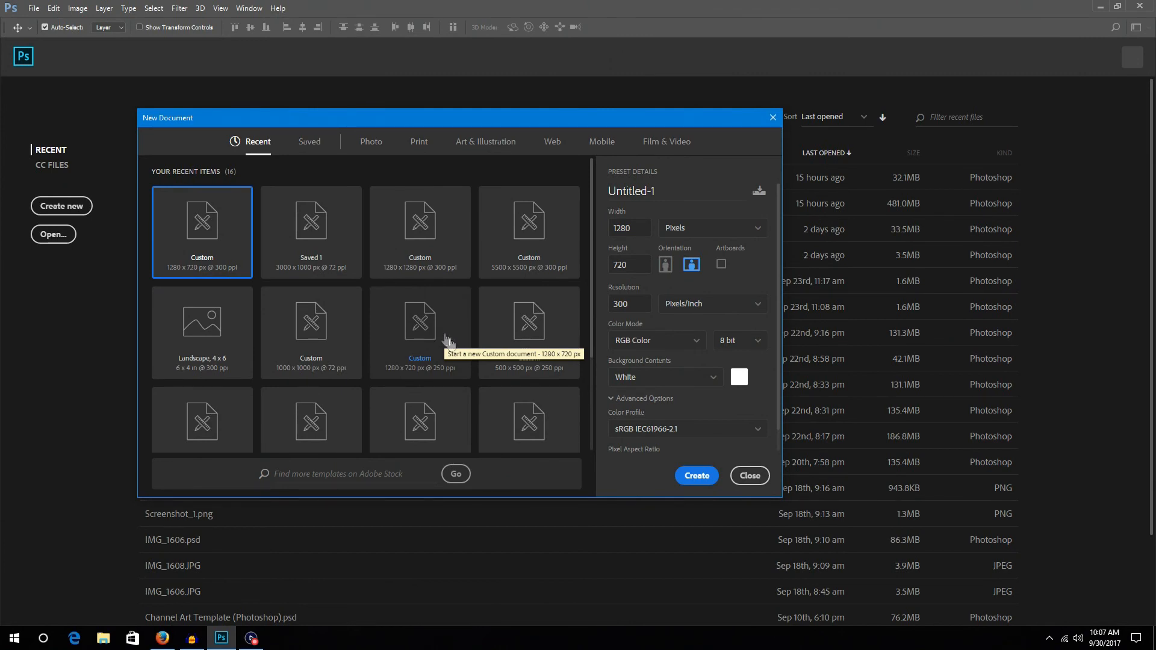
Create a new 1920 × 1080 pixel document with a transparent background
{"action": "double_click", "coordinate": [627, 228]}
{"action": "type", "text": "1920"}
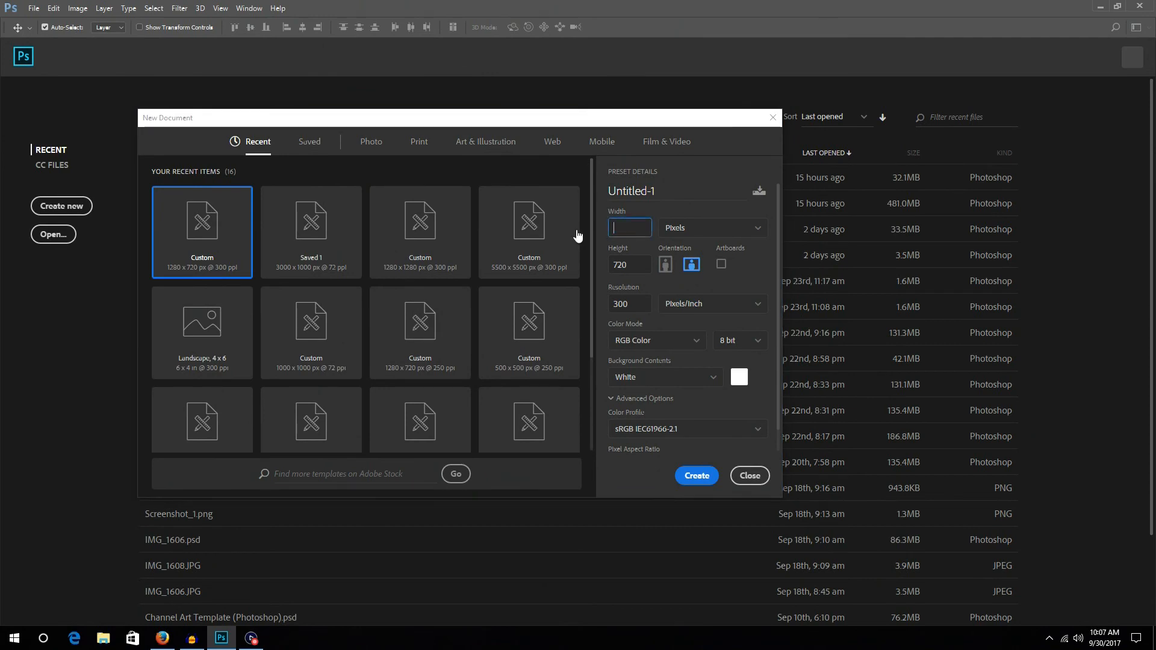
{"action": "key", "text": "Tab"}
{"action": "type", "text": "1080"}
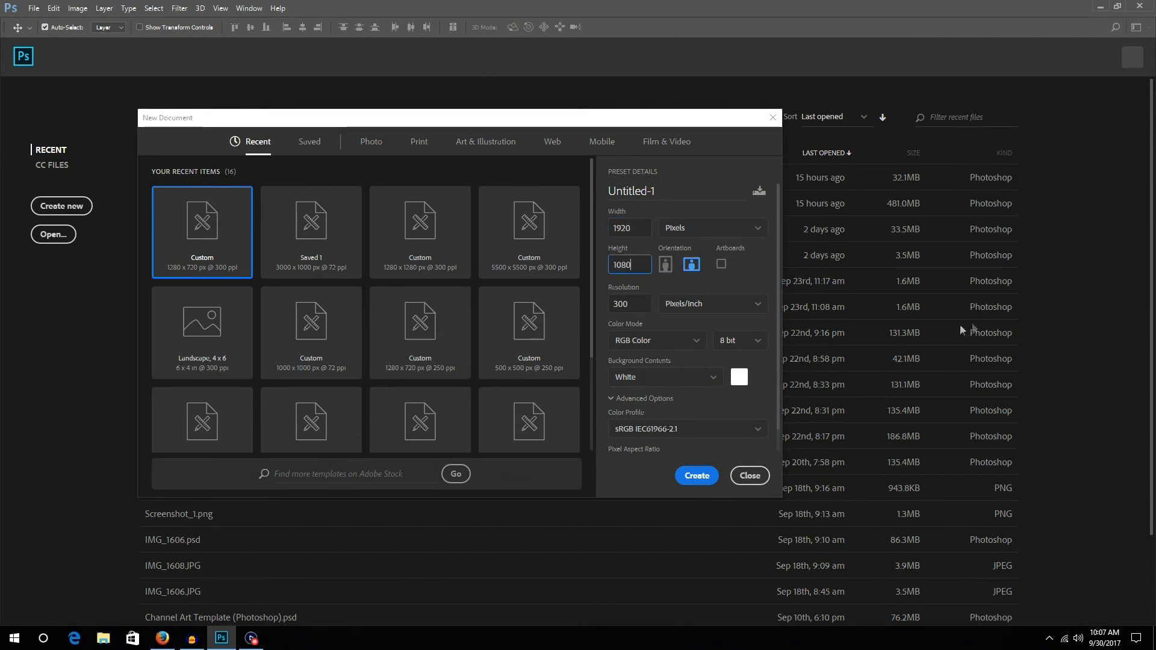
{"action": "left_click", "coordinate": [715, 276]}
{"action": "scroll", "coordinate": [724, 316], "scroll_direction": "down", "scroll_amount": 1}
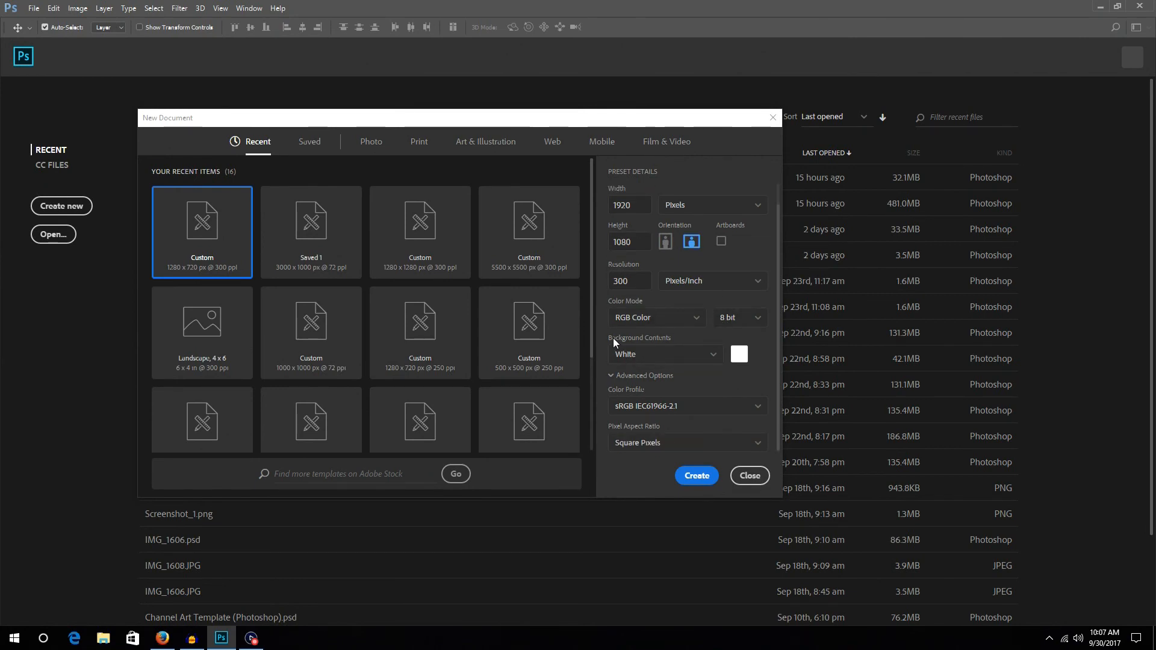
{"action": "left_click", "coordinate": [656, 356]}
{"action": "left_click", "coordinate": [641, 438]}
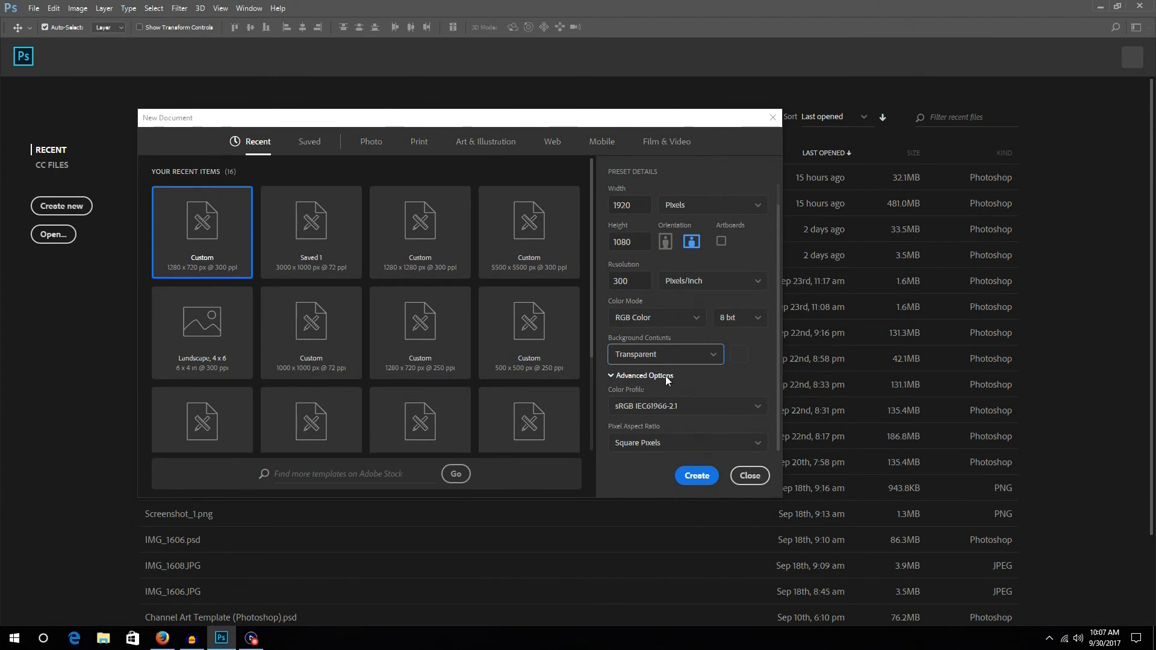
{"action": "scroll", "coordinate": [666, 376], "scroll_direction": "up", "scroll_amount": 1}
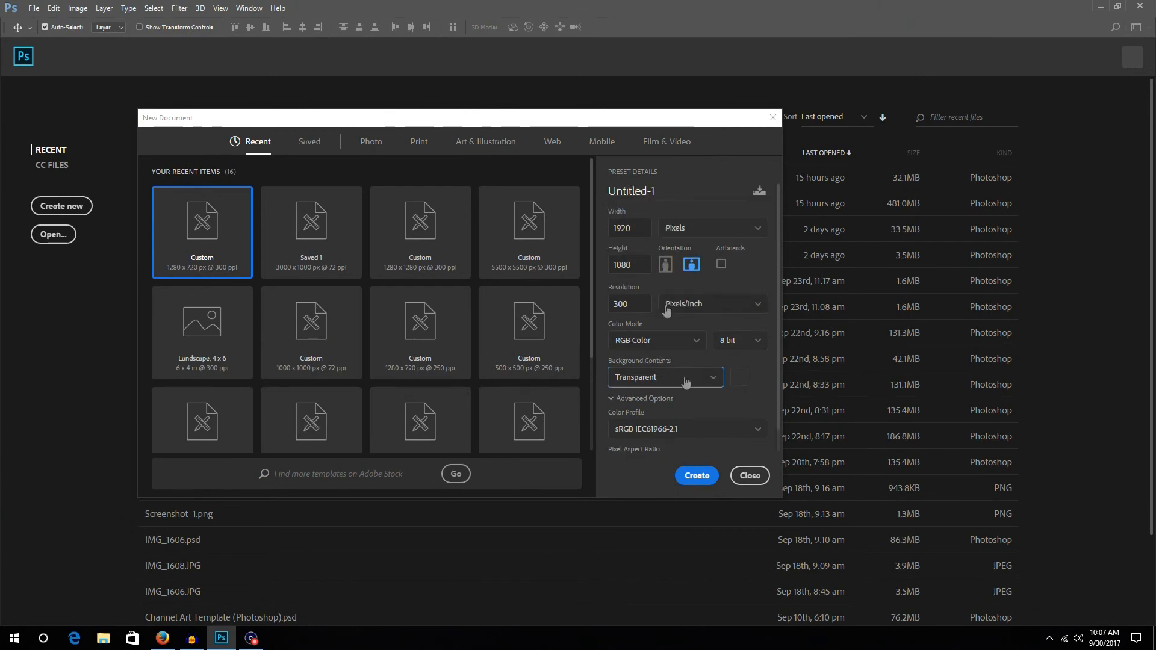
{"action": "left_click", "coordinate": [698, 481]}
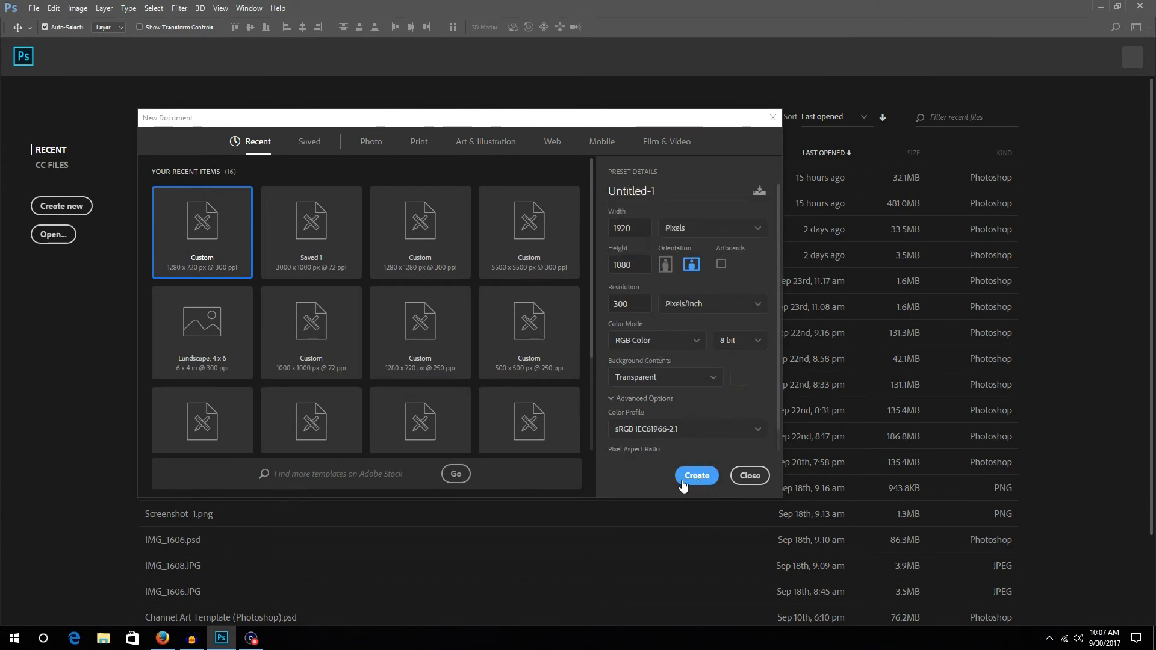
{"action": "left_click", "coordinate": [683, 484]}
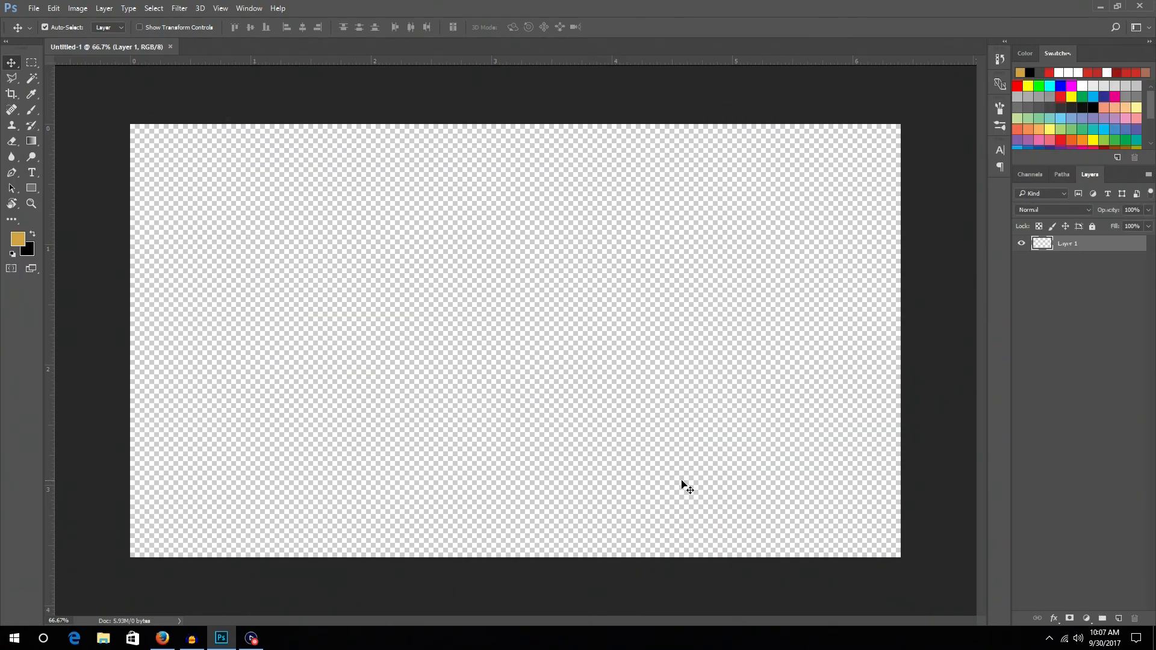
Reset the foreground and background colours to black and white and place guides along the canvas edges
{"action": "left_click", "coordinate": [12, 254]}
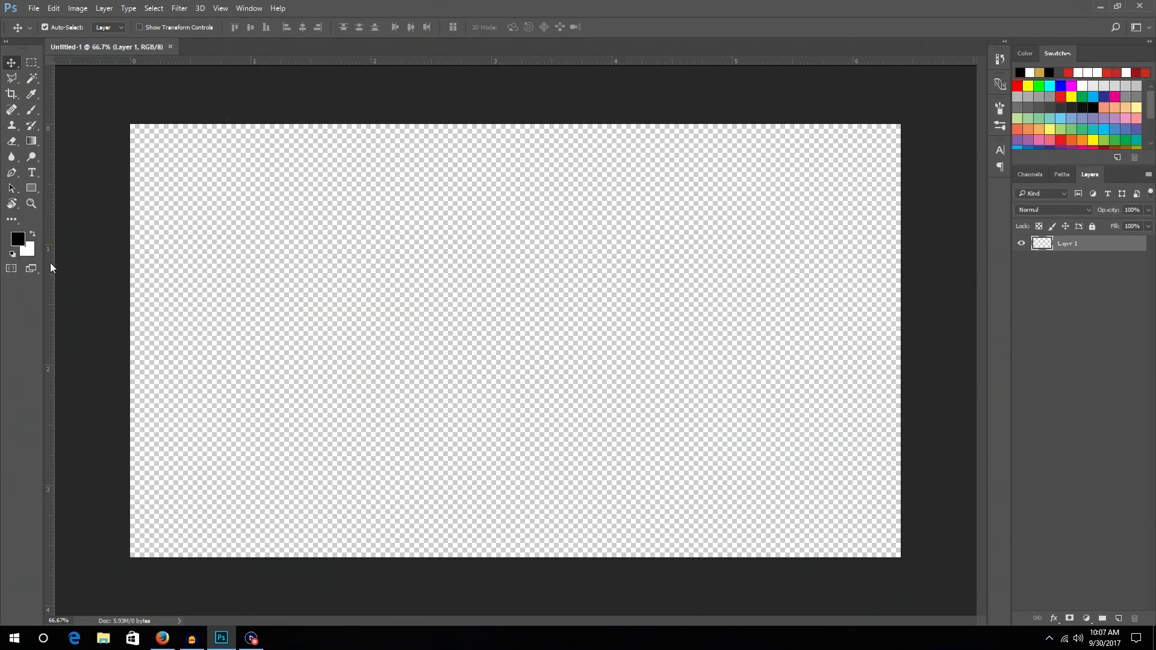
{"action": "left_click_drag", "start_coordinate": [56, 304], "coordinate": [129, 304]}
{"action": "left_click_drag", "start_coordinate": [248, 62], "coordinate": [185, 558]}
{"action": "left_click_drag", "start_coordinate": [50, 519], "coordinate": [901, 544]}
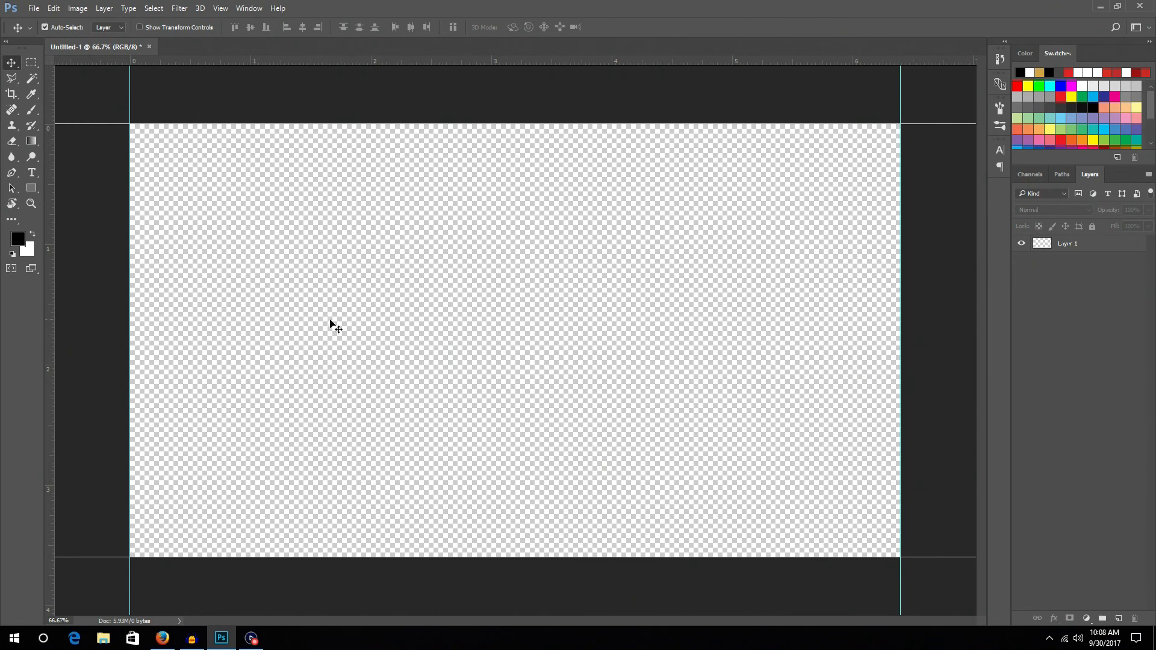
Switch to Firefox and search the web for "call of duty gameplay" in a new tab
{"action": "mouse_move", "coordinate": [162, 638]}
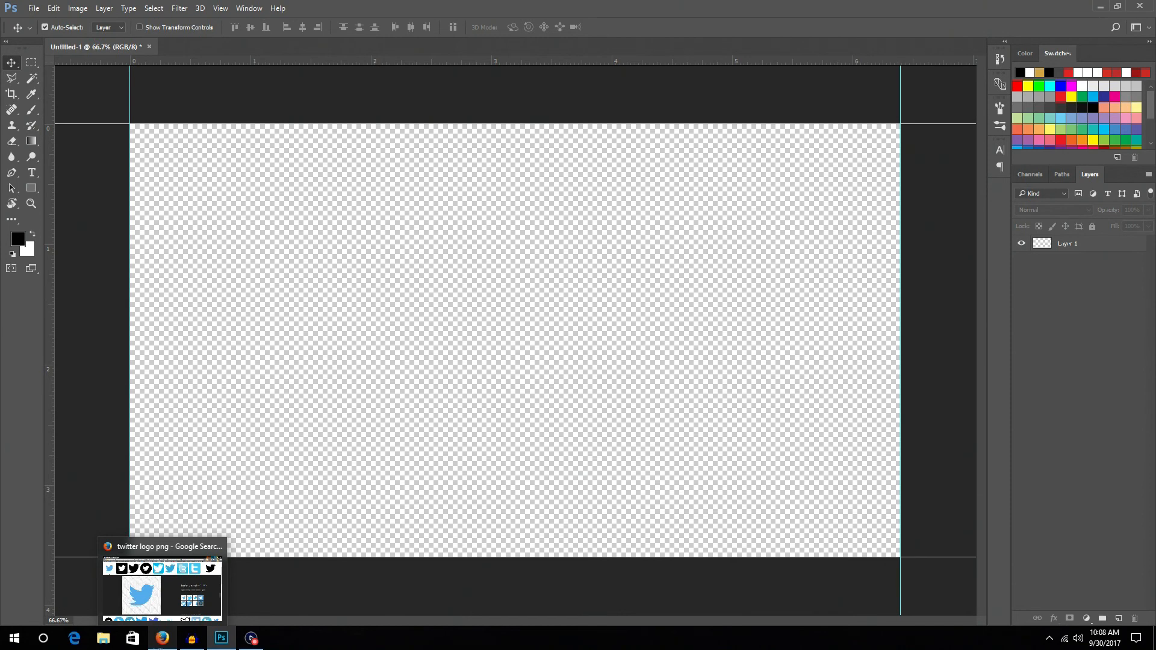
{"action": "left_click", "coordinate": [161, 646]}
{"action": "left_click", "coordinate": [140, 10]}
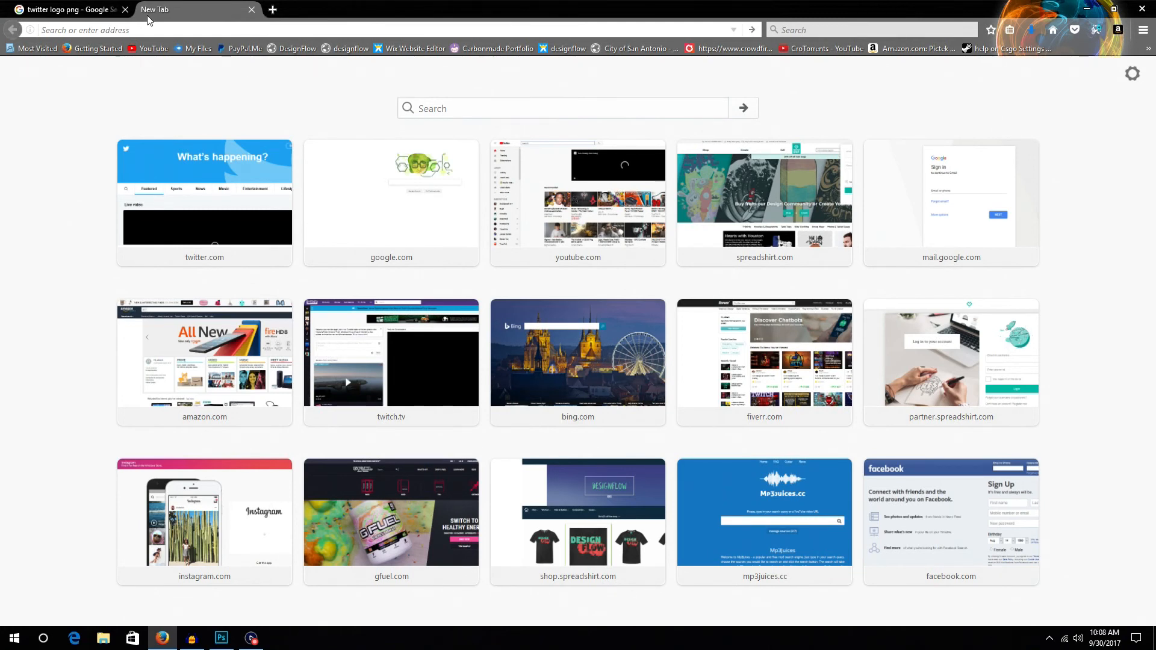
{"action": "type", "text": "call of"}
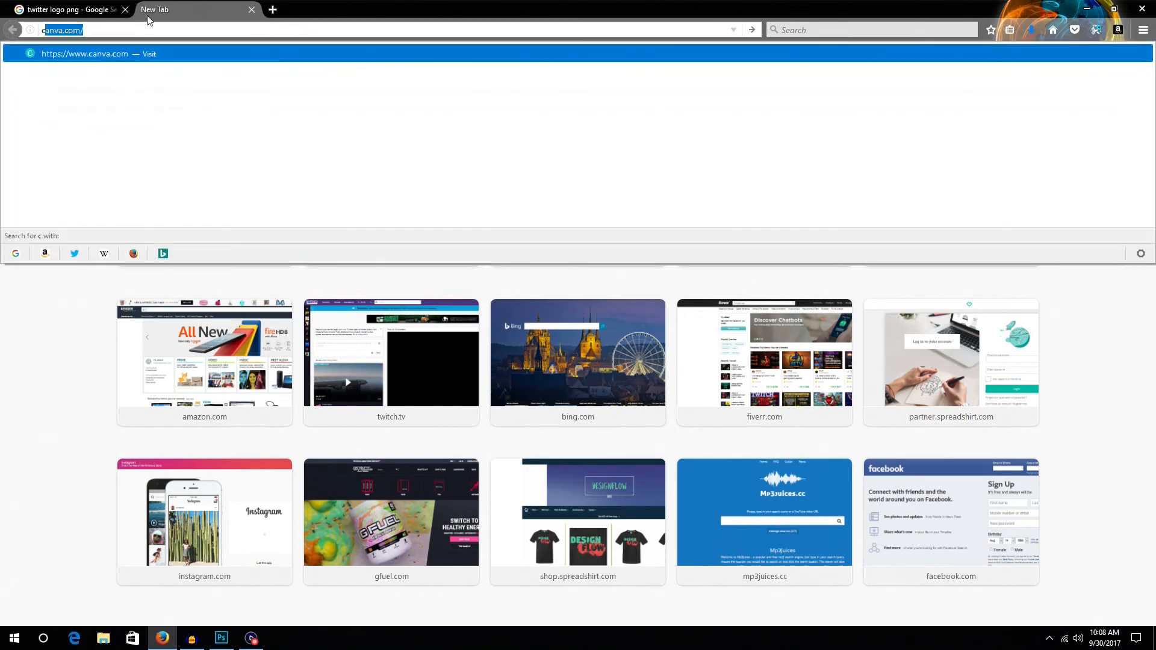
{"action": "type", "text": " duty "}
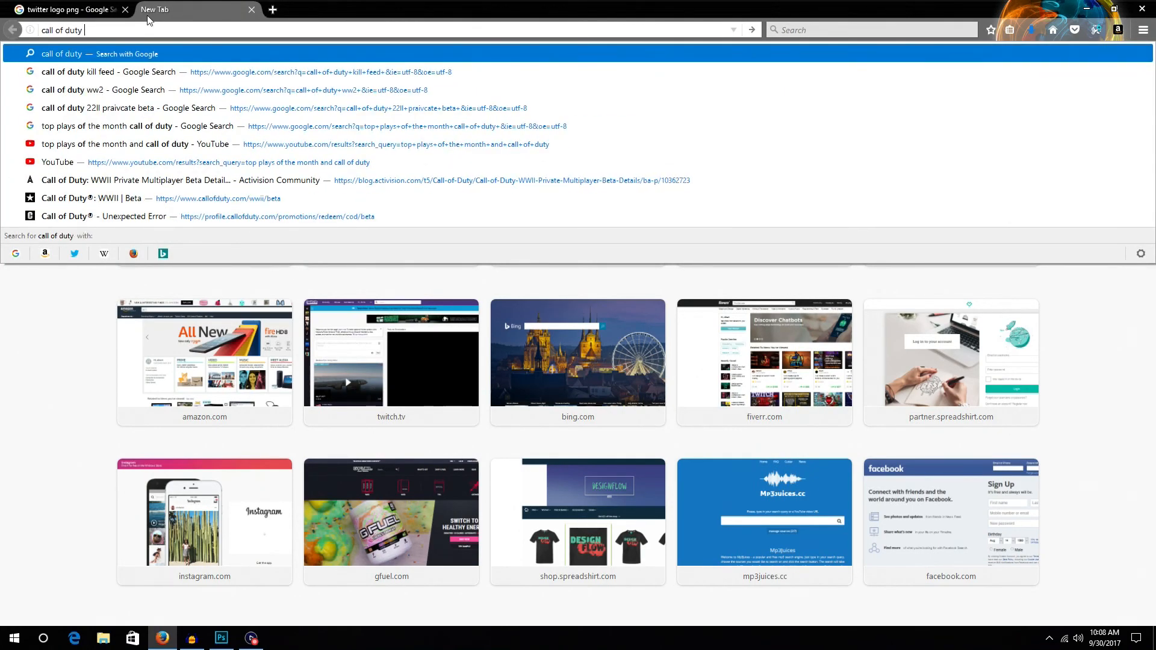
{"action": "type", "text": "gameplay"}
{"action": "key", "text": "Return"}
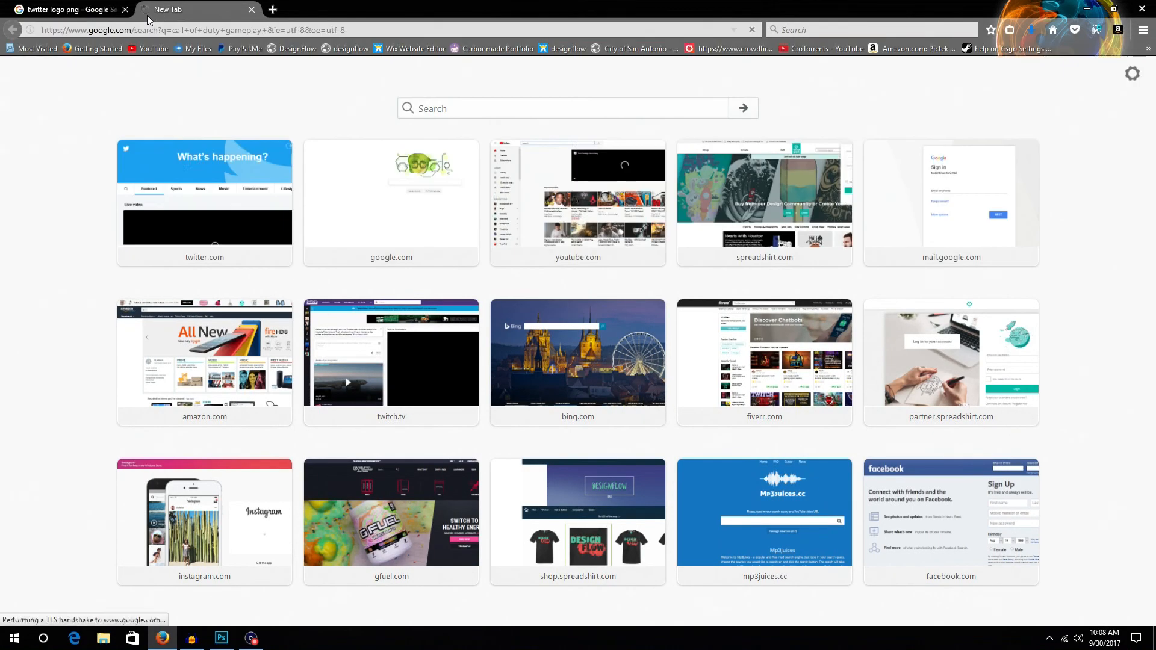
Show the image results and open the preview of the Call of Duty: Ghosts Octane gameplay picture
{"action": "left_click", "coordinate": [180, 119]}
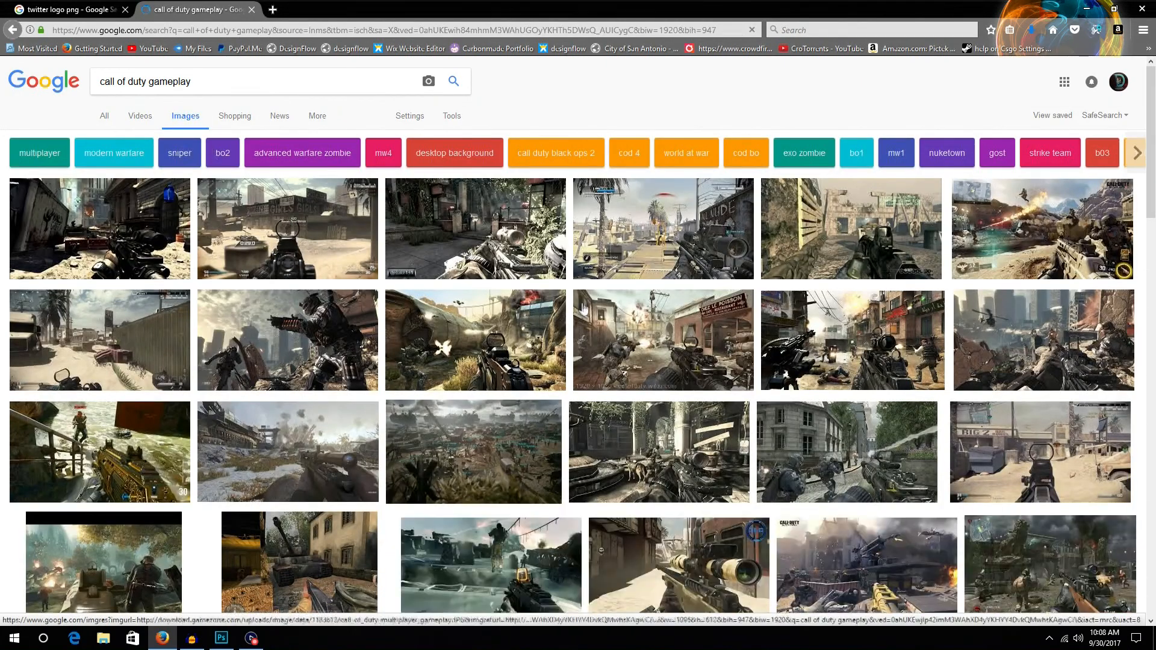
{"action": "scroll", "coordinate": [564, 312], "scroll_direction": "down", "scroll_amount": 2}
{"action": "scroll", "coordinate": [565, 312], "scroll_direction": "up", "scroll_amount": 3}
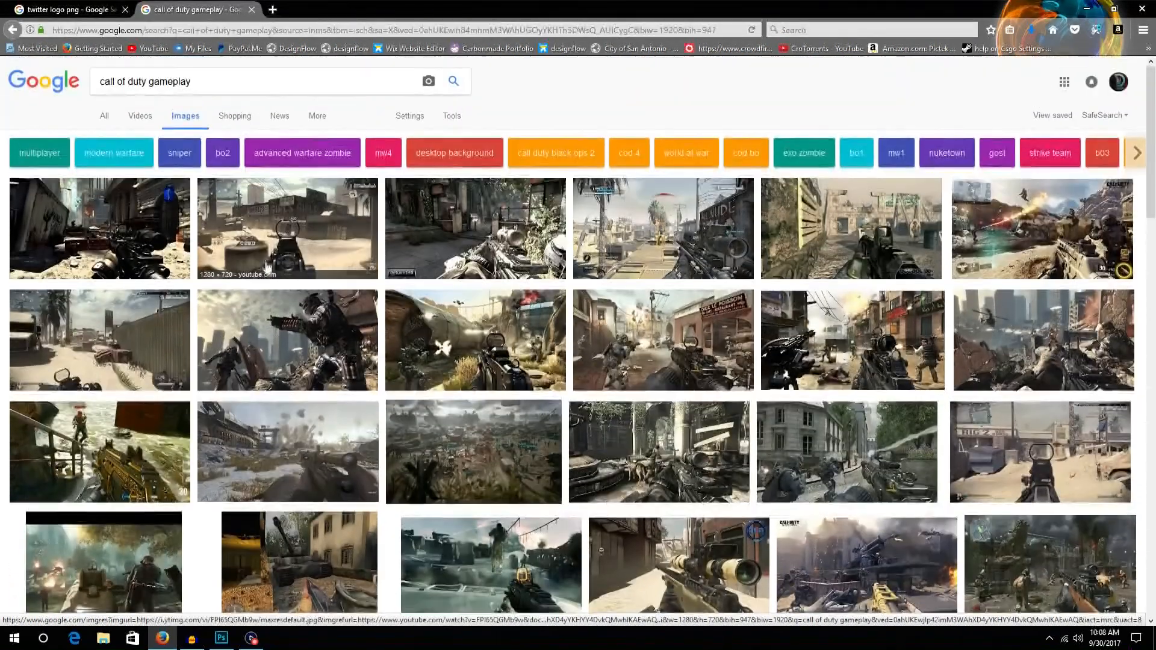
{"action": "left_click", "coordinate": [274, 262]}
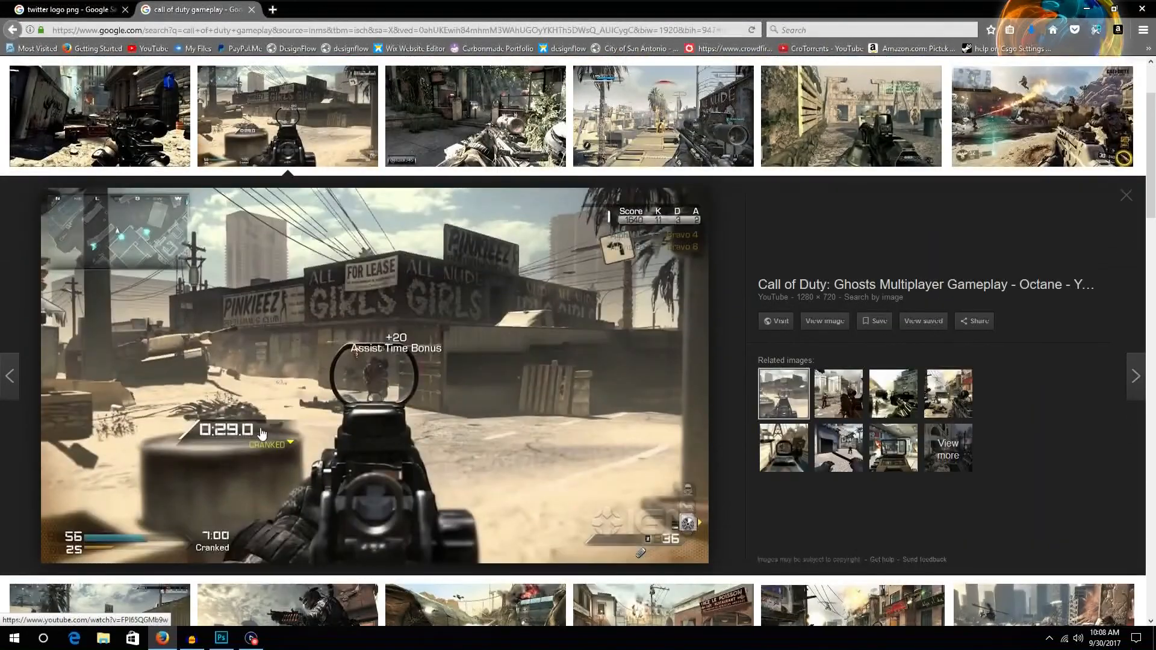
{"action": "right_click", "coordinate": [261, 429]}
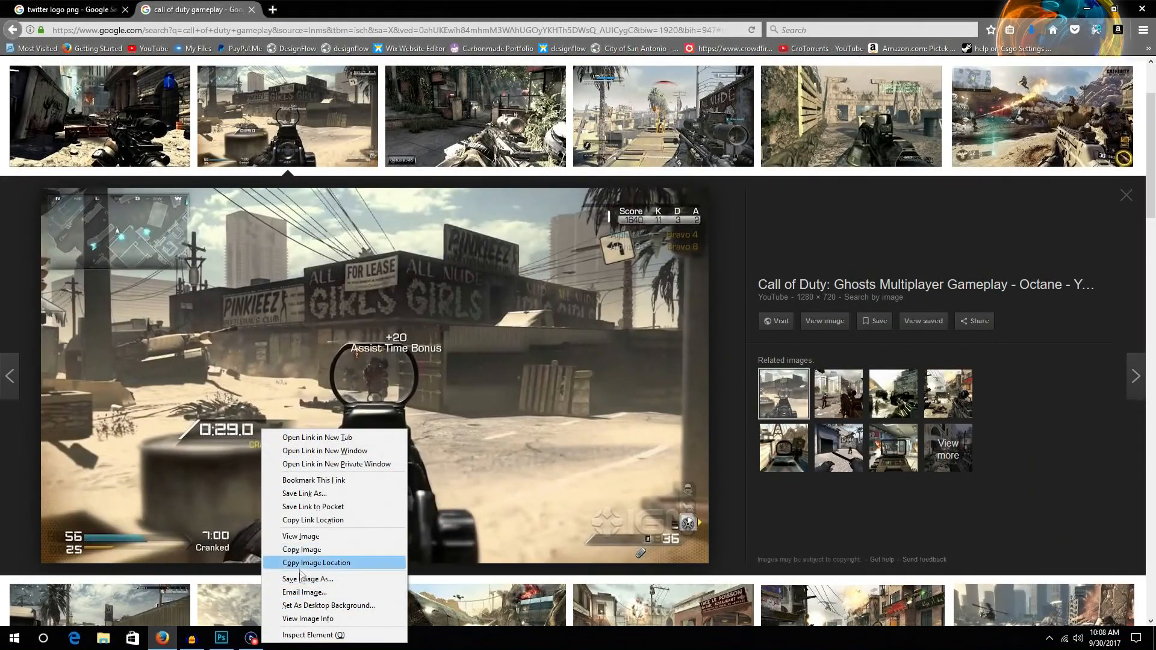
{"action": "left_click", "coordinate": [304, 580]}
{"action": "left_click", "coordinate": [667, 374]}
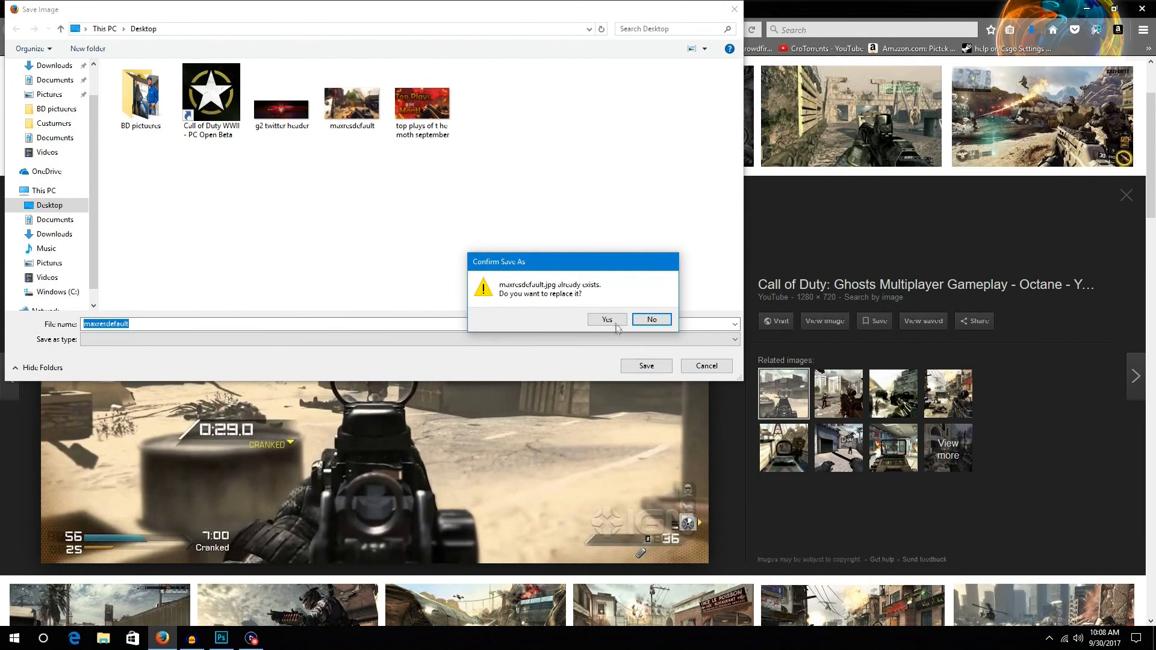
{"action": "left_click", "coordinate": [648, 318]}
{"action": "left_click", "coordinate": [699, 366]}
{"action": "right_click", "coordinate": [529, 377]}
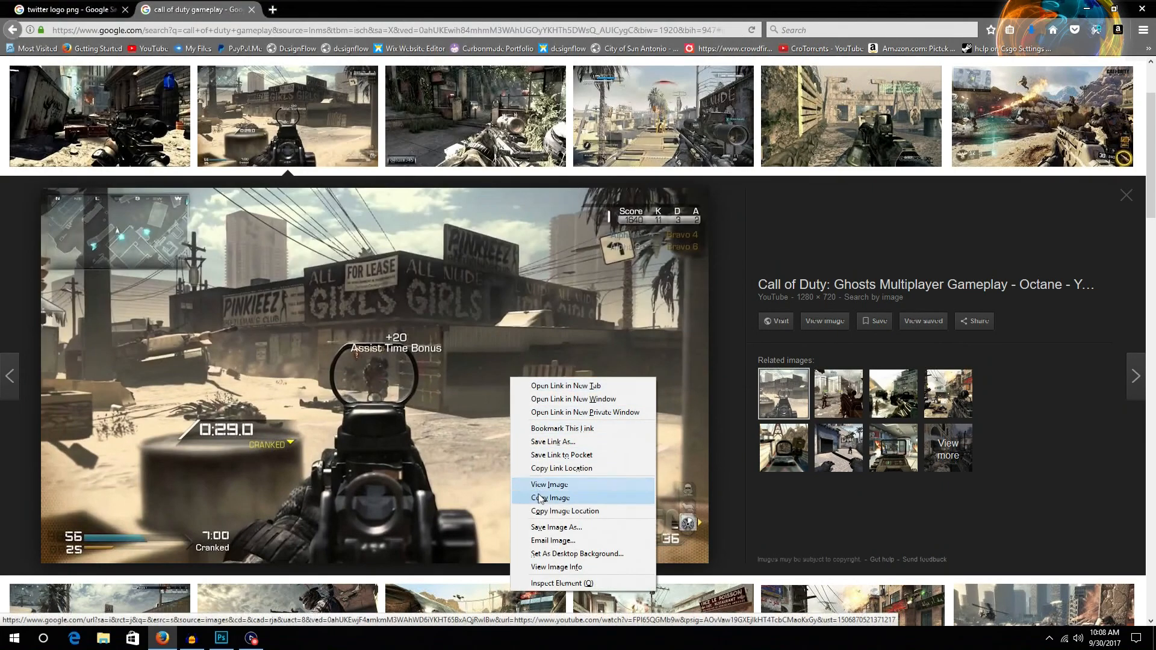
{"action": "left_click", "coordinate": [542, 498]}
{"action": "left_click_drag", "start_coordinate": [133, 639], "coordinate": [85, 639]}
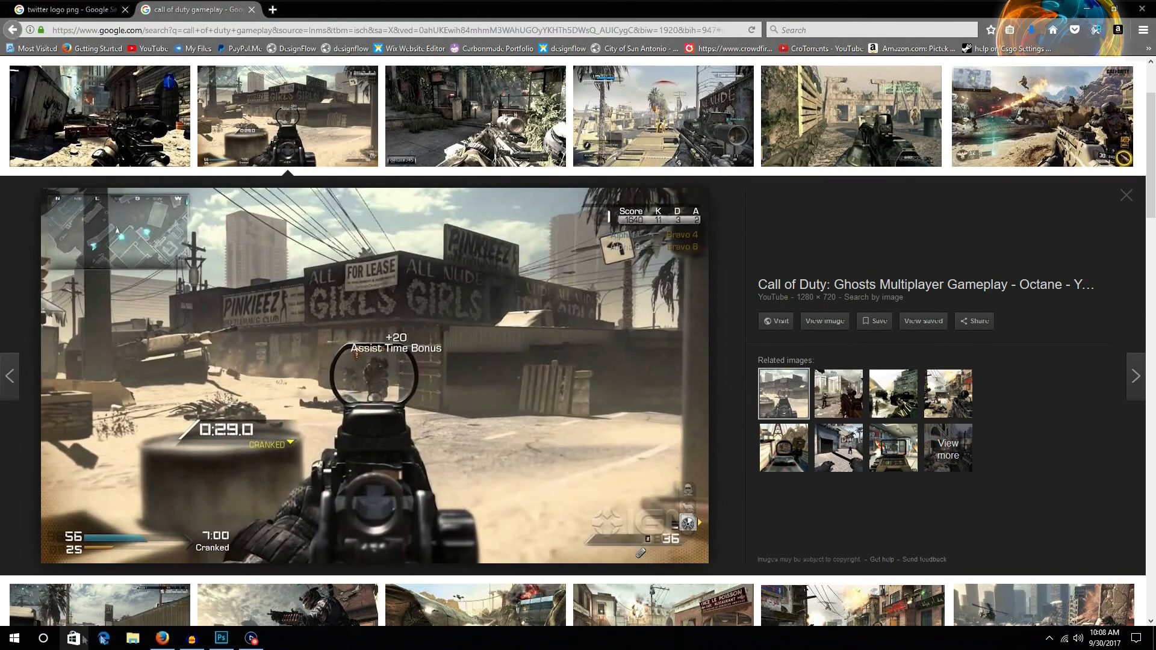
{"action": "left_click", "coordinate": [221, 638]}
{"action": "left_click", "coordinate": [162, 638]}
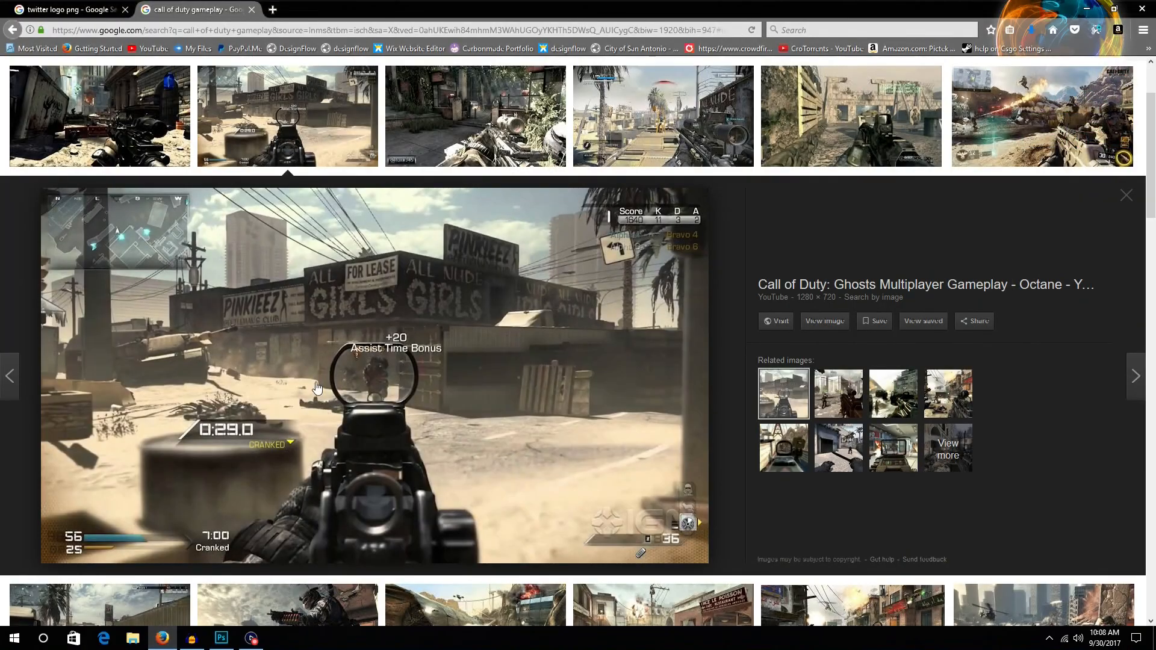
Save the previewed gameplay image to the Desktop under the file name "lower back"
{"action": "right_click", "coordinate": [413, 323]}
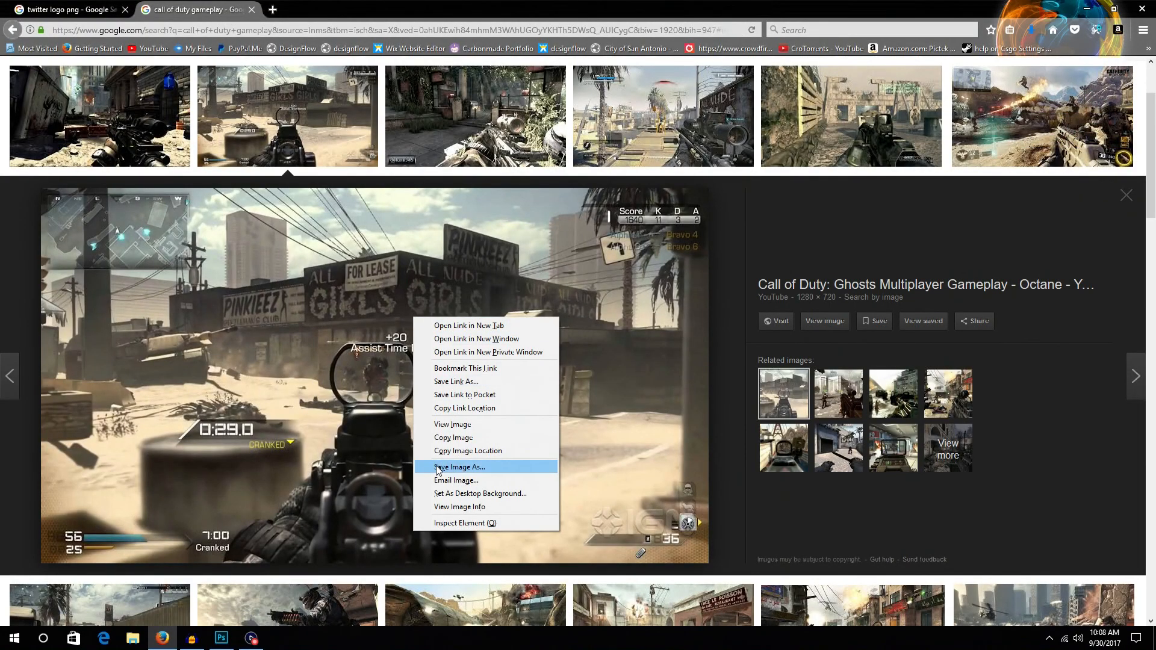
{"action": "left_click", "coordinate": [458, 468]}
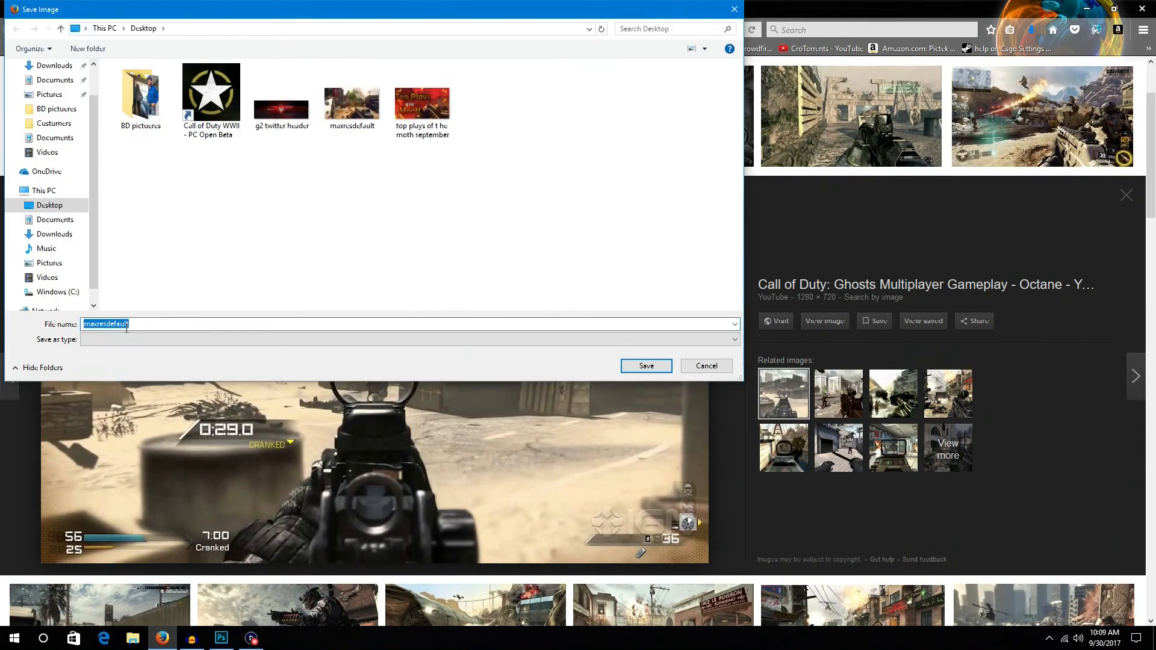
{"action": "key", "text": "BackSpace"}
{"action": "type", "text": "lower back"}
{"action": "key", "text": "ctrl+a"}
{"action": "left_click", "coordinate": [647, 366]}
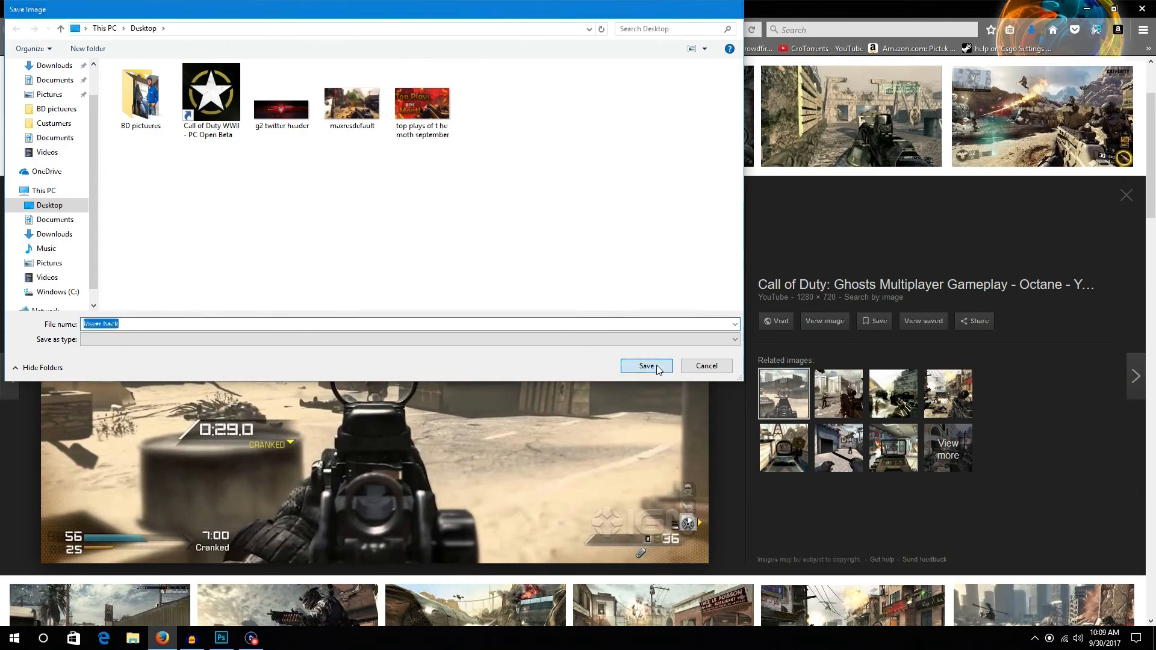
Switch to Photoshop and place the "lower back" image from the Desktop as an embedded layer filling the canvas
{"action": "left_click", "coordinate": [221, 640]}
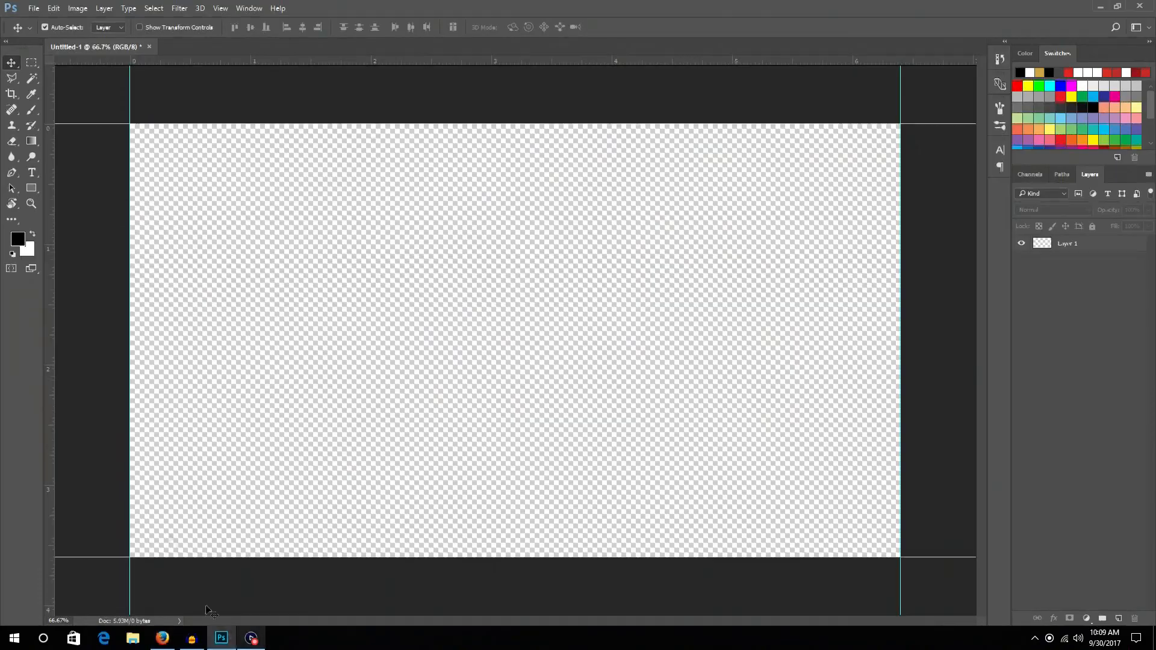
{"action": "left_click", "coordinate": [35, 8]}
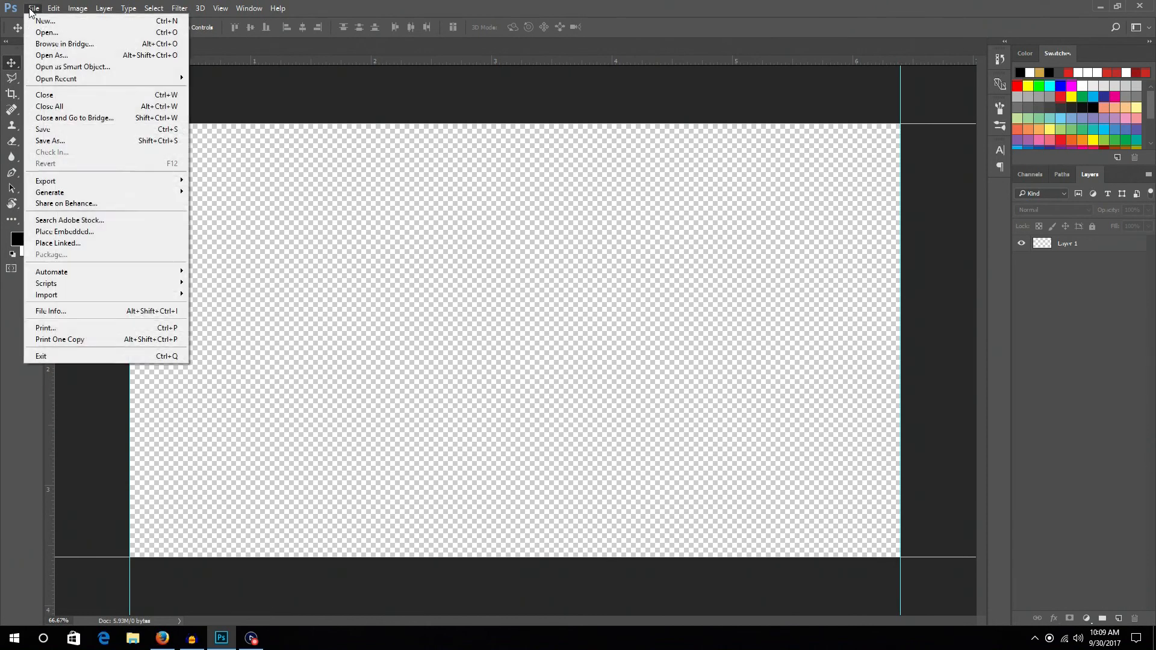
{"action": "left_click", "coordinate": [51, 234]}
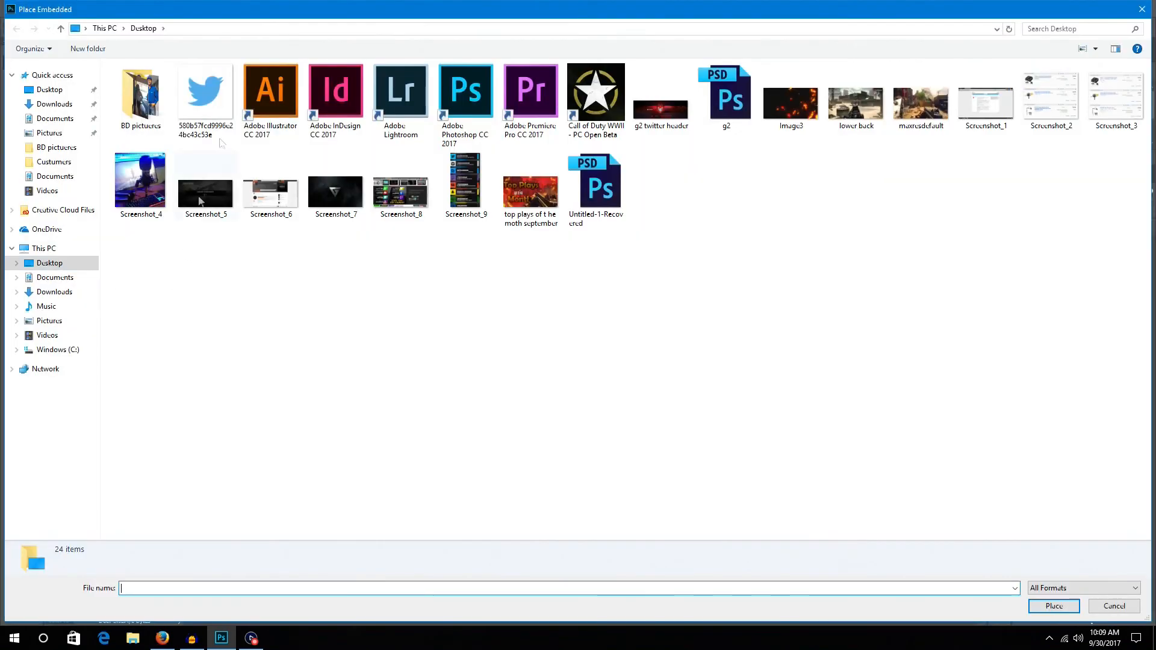
{"action": "double_click", "coordinate": [849, 113]}
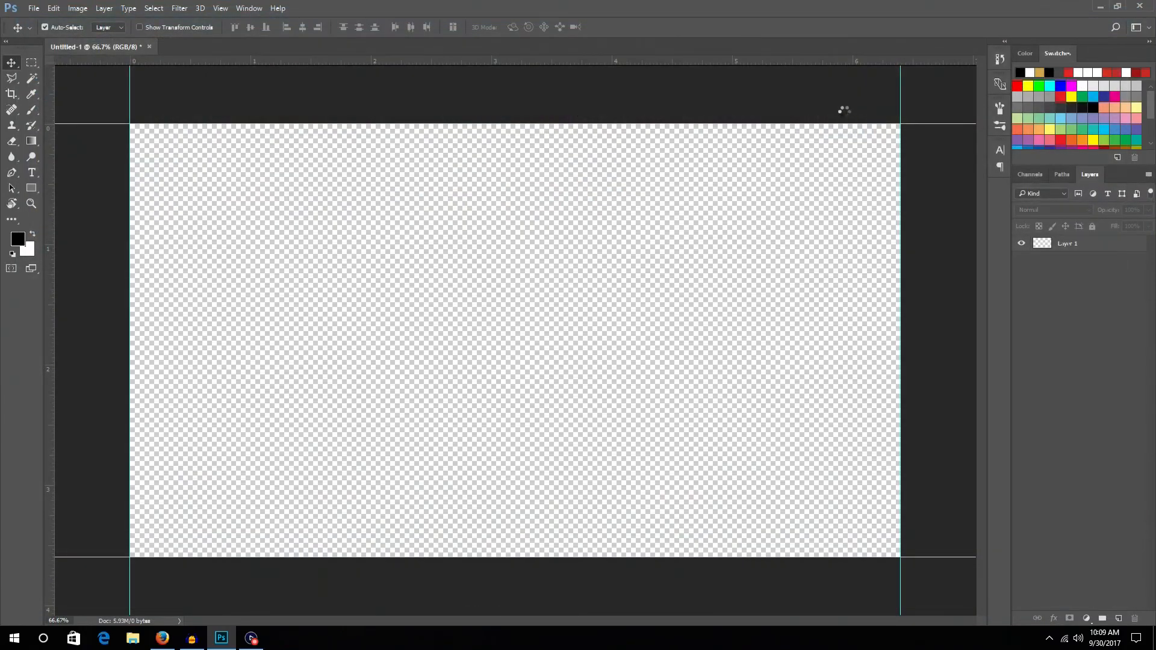
{"action": "key", "text": "Return"}
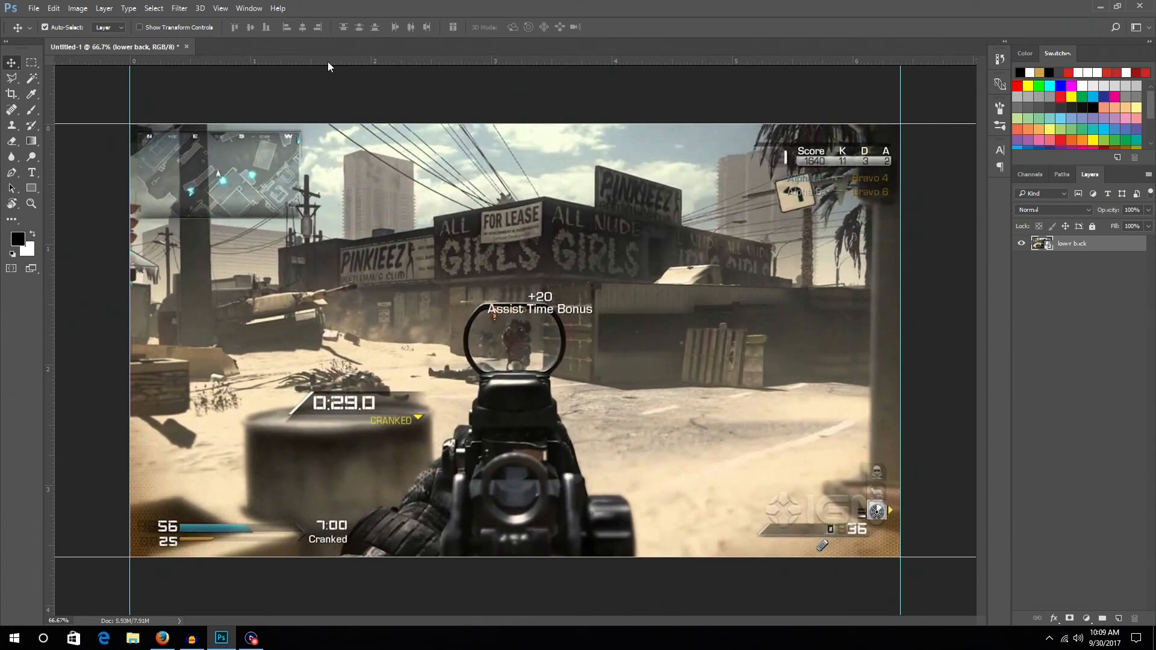
Add horizontal guides at about 2.7 and 3.1 inches and a vertical guide at about 1.8 inches, framing the canvas's lower-left area
{"action": "left_click_drag", "start_coordinate": [329, 62], "coordinate": [237, 454]}
{"action": "left_click_drag", "start_coordinate": [386, 62], "coordinate": [271, 519]}
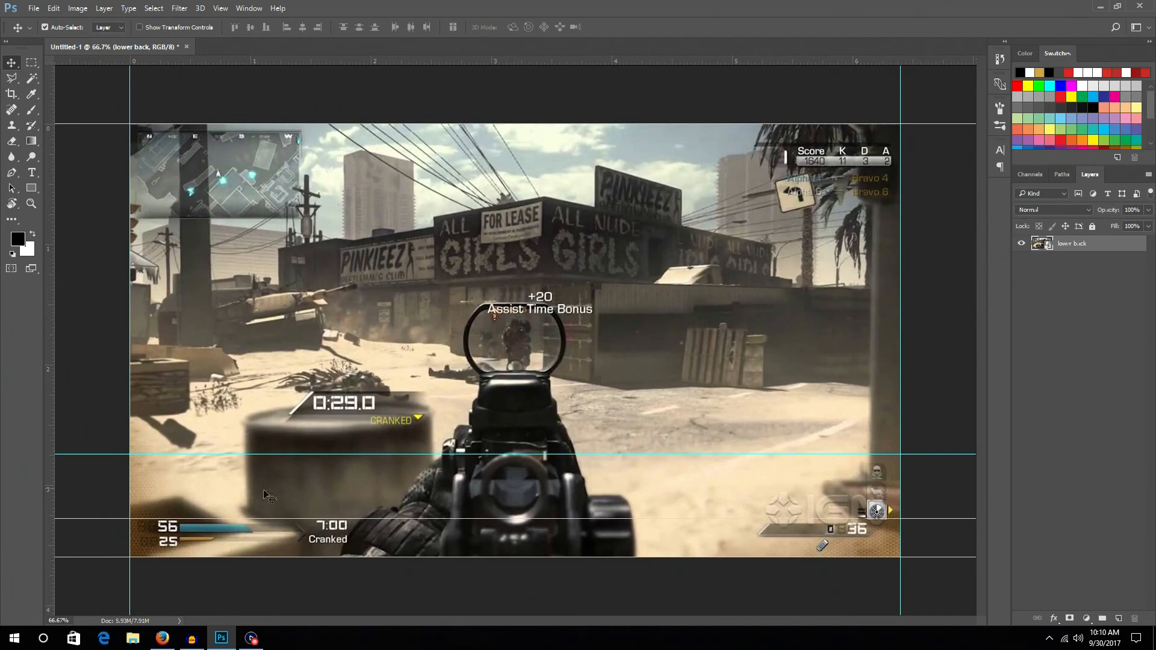
{"action": "left_click_drag", "start_coordinate": [254, 519], "coordinate": [255, 508]}
{"action": "left_click_drag", "start_coordinate": [52, 483], "coordinate": [352, 510]}
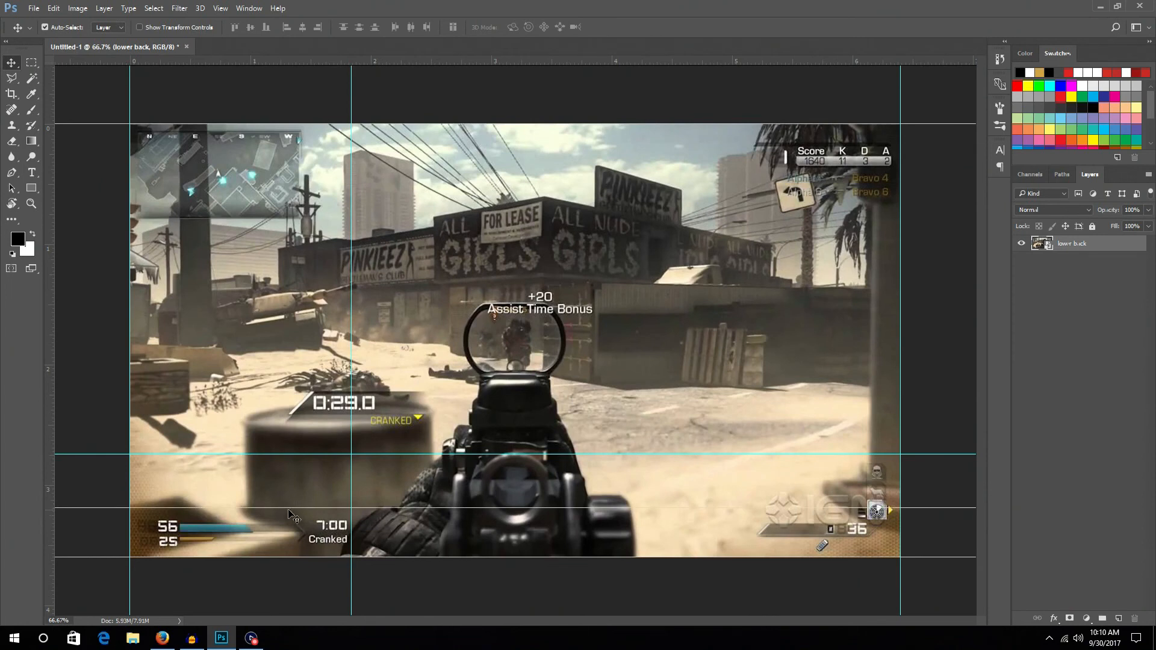
{"action": "left_click_drag", "start_coordinate": [289, 508], "coordinate": [289, 500]}
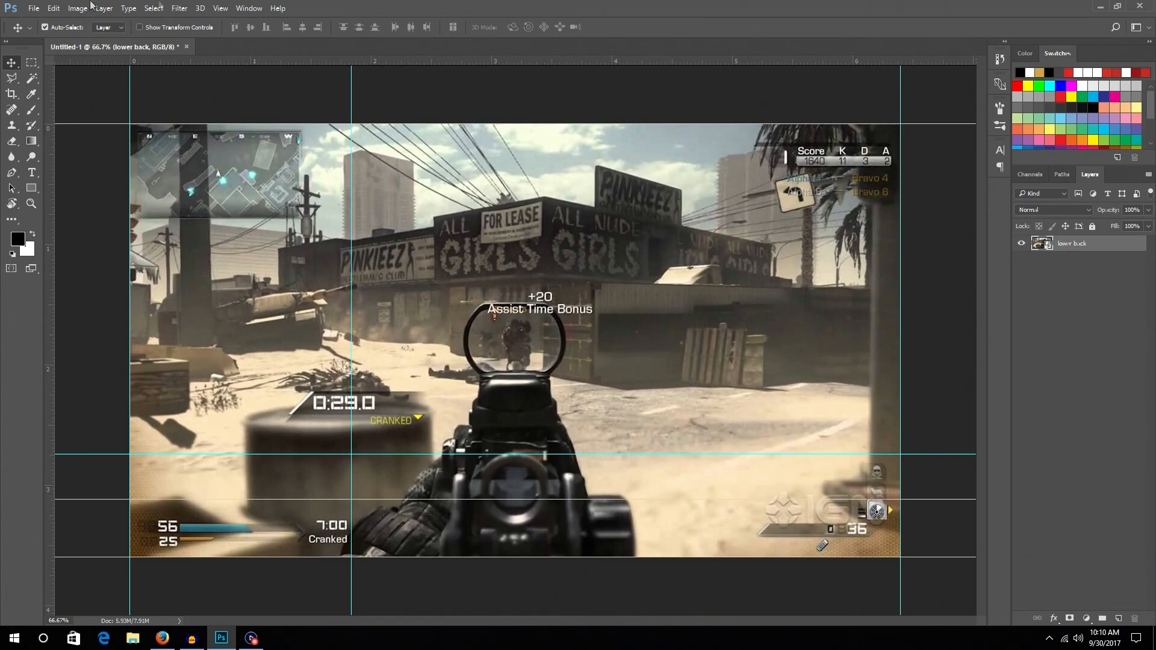
{"action": "left_click", "coordinate": [247, 8]}
{"action": "left_click", "coordinate": [220, 8]}
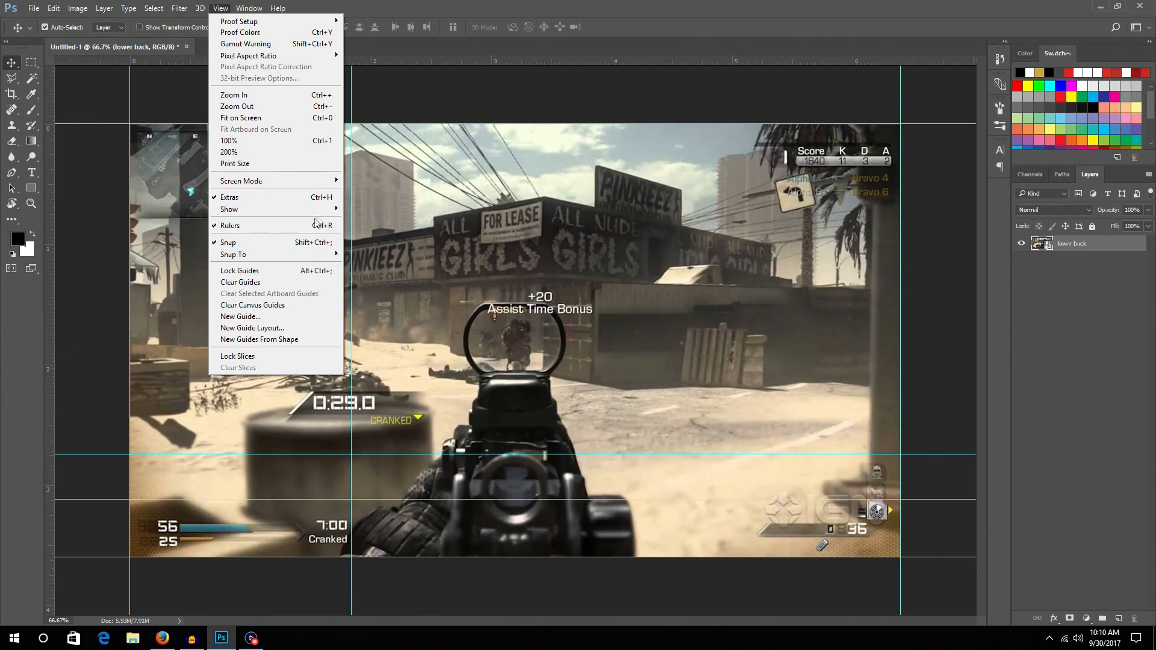
{"action": "left_click", "coordinate": [119, 273]}
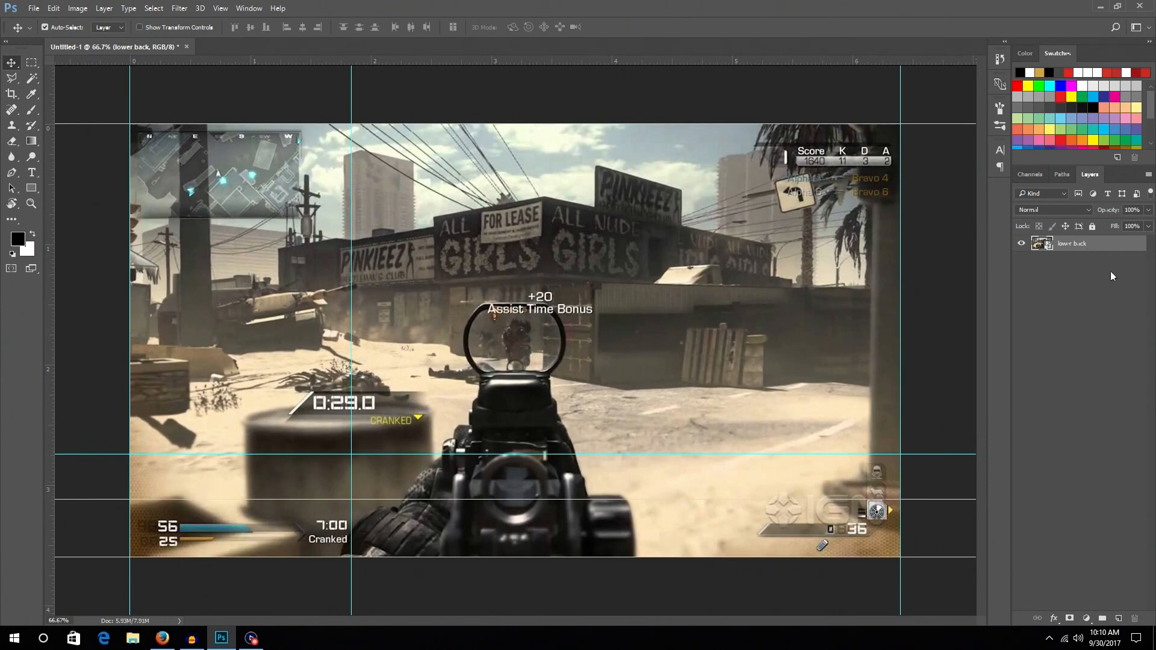
Hide the "lower back" image and add a new empty layer above it
{"action": "left_click", "coordinate": [1021, 244]}
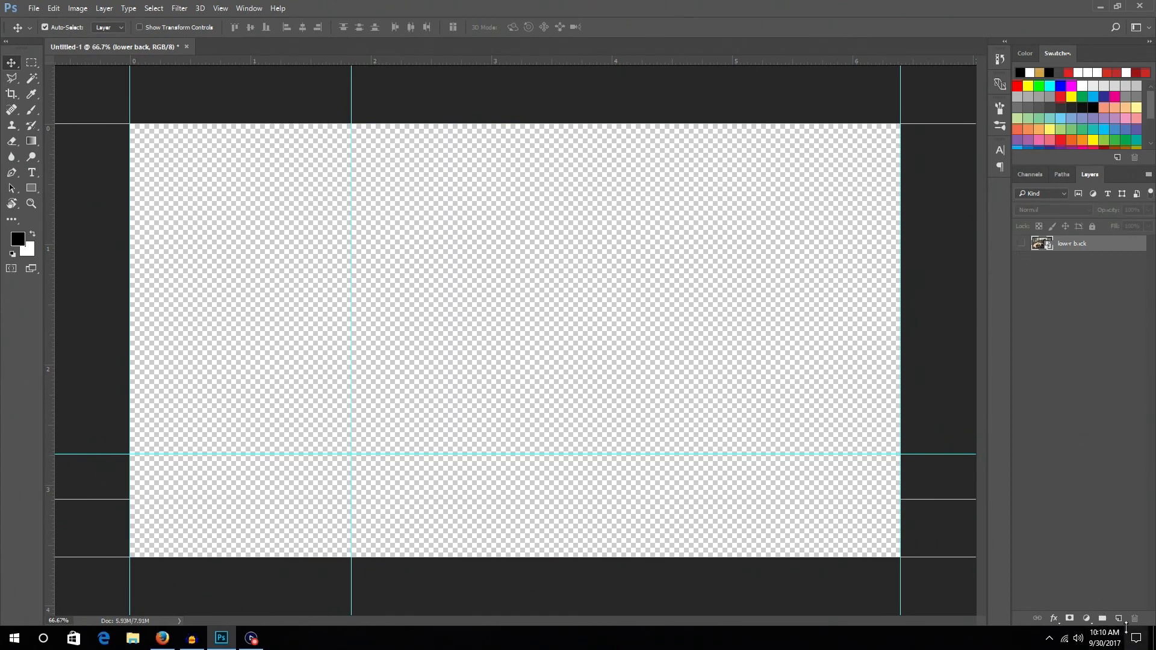
{"action": "left_click", "coordinate": [1119, 619]}
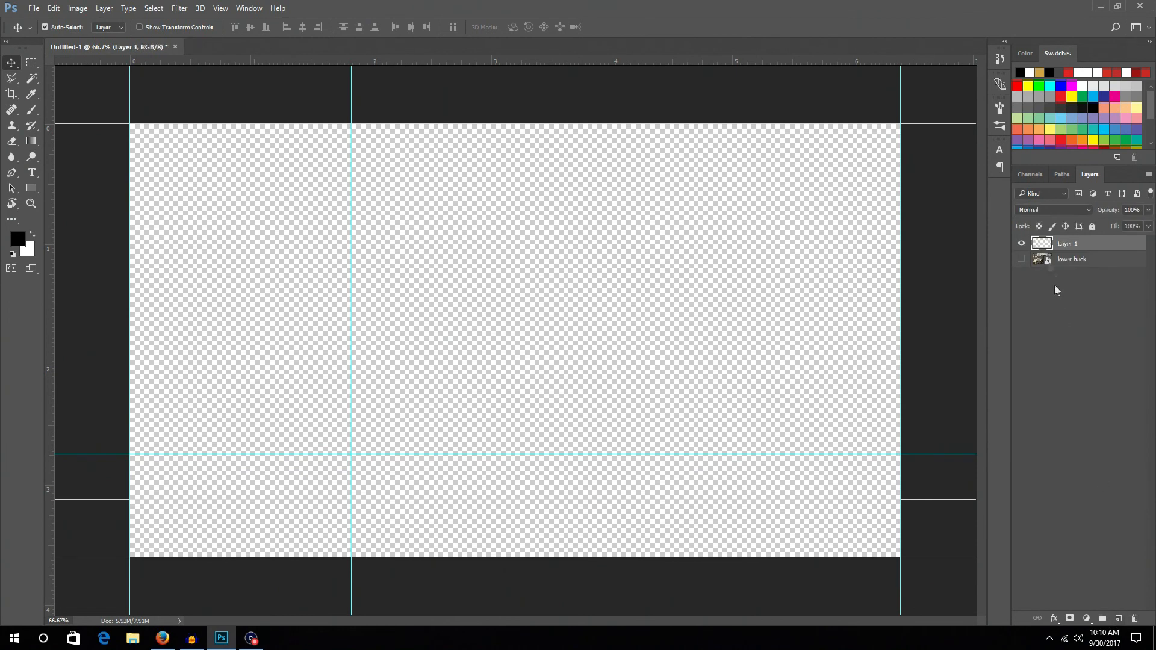
{"action": "left_click", "coordinate": [1072, 261]}
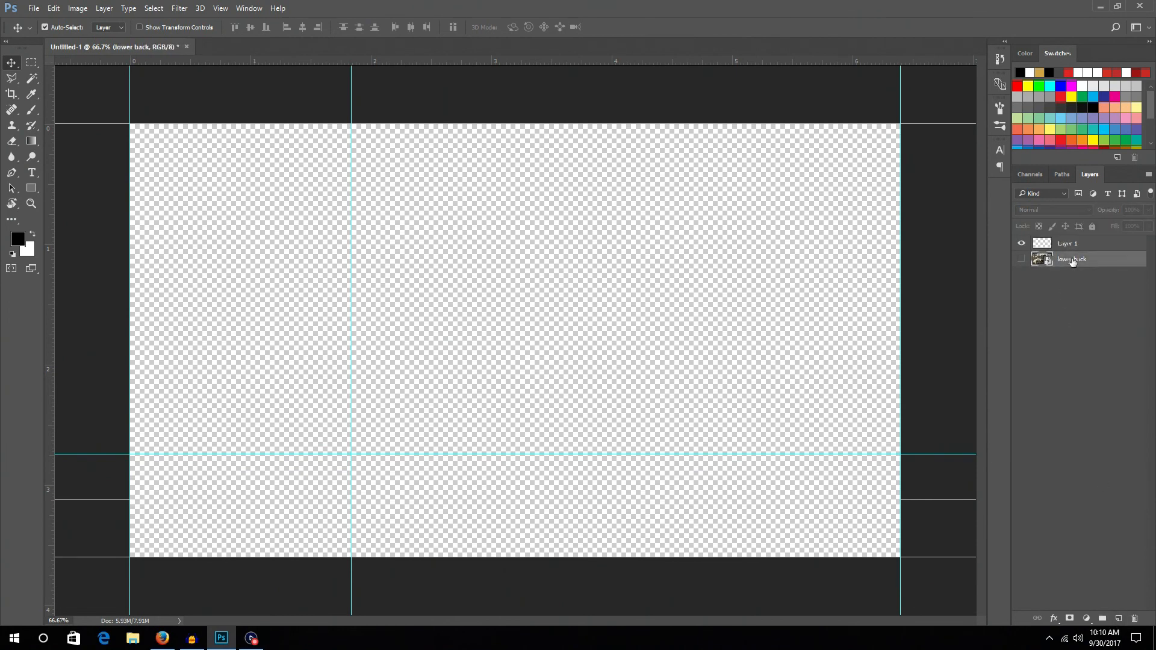
Toggle the "lower back" image on and off to compare the canvas with and without the background, leaving it hidden
{"action": "left_click", "coordinate": [1022, 260]}
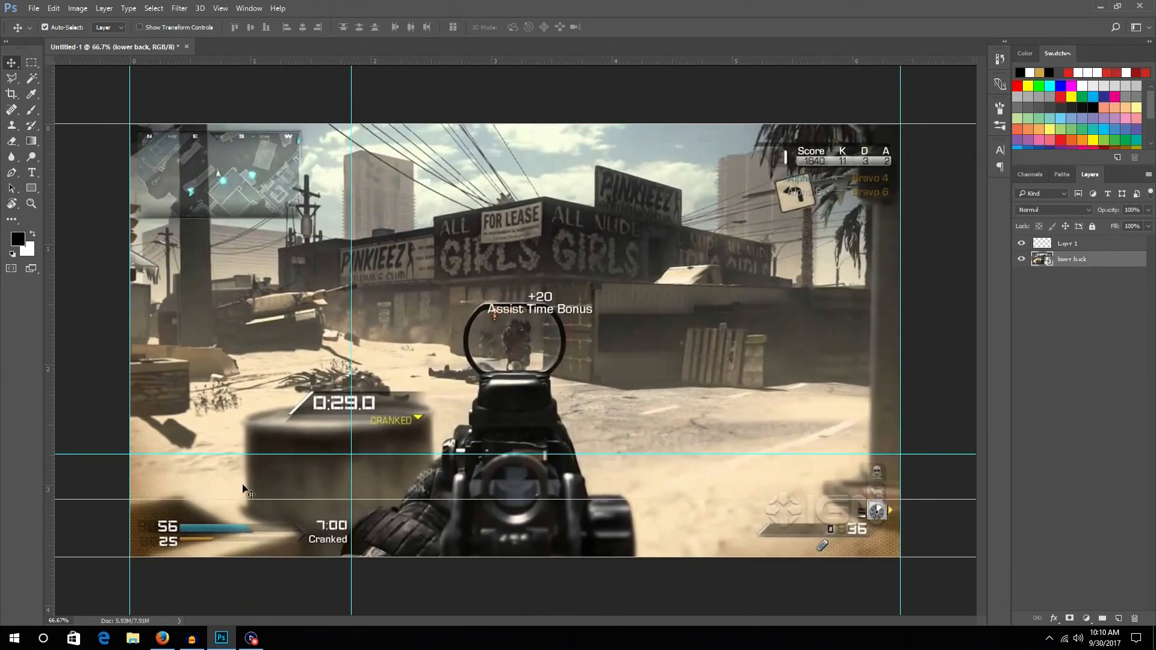
{"action": "left_click", "coordinate": [1021, 260]}
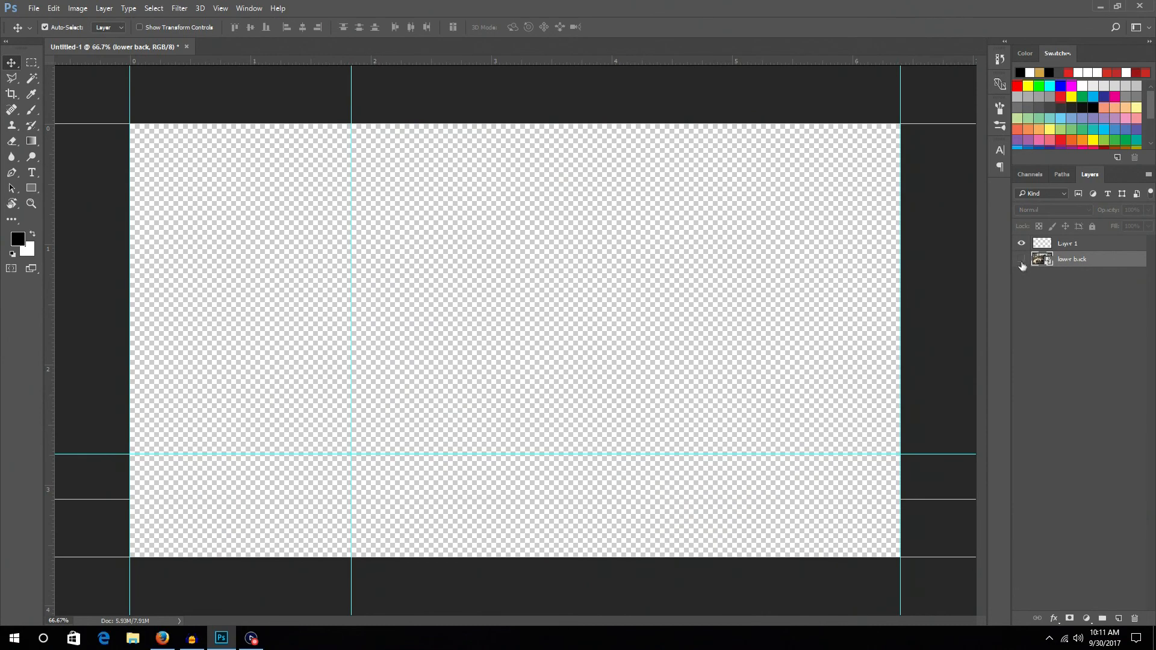
{"action": "left_click", "coordinate": [1021, 260]}
{"action": "left_click", "coordinate": [1022, 260]}
{"action": "left_click", "coordinate": [1022, 260]}
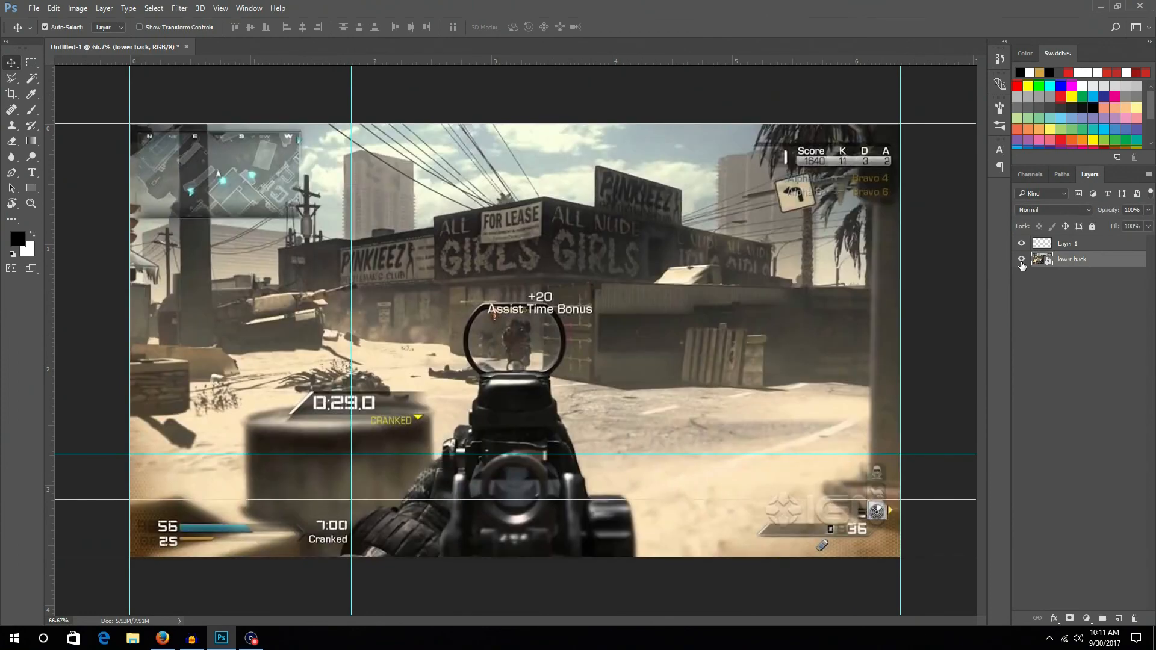
{"action": "left_click", "coordinate": [1021, 260]}
{"action": "left_click", "coordinate": [1021, 261]}
{"action": "left_click", "coordinate": [1021, 260]}
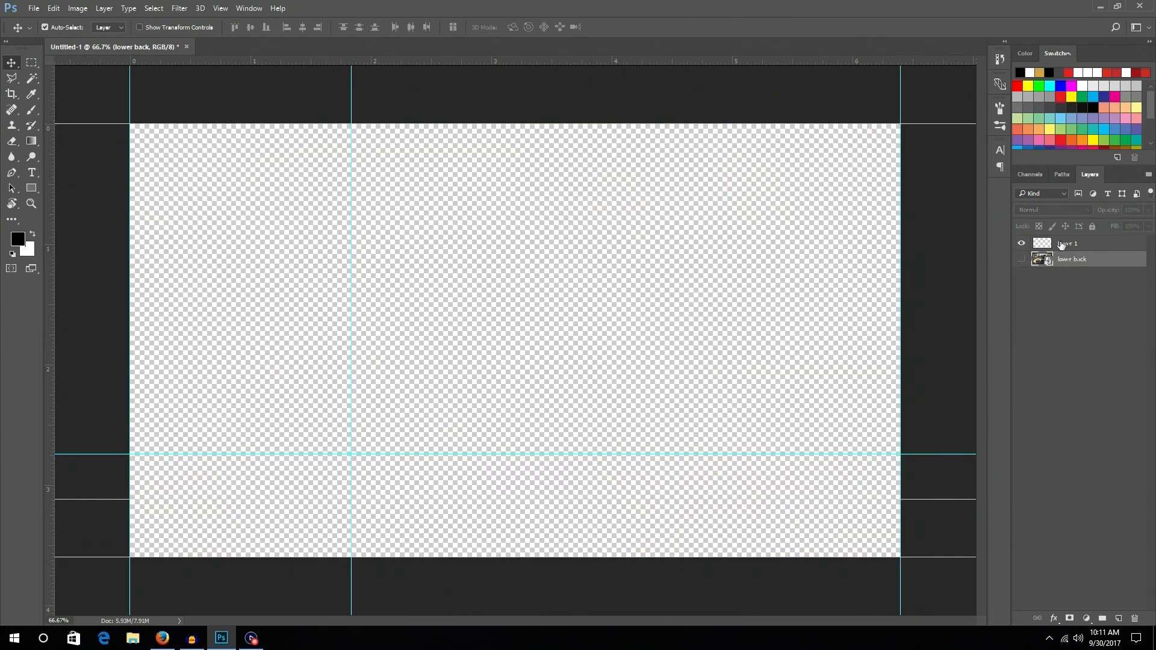
Add another empty layer above the background image and delete the first empty layer
{"action": "left_click", "coordinate": [1063, 244]}
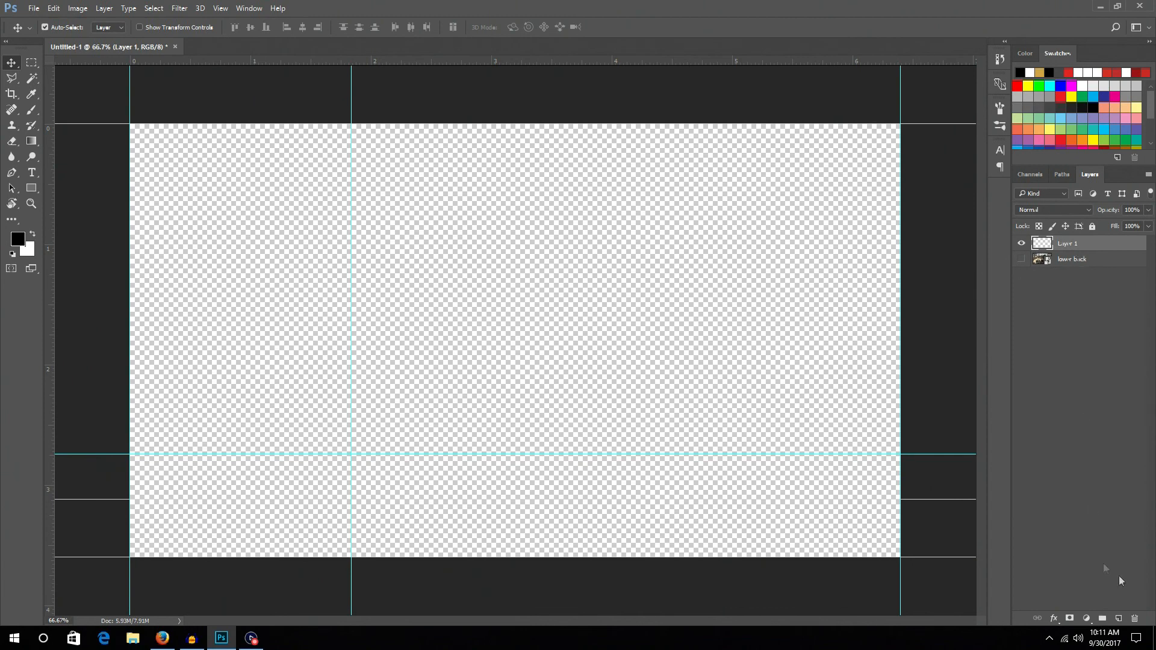
{"action": "left_click", "coordinate": [1118, 620]}
{"action": "left_click", "coordinate": [1080, 264]}
{"action": "key", "text": "Delete"}
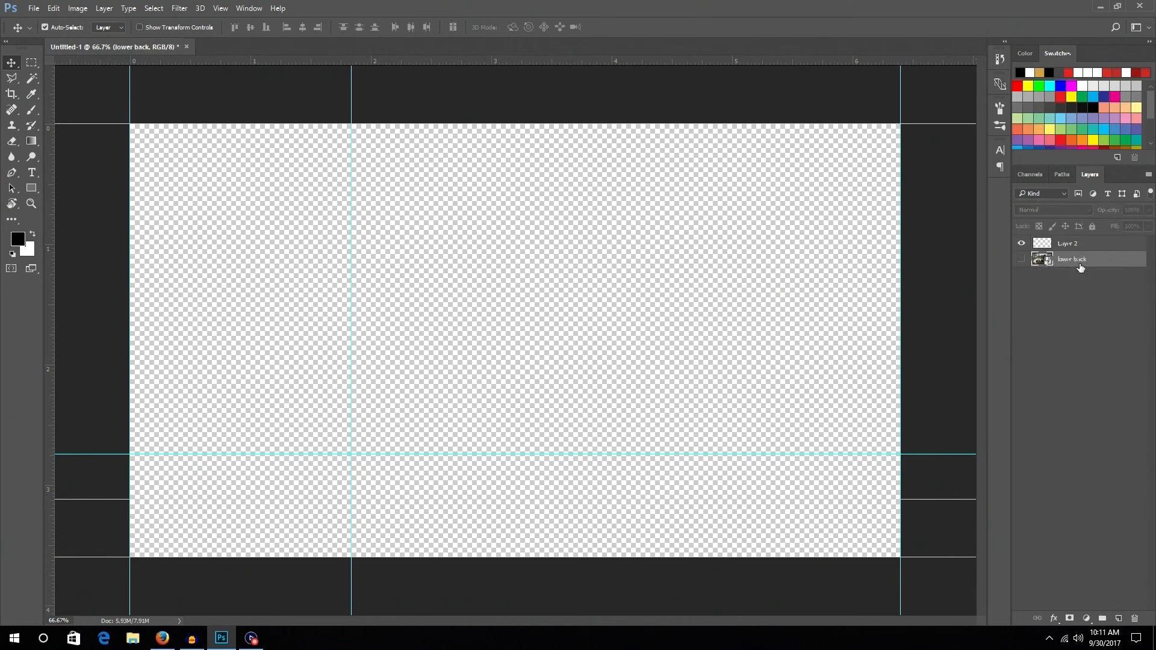
Show the background image and draw a rectangle about 635 × 113 px between the horizontal guides, from beyond the canvas's left edge to the vertical guide
{"action": "left_click", "coordinate": [1087, 247]}
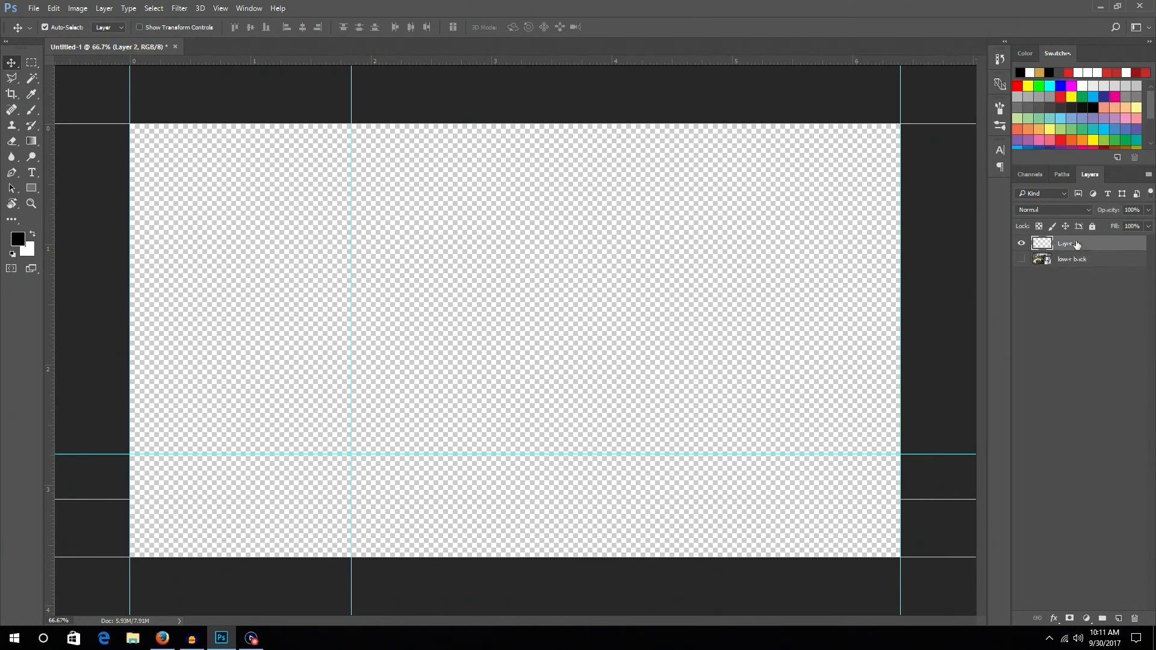
{"action": "left_click", "coordinate": [32, 190]}
{"action": "left_click", "coordinate": [81, 190]}
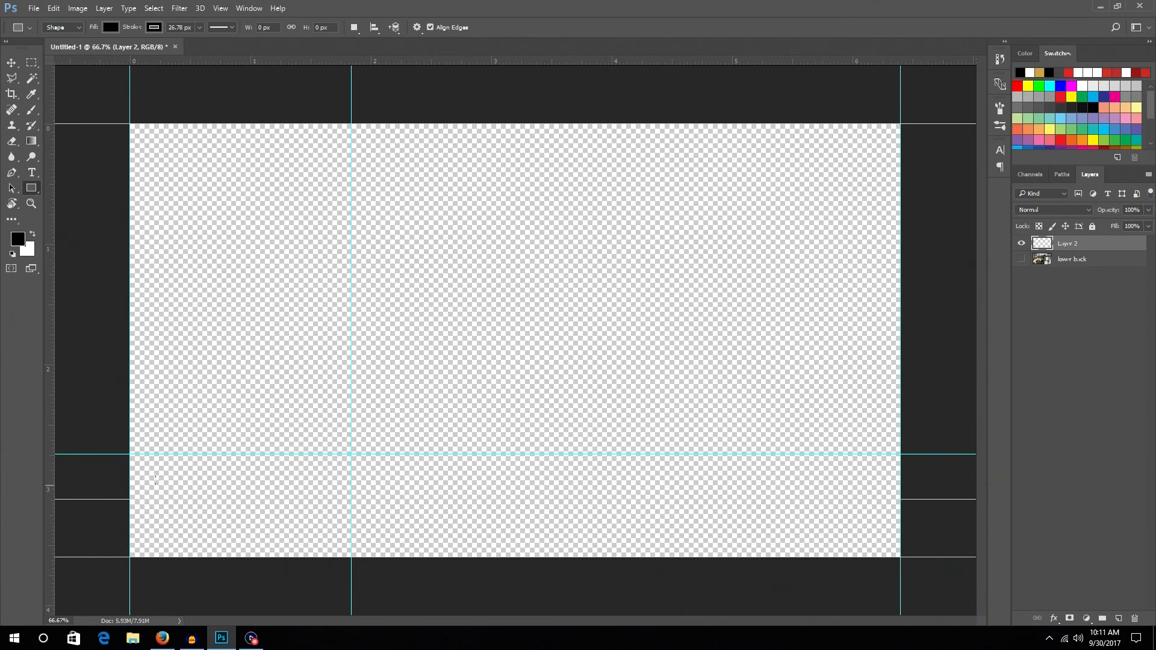
{"action": "key", "text": "ctrl+plus"}
{"action": "left_click_drag", "start_coordinate": [176, 481], "coordinate": [459, 345]}
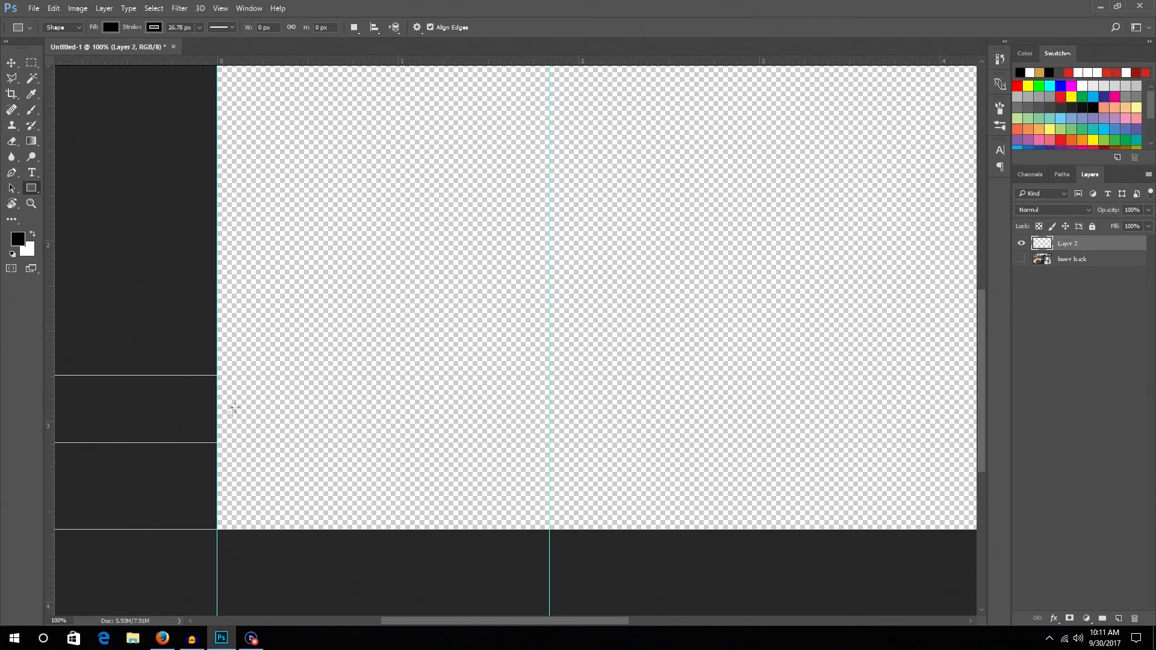
{"action": "left_click", "coordinate": [1021, 261]}
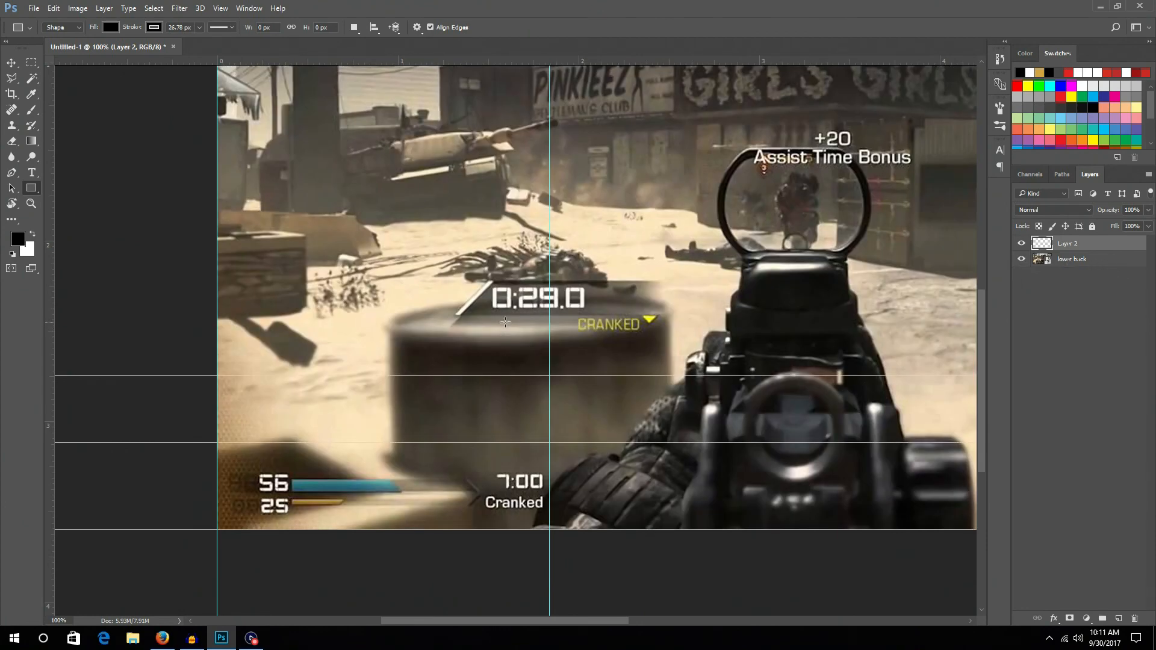
{"action": "left_click_drag", "start_coordinate": [167, 377], "coordinate": [550, 444]}
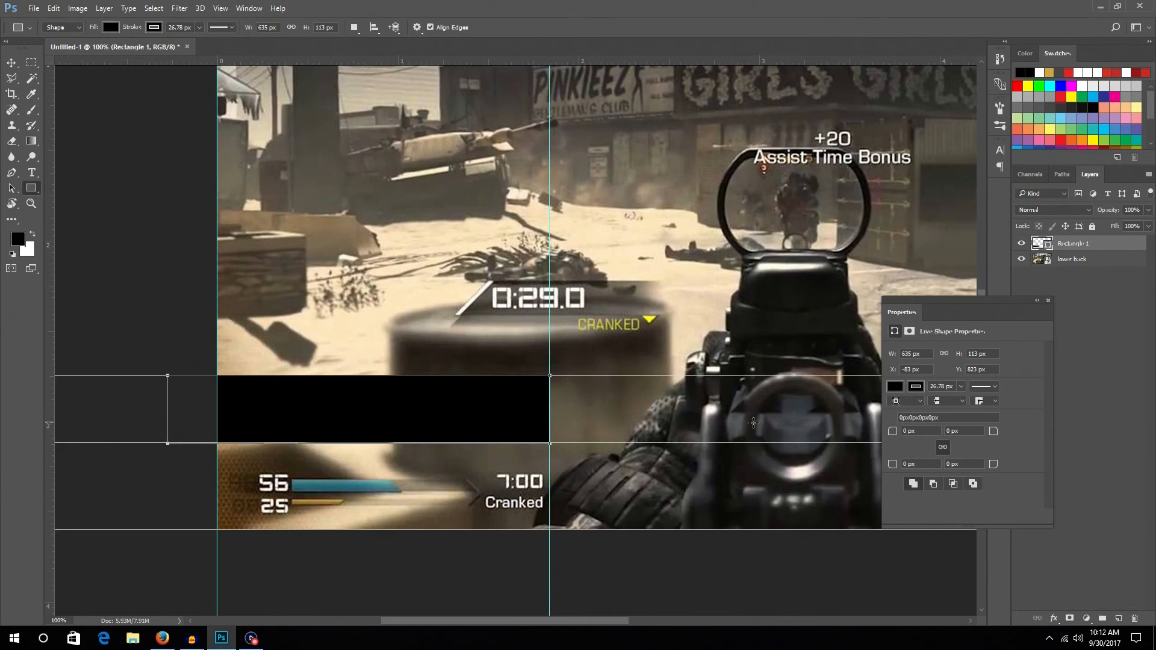
Give the rectangle a near-black gray fill and remove its stroke
{"action": "left_click", "coordinate": [896, 386]}
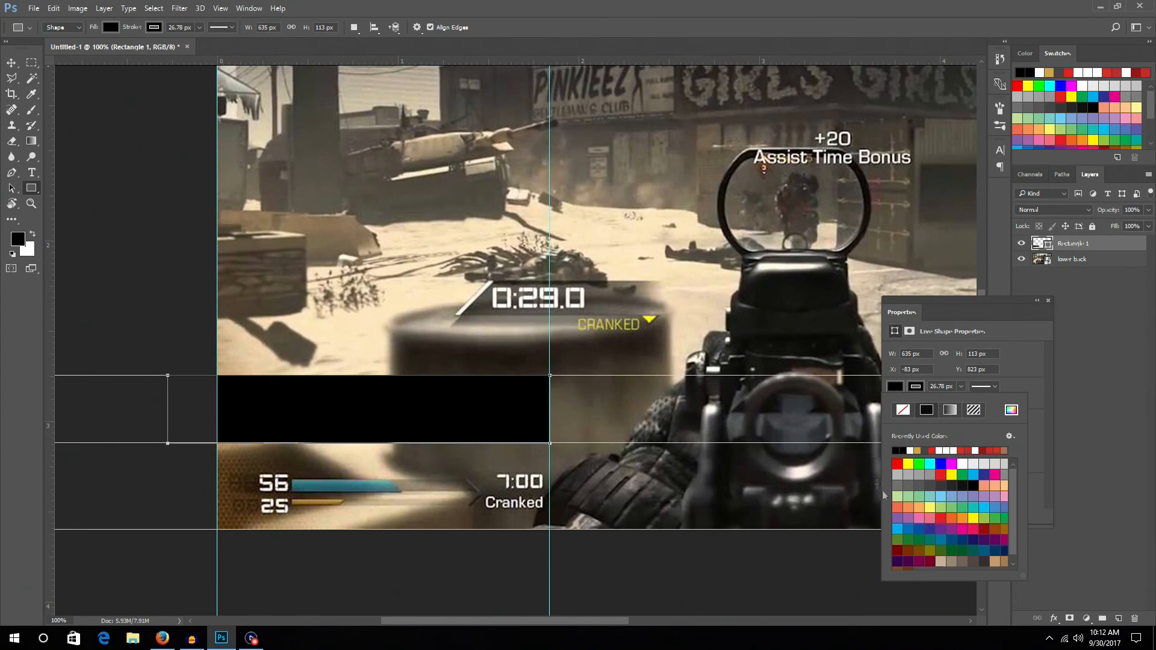
{"action": "left_click", "coordinate": [962, 487]}
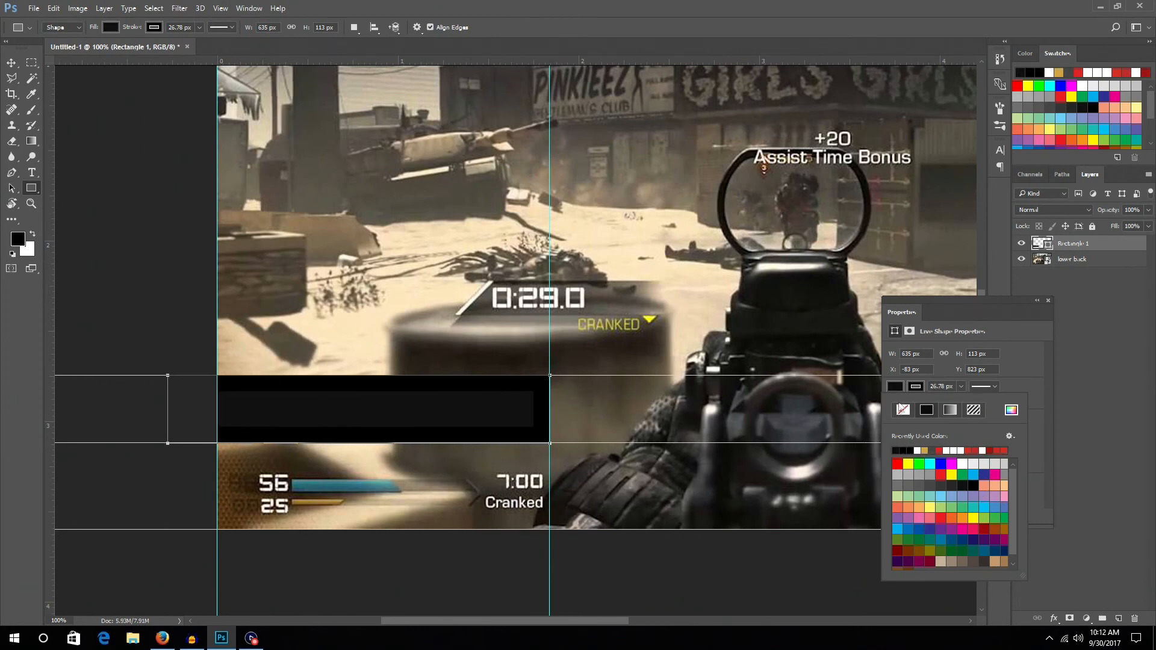
{"action": "left_click", "coordinate": [902, 411]}
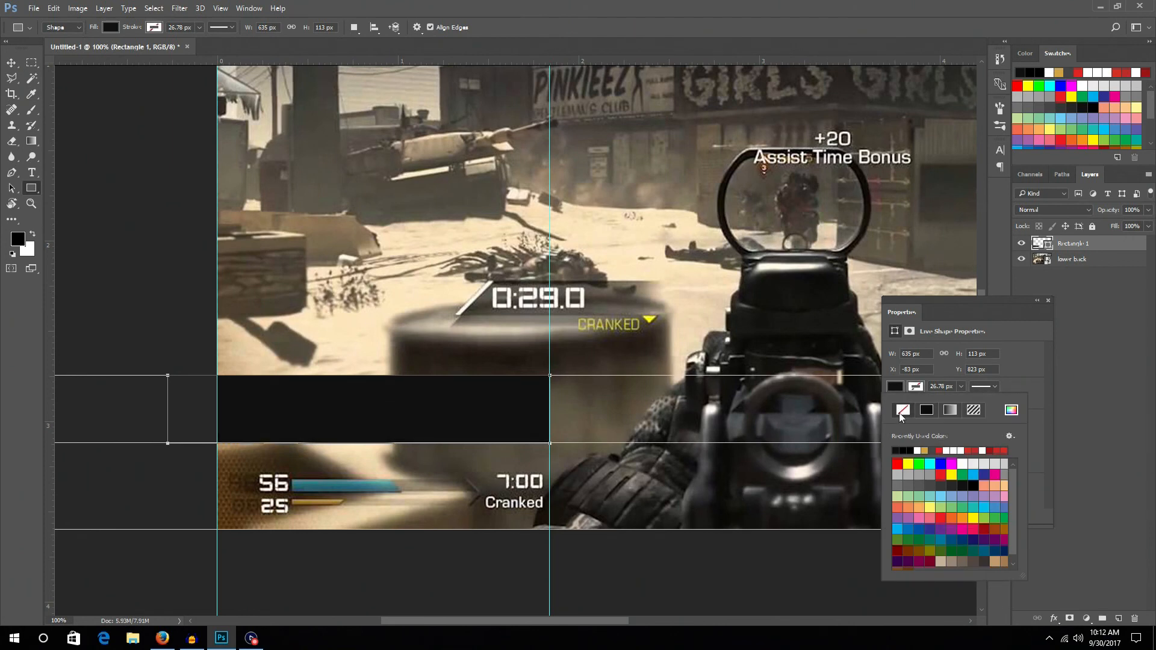
{"action": "left_click", "coordinate": [1049, 301]}
Move the bar right between the guides until it starts at about 1.3 inches, and hide the "lower back" image
{"action": "key", "text": "v"}
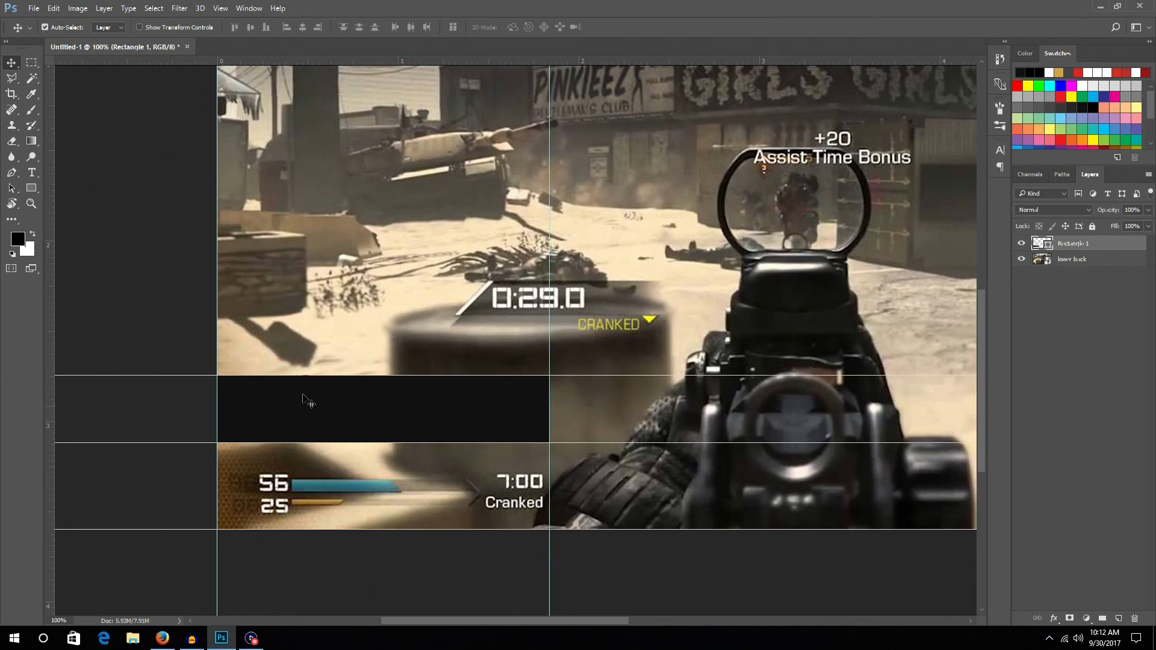
{"action": "left_click_drag", "start_coordinate": [351, 410], "coordinate": [397, 410]}
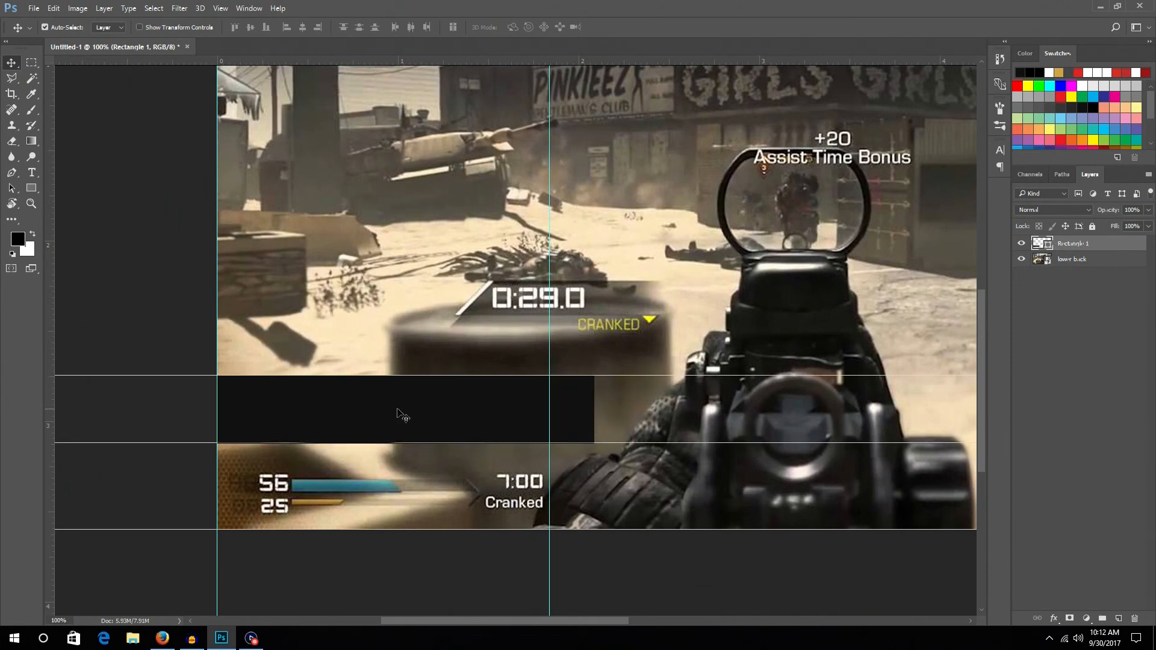
{"action": "left_click_drag", "start_coordinate": [402, 412], "coordinate": [649, 416]}
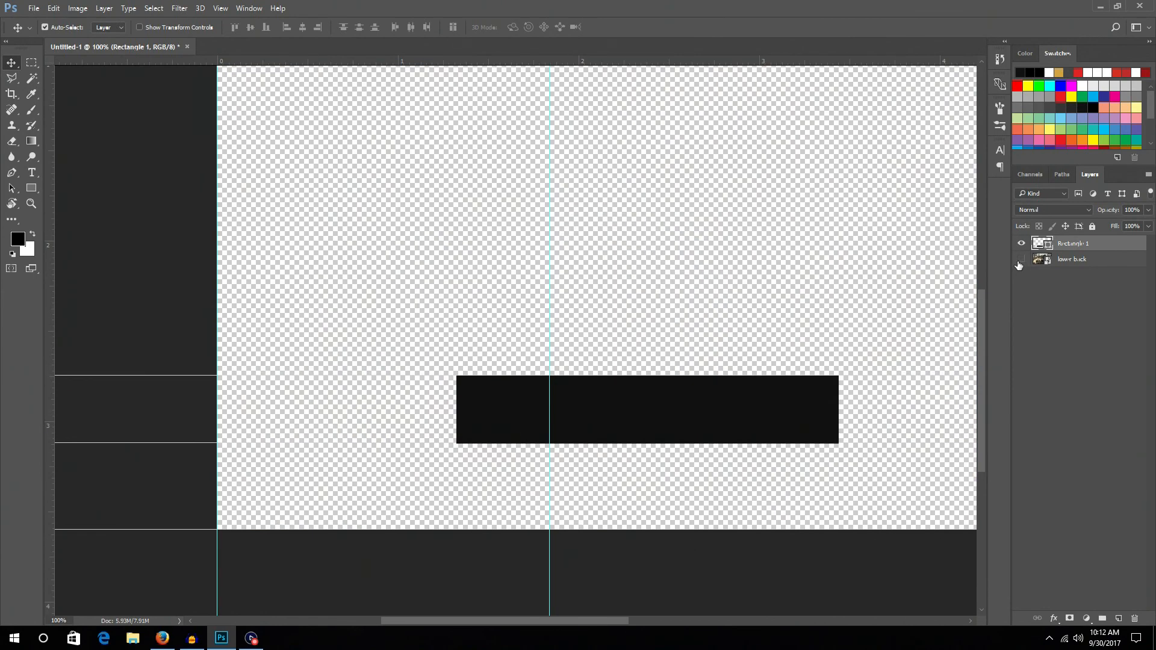
{"action": "left_click", "coordinate": [1021, 259]}
{"action": "left_click", "coordinate": [1040, 260]}
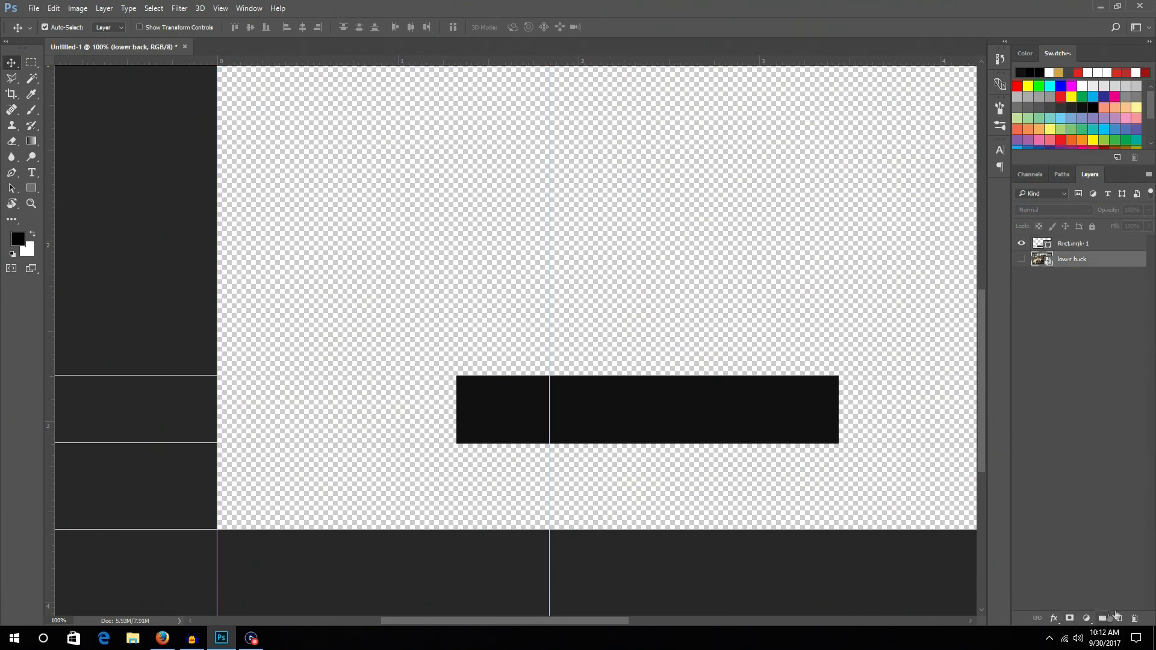
{"action": "left_click", "coordinate": [34, 187]}
{"action": "right_click", "coordinate": [29, 190]}
{"action": "left_click", "coordinate": [84, 190]}
{"action": "left_click_drag", "start_coordinate": [217, 375], "coordinate": [257, 423]}
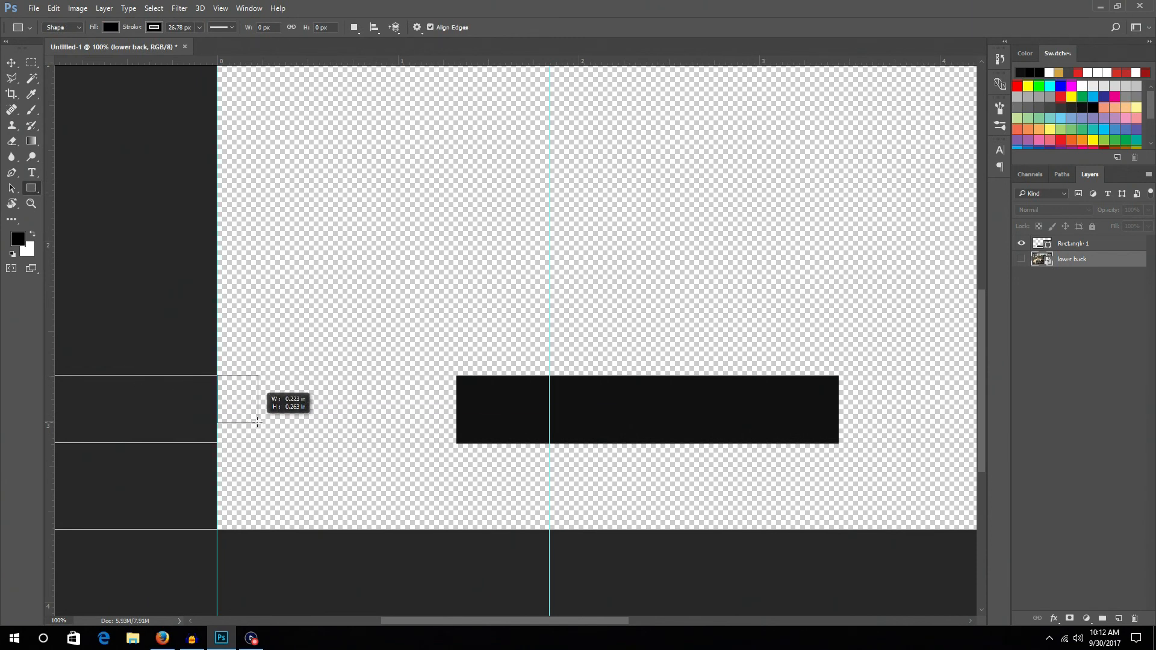
{"action": "left_click_drag", "start_coordinate": [258, 423], "coordinate": [258, 423]}
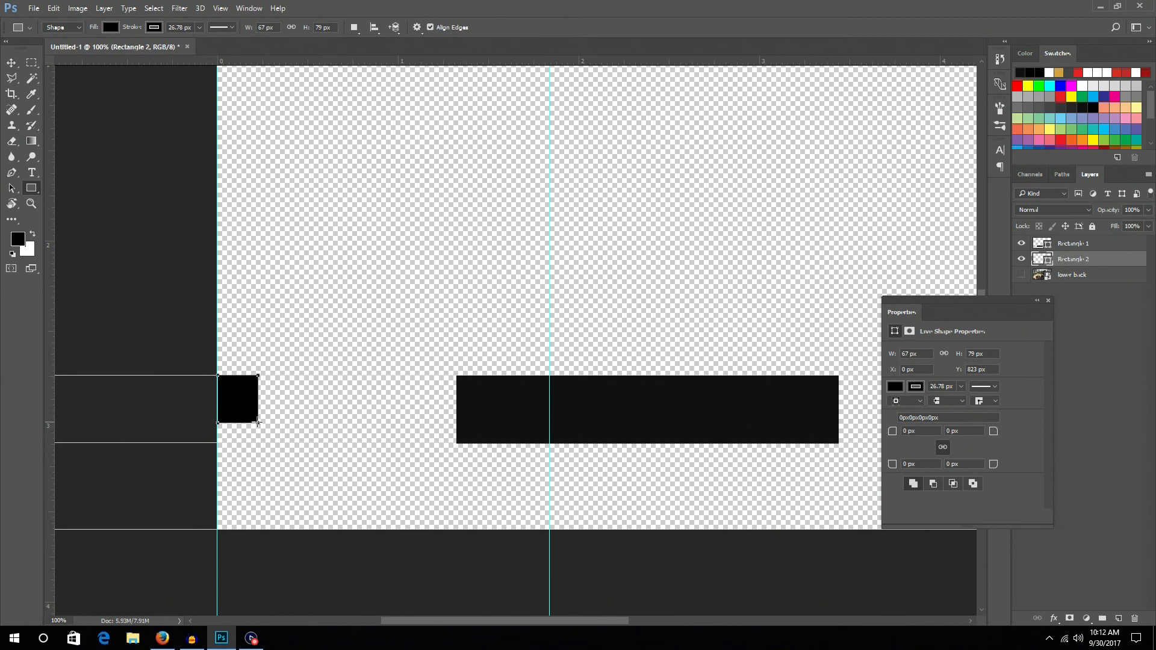
{"action": "left_click", "coordinate": [1049, 300]}
{"action": "key", "text": "Delete"}
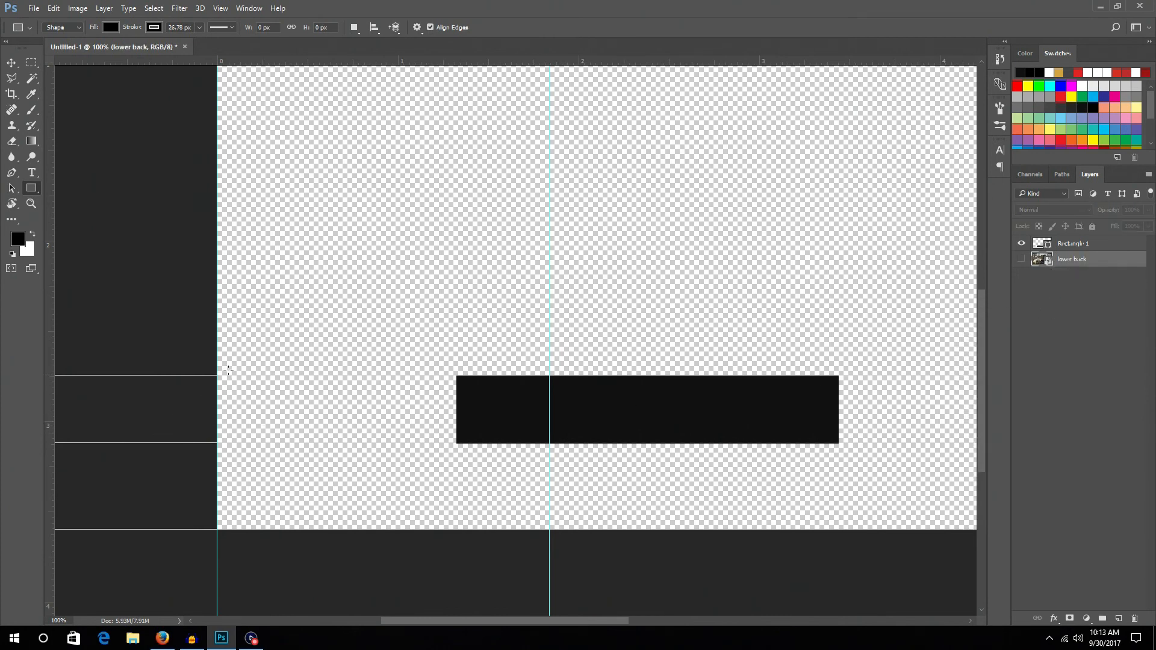
Draw a black square about 113 × 113 px between the horizontal guides near the canvas's left edge, layered beneath the bar
{"action": "left_click_drag", "start_coordinate": [225, 376], "coordinate": [303, 441]}
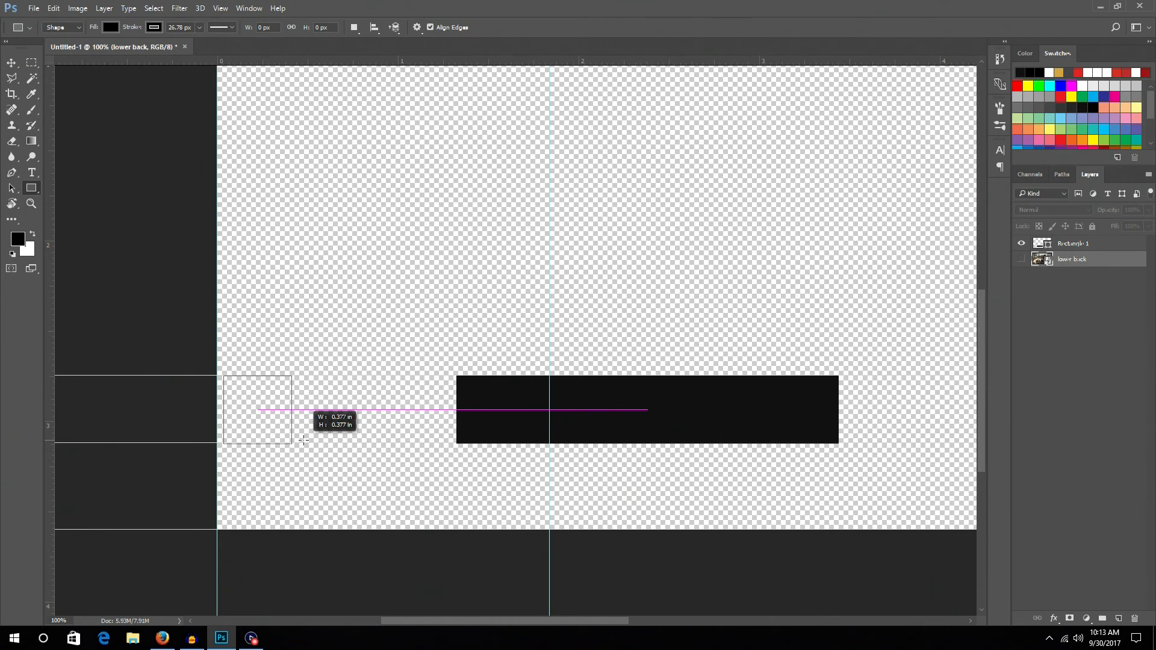
{"action": "left_click_drag", "start_coordinate": [303, 440], "coordinate": [304, 441]}
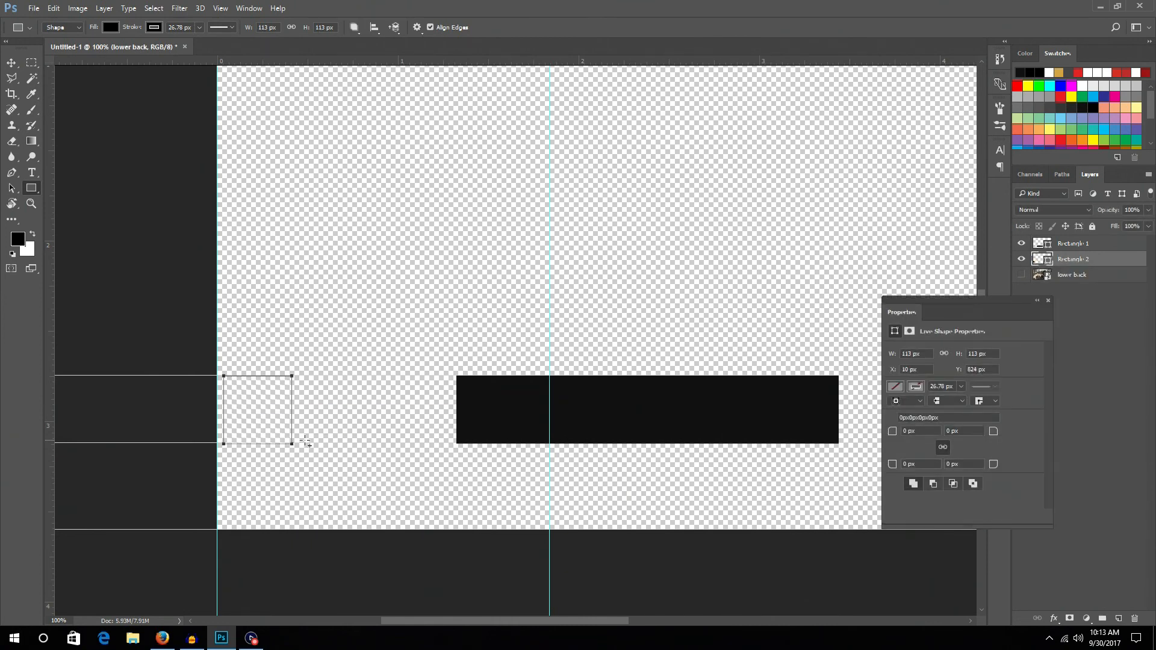
{"action": "left_click", "coordinate": [1048, 300]}
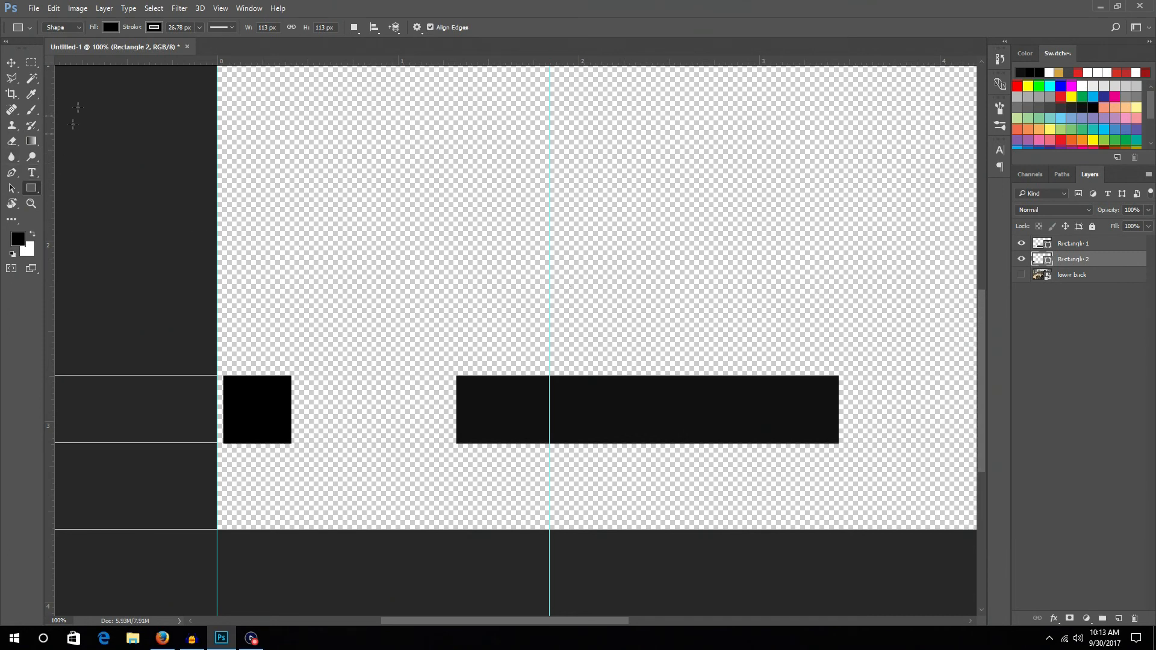
{"action": "left_click", "coordinate": [110, 28]}
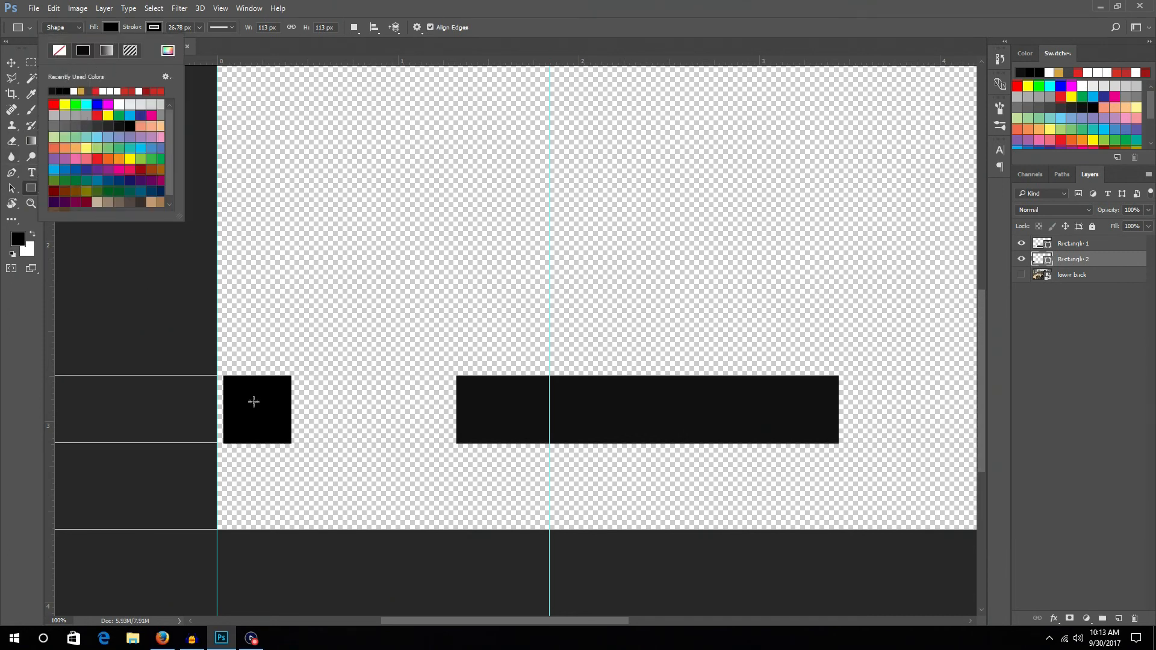
{"action": "left_click", "coordinate": [11, 63]}
{"action": "left_click", "coordinate": [32, 188]}
{"action": "left_click", "coordinate": [268, 415]}
{"action": "key", "text": "Escape"}
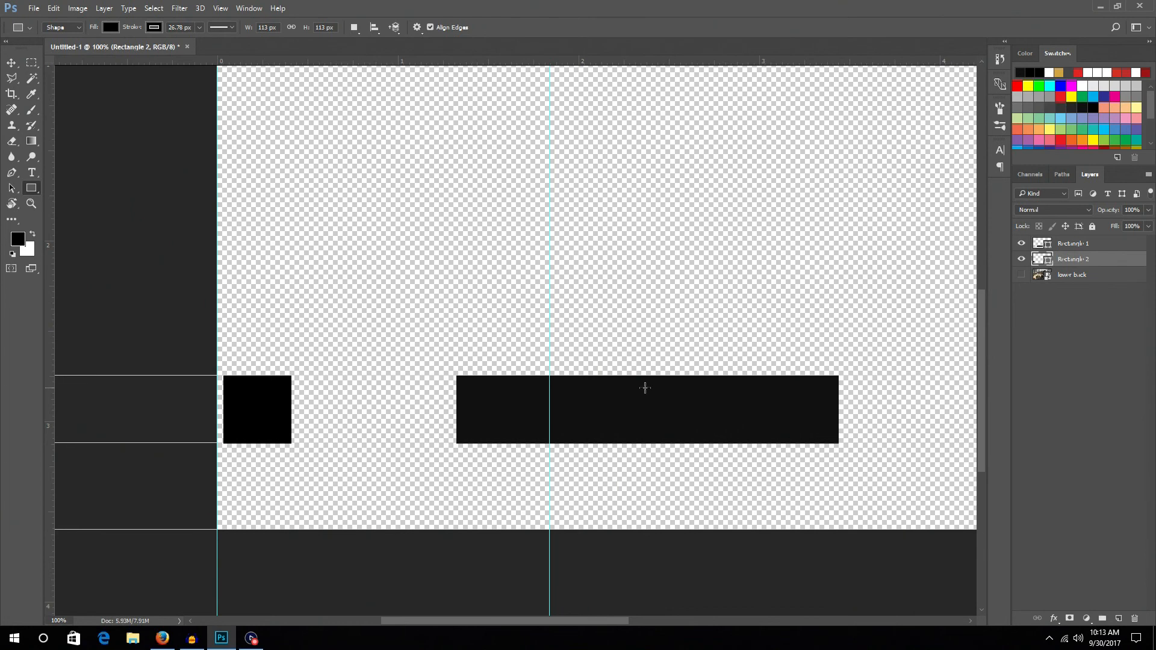
Snap the black square to the canvas's left edge and move the dark bar left so it adjoins the square
{"action": "left_click", "coordinate": [11, 63]}
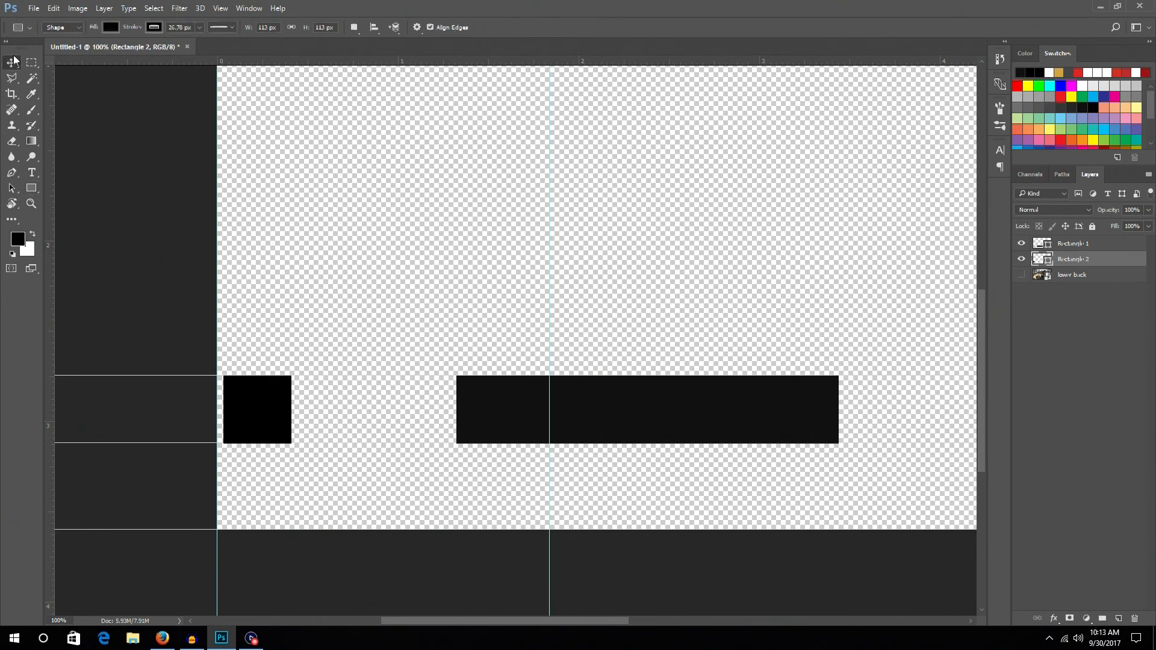
{"action": "left_click_drag", "start_coordinate": [264, 422], "coordinate": [258, 426]}
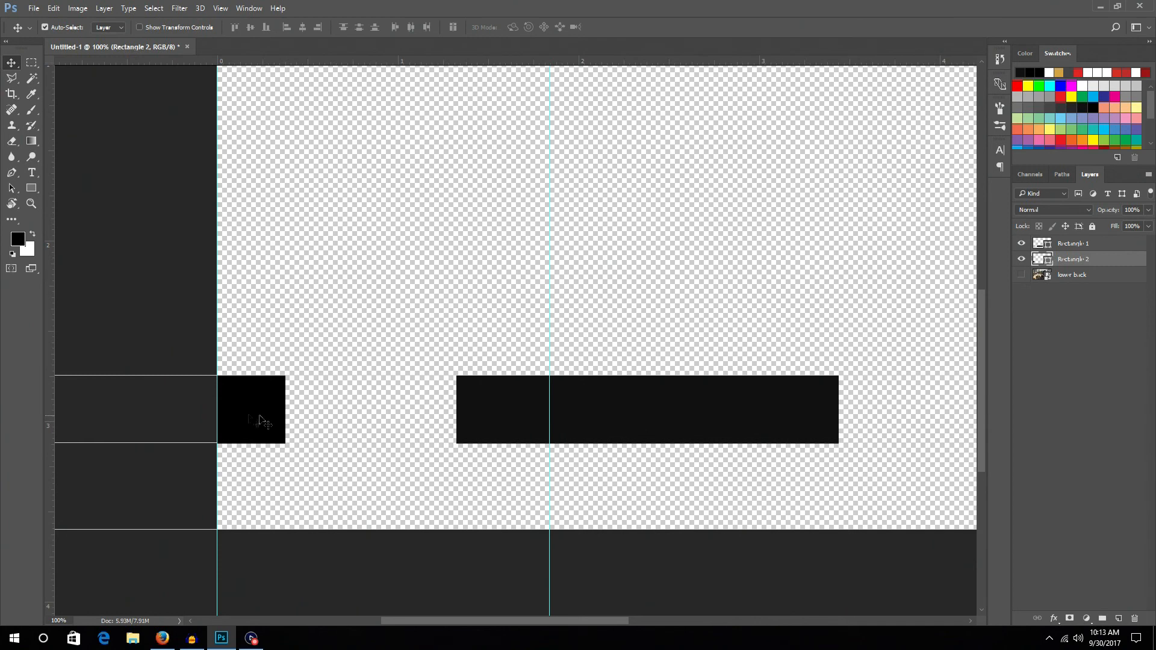
{"action": "left_click_drag", "start_coordinate": [495, 397], "coordinate": [324, 407]}
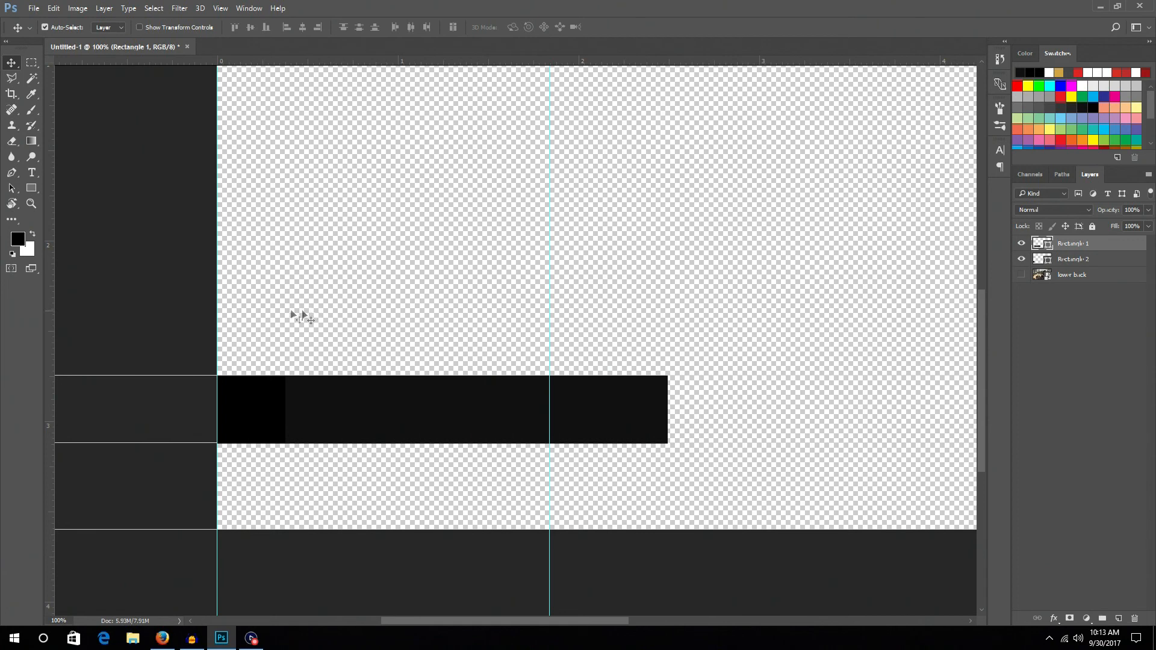
{"action": "left_click", "coordinate": [244, 413]}
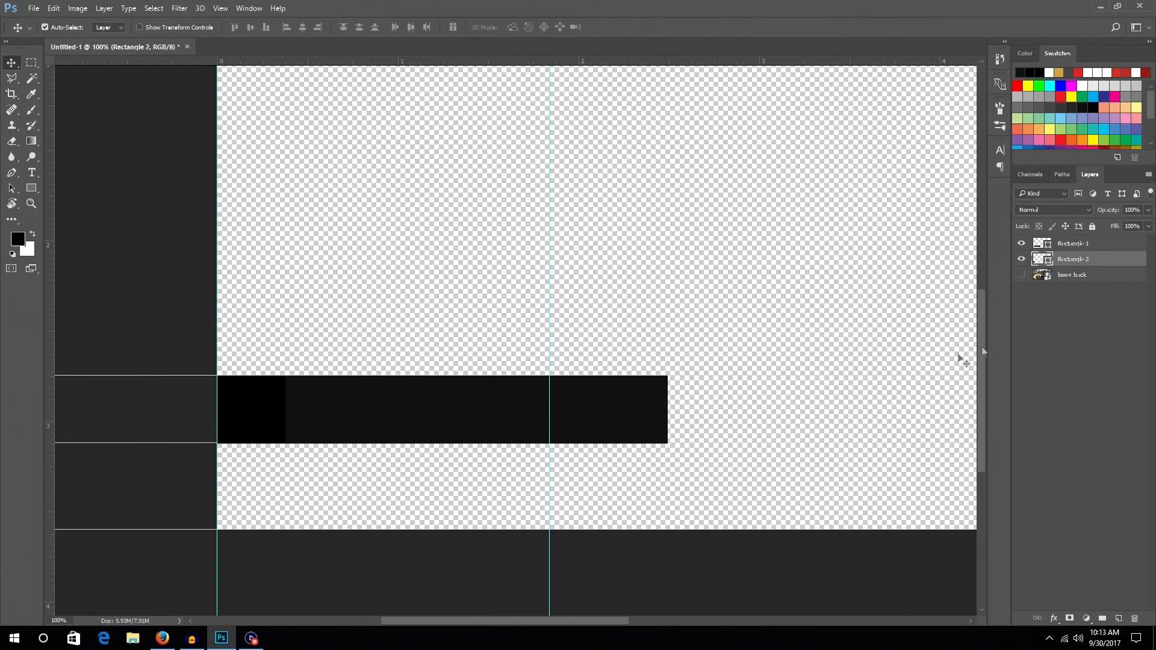
{"action": "right_click", "coordinate": [1114, 259]}
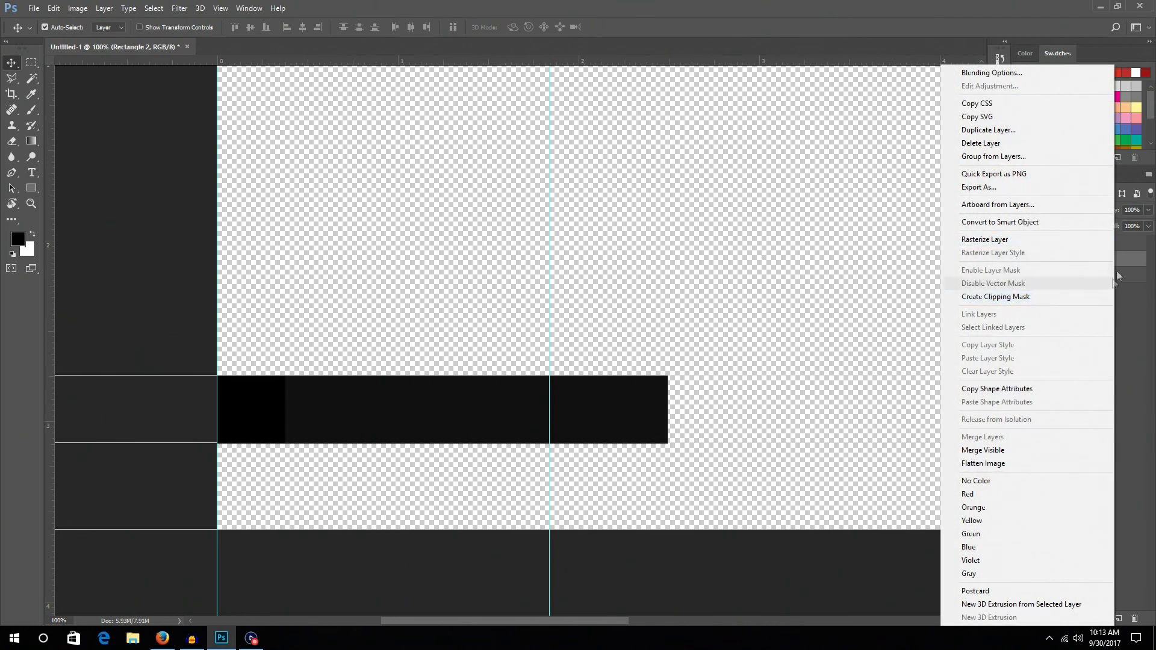
{"action": "left_click", "coordinate": [1132, 260]}
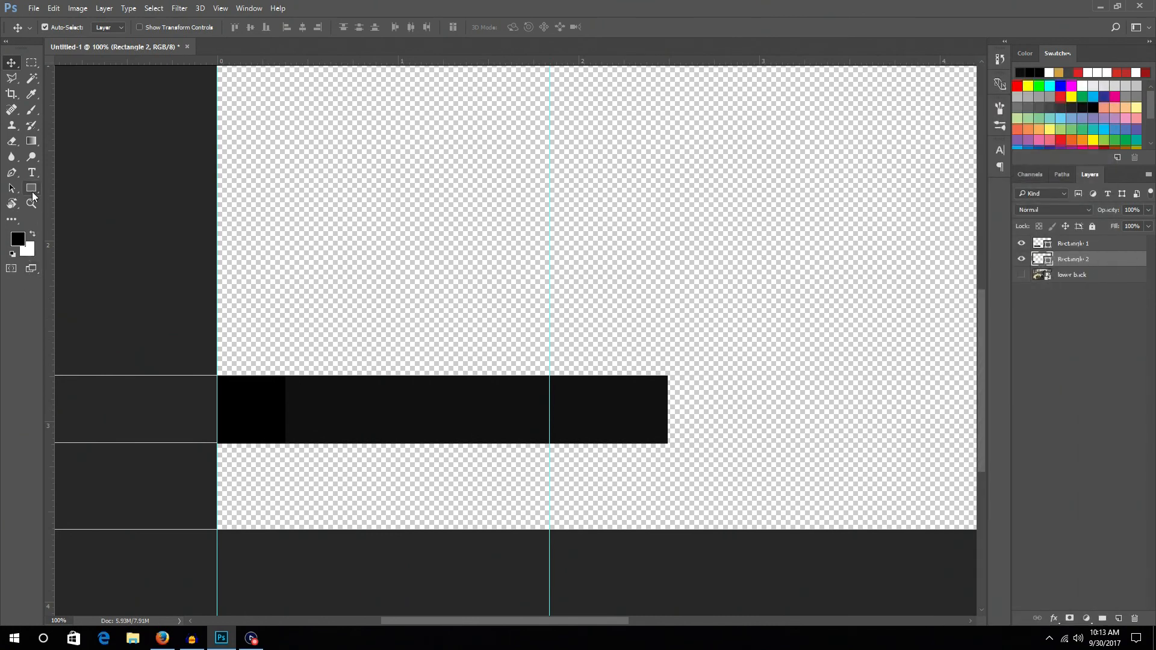
Fill the square at the canvas's left edge with cyan #22cfe9 and remove its stroke
{"action": "left_click", "coordinate": [31, 189]}
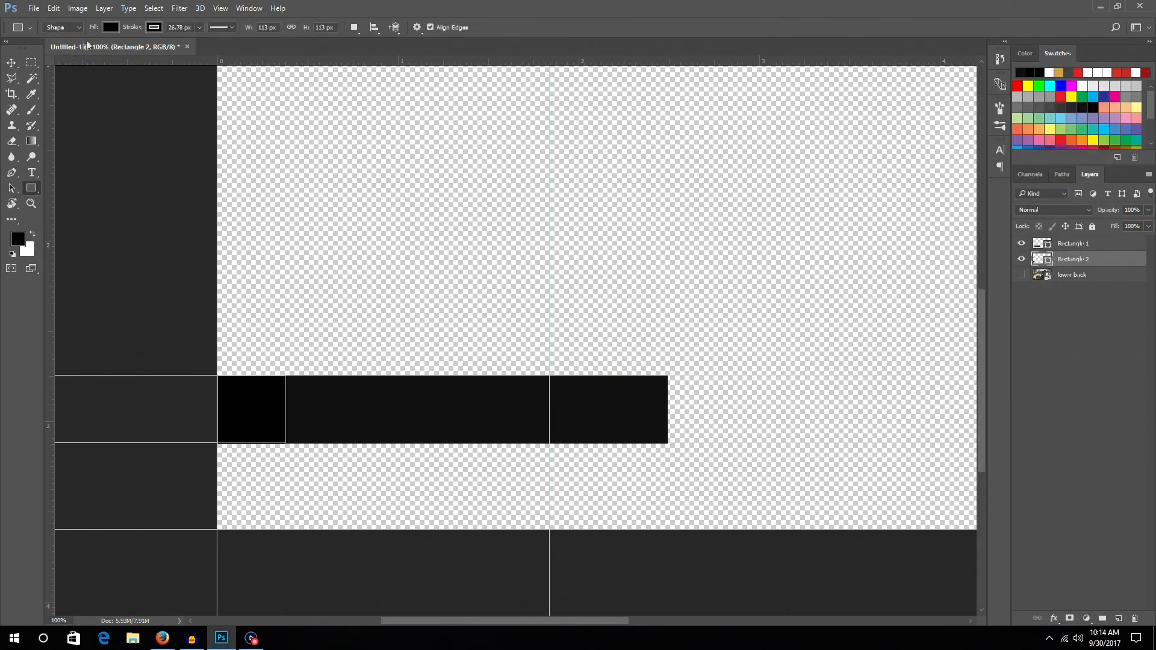
{"action": "left_click", "coordinate": [113, 27]}
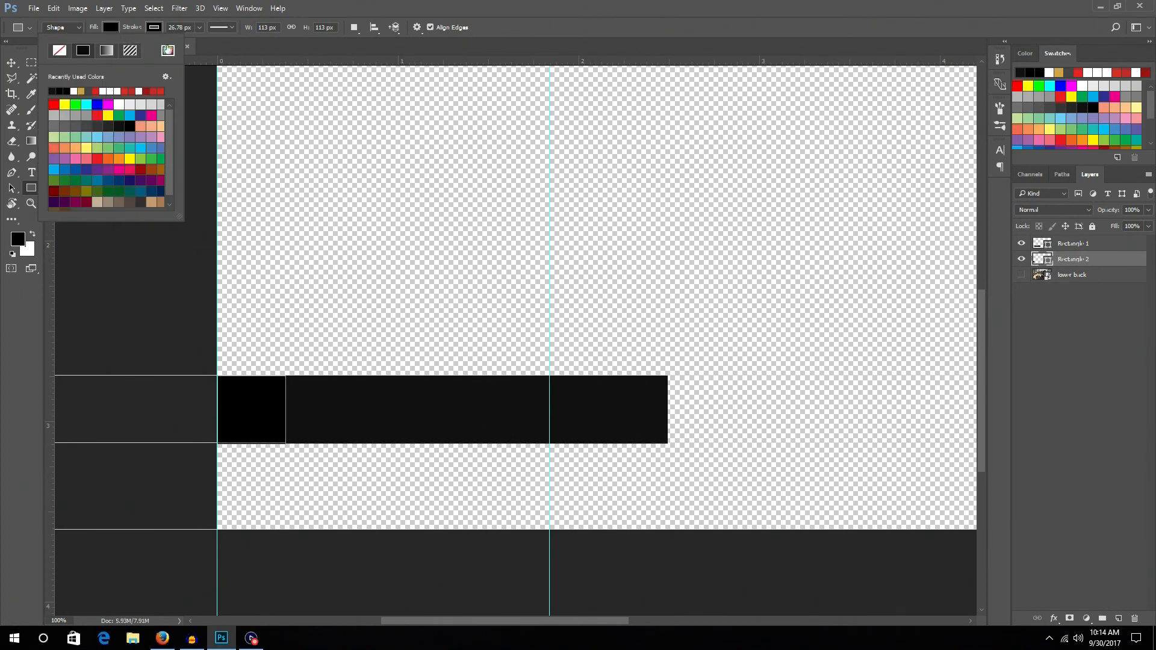
{"action": "left_click", "coordinate": [169, 52]}
{"action": "left_click_drag", "start_coordinate": [229, 331], "coordinate": [396, 90]}
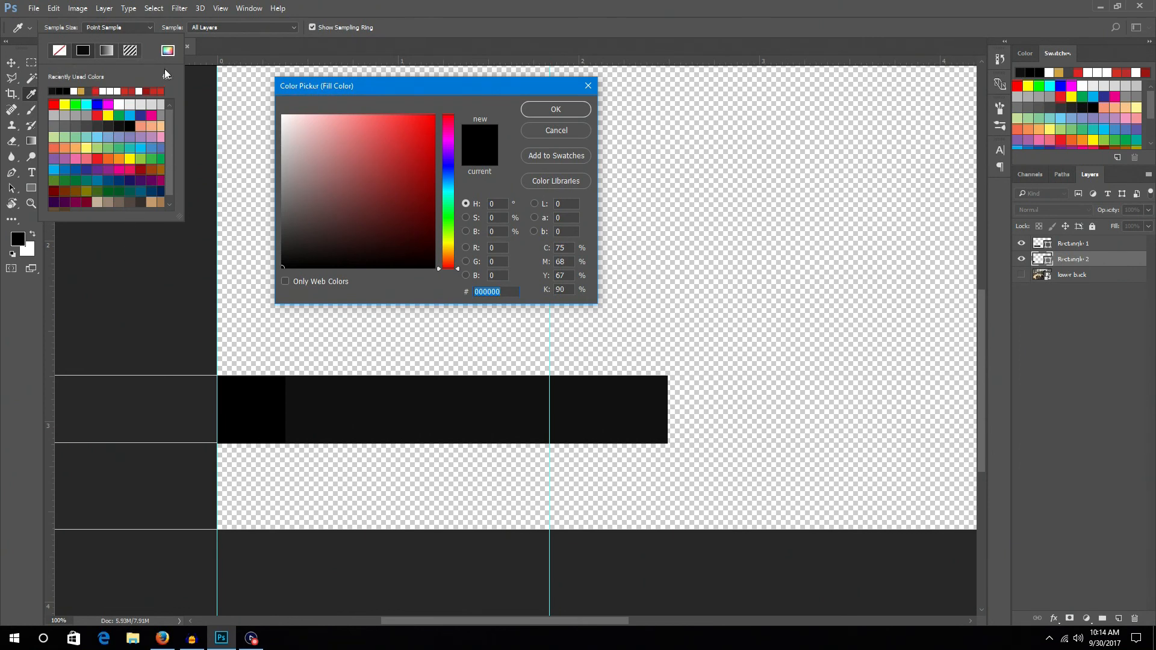
{"action": "mouse_move", "coordinate": [449, 192]}
{"action": "left_mouse_down"}
{"action": "mouse_move", "coordinate": [454, 205]}
{"action": "mouse_move", "coordinate": [453, 188]}
{"action": "left_mouse_up"}
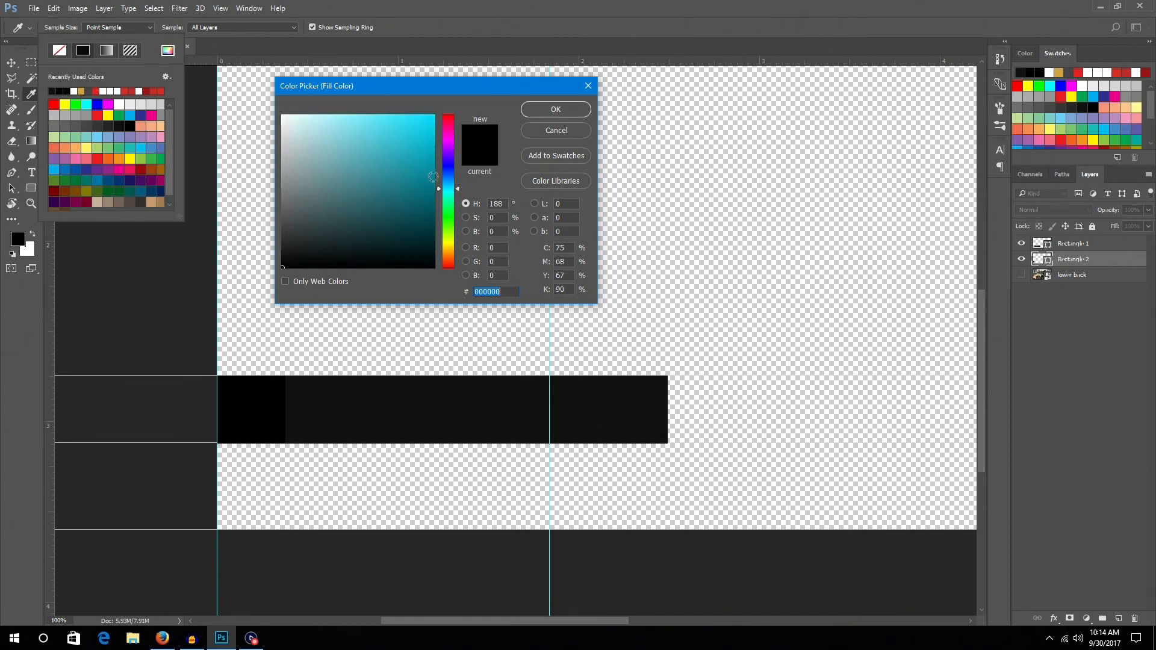
{"action": "left_click", "coordinate": [412, 128]}
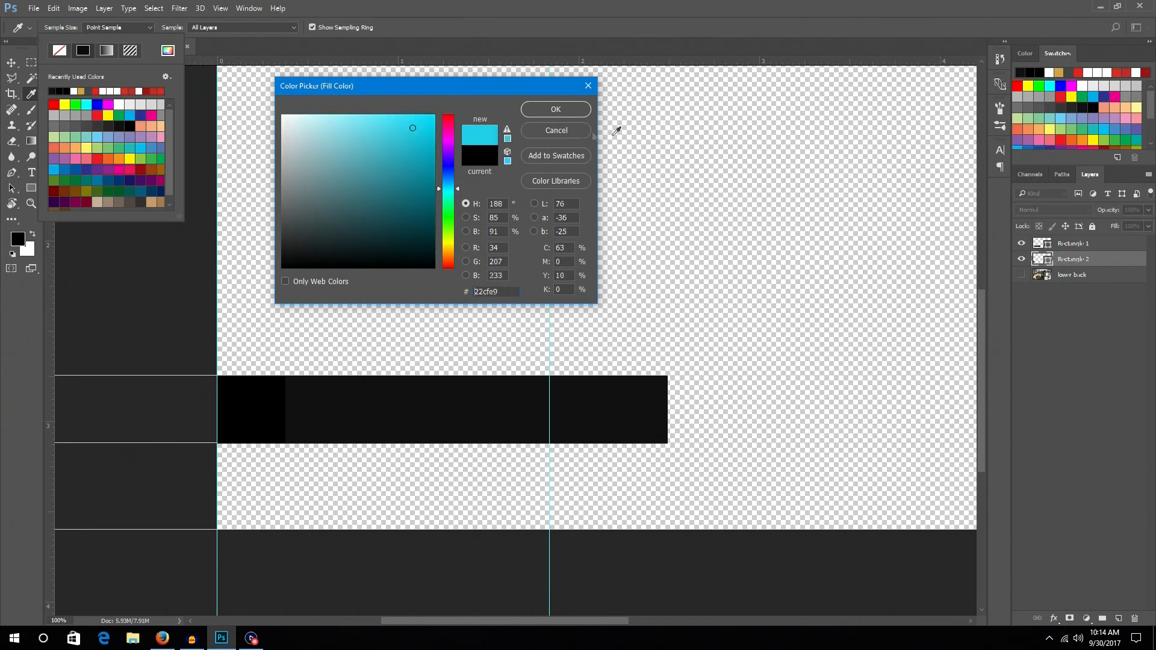
{"action": "left_click", "coordinate": [572, 113]}
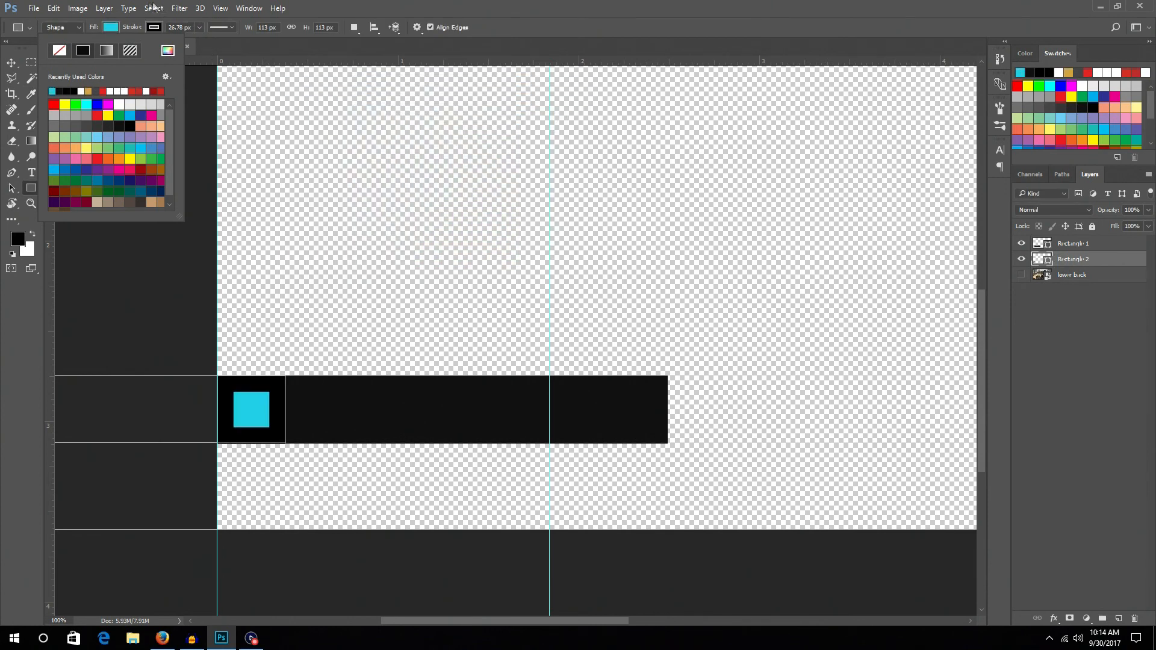
{"action": "left_click", "coordinate": [157, 27]}
{"action": "left_click", "coordinate": [102, 52]}
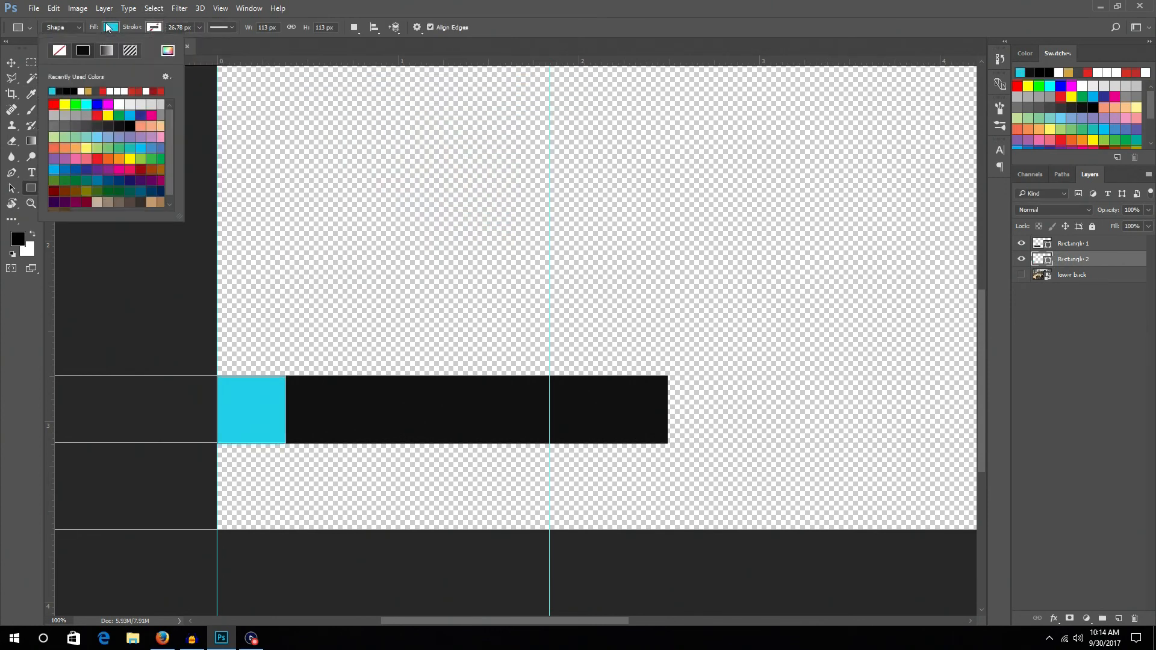
Change the square's fill to a deeper blue, #178de8
{"action": "left_click", "coordinate": [167, 50]}
{"action": "left_click_drag", "start_coordinate": [446, 188], "coordinate": [446, 181]}
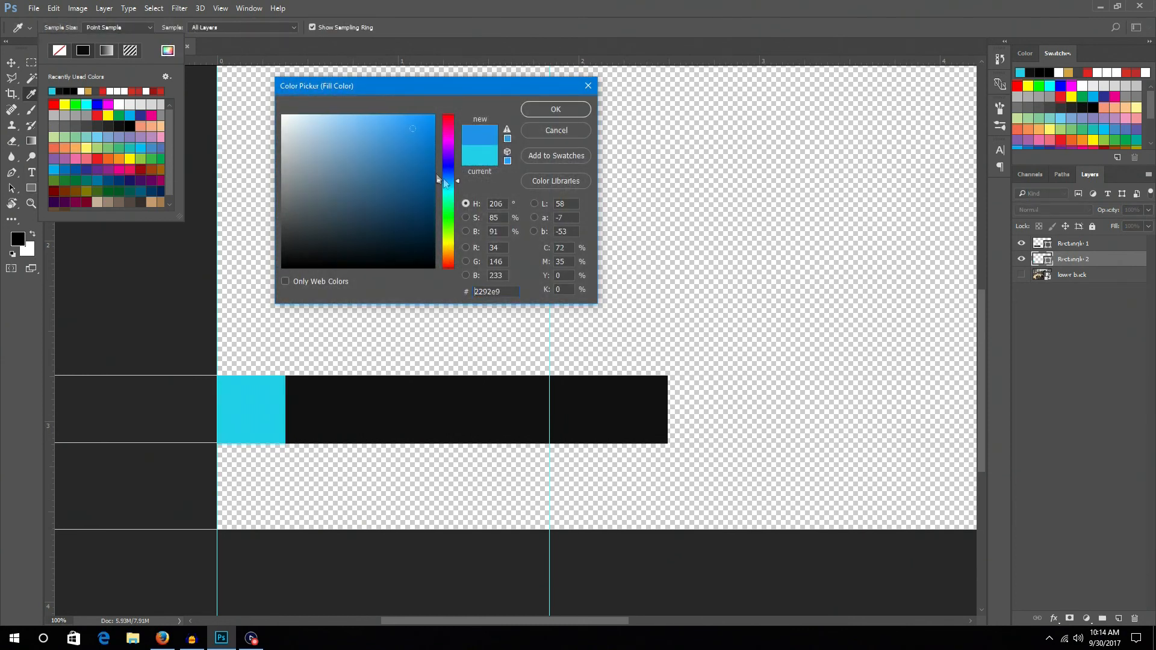
{"action": "left_click", "coordinate": [423, 144]}
{"action": "left_click_drag", "start_coordinate": [422, 143], "coordinate": [420, 129]}
{"action": "left_click", "coordinate": [554, 112]}
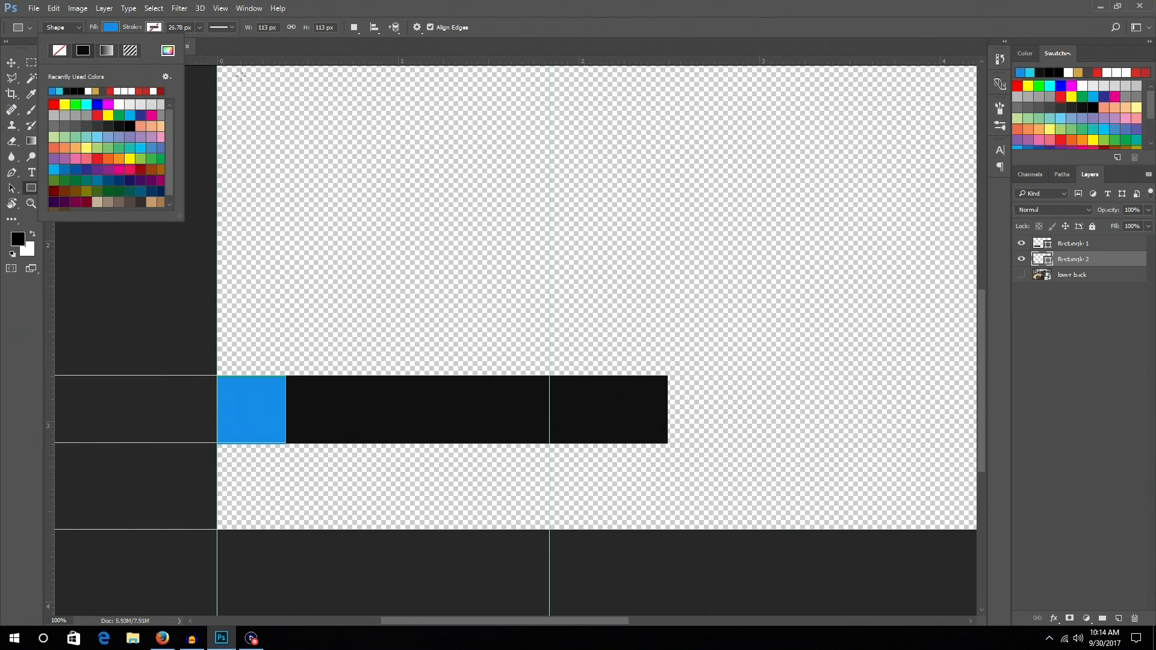
Check the hex code of the square's fill color without altering it
{"action": "left_click", "coordinate": [110, 30]}
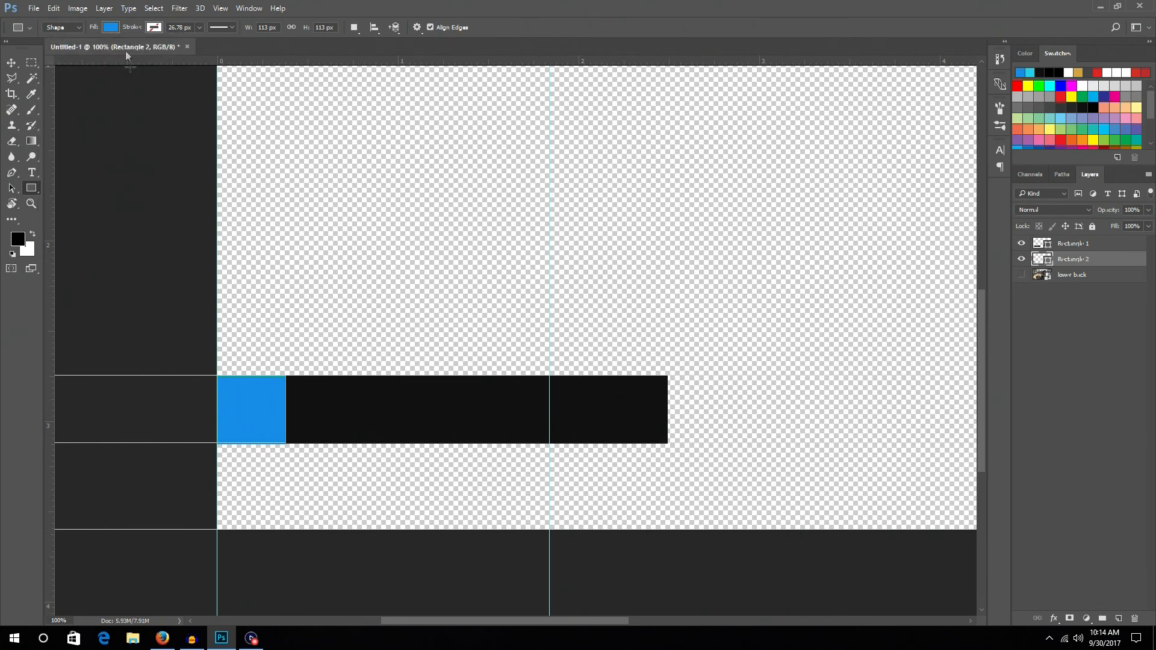
{"action": "left_click", "coordinate": [111, 30]}
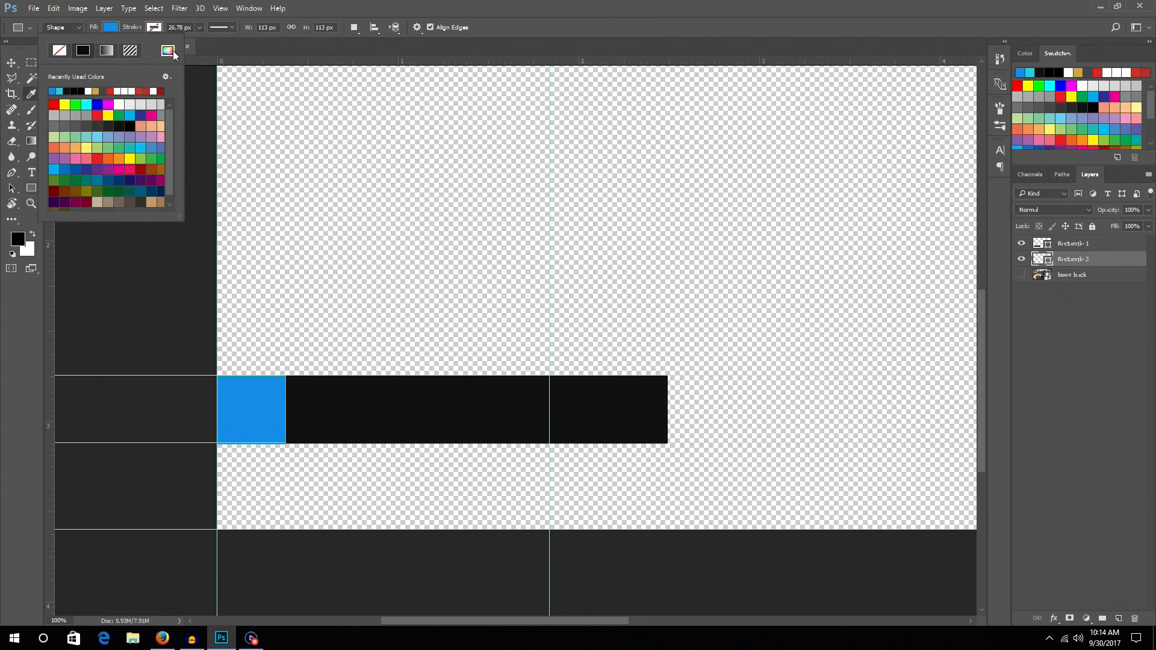
{"action": "left_click", "coordinate": [172, 54]}
{"action": "left_click_drag", "start_coordinate": [324, 88], "coordinate": [224, 73]}
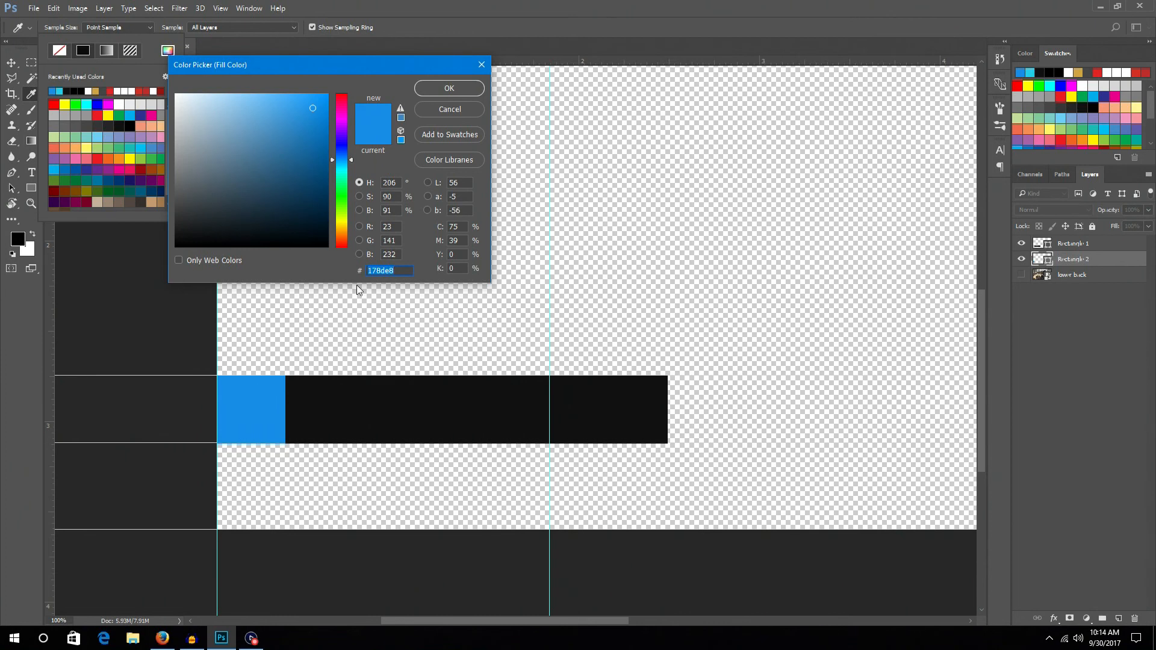
{"action": "left_click", "coordinate": [449, 89]}
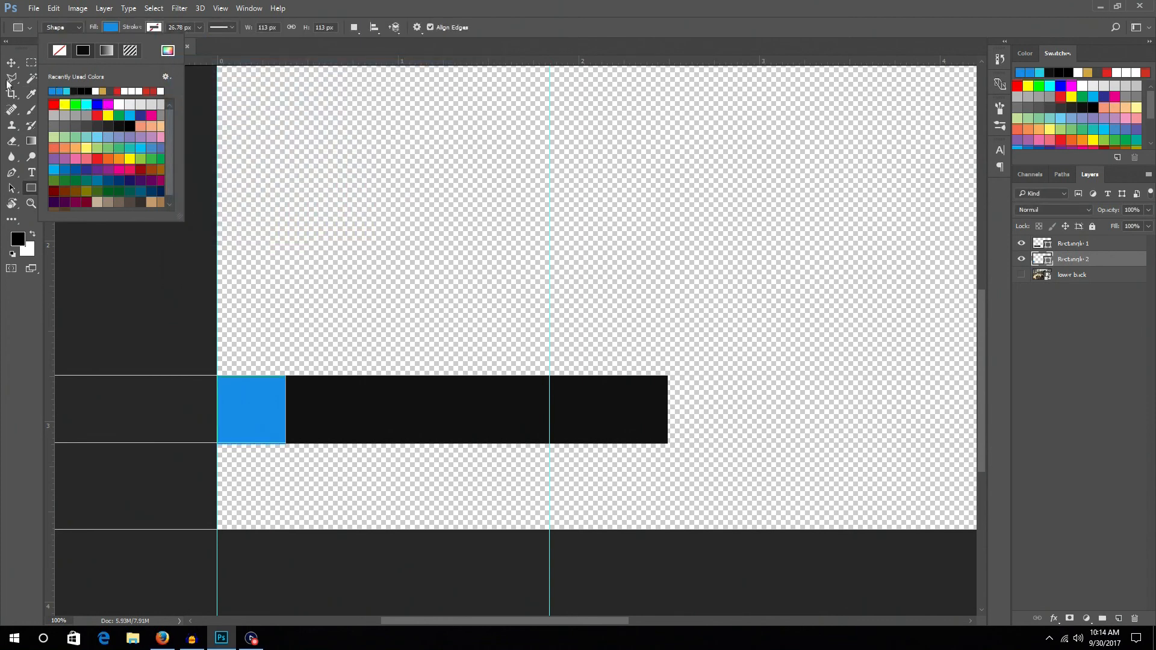
{"action": "key", "text": "v"}
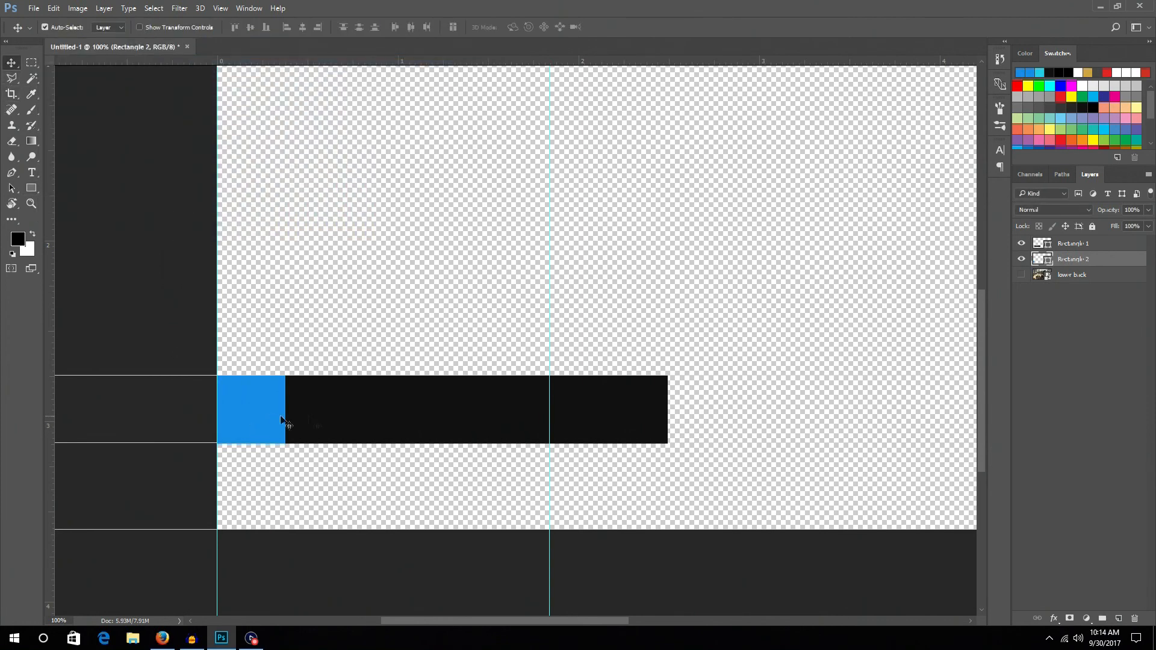
Show the "lower back" gameplay image and hide the guides
{"action": "left_click", "coordinate": [1021, 274]}
{"action": "key", "text": "ctrl+h"}
{"action": "key", "text": "ctrl+minus"}
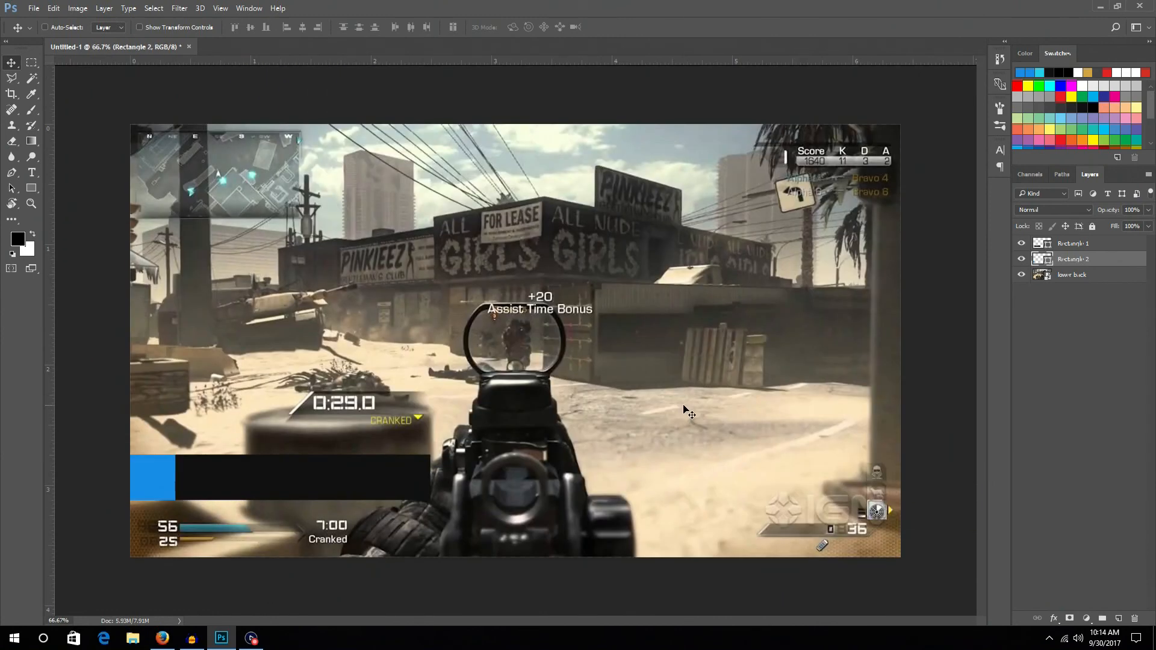
Shorten the dark bar from its right end so that it stops at about 2 inches on the ruler
{"action": "key", "text": "ctrl+t"}
{"action": "key", "text": "Return"}
{"action": "key", "text": "alt+bracketright"}
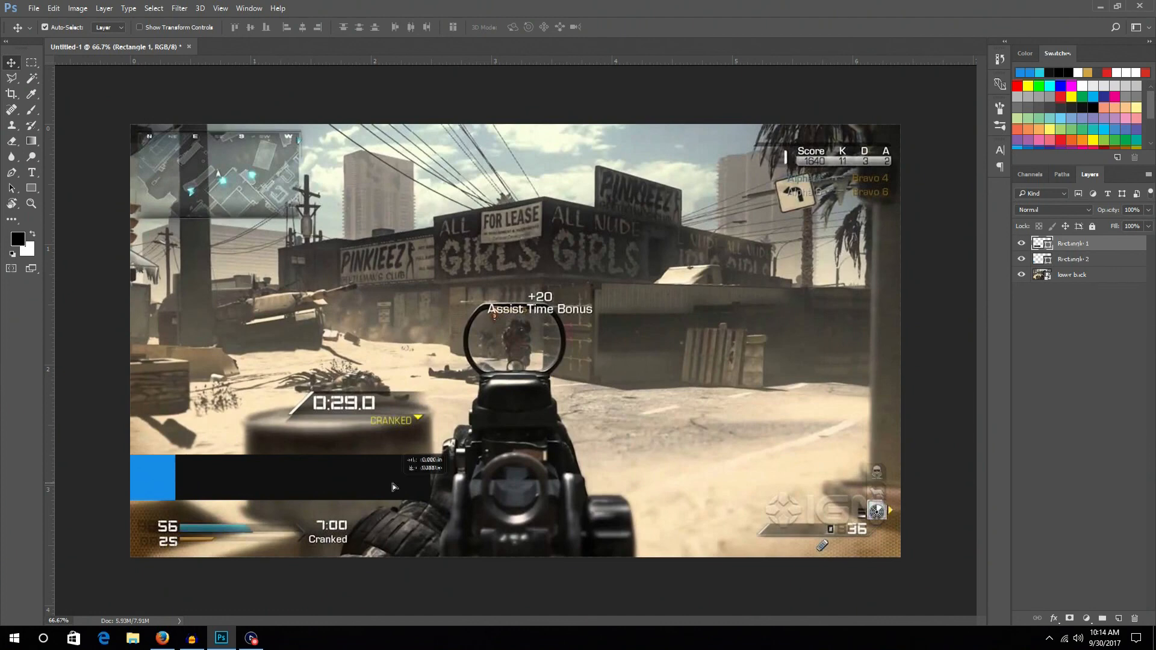
{"action": "key", "text": "ctrl+plus"}
{"action": "left_click_drag", "start_coordinate": [487, 516], "coordinate": [732, 410]}
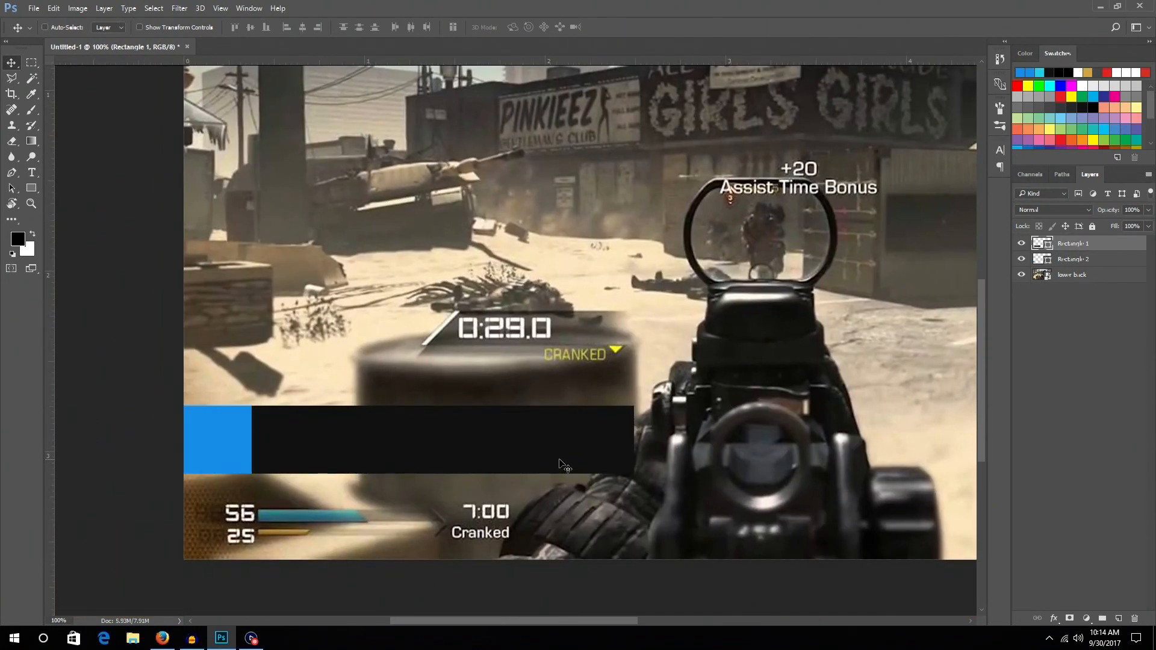
{"action": "key", "text": "ctrl+t"}
{"action": "left_click_drag", "start_coordinate": [634, 440], "coordinate": [545, 440]}
{"action": "key", "text": "Return"}
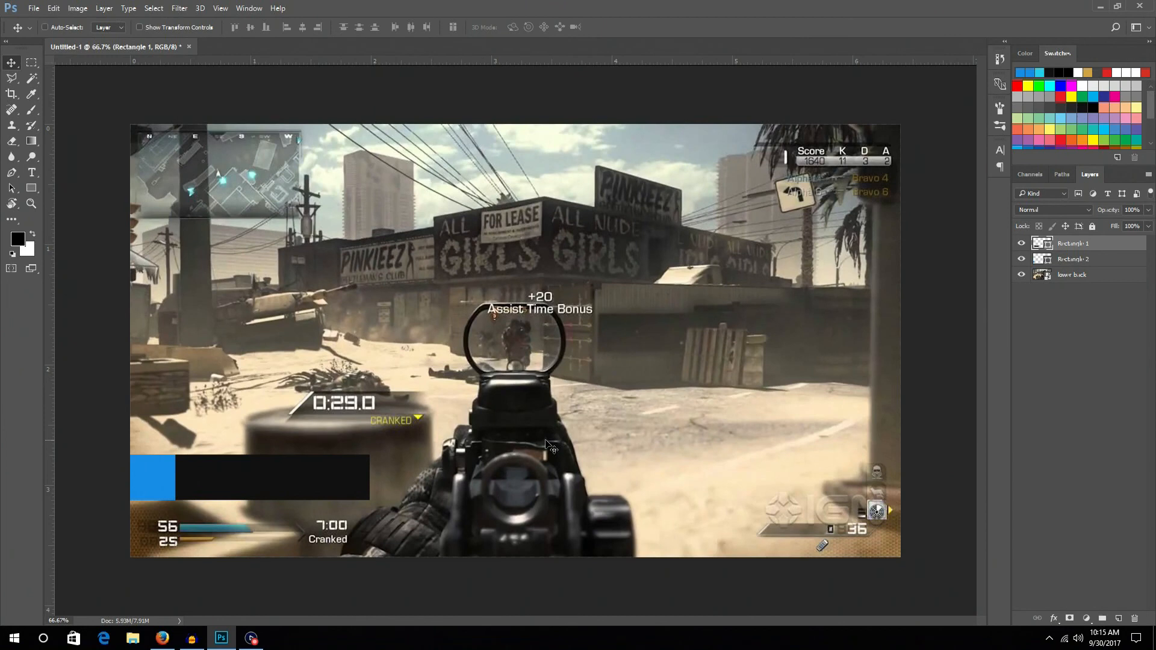
Shorten the dark bar further until its right end meets the vertical guide, and hide the guides
{"action": "key", "text": "ctrl+t"}
{"action": "left_click_drag", "start_coordinate": [369, 485], "coordinate": [360, 478]}
{"action": "key", "text": "Return"}
{"action": "key", "text": "ctrl+semicolon"}
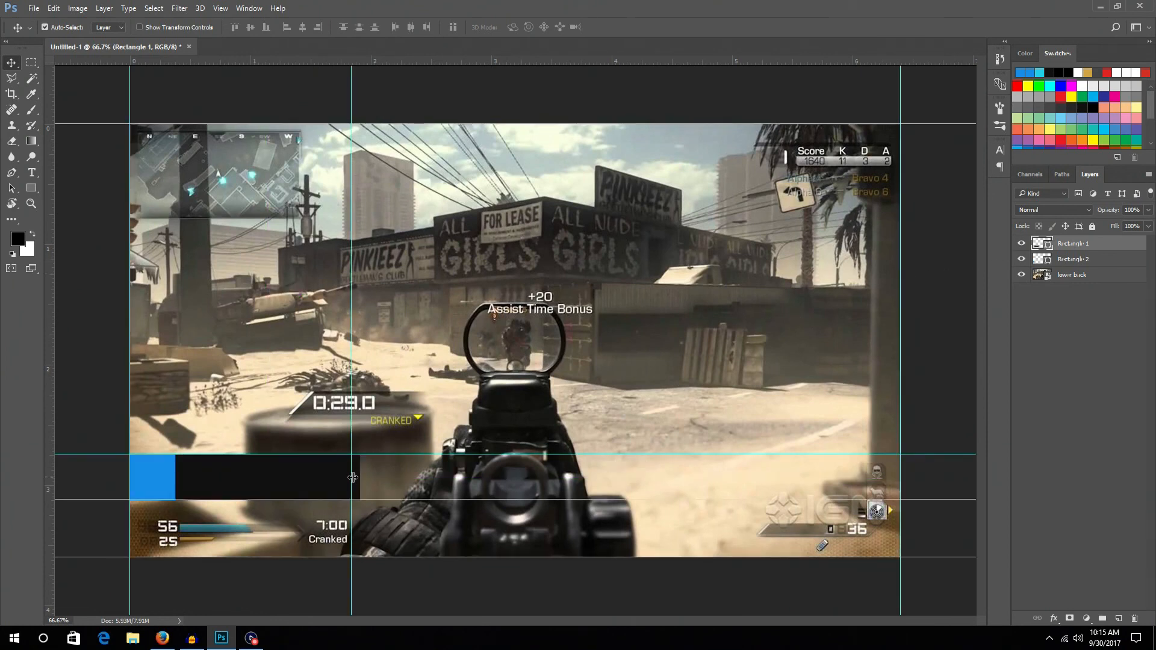
{"action": "key", "text": "ctrl+t"}
{"action": "left_click_drag", "start_coordinate": [358, 477], "coordinate": [351, 480]}
{"action": "key", "text": "Return"}
{"action": "key", "text": "ctrl+semicolon"}
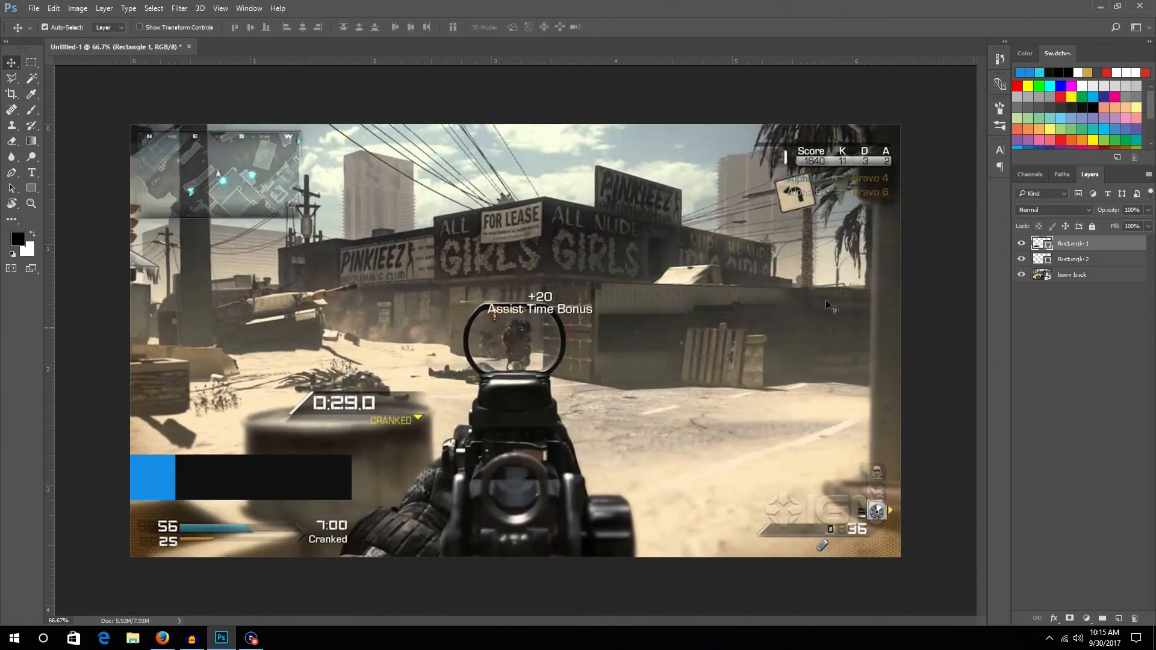
Hide the "lower back" image and extend the dark bar's right end past the vertical guide to about 2 inches
{"action": "left_click", "coordinate": [1022, 276]}
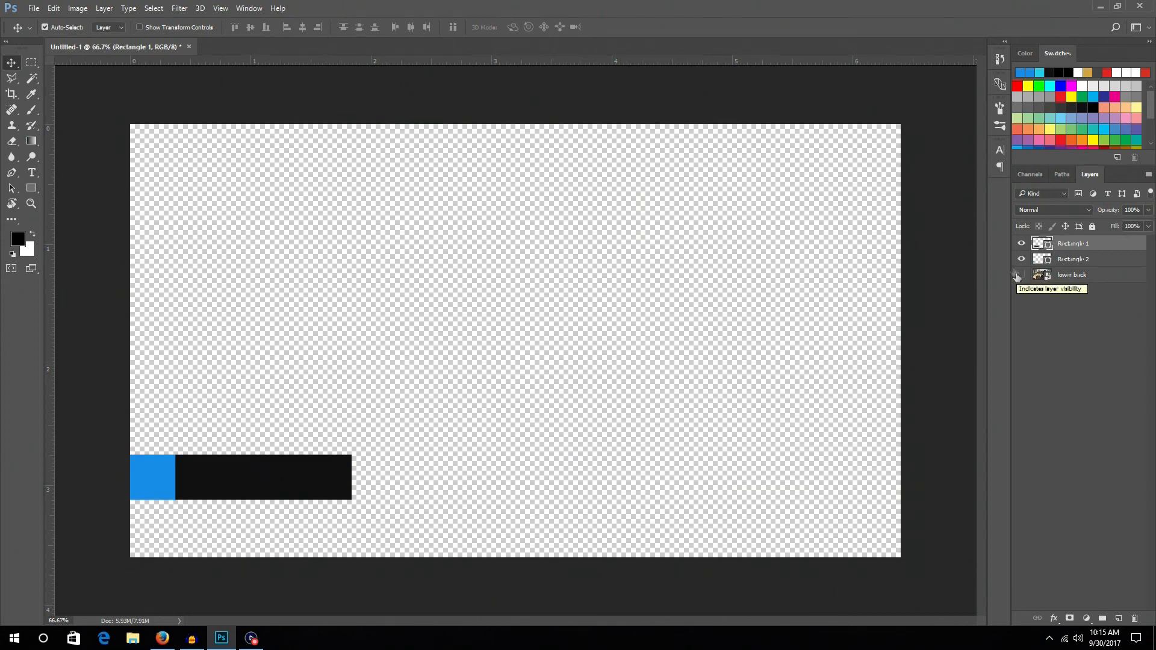
{"action": "key", "text": "ctrl+plus"}
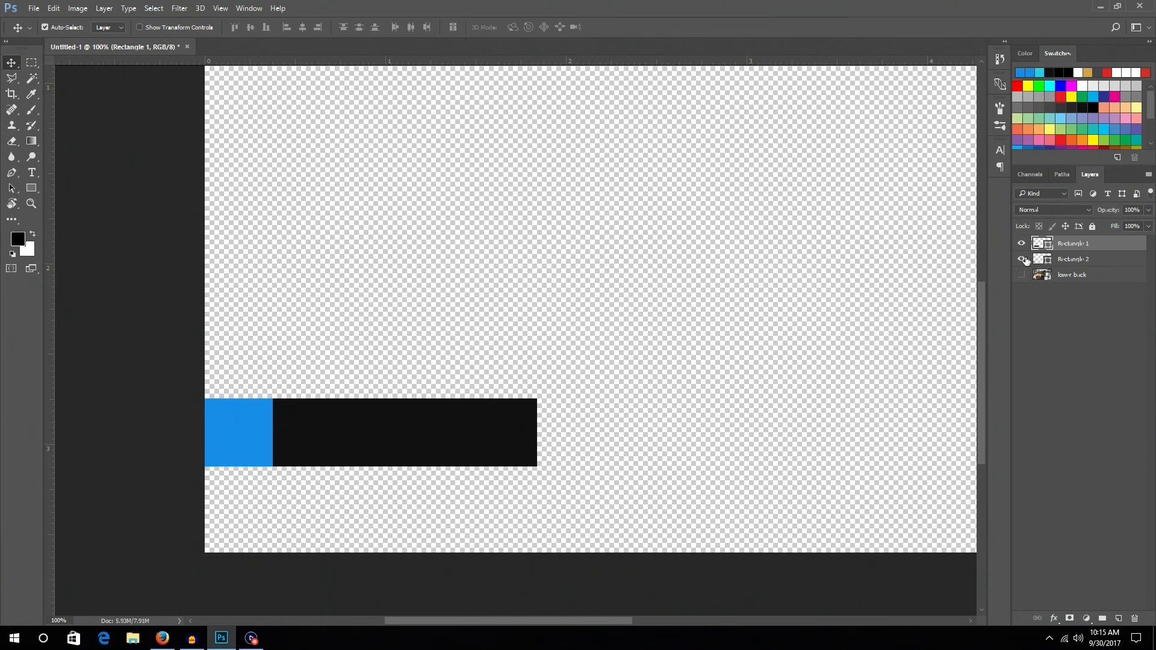
{"action": "key", "text": "ctrl+t"}
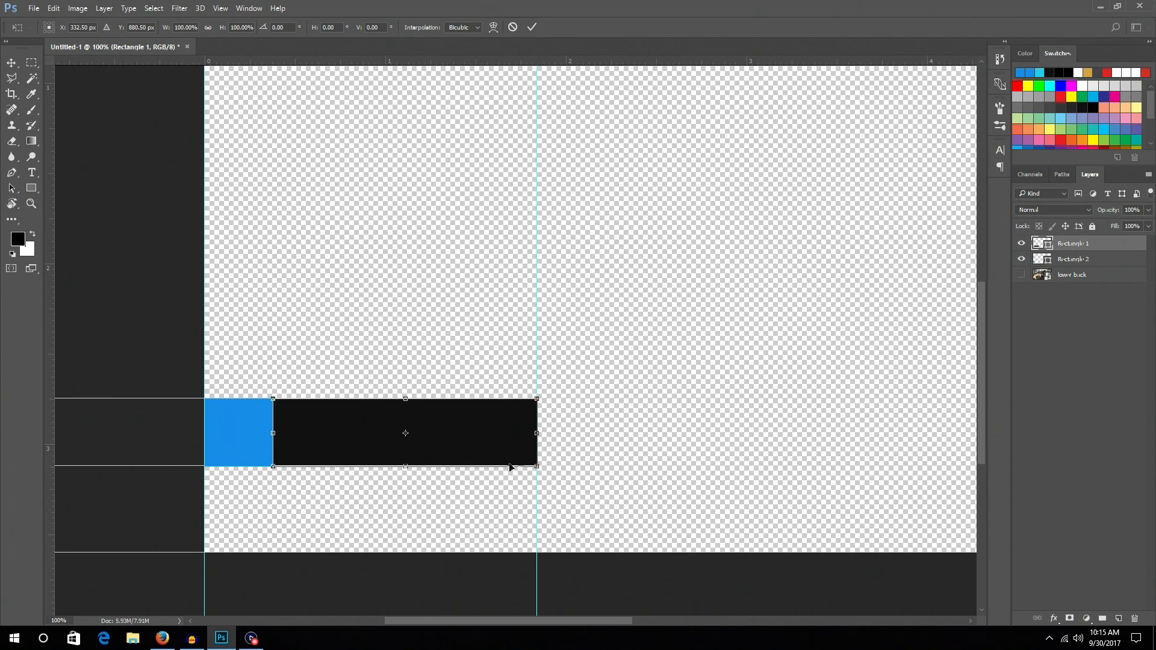
{"action": "left_click_drag", "start_coordinate": [536, 434], "coordinate": [566, 434]}
{"action": "key", "text": "Return"}
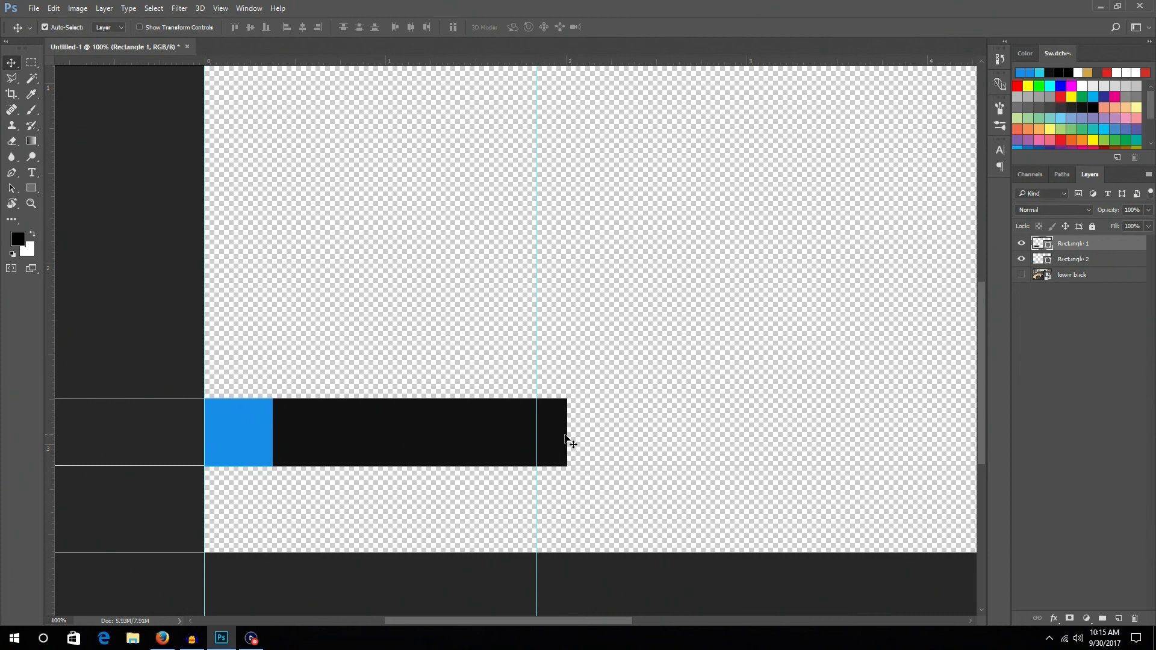
{"action": "left_click", "coordinate": [12, 79]}
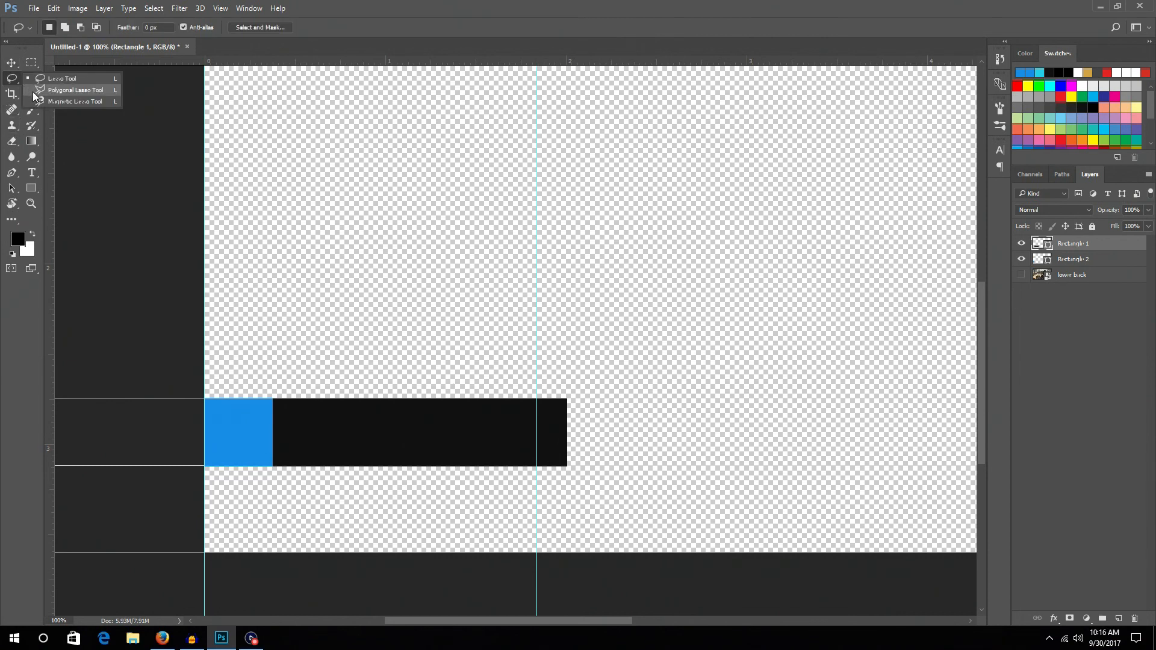
{"action": "left_click", "coordinate": [36, 92]}
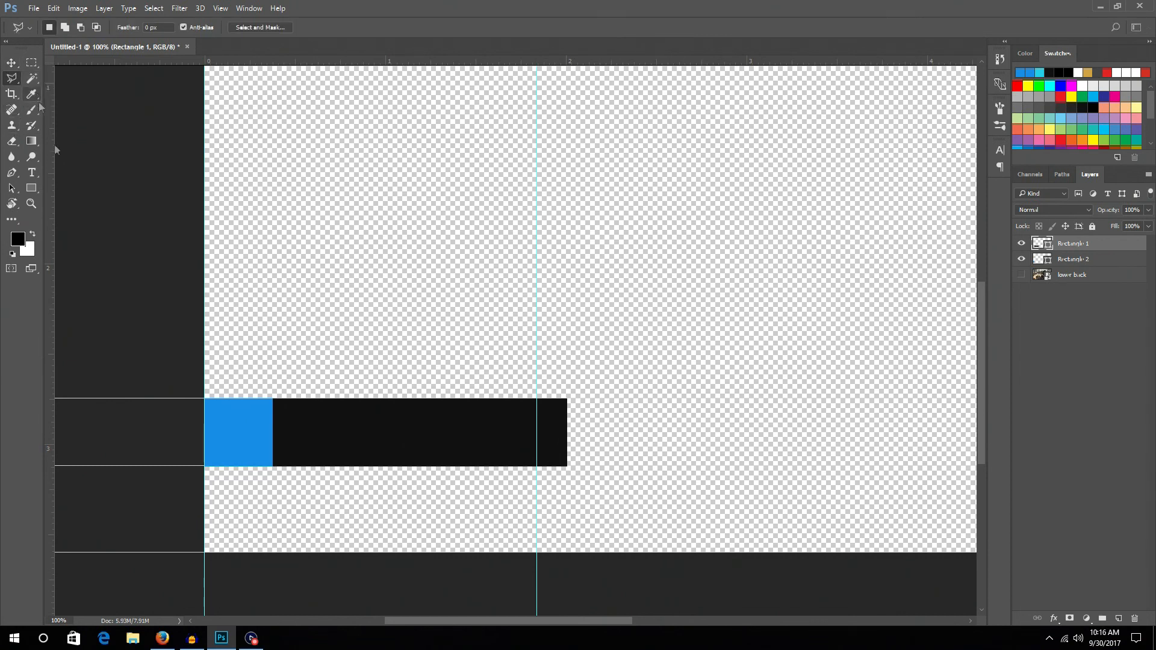
{"action": "left_click", "coordinate": [537, 400]}
{"action": "left_click", "coordinate": [581, 491]}
{"action": "left_click", "coordinate": [696, 423]}
{"action": "left_click", "coordinate": [668, 328]}
{"action": "double_click", "coordinate": [641, 326]}
{"action": "left_click", "coordinate": [154, 7]}
{"action": "left_click", "coordinate": [157, 31]}
Outline a polygonal lasso selection over the bar's right end, sloping from the vertical guide at its top edge through its lower right corner
{"action": "left_click", "coordinate": [537, 399]}
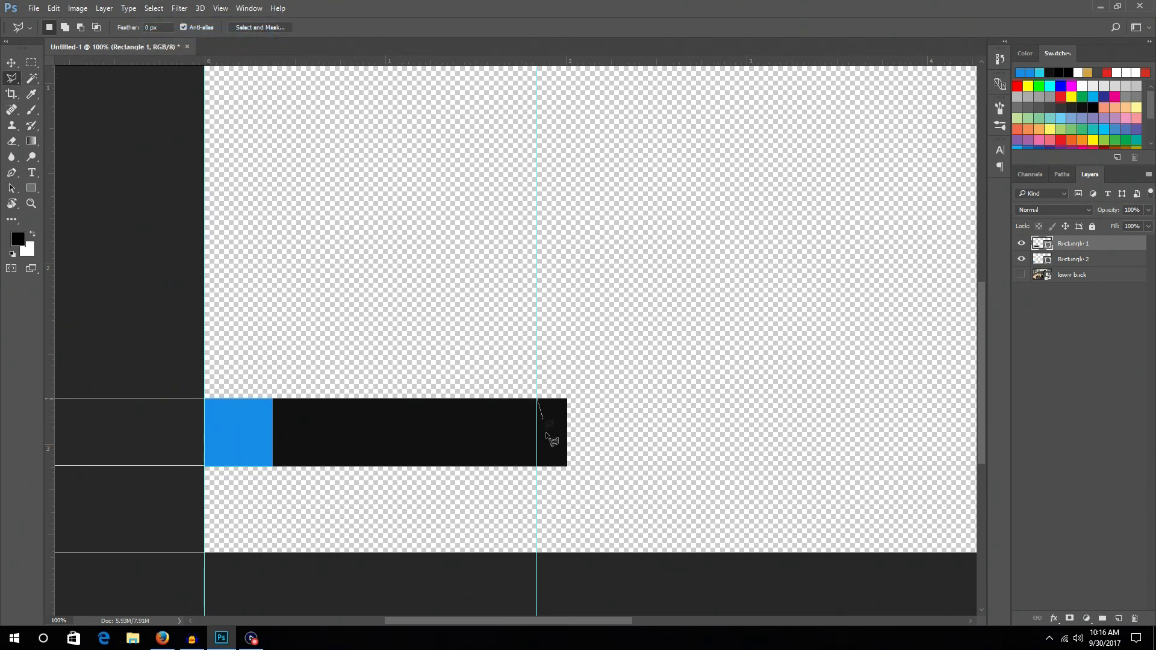
{"action": "left_click", "coordinate": [588, 511]}
{"action": "left_click", "coordinate": [714, 513]}
{"action": "left_click", "coordinate": [649, 346]}
{"action": "left_click", "coordinate": [566, 356]}
{"action": "left_click", "coordinate": [538, 399]}
Rasterize the dark bar's Rectangle 1 layer, keeping the lasso selection
{"action": "left_click", "coordinate": [1021, 244]}
{"action": "left_click", "coordinate": [1022, 243]}
{"action": "right_click", "coordinate": [1114, 249]}
{"action": "left_click", "coordinate": [1113, 250]}
{"action": "right_click", "coordinate": [1097, 244]}
{"action": "left_click", "coordinate": [990, 240]}
{"action": "right_click", "coordinate": [1111, 241]}
{"action": "key", "text": "Escape"}
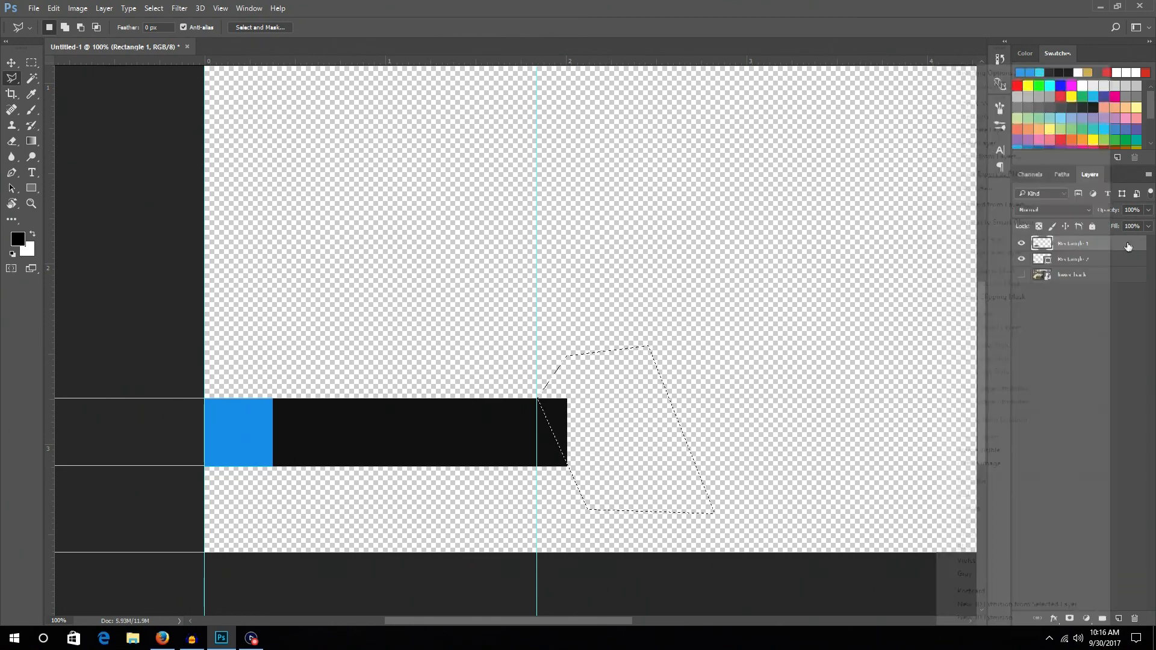
Delete the selected corner to give the bar a slanted end, clearing the selection and hiding the guides
{"action": "key", "text": "Delete"}
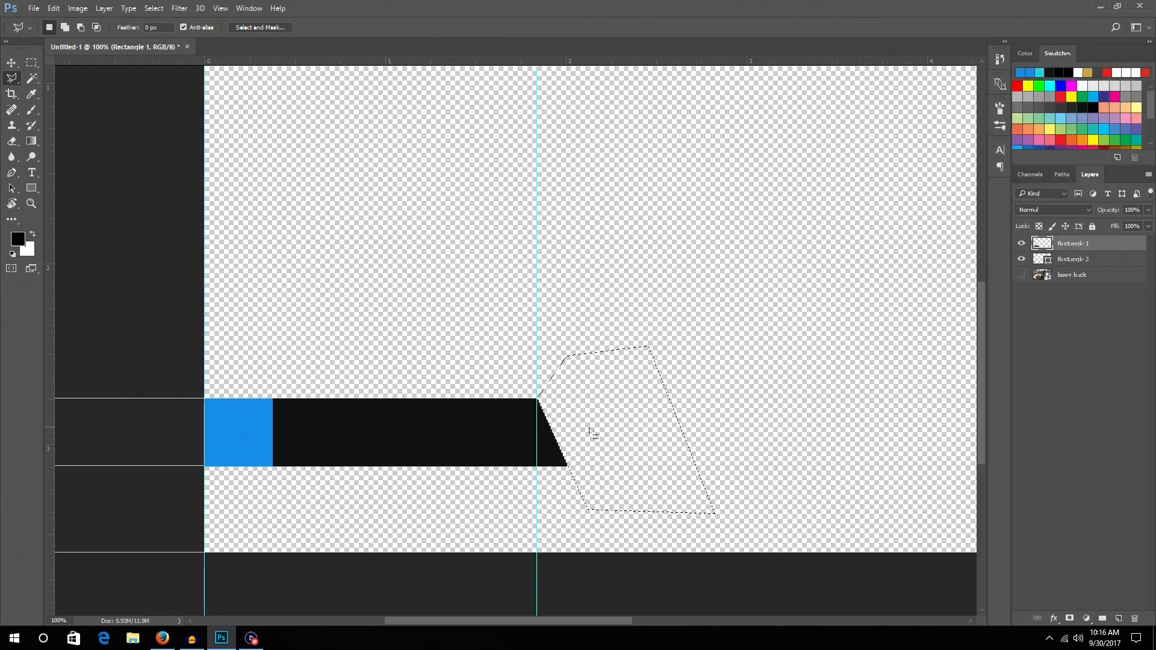
{"action": "left_click", "coordinate": [148, 8]}
{"action": "left_click", "coordinate": [166, 30]}
{"action": "left_click", "coordinate": [10, 62]}
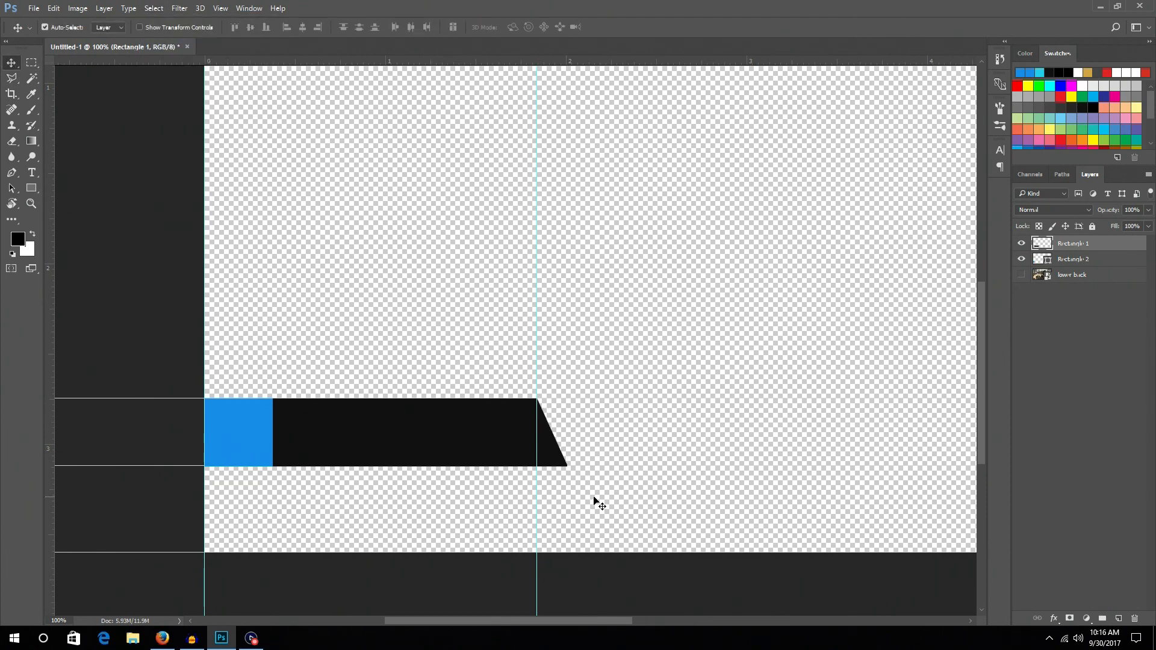
{"action": "key", "text": "ctrl+semicolon"}
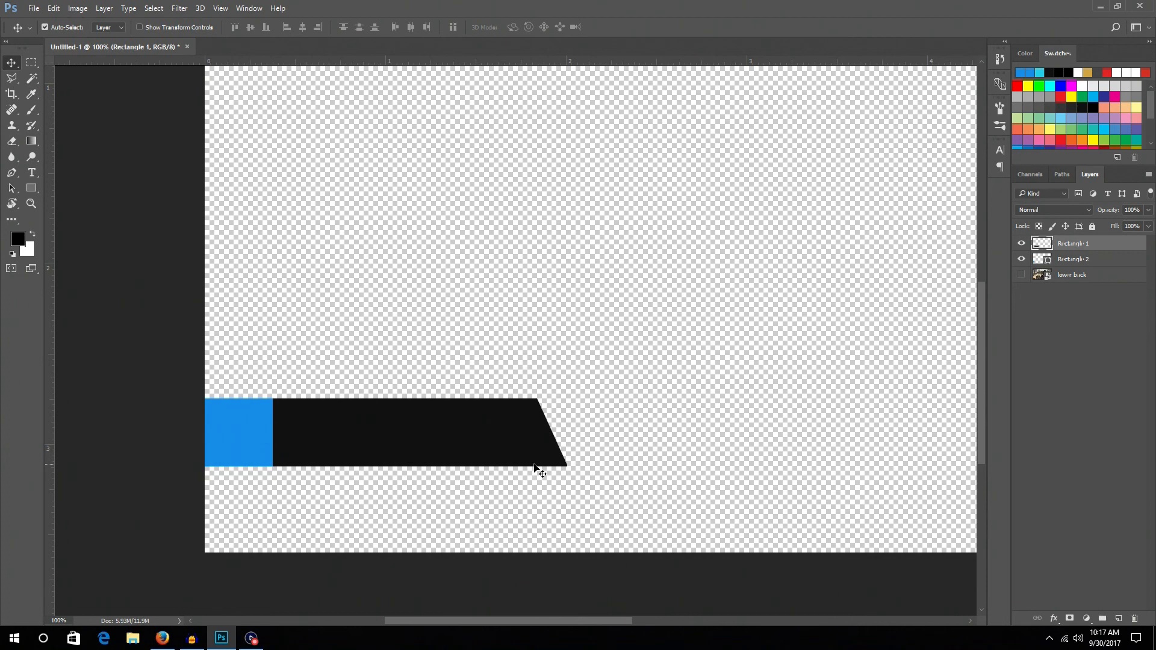
Draw a narrow vertical black rectangle about 21 × 216 px above the bar's slanted end
{"action": "left_click_drag", "start_coordinate": [31, 188], "coordinate": [53, 189]}
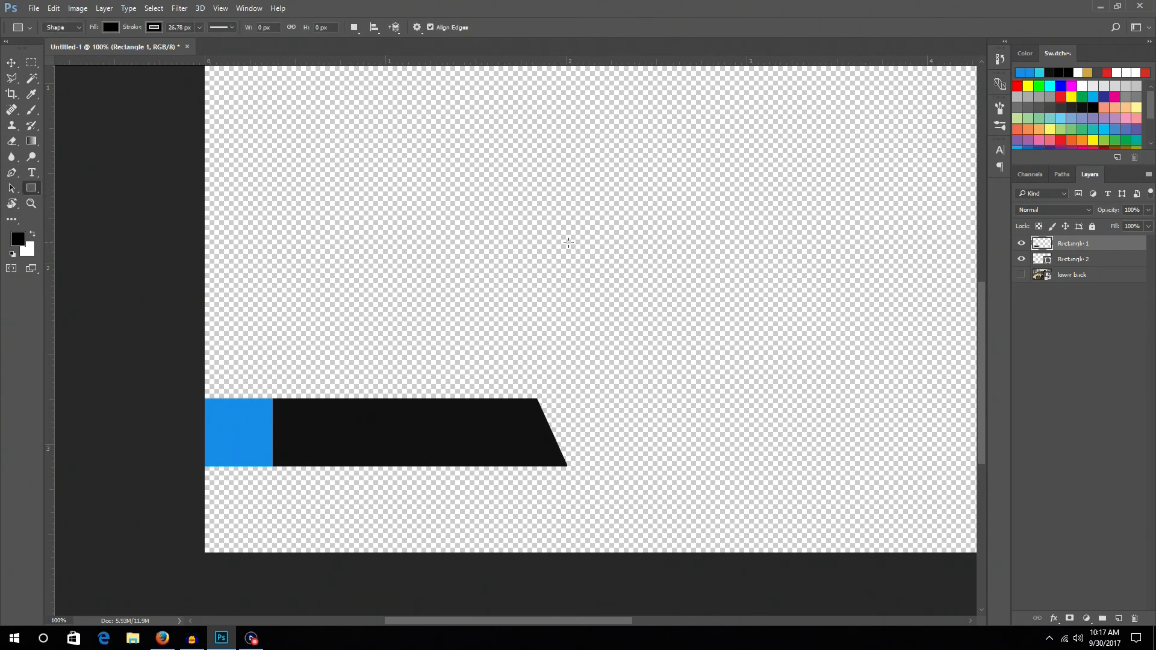
{"action": "left_click_drag", "start_coordinate": [544, 195], "coordinate": [557, 326]}
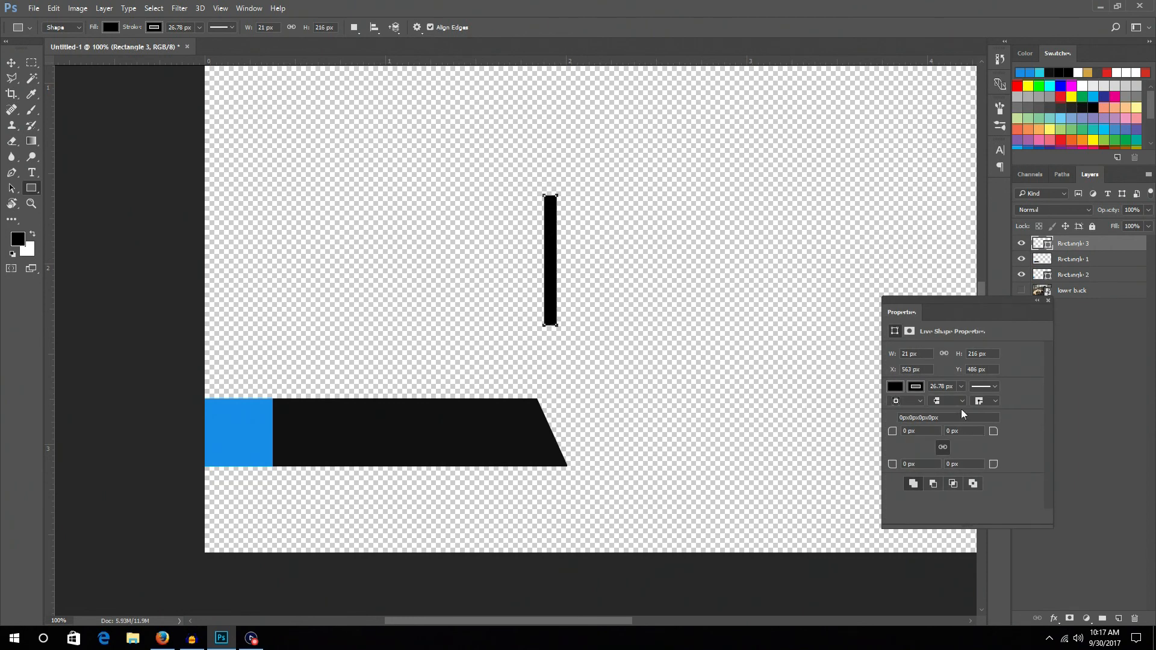
{"action": "left_click", "coordinate": [896, 389]}
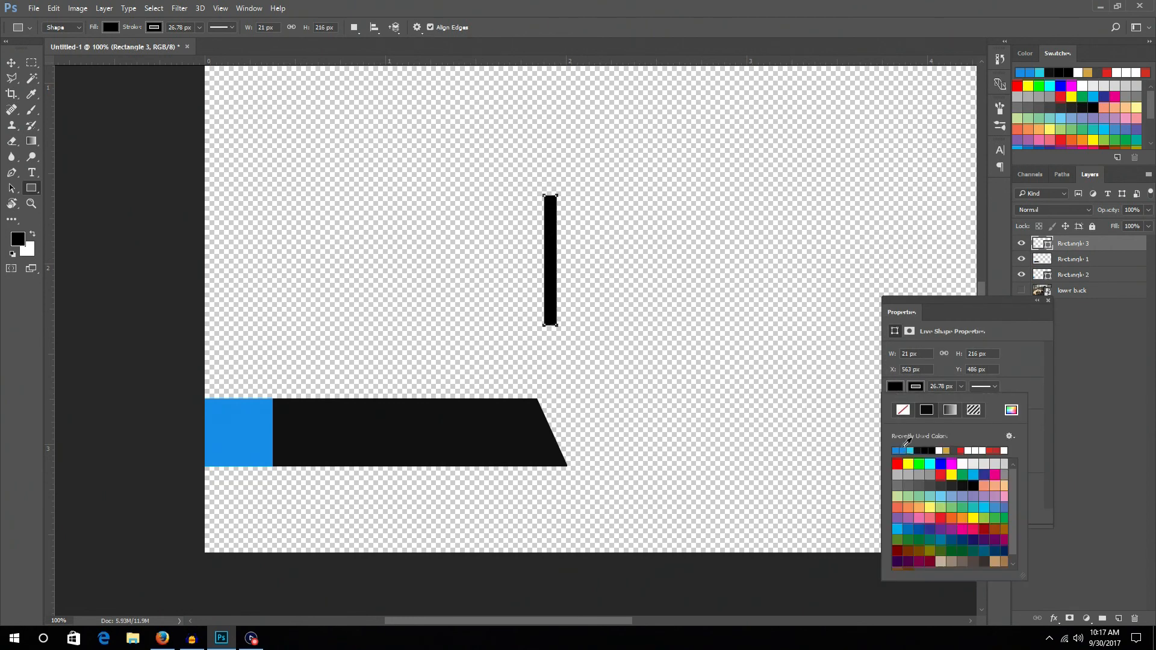
{"action": "left_click", "coordinate": [1048, 301]}
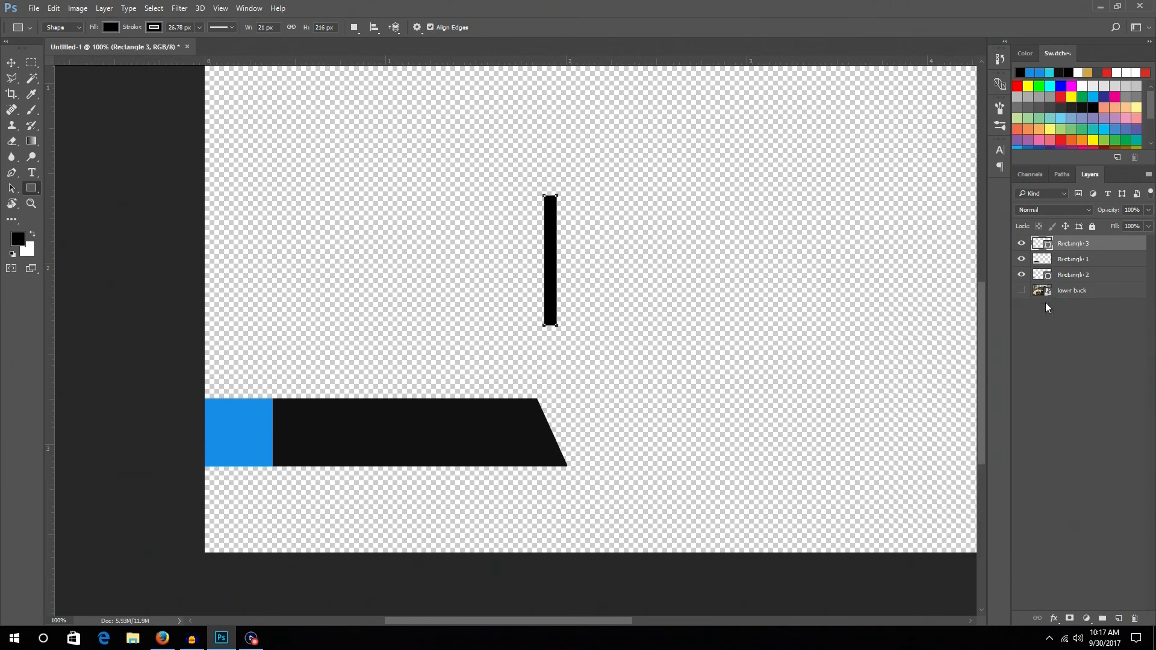
Rotate the narrow black rectangle to about -24.3° and place it just beyond the bar's slanted end, parallel to it
{"action": "left_click", "coordinate": [11, 63]}
{"action": "key", "text": "ctrl+t"}
{"action": "key", "text": "ctrl+plus"}
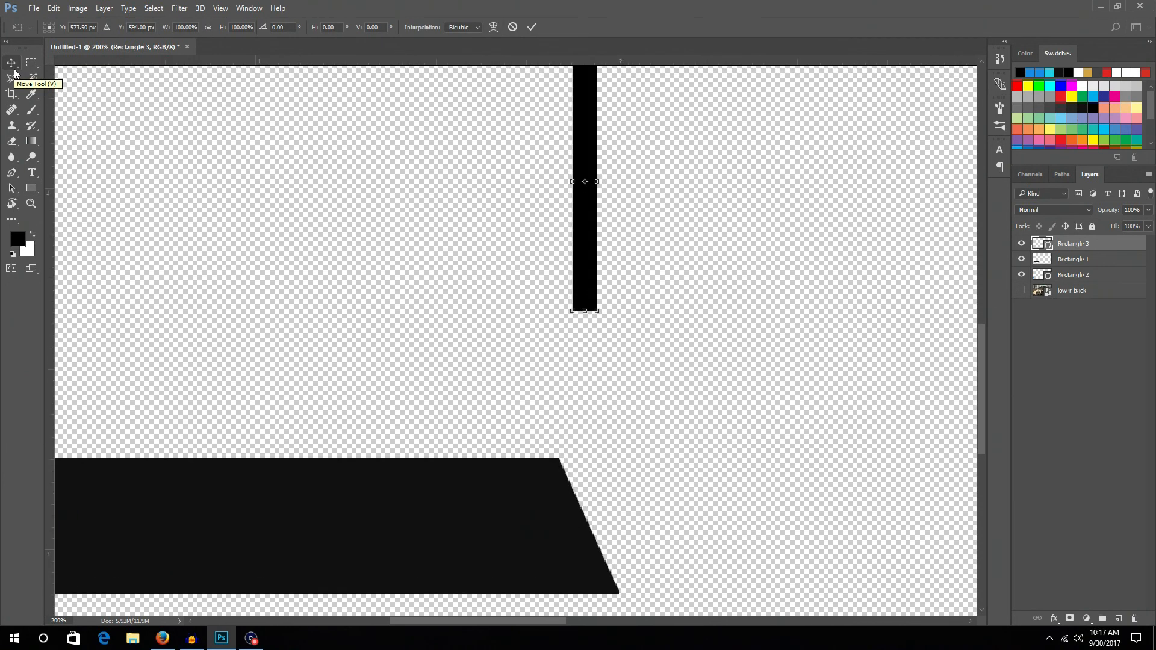
{"action": "left_click_drag", "start_coordinate": [576, 271], "coordinate": [446, 376]}
{"action": "left_click_drag", "start_coordinate": [506, 454], "coordinate": [578, 451]}
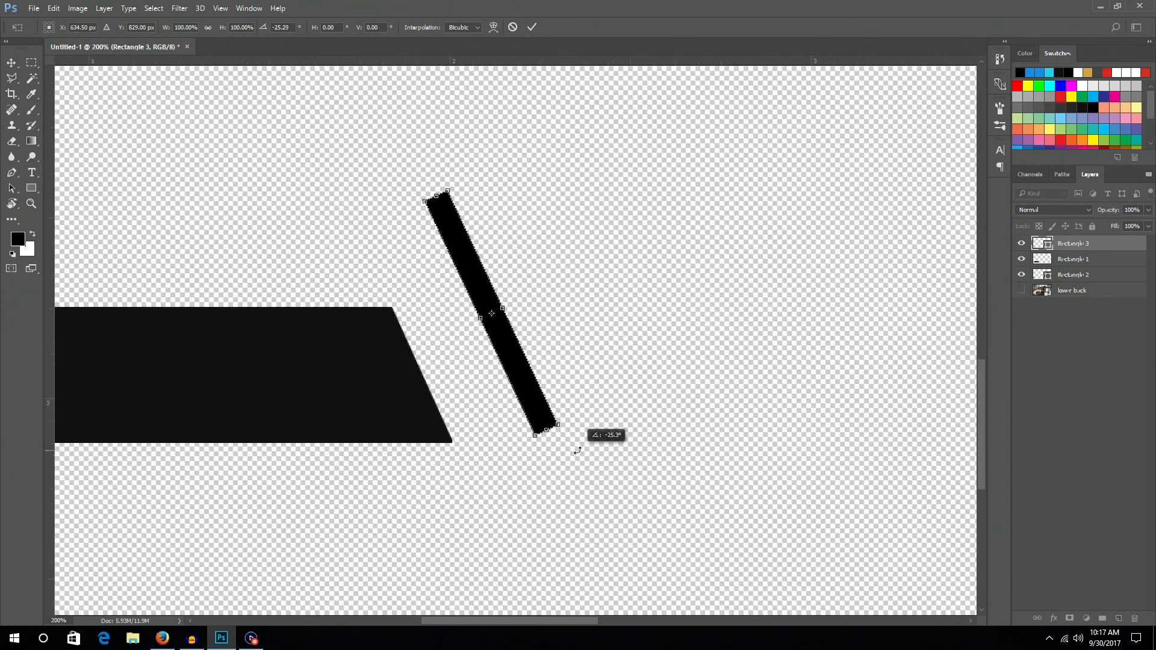
{"action": "left_click_drag", "start_coordinate": [543, 405], "coordinate": [472, 416]}
{"action": "left_click_drag", "start_coordinate": [533, 444], "coordinate": [528, 445]}
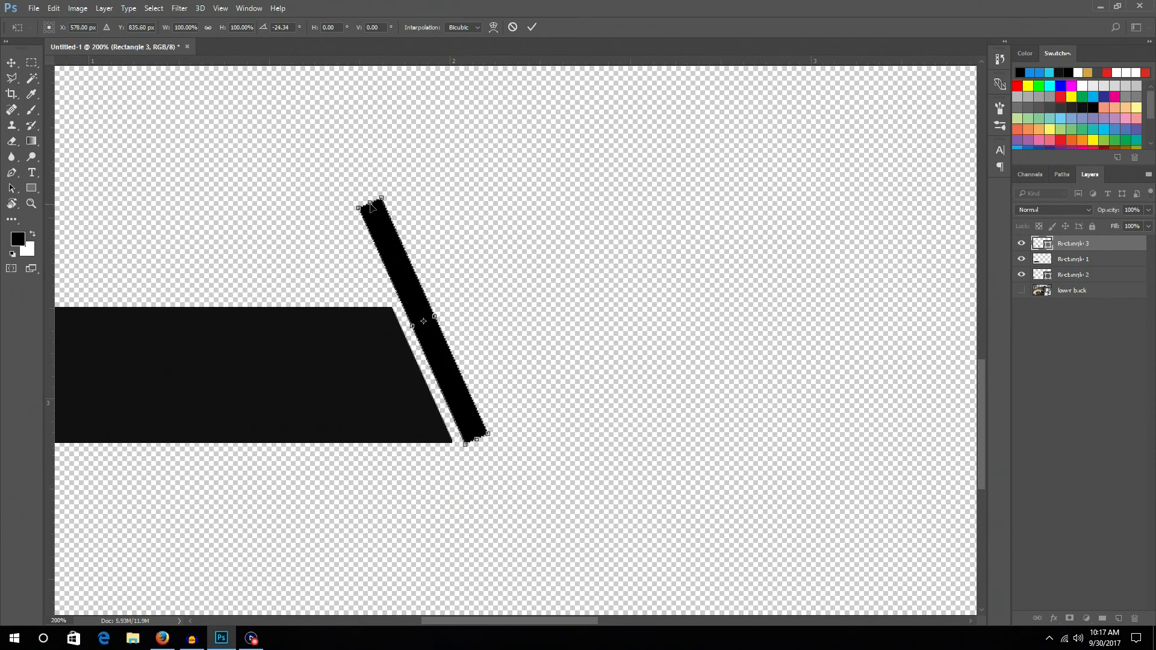
Scale the tilted strip to about 80% width and 59% height to match the bar's height, and apply the transform
{"action": "left_click_drag", "start_coordinate": [368, 200], "coordinate": [413, 299]}
{"action": "left_click_drag", "start_coordinate": [457, 365], "coordinate": [453, 365]}
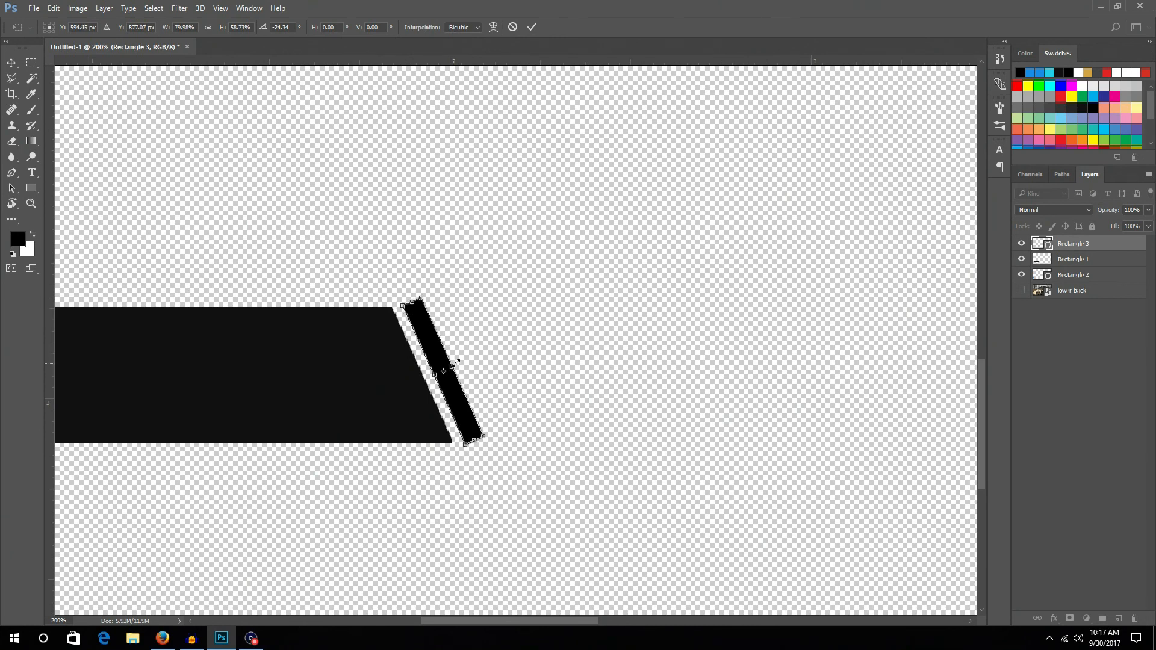
{"action": "key", "text": "Return"}
{"action": "key", "text": "ctrl+minus"}
{"action": "key", "text": "ctrl+minus"}
{"action": "key", "text": "ctrl+minus"}
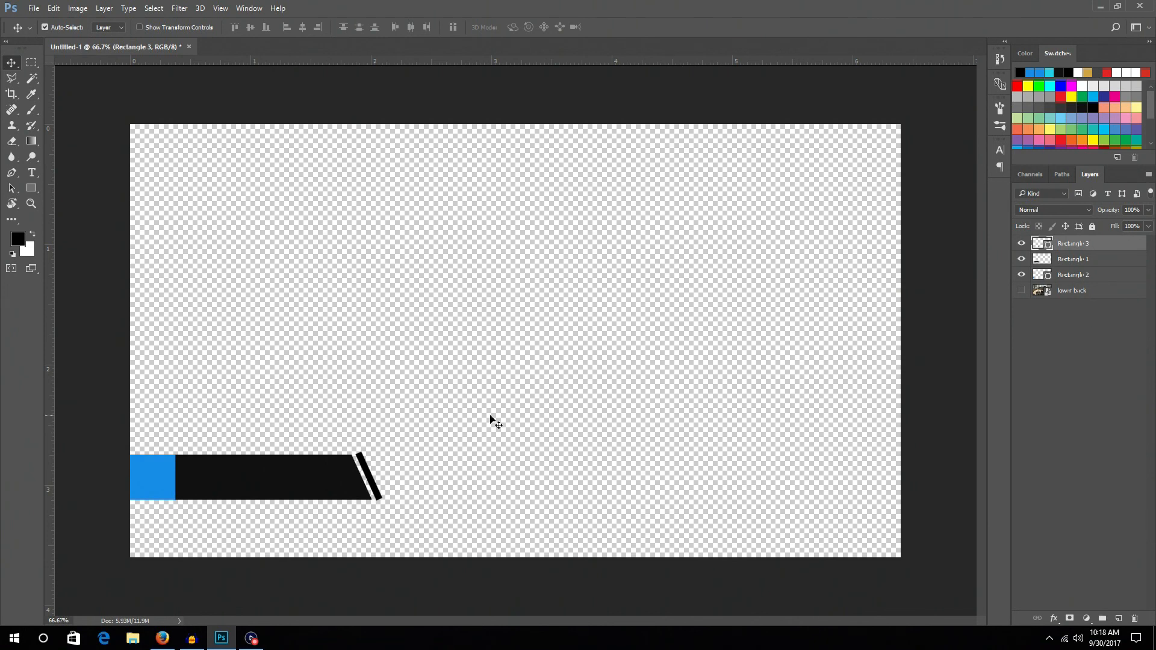
{"action": "left_click", "coordinate": [35, 8]}
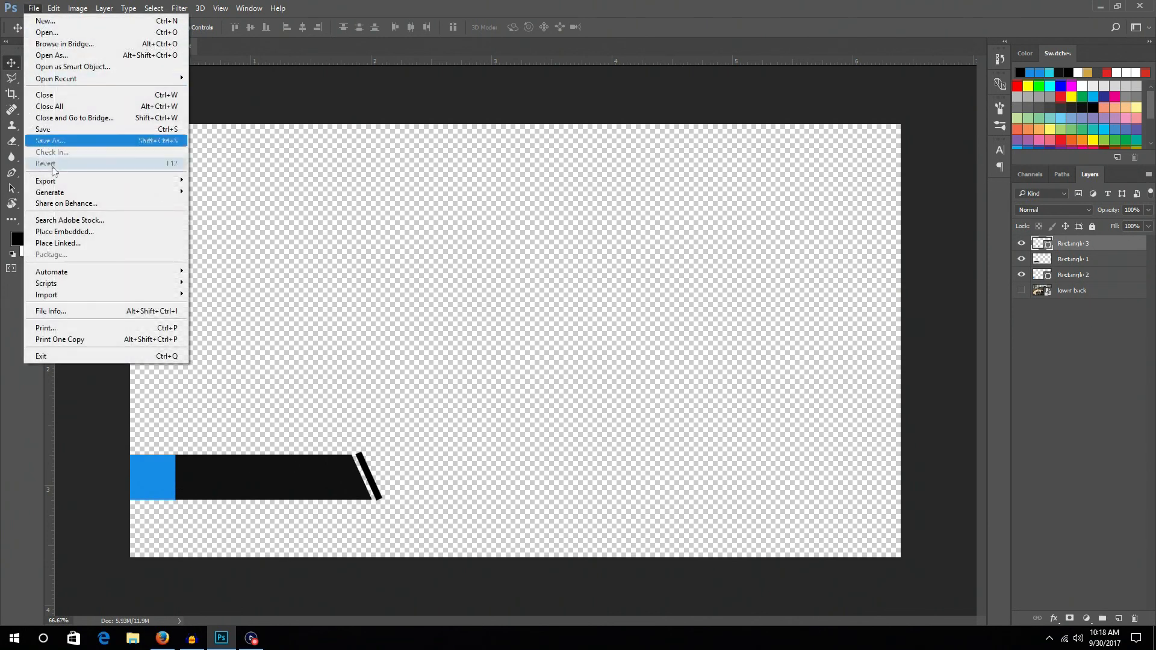
{"action": "left_click", "coordinate": [90, 233]}
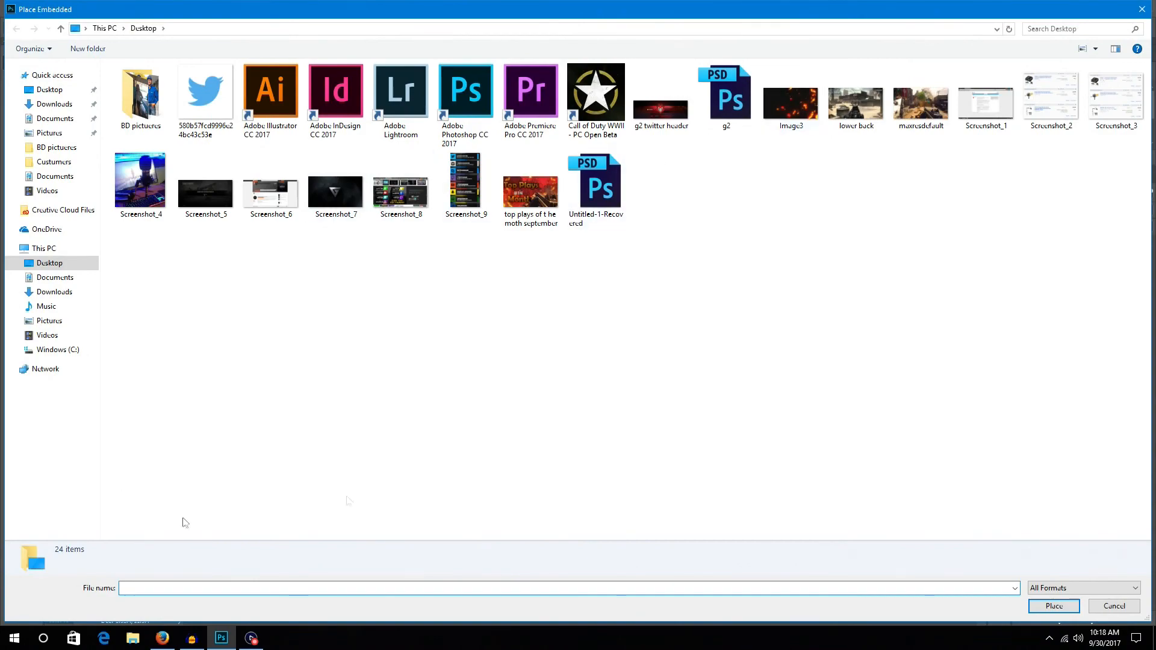
{"action": "left_click", "coordinate": [1142, 9]}
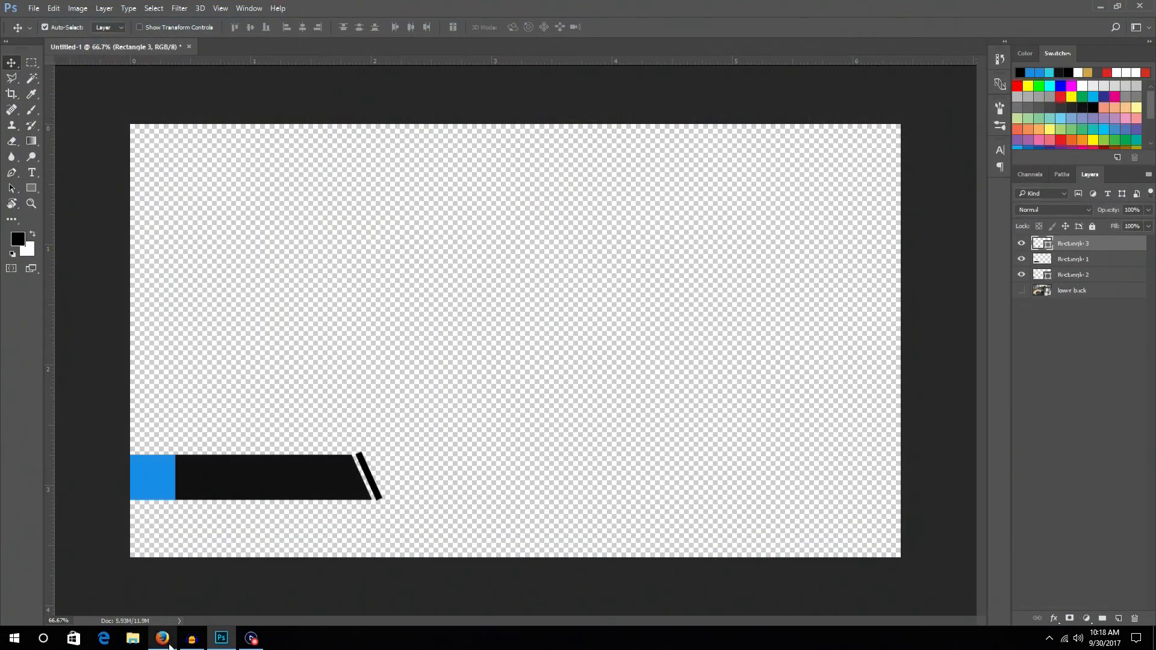
Switch to Firefox and look through the image results for "twitter logo png" for a transparent Twitter bird
{"action": "left_click", "coordinate": [163, 638]}
{"action": "left_click", "coordinate": [67, 10]}
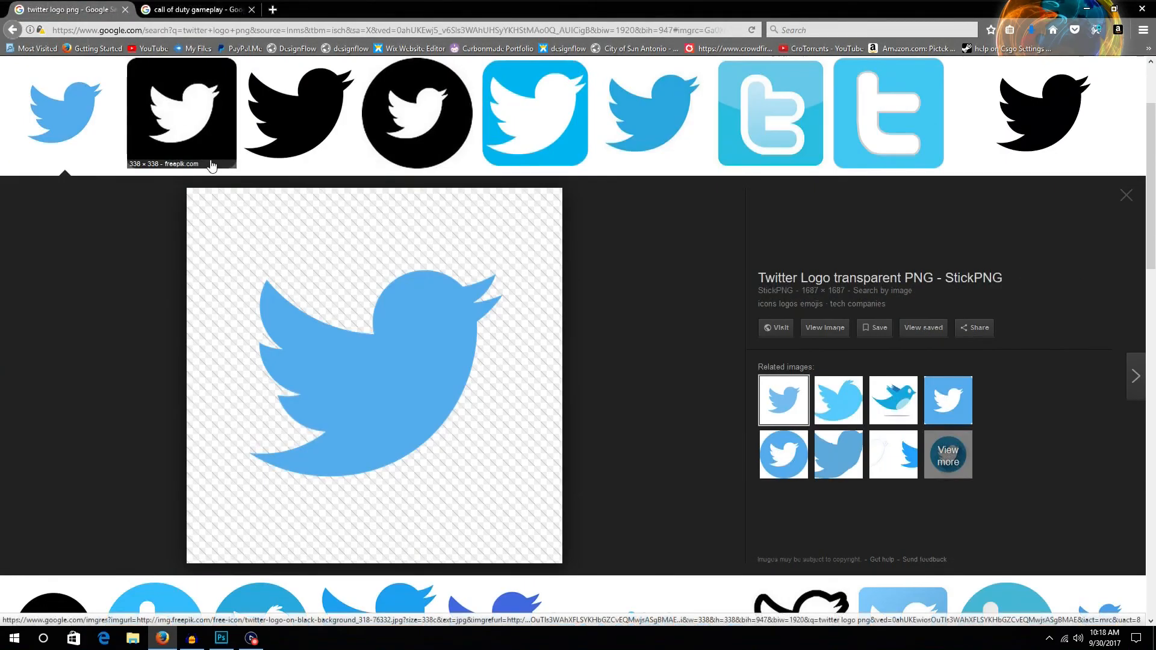
{"action": "scroll", "coordinate": [702, 452], "scroll_direction": "up", "scroll_amount": 3}
{"action": "left_click", "coordinate": [1087, 8]}
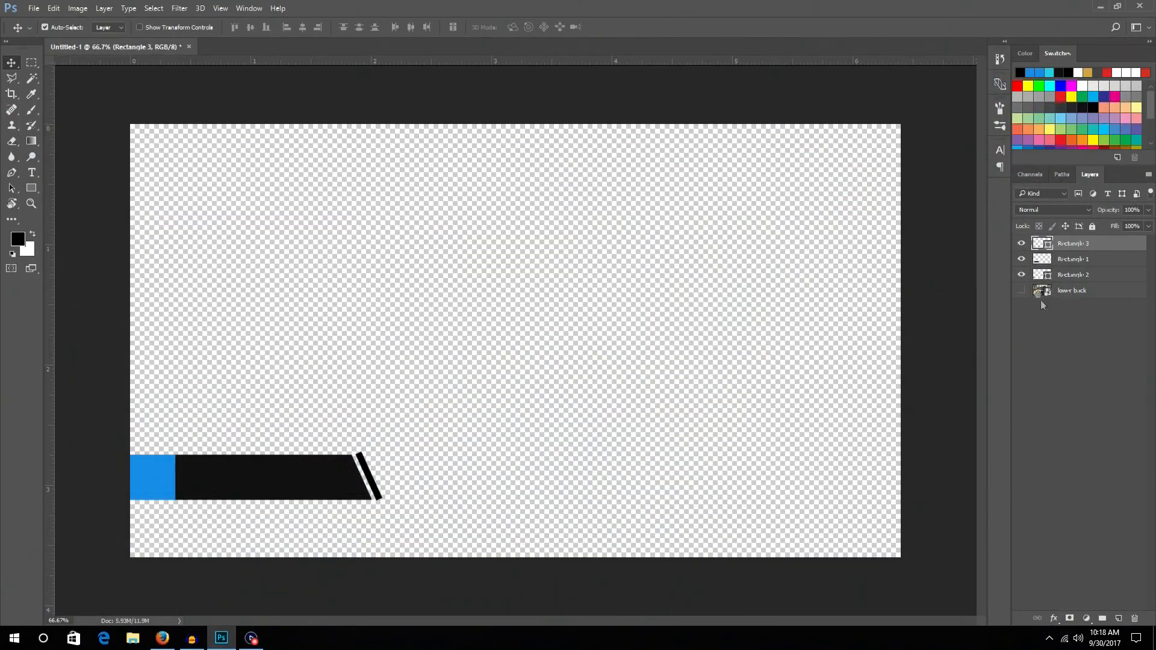
{"action": "left_click", "coordinate": [163, 639]}
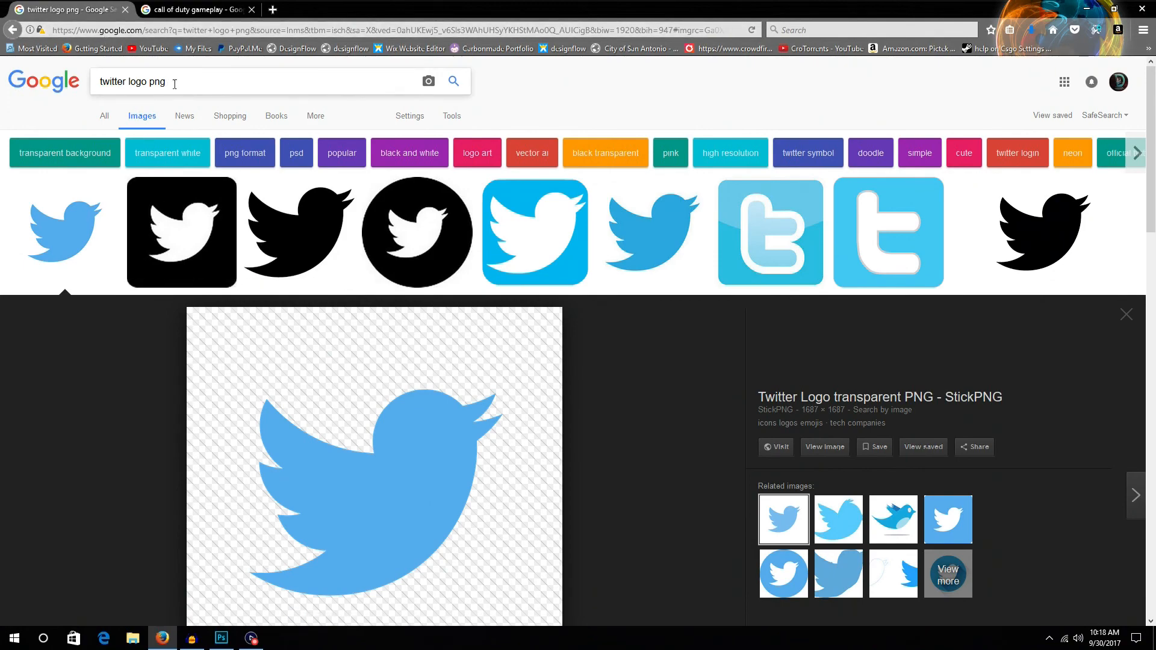
{"action": "scroll", "coordinate": [437, 401], "scroll_direction": "down", "scroll_amount": 3}
{"action": "scroll", "coordinate": [437, 400], "scroll_direction": "up", "scroll_amount": 2}
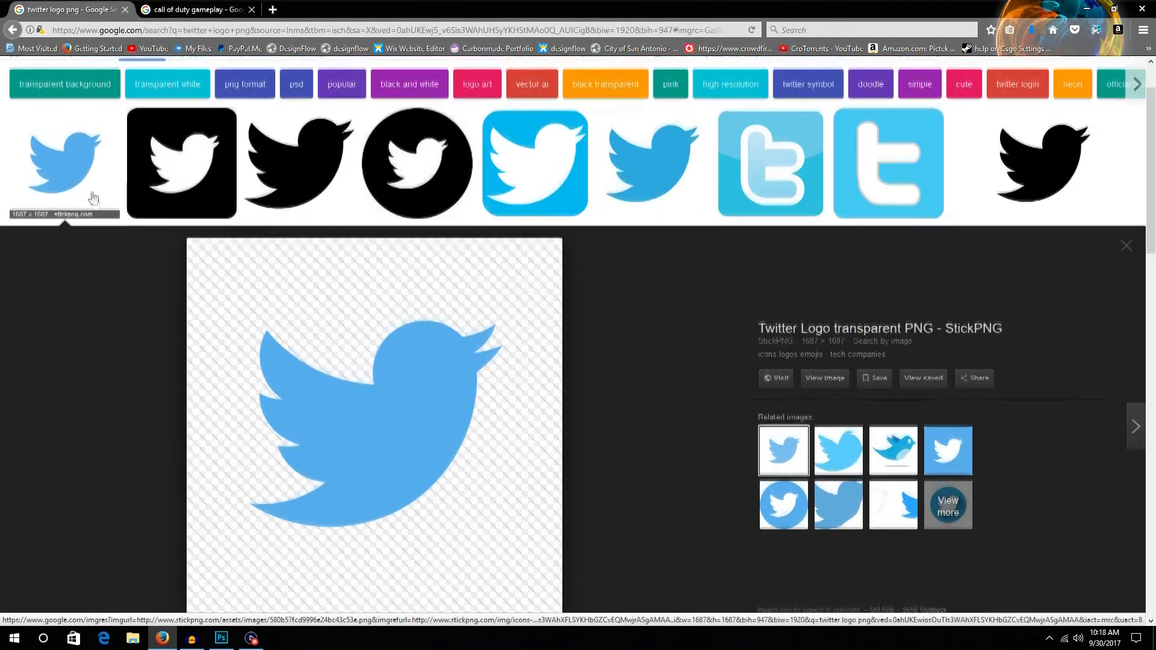
{"action": "scroll", "coordinate": [318, 351], "scroll_direction": "down", "scroll_amount": 6}
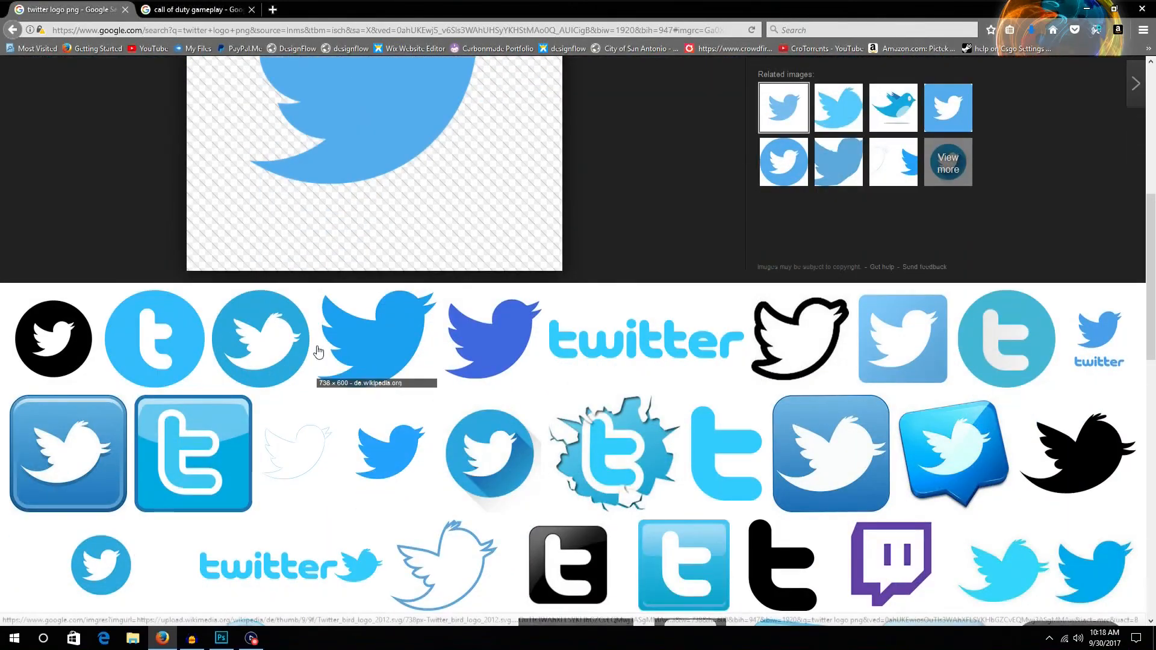
{"action": "scroll", "coordinate": [318, 351], "scroll_direction": "up", "scroll_amount": 3}
{"action": "scroll", "coordinate": [459, 335], "scroll_direction": "up", "scroll_amount": 1}
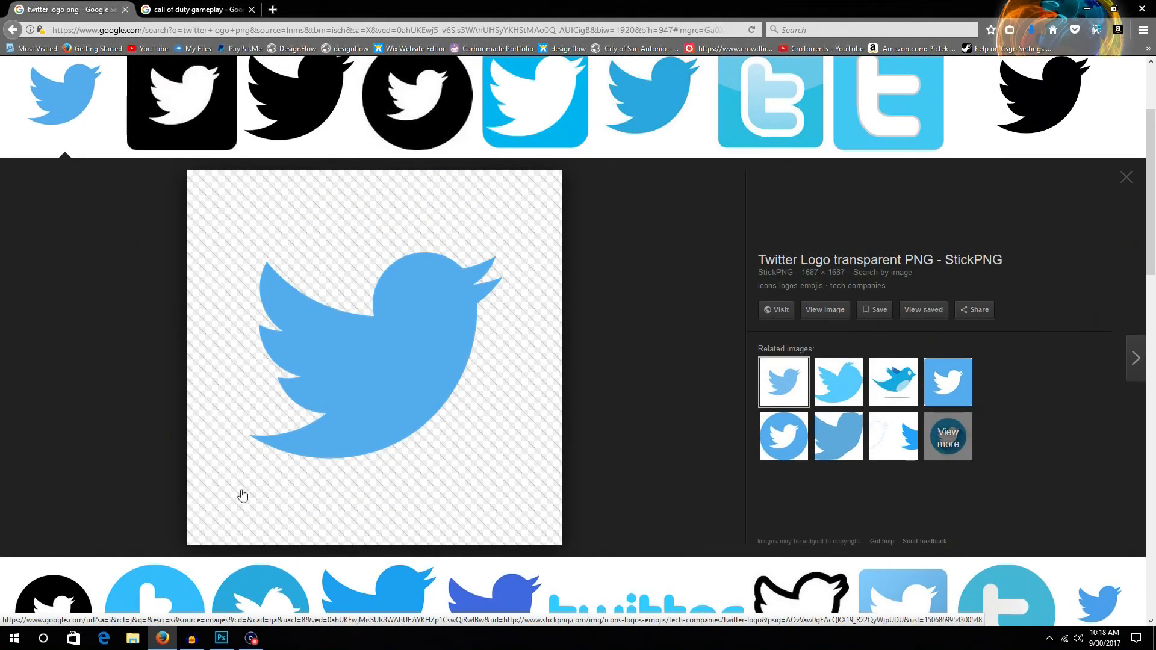
{"action": "right_click", "coordinate": [382, 354]}
{"action": "left_click", "coordinate": [406, 294]}
{"action": "right_click", "coordinate": [419, 290]}
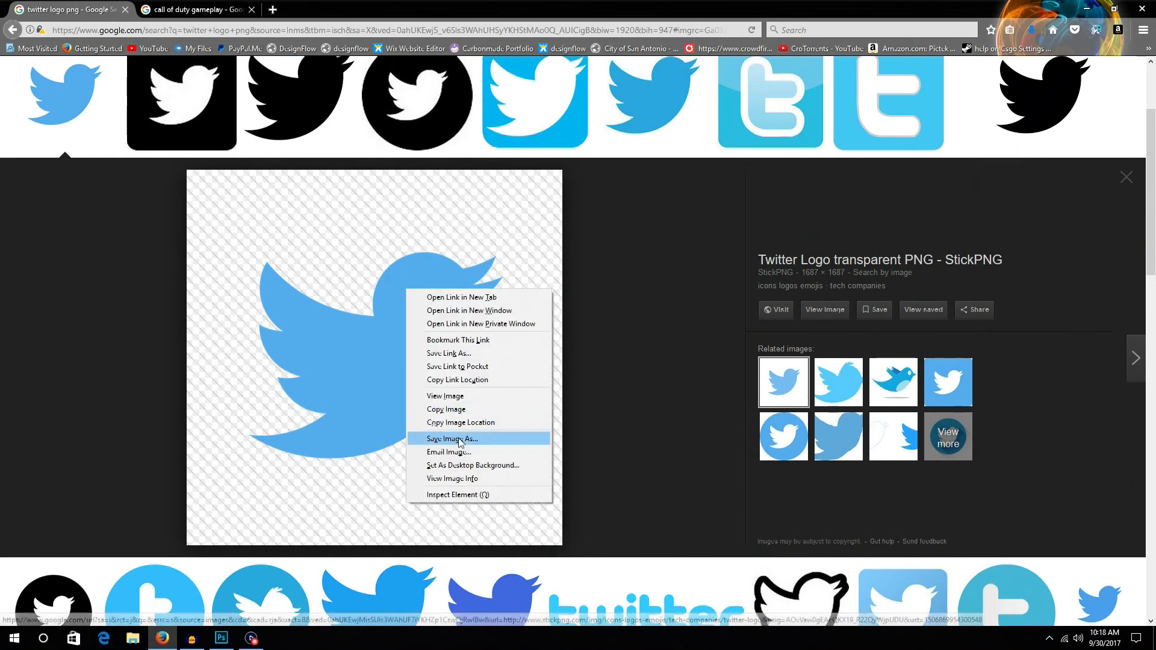
{"action": "left_click", "coordinate": [470, 439]}
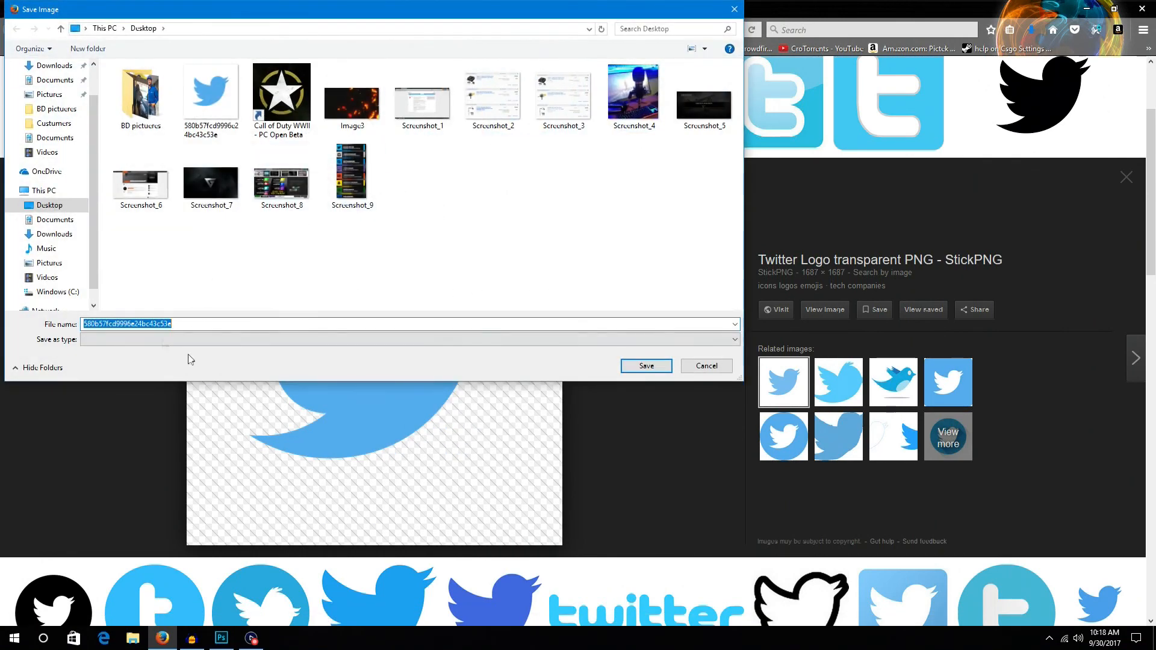
{"action": "left_click", "coordinate": [698, 366]}
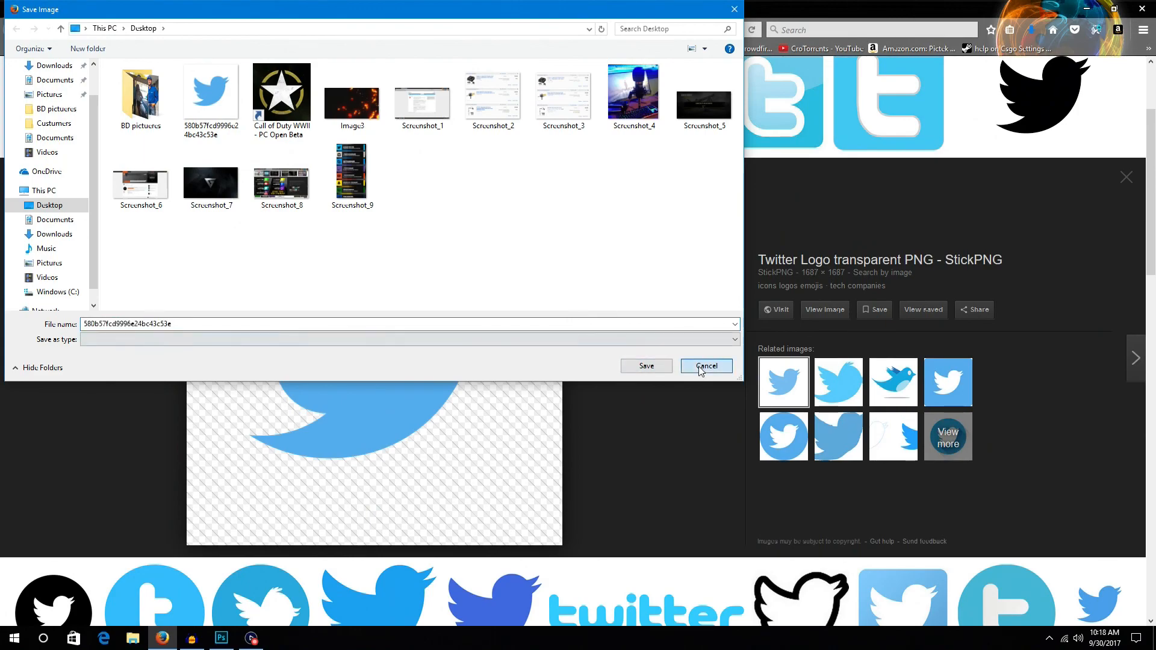
Switch back to Photoshop, place the Twitter bird PNG from the Desktop as an embedded object, and shift it away from the bar
{"action": "left_click", "coordinate": [222, 640]}
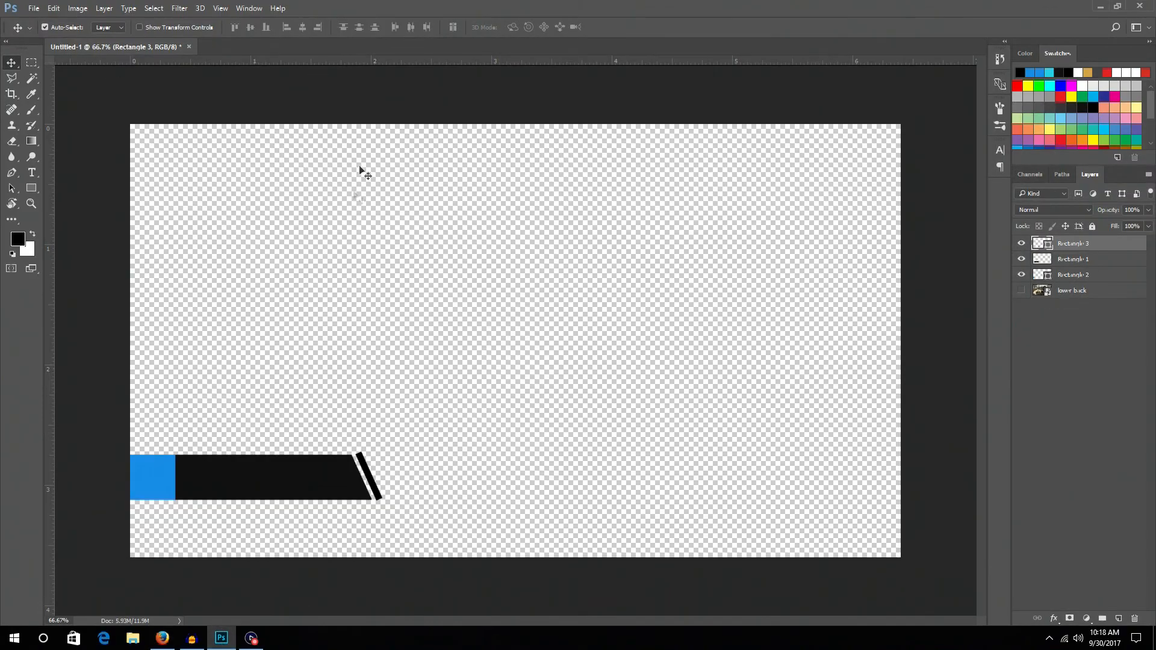
{"action": "left_click", "coordinate": [36, 9]}
{"action": "left_click", "coordinate": [45, 232]}
{"action": "double_click", "coordinate": [196, 88]}
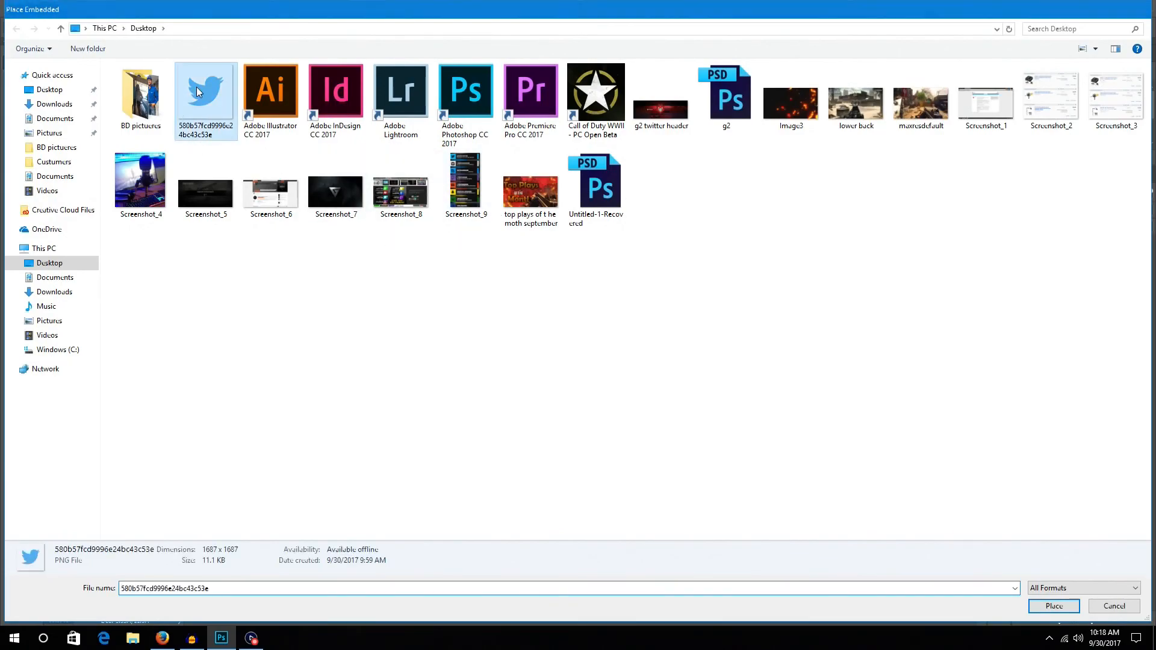
{"action": "key", "text": "Return"}
{"action": "left_click_drag", "start_coordinate": [473, 333], "coordinate": [554, 360]}
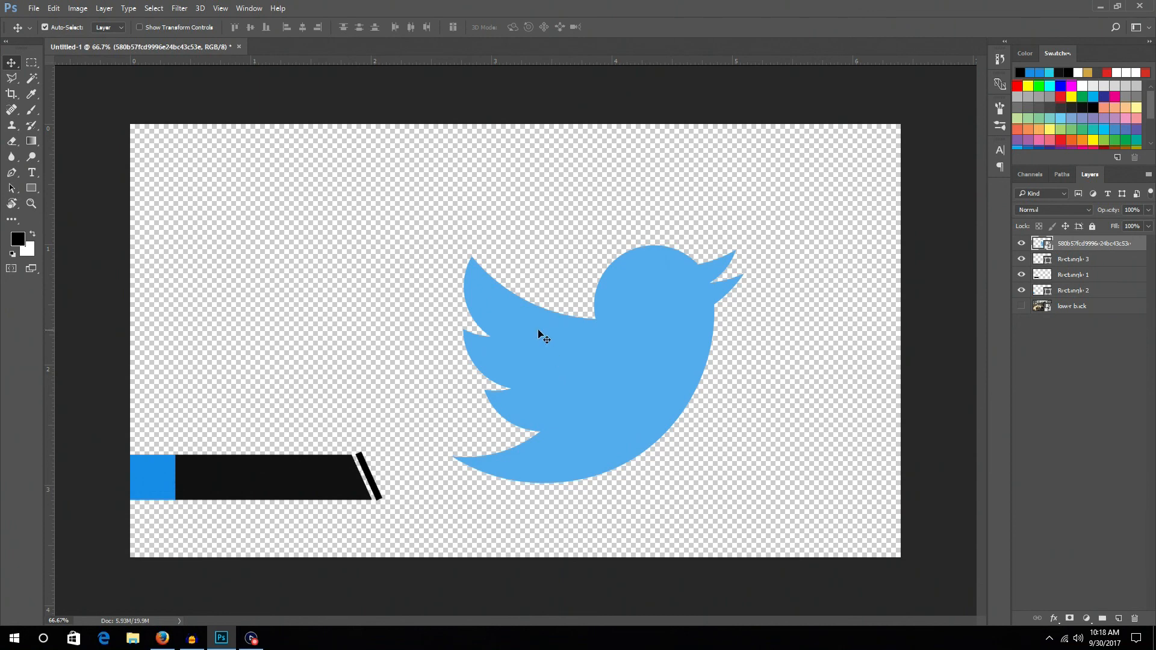
{"action": "left_click", "coordinate": [32, 83]}
{"action": "left_click", "coordinate": [57, 92]}
{"action": "left_click", "coordinate": [33, 82]}
{"action": "left_click", "coordinate": [88, 79]}
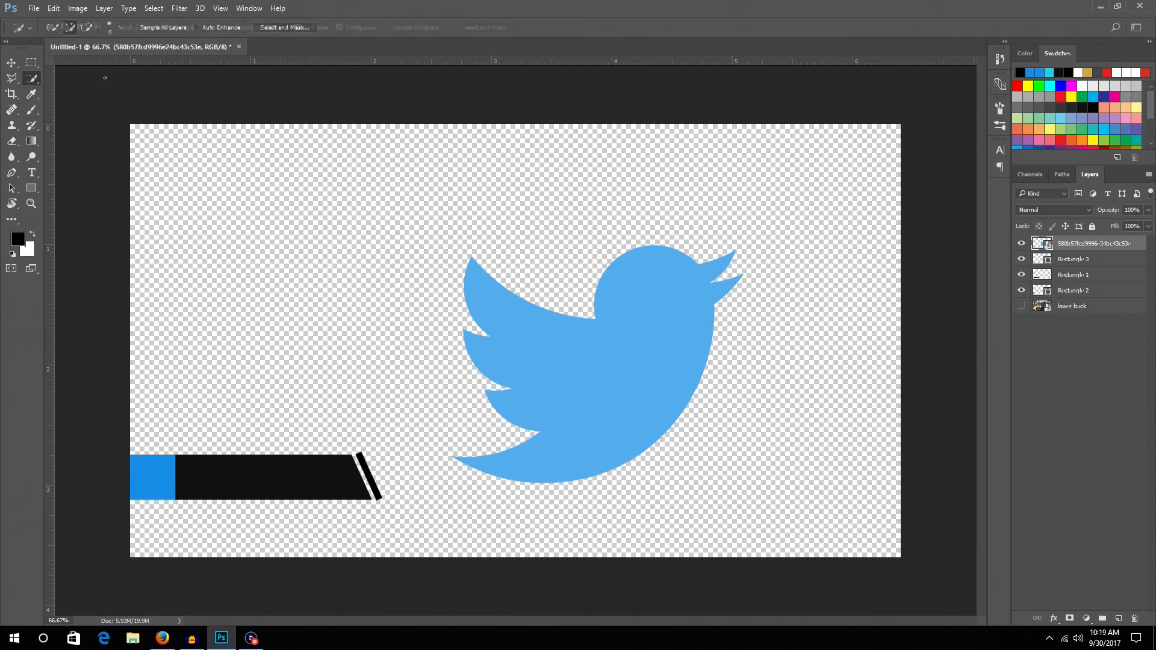
{"action": "left_click", "coordinate": [11, 141]}
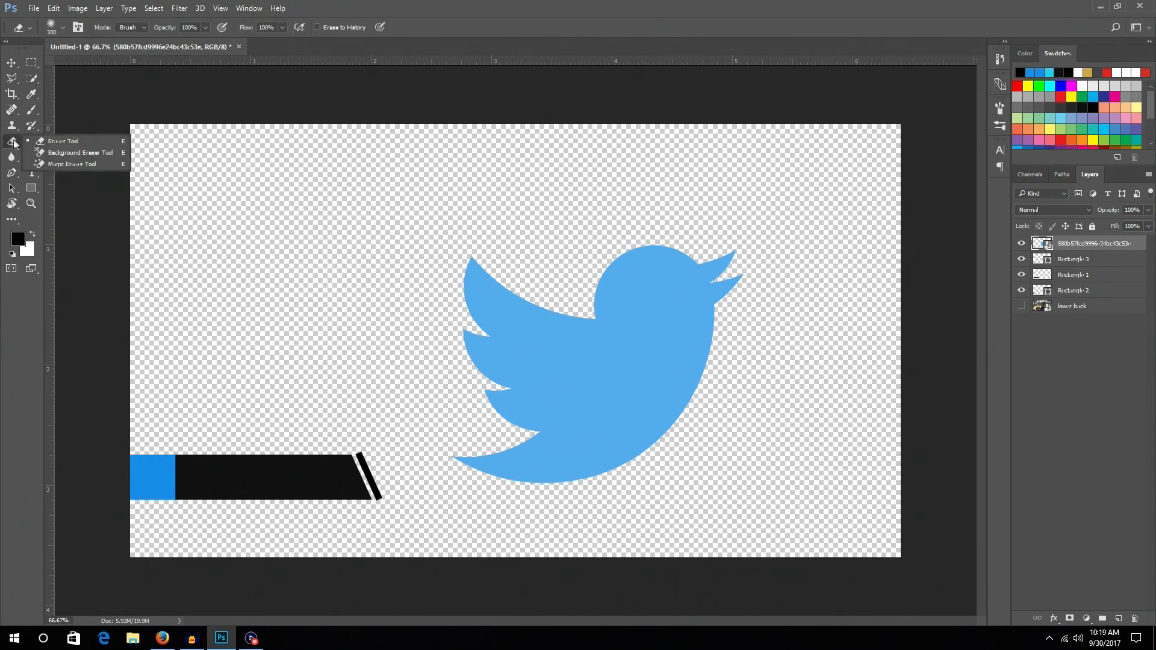
{"action": "left_click", "coordinate": [92, 164]}
Scale the Twitter logo down to fit inside the blue square, center it there and apply the transform
{"action": "left_click", "coordinate": [13, 63]}
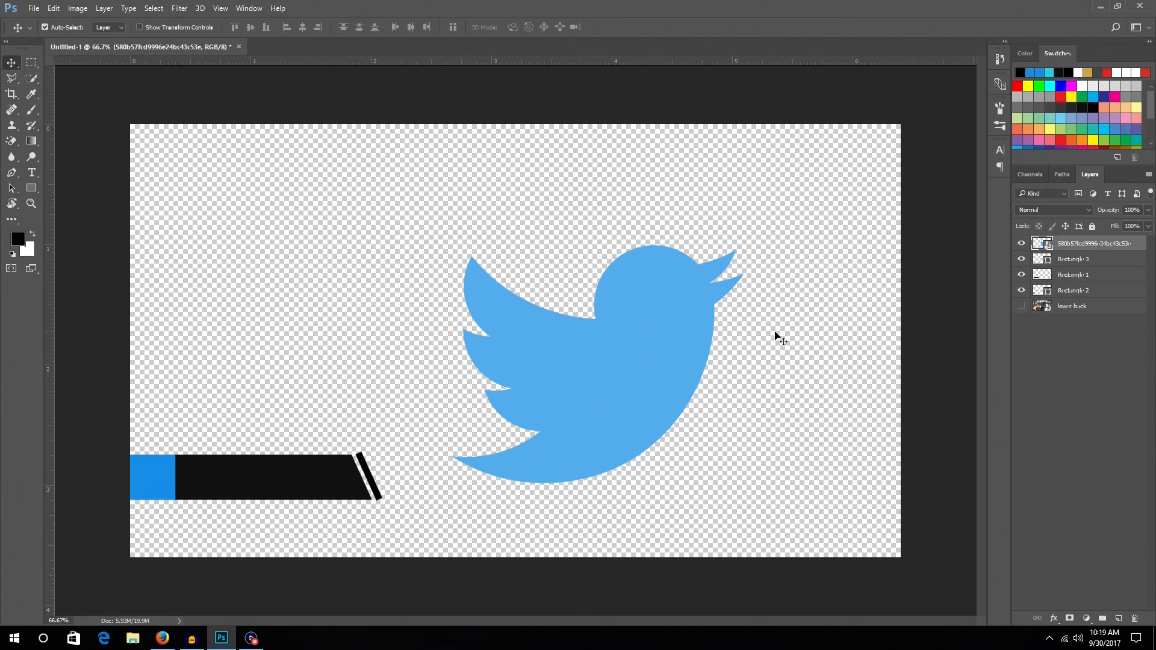
{"action": "left_click_drag", "start_coordinate": [659, 342], "coordinate": [619, 343]}
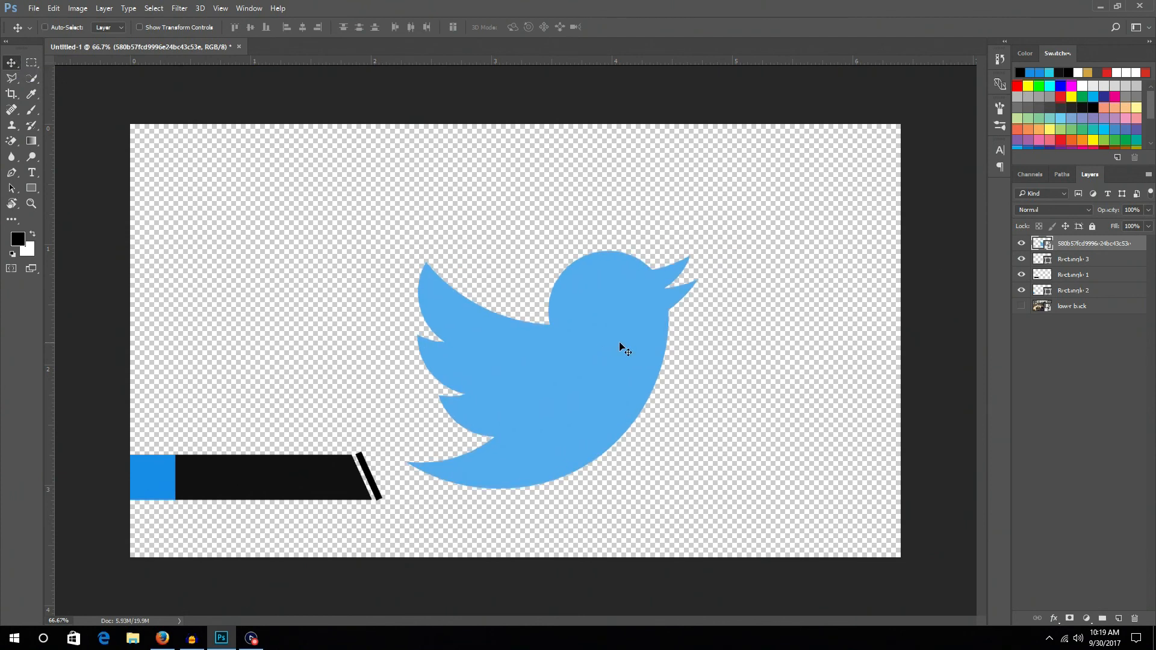
{"action": "key", "text": "ctrl+t"}
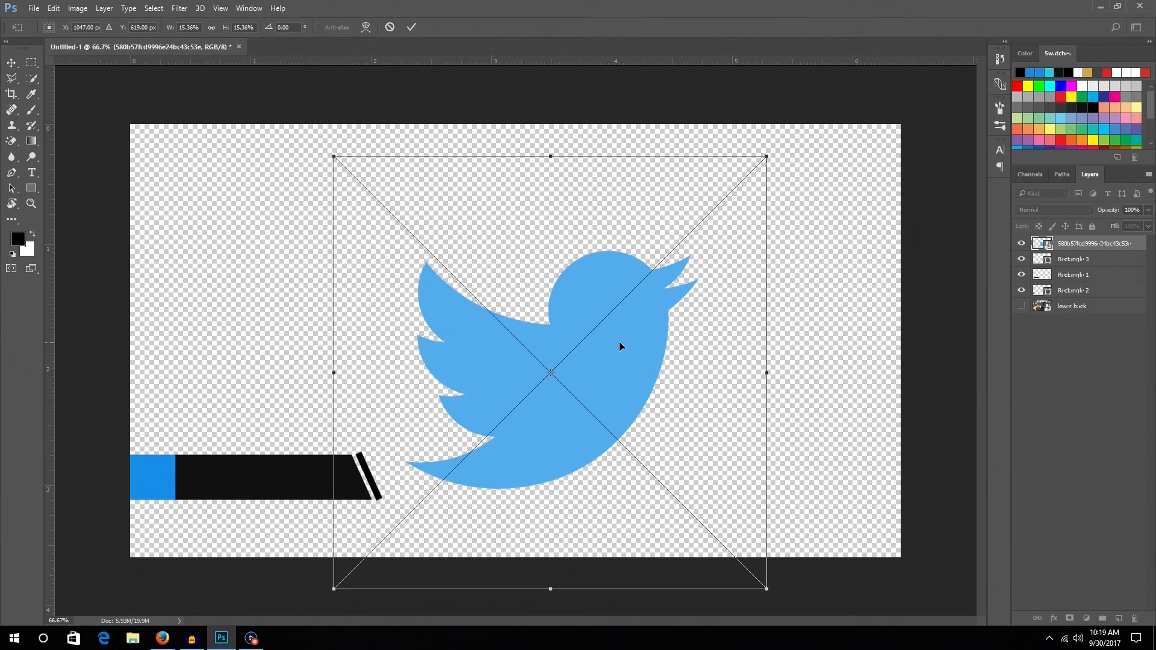
{"action": "left_click_drag", "start_coordinate": [324, 154], "coordinate": [155, 484]}
{"action": "left_click_drag", "start_coordinate": [724, 568], "coordinate": [155, 478]}
{"action": "key", "text": "Return"}
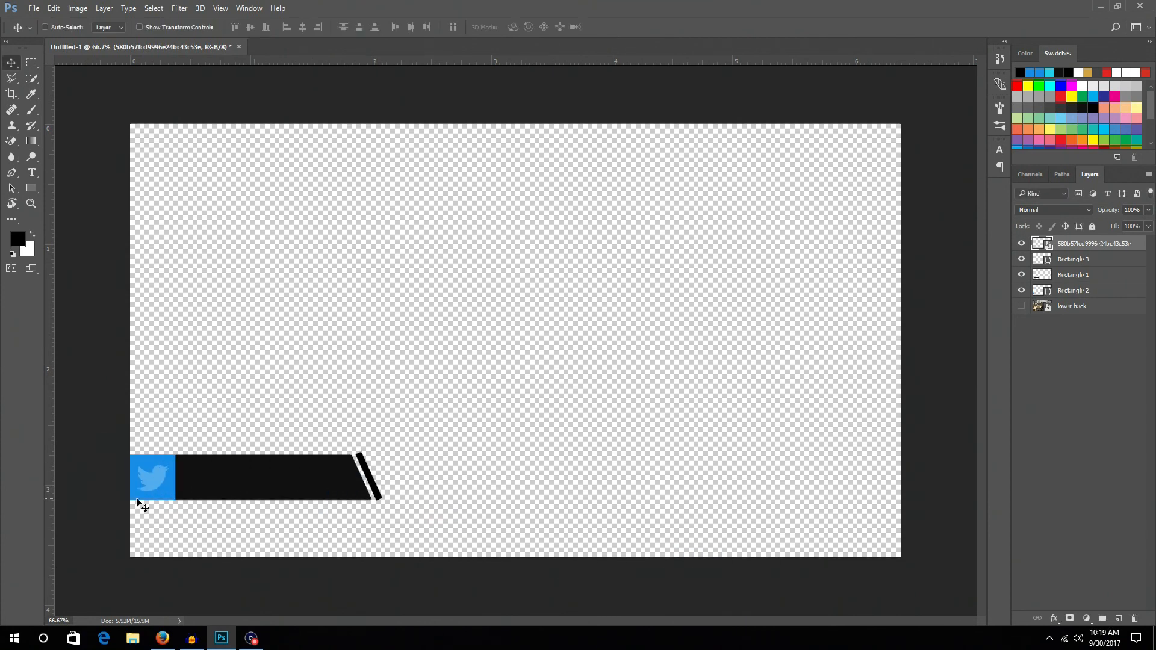
Open the Twitter logo layer's blending options and enable a Color Overlay effect
{"action": "key", "text": "ctrl+plus"}
{"action": "left_click_drag", "start_coordinate": [238, 471], "coordinate": [668, 351]}
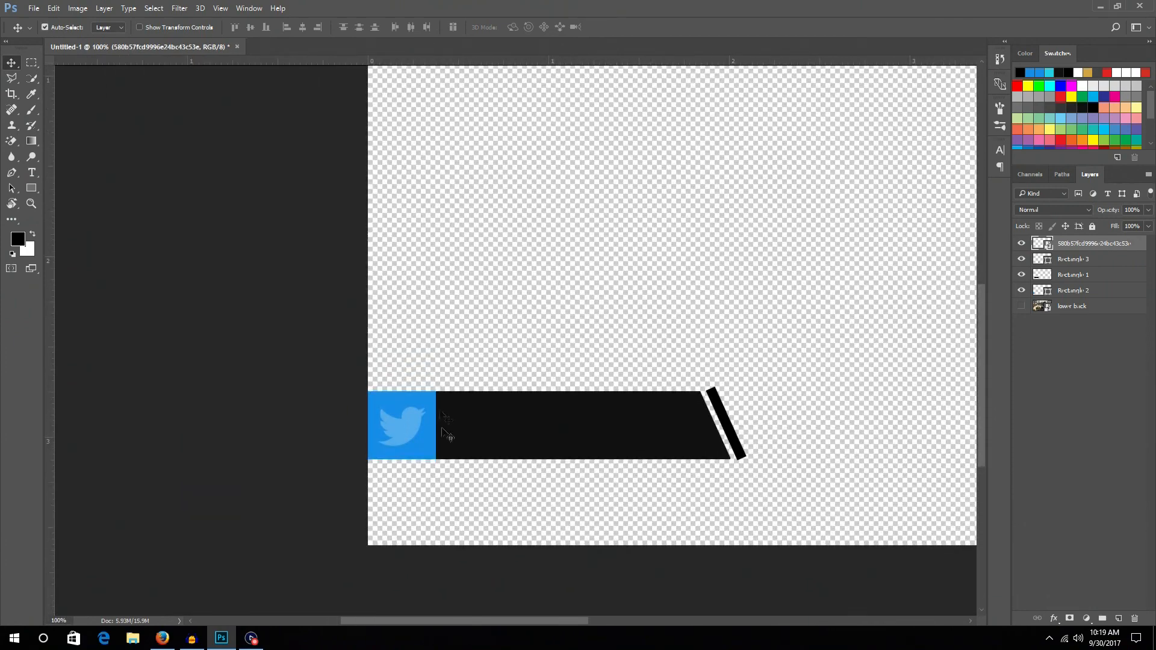
{"action": "right_click", "coordinate": [1132, 244]}
{"action": "left_click", "coordinate": [1012, 53]}
{"action": "left_click", "coordinate": [1047, 67]}
{"action": "right_click", "coordinate": [1137, 245]}
{"action": "key", "text": "Escape"}
{"action": "right_click", "coordinate": [1094, 247]}
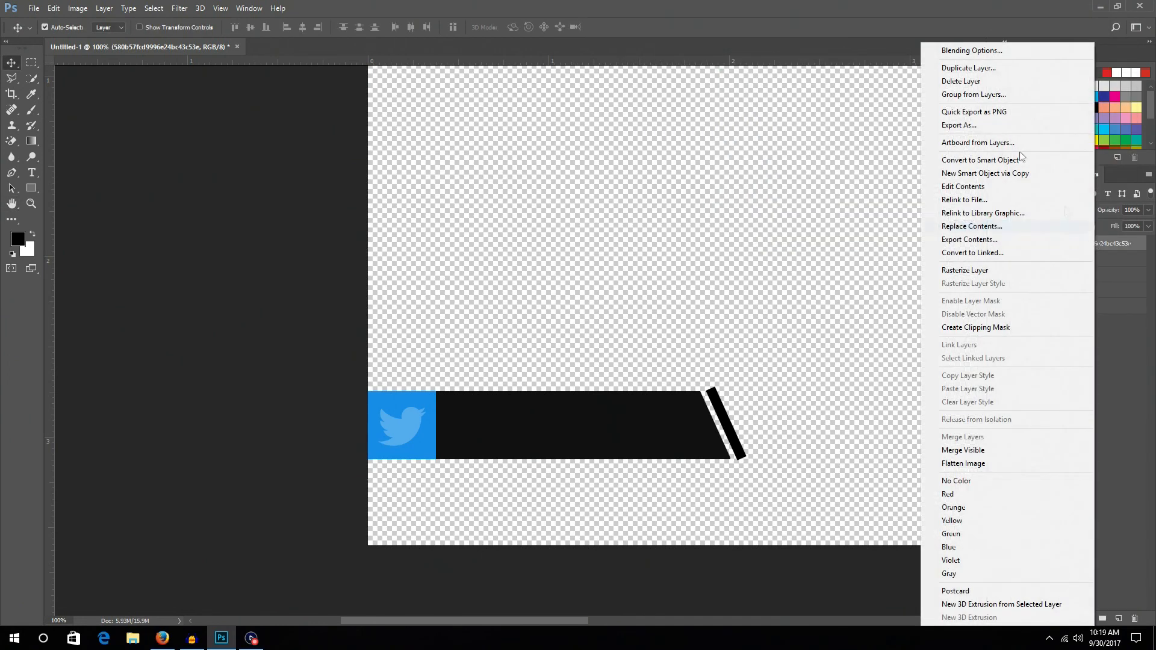
{"action": "left_click", "coordinate": [975, 52]}
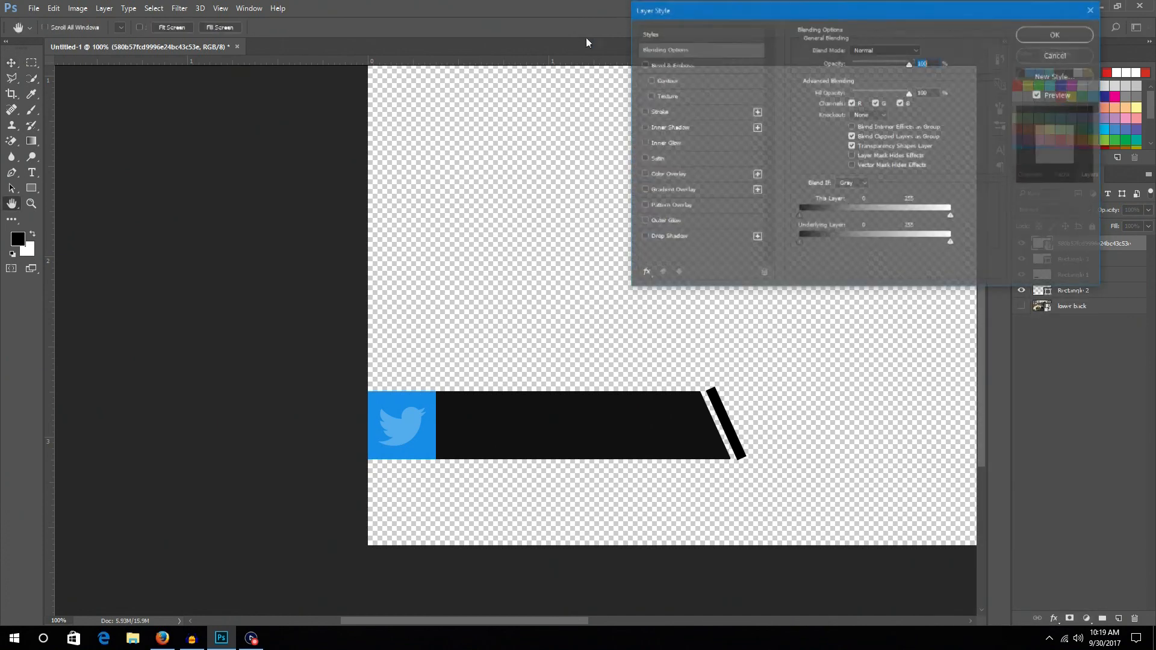
{"action": "left_click_drag", "start_coordinate": [673, 18], "coordinate": [651, 18]}
{"action": "left_click", "coordinate": [648, 173]}
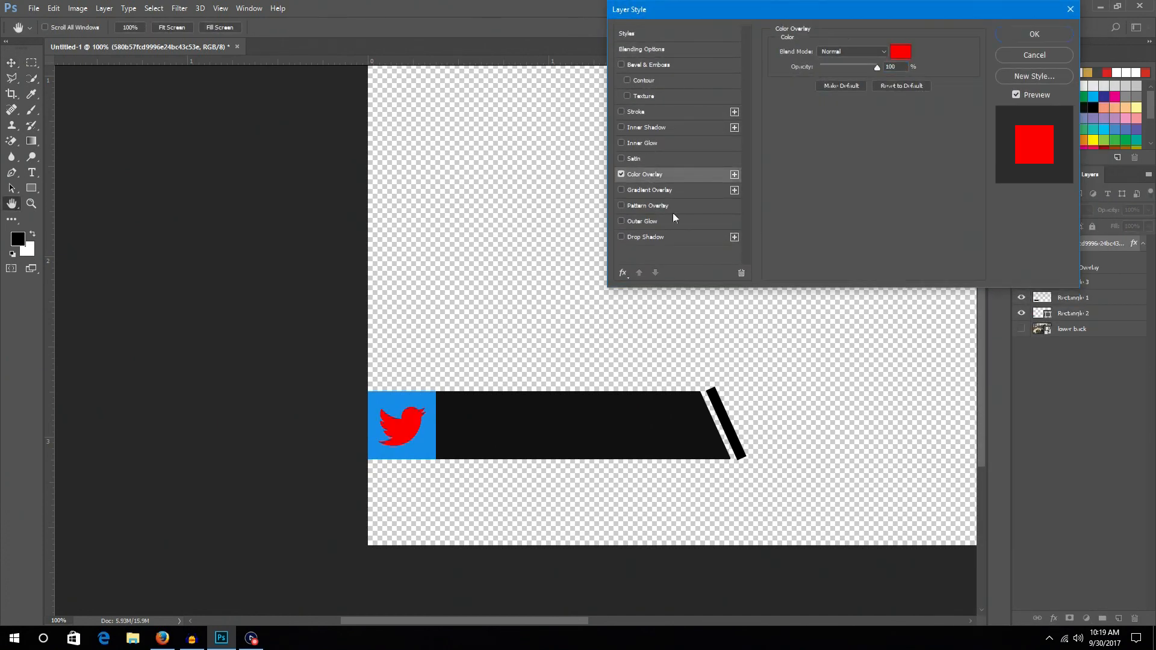
Set the logo's overlay color to dark gray 1a1a1a and apply the layer style
{"action": "left_click", "coordinate": [901, 52]}
{"action": "left_click_drag", "start_coordinate": [284, 206], "coordinate": [174, 231]}
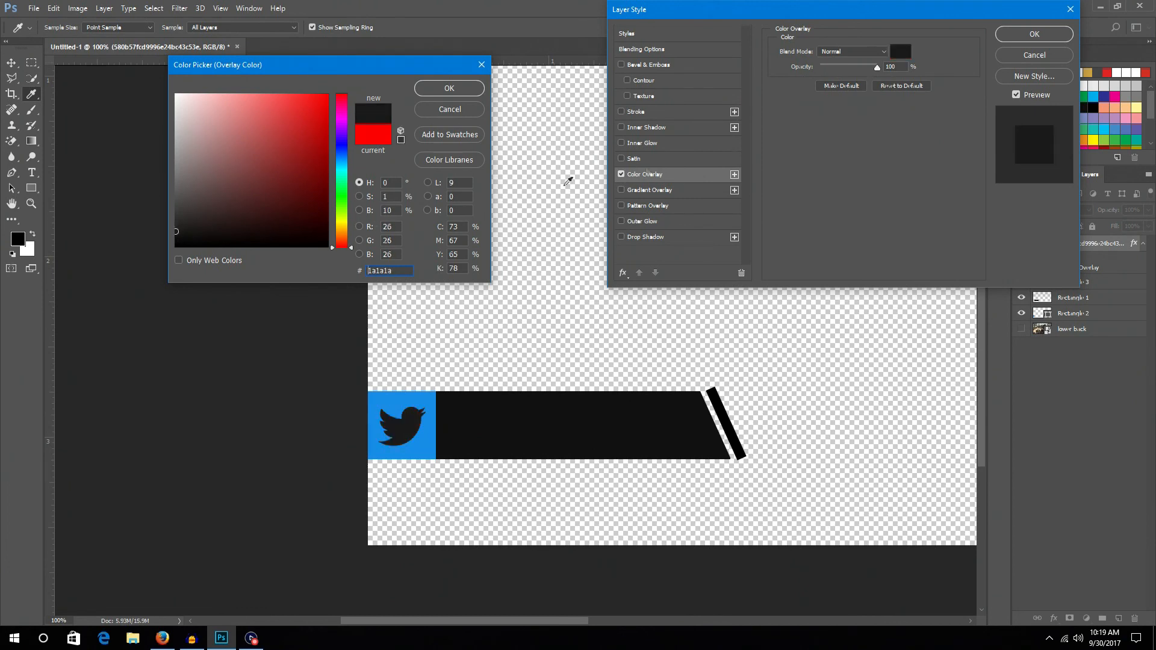
{"action": "left_click", "coordinate": [450, 88]}
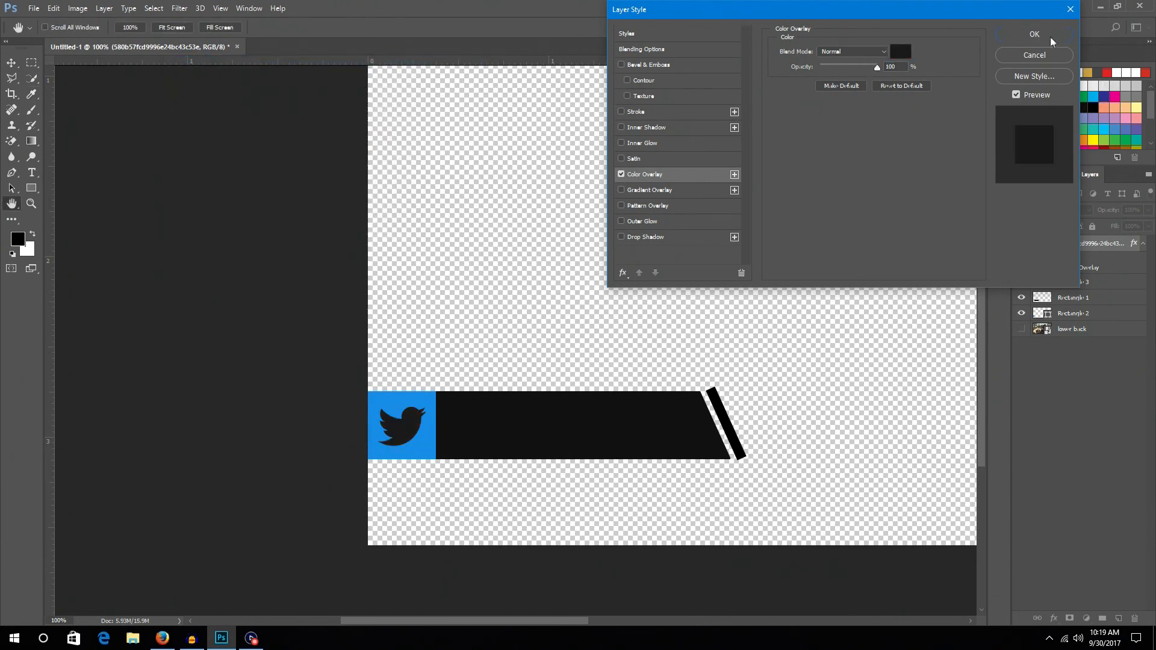
{"action": "left_click", "coordinate": [1034, 33]}
{"action": "left_click_drag", "start_coordinate": [395, 429], "coordinate": [394, 438]}
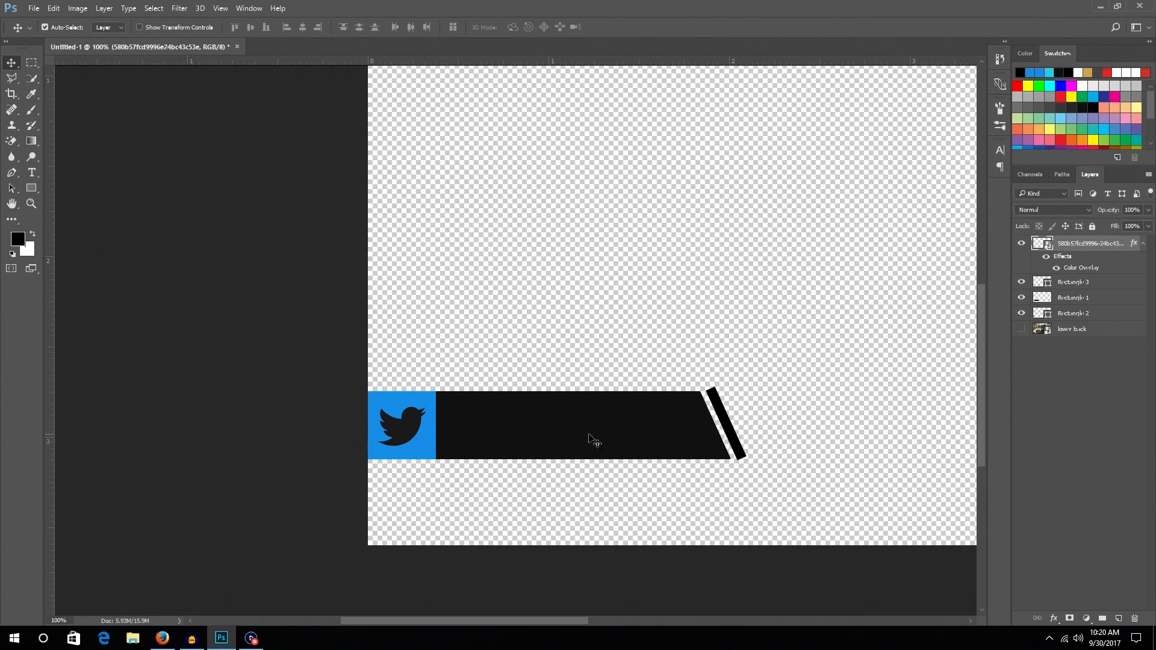
{"action": "key", "text": "ctrl+minus"}
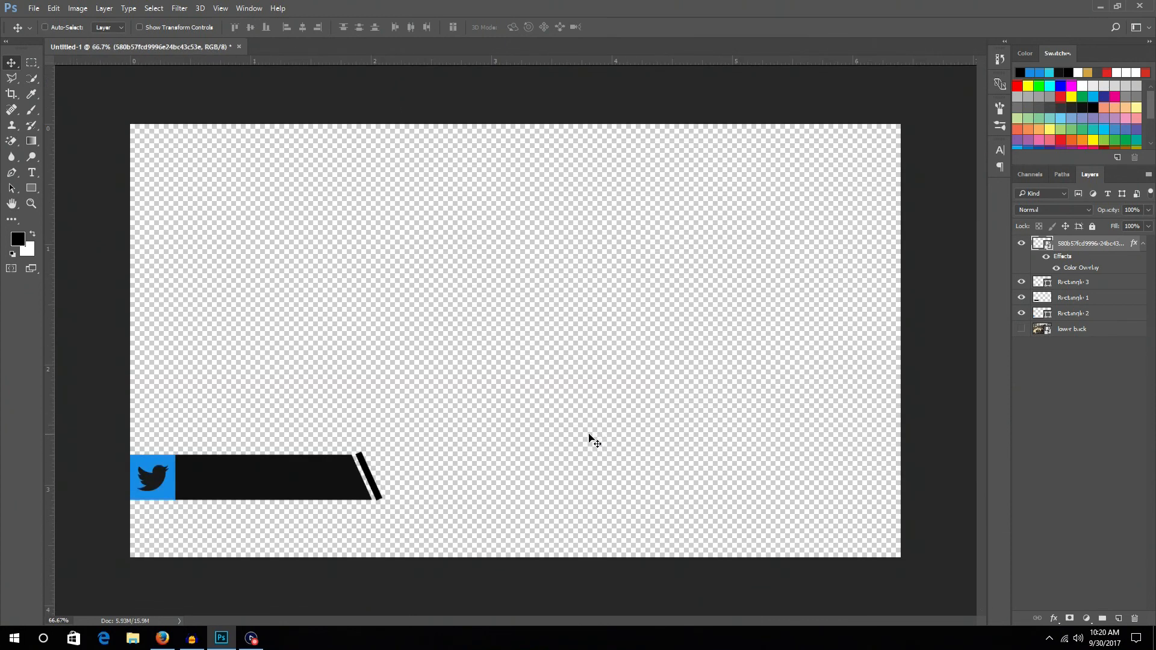
{"action": "key", "text": "ctrl+plus"}
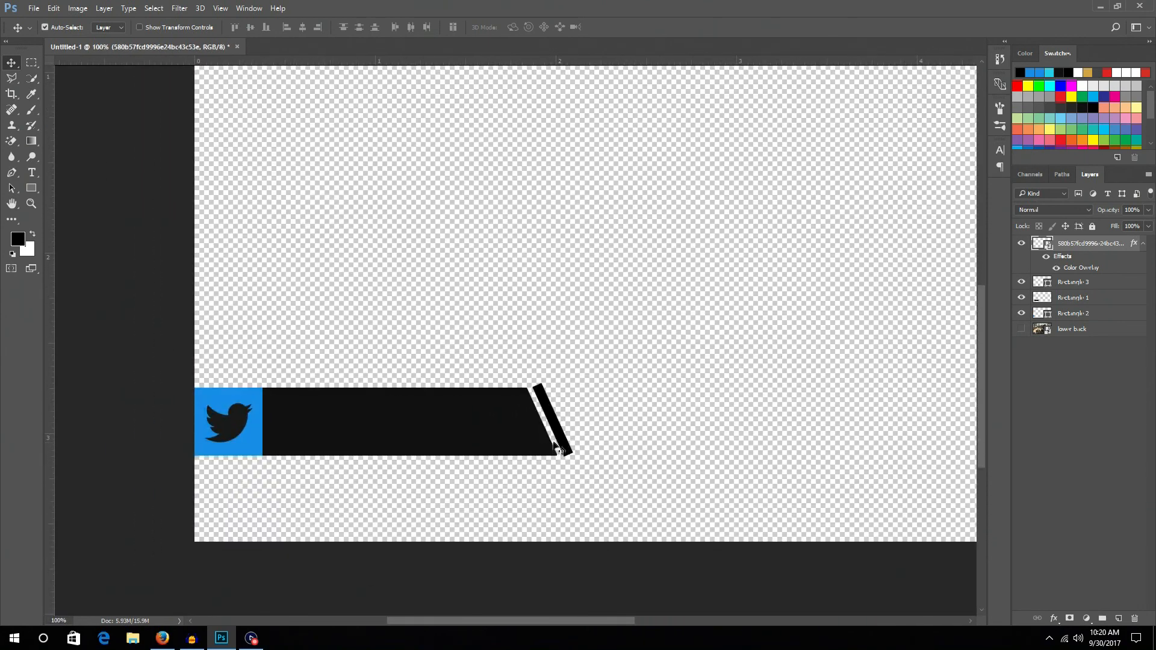
{"action": "left_click", "coordinate": [559, 447]}
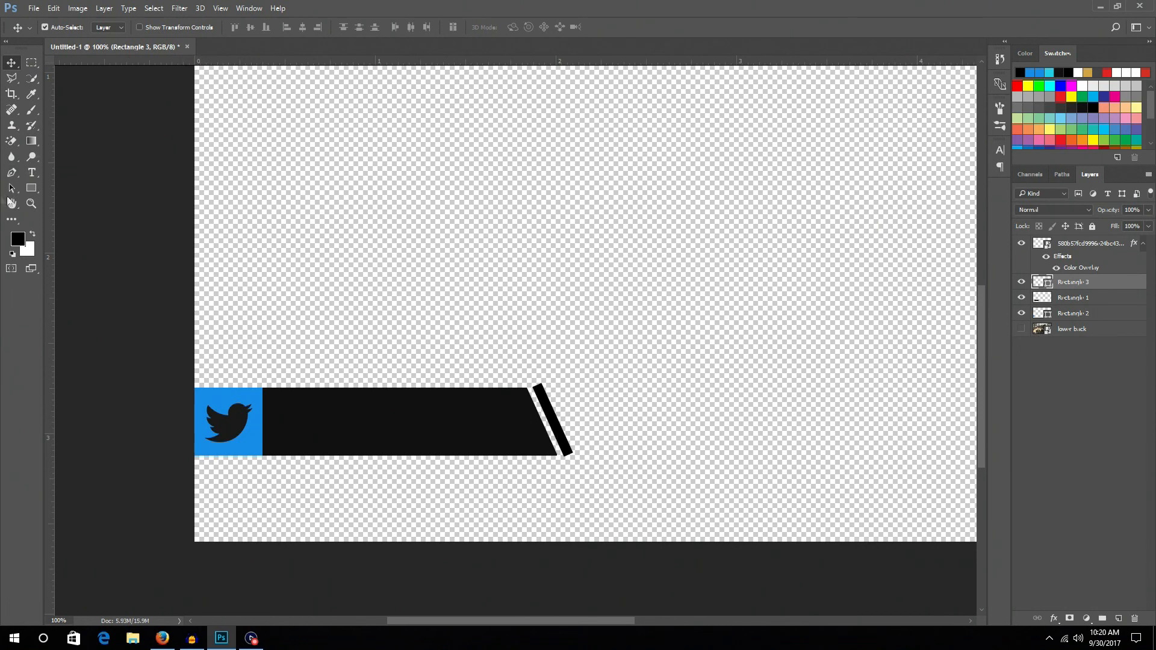
{"action": "left_click", "coordinate": [31, 188]}
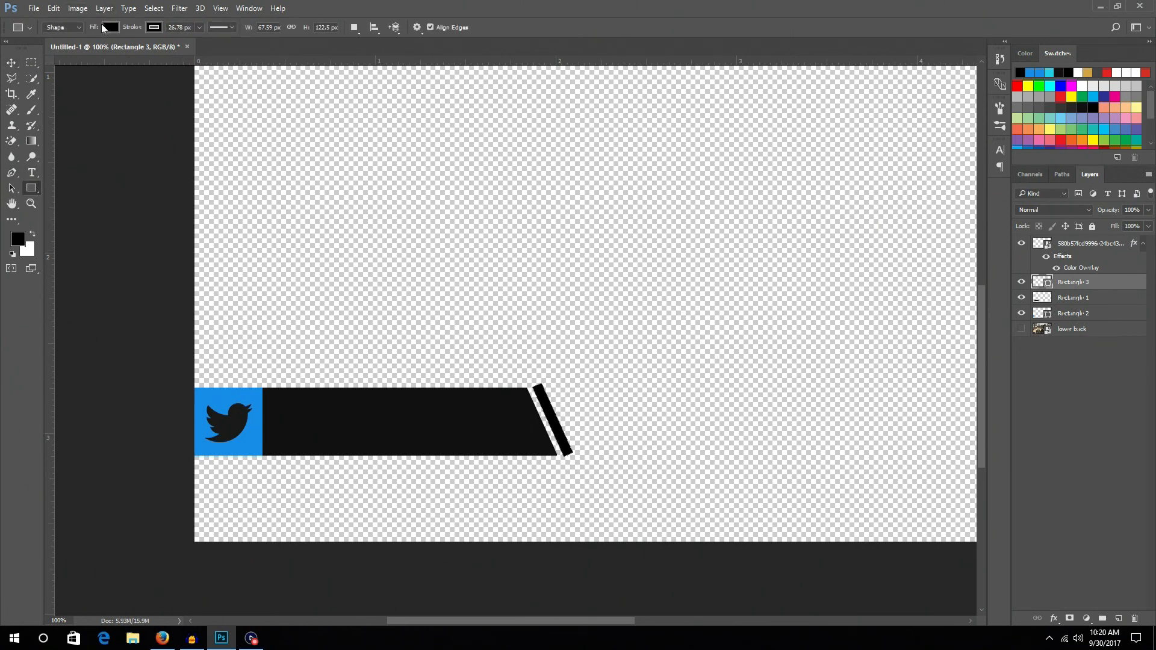
{"action": "left_click", "coordinate": [109, 27]}
{"action": "left_click", "coordinate": [167, 50]}
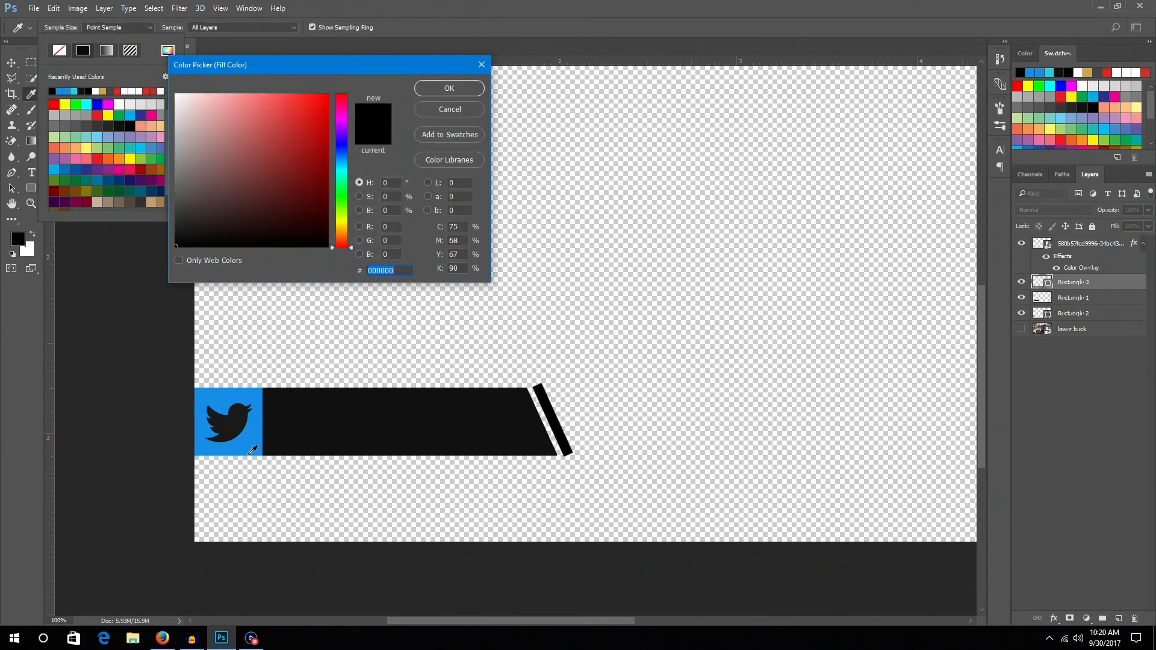
{"action": "key", "text": "Escape"}
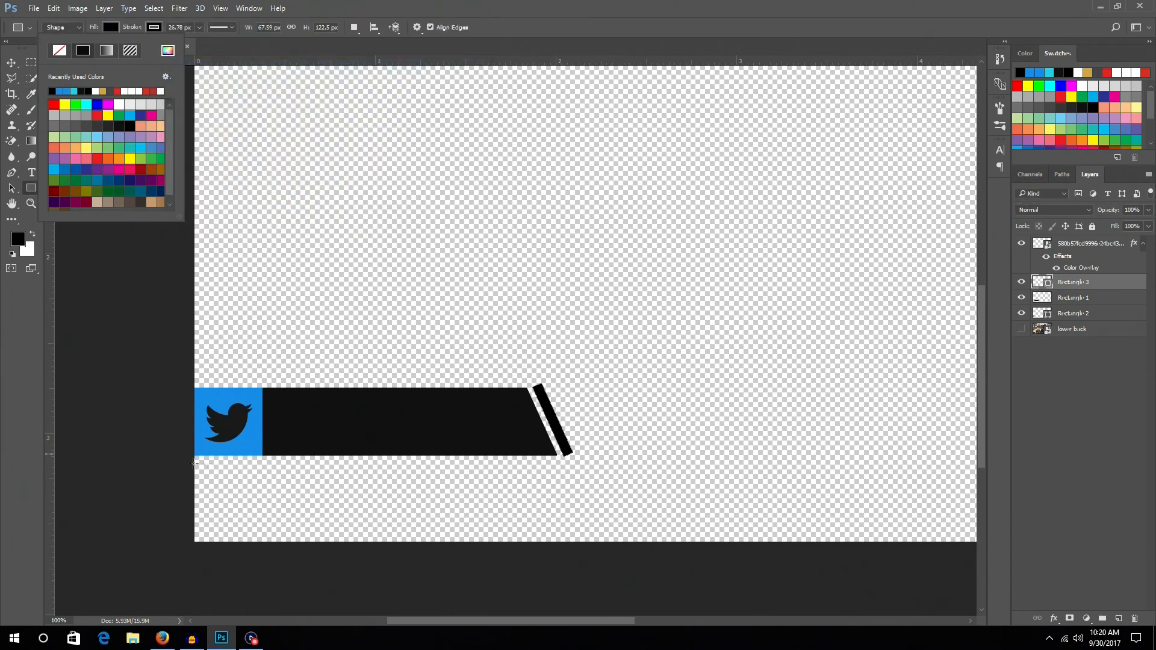
{"action": "left_click", "coordinate": [11, 63]}
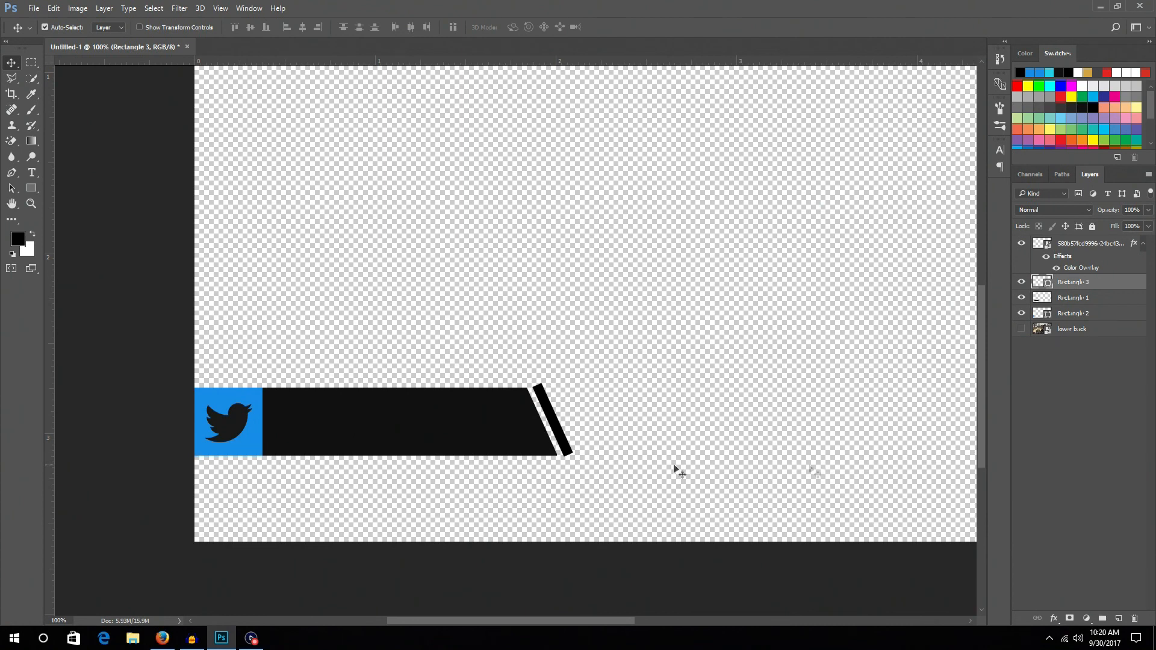
Copy the hex code 178de8 from the blue square's fill color, leaving the square's color as it is
{"action": "left_click", "coordinate": [252, 451]}
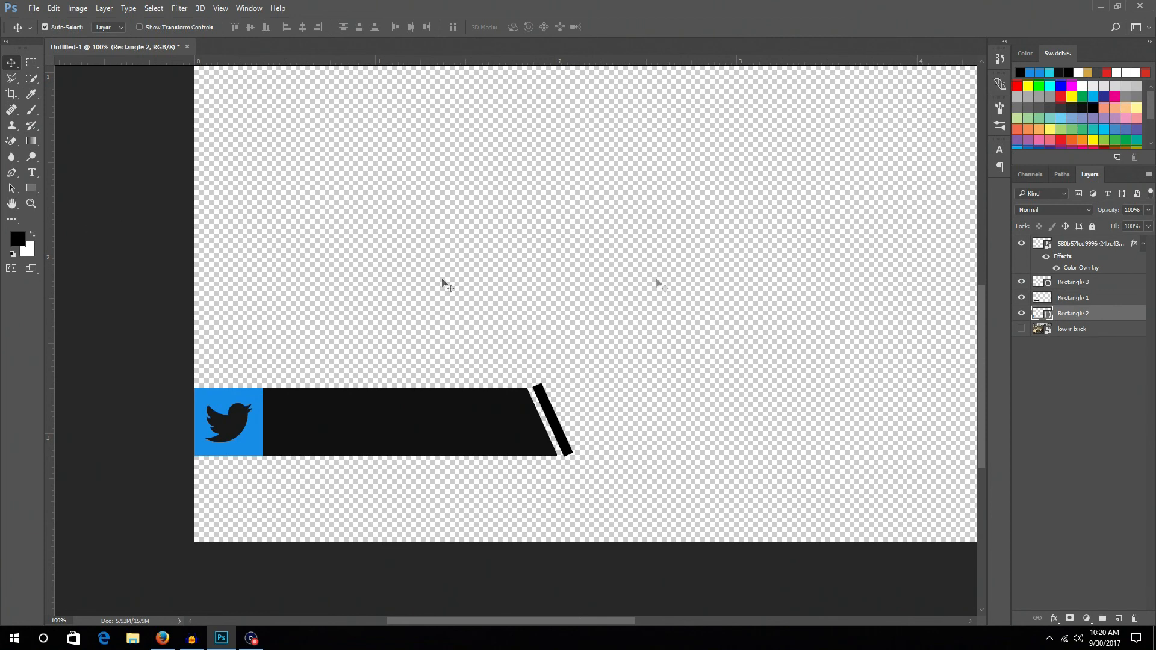
{"action": "left_click", "coordinate": [31, 188]}
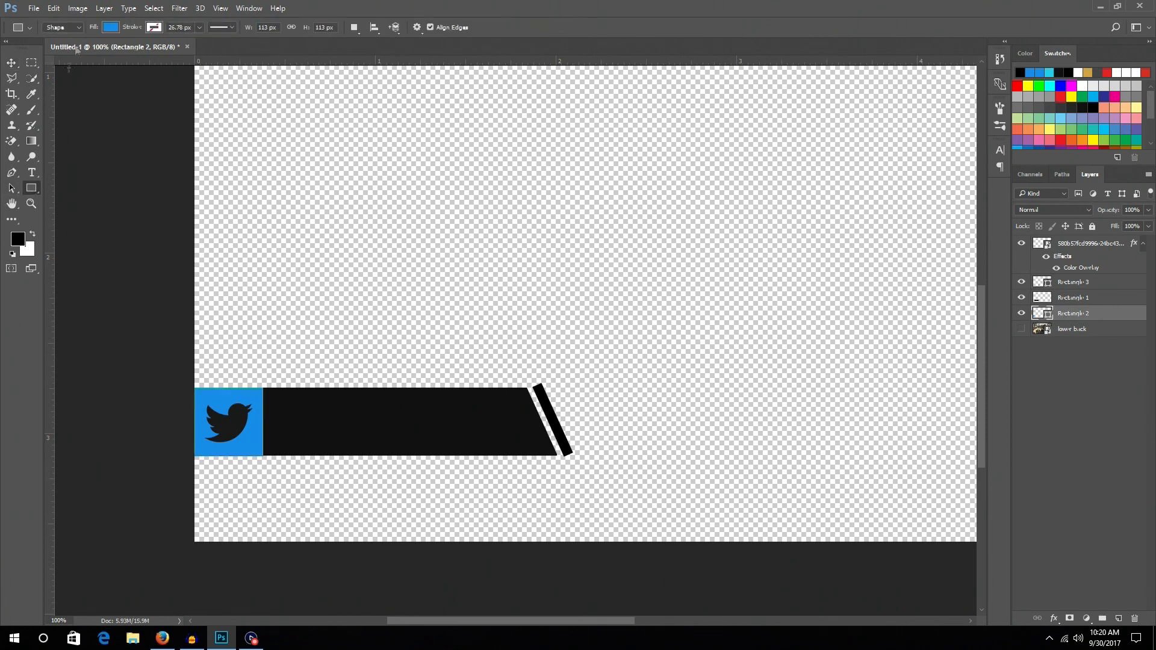
{"action": "left_click", "coordinate": [117, 27]}
{"action": "left_click", "coordinate": [170, 51]}
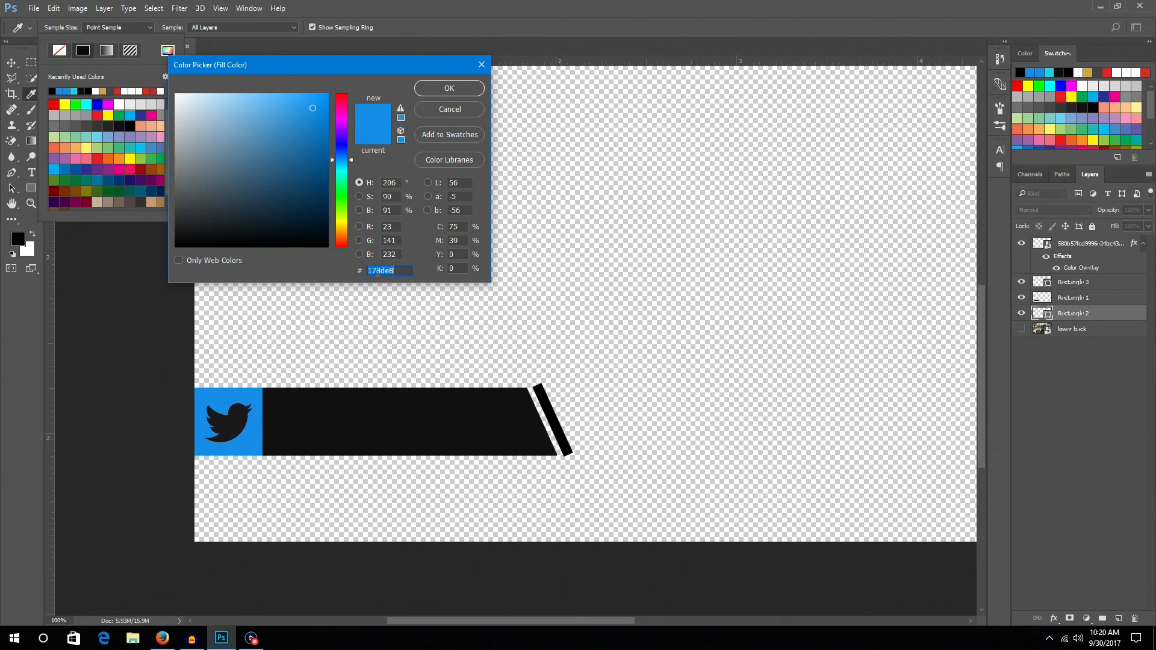
{"action": "right_click", "coordinate": [385, 271]}
{"action": "left_click", "coordinate": [413, 307]}
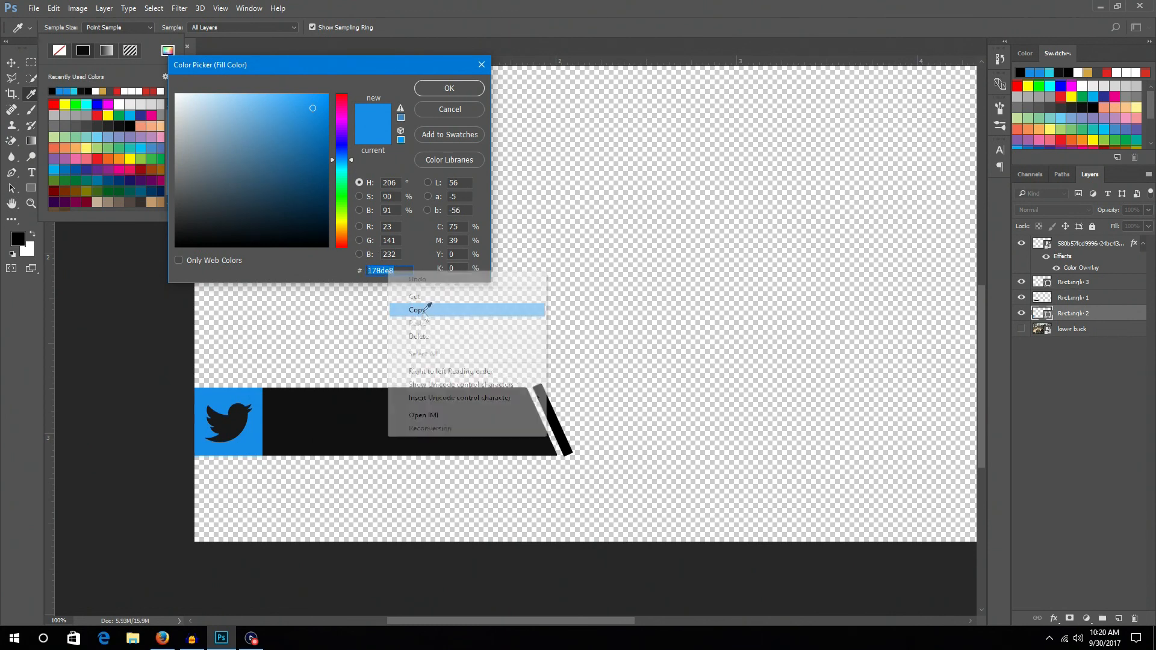
{"action": "left_click", "coordinate": [450, 110]}
{"action": "left_click", "coordinate": [10, 61]}
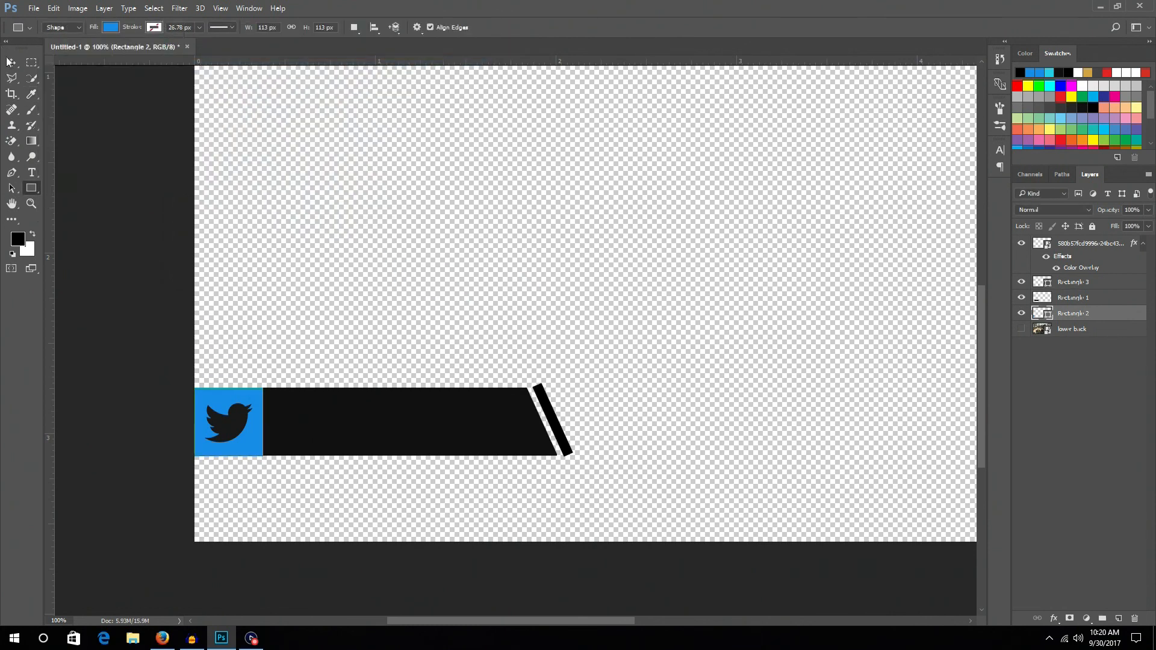
{"action": "left_click", "coordinate": [9, 61]}
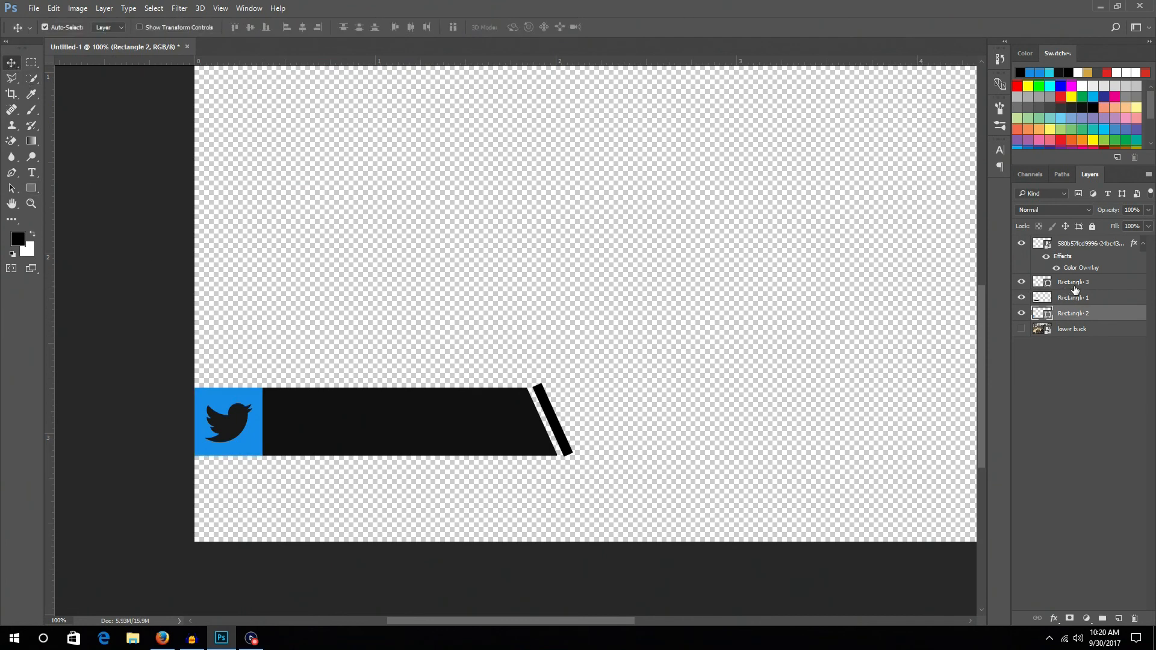
Set the slanted accent strip's fill color to the copied blue 178de8
{"action": "left_click", "coordinate": [560, 435]}
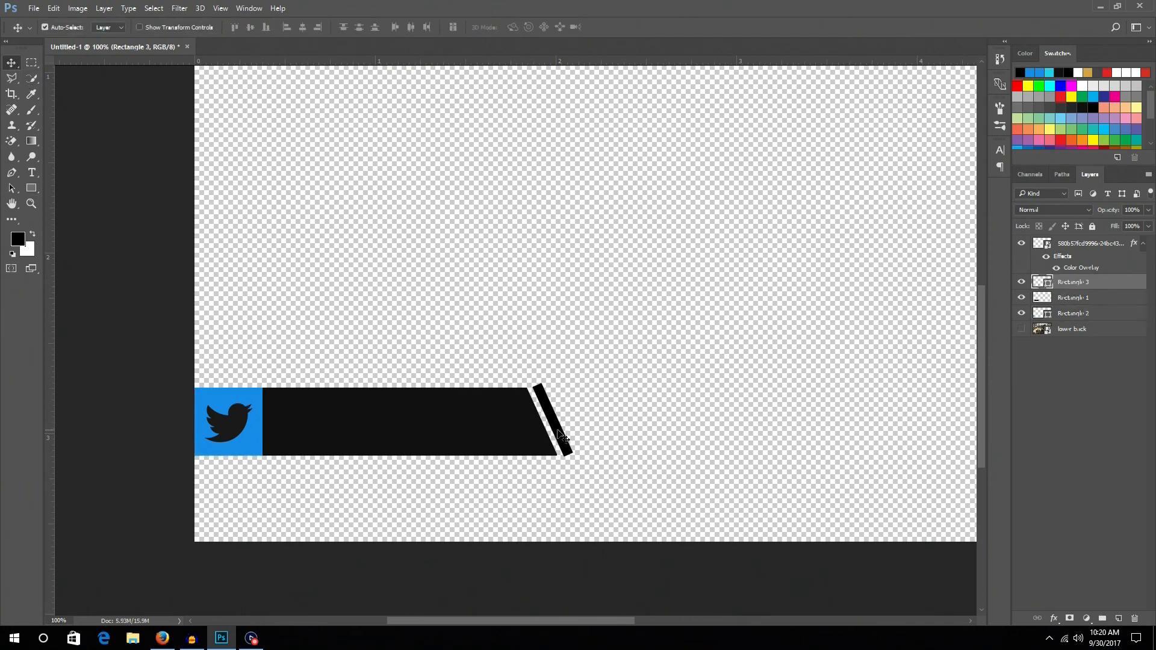
{"action": "right_click", "coordinate": [1107, 284]}
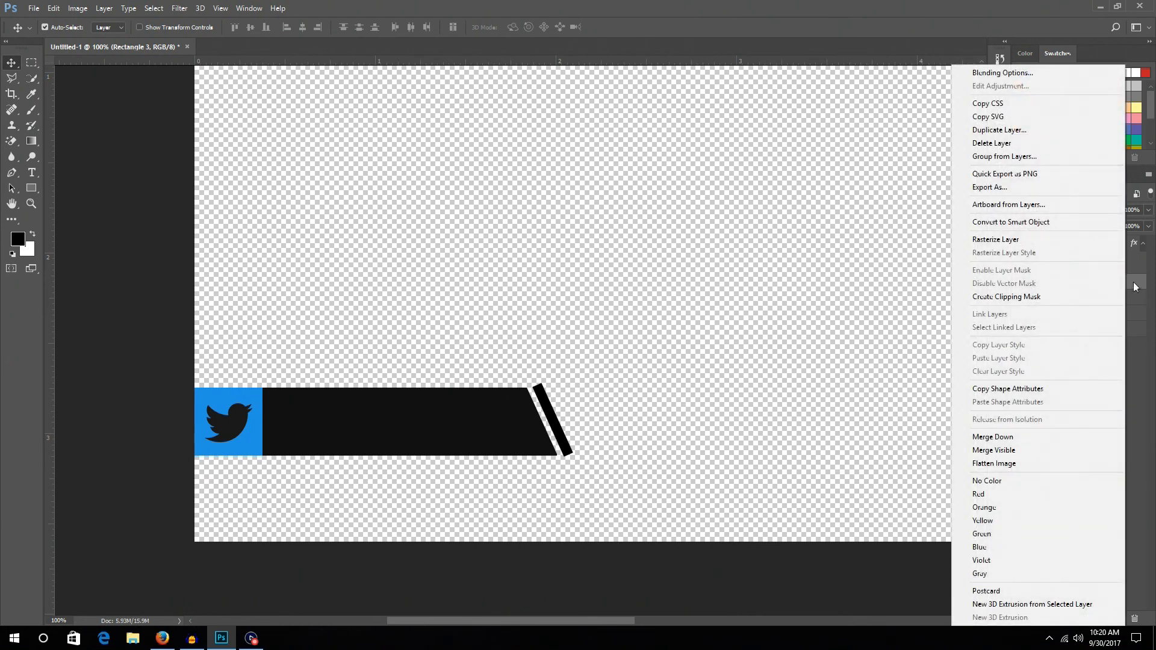
{"action": "left_click", "coordinate": [1133, 282]}
{"action": "left_click", "coordinate": [31, 188]}
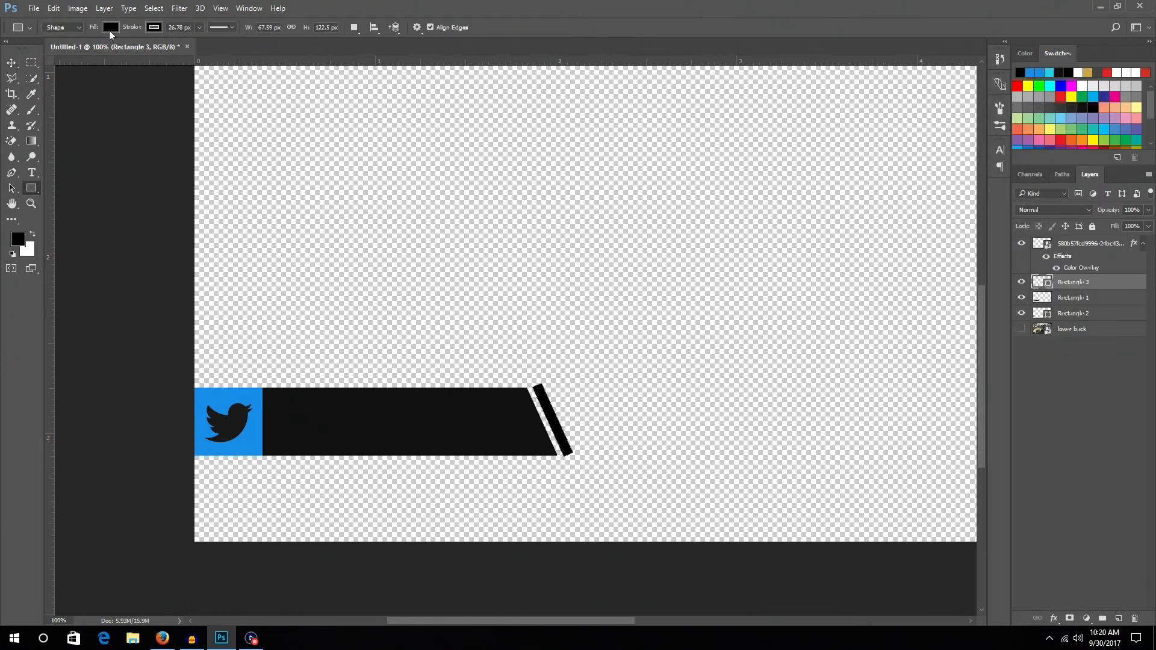
{"action": "left_click", "coordinate": [110, 28]}
{"action": "left_click", "coordinate": [172, 53]}
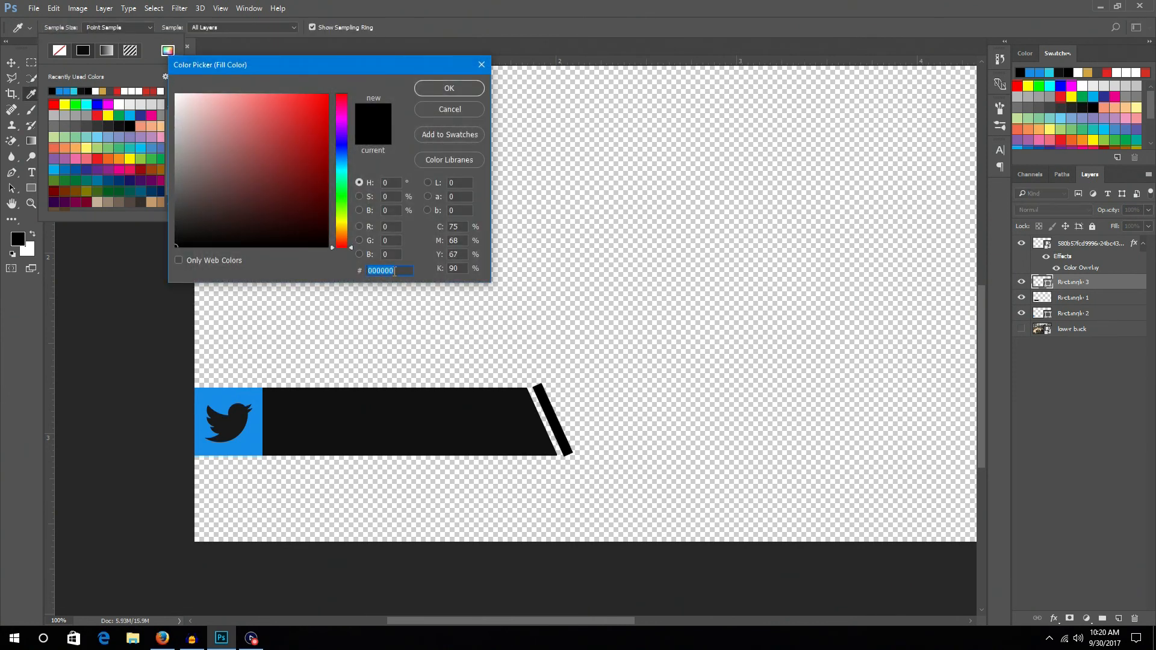
{"action": "key", "text": "ctrl+v"}
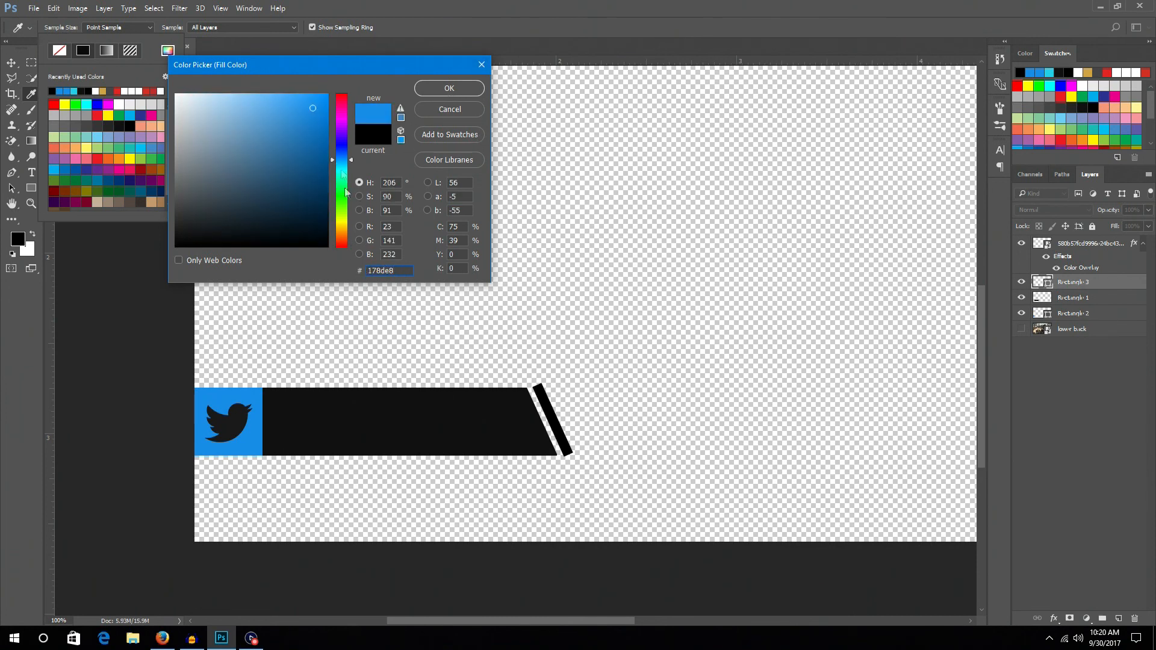
{"action": "left_click", "coordinate": [439, 91]}
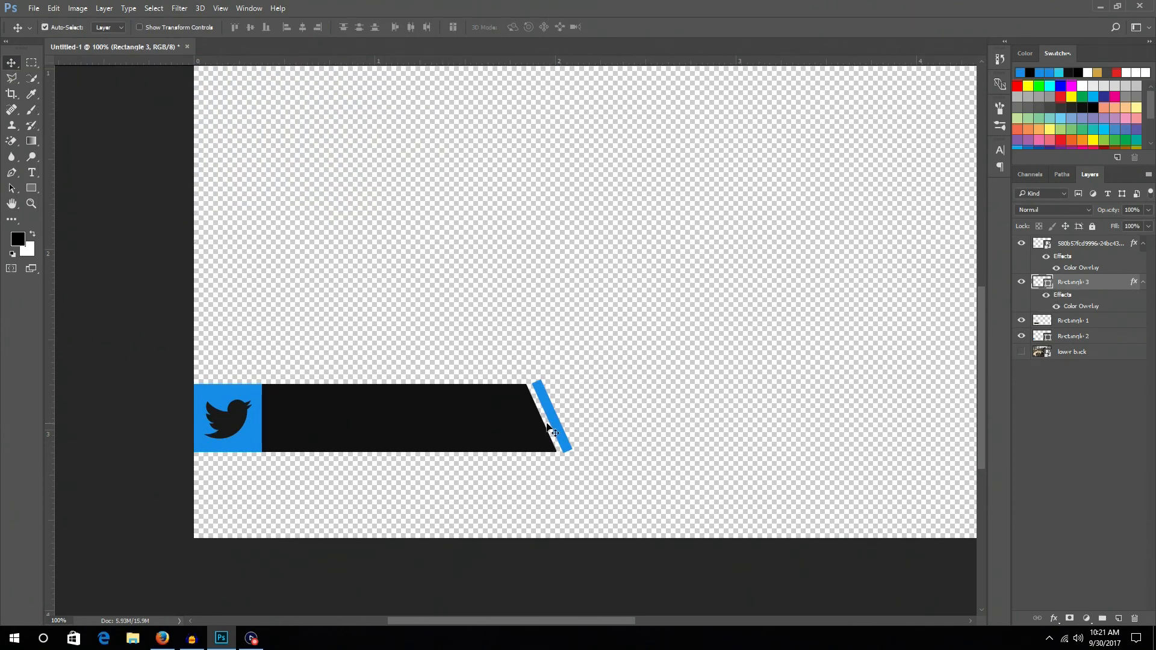
Check the accent strip's stroke and fill color settings without changing them
{"action": "left_click", "coordinate": [31, 188]}
{"action": "left_click", "coordinate": [154, 27]}
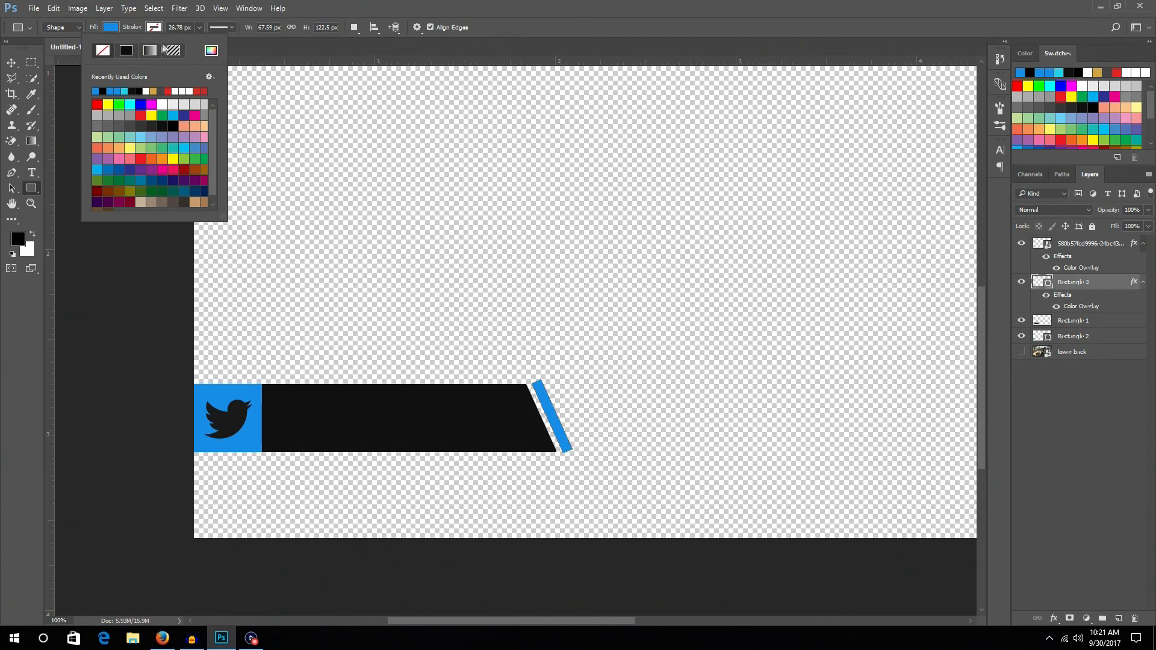
{"action": "left_click", "coordinate": [116, 25]}
{"action": "left_click", "coordinate": [168, 50]}
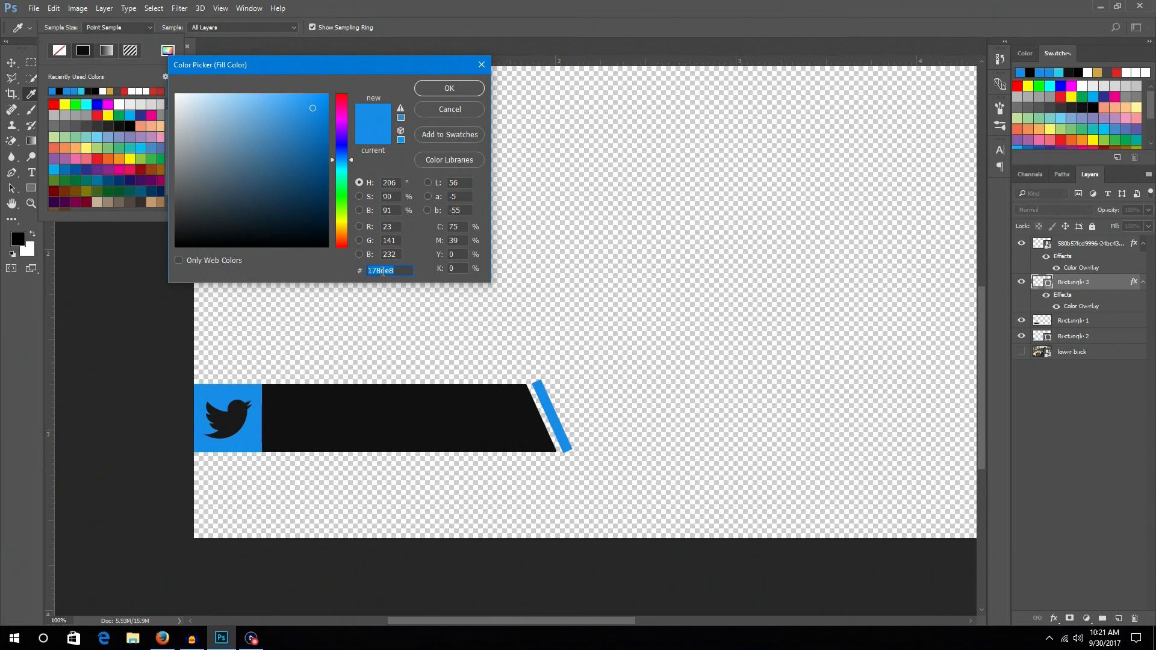
{"action": "left_click", "coordinate": [455, 113]}
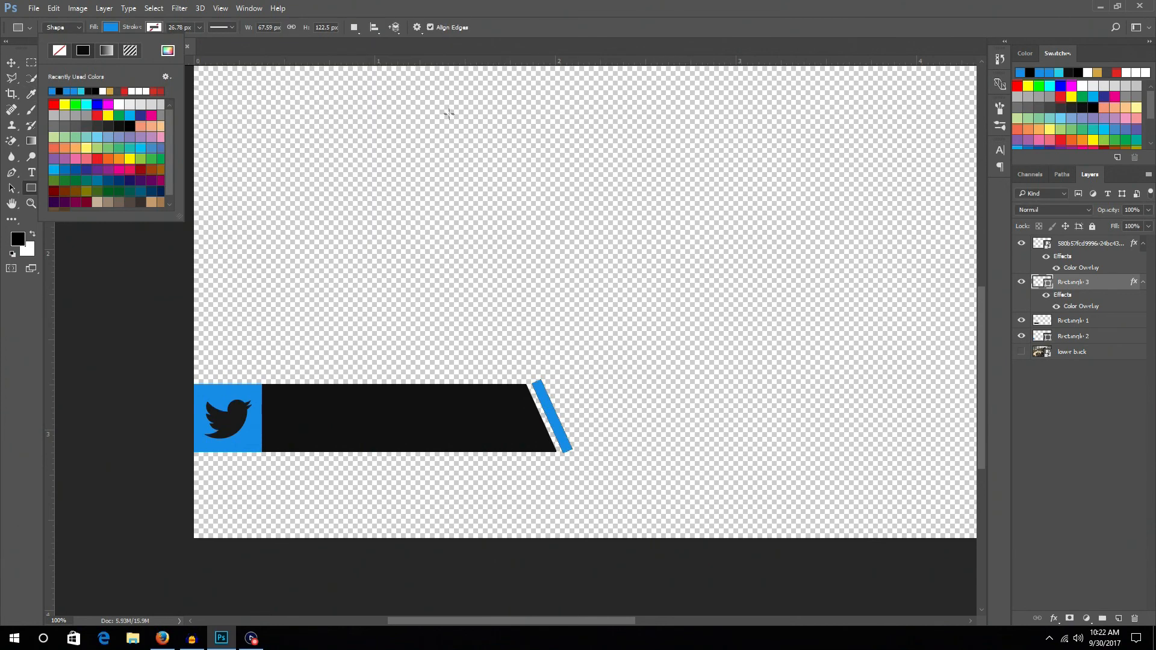
{"action": "left_click", "coordinate": [11, 66]}
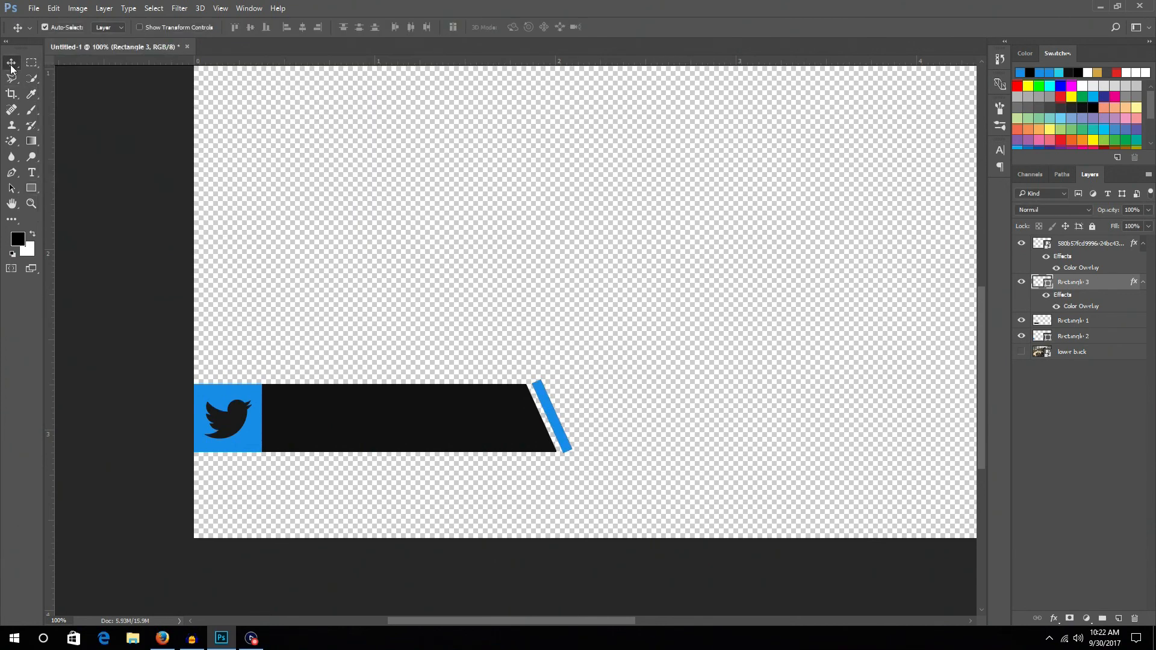
Rotate the blue accent strip by about -1.9° to align it with the dark bar's slanted end
{"action": "key", "text": "ctrl+minus"}
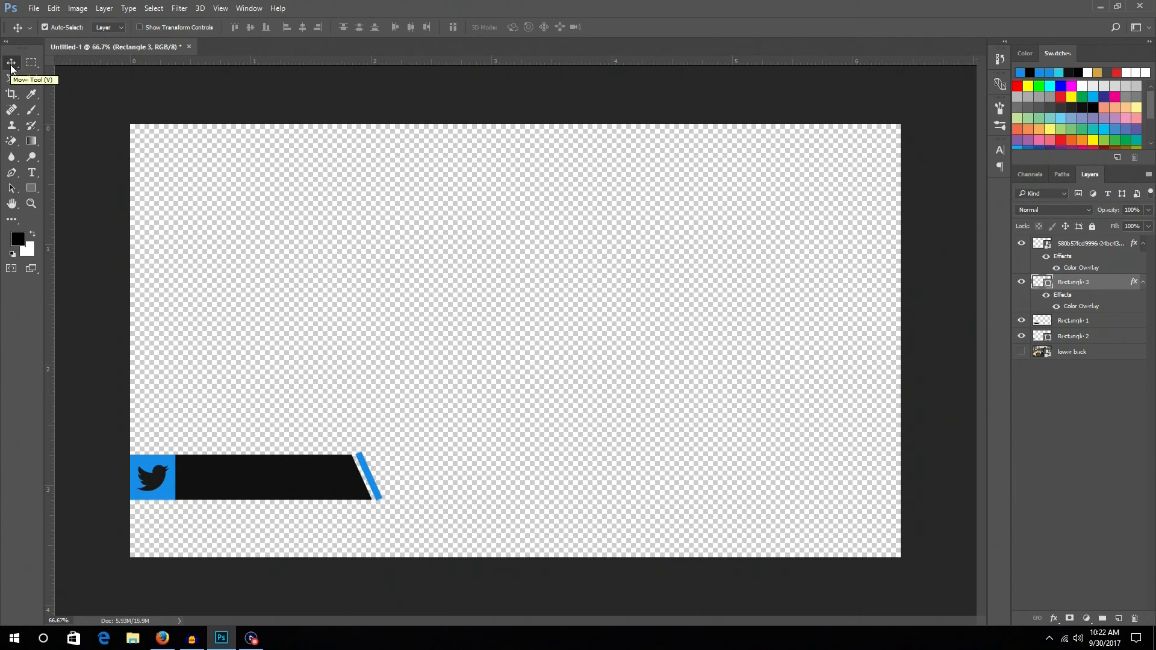
{"action": "key", "text": "ctrl+plus"}
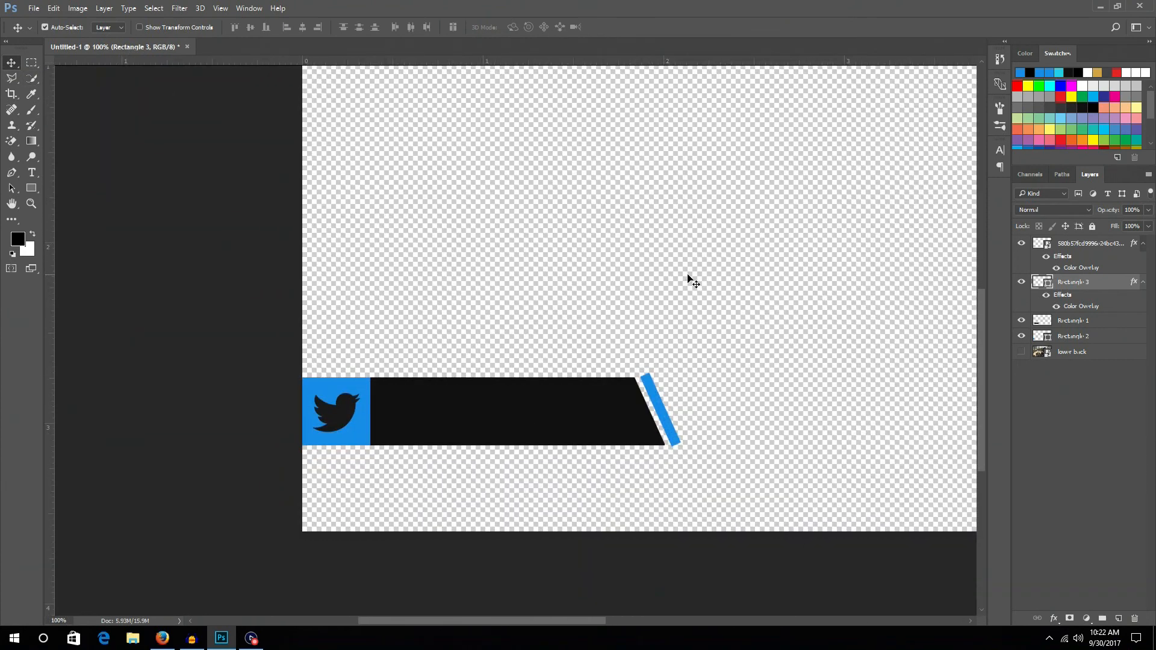
{"action": "key", "text": "ctrl+plus"}
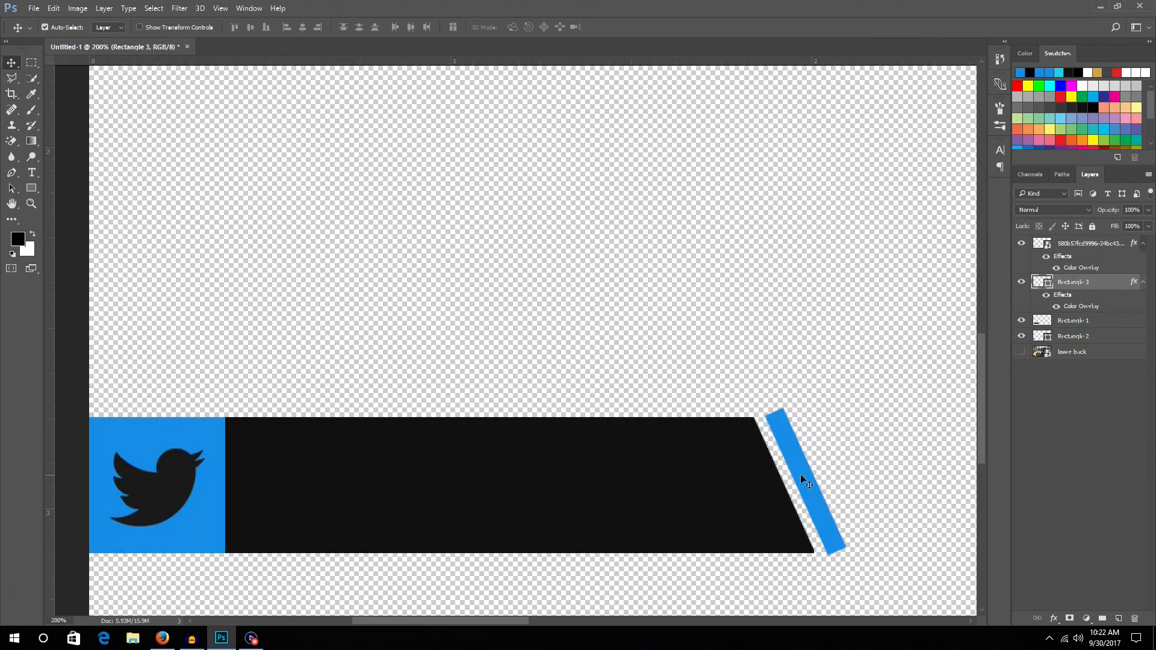
{"action": "key", "text": "ctrl+t"}
{"action": "left_click_drag", "start_coordinate": [860, 577], "coordinate": [865, 576]}
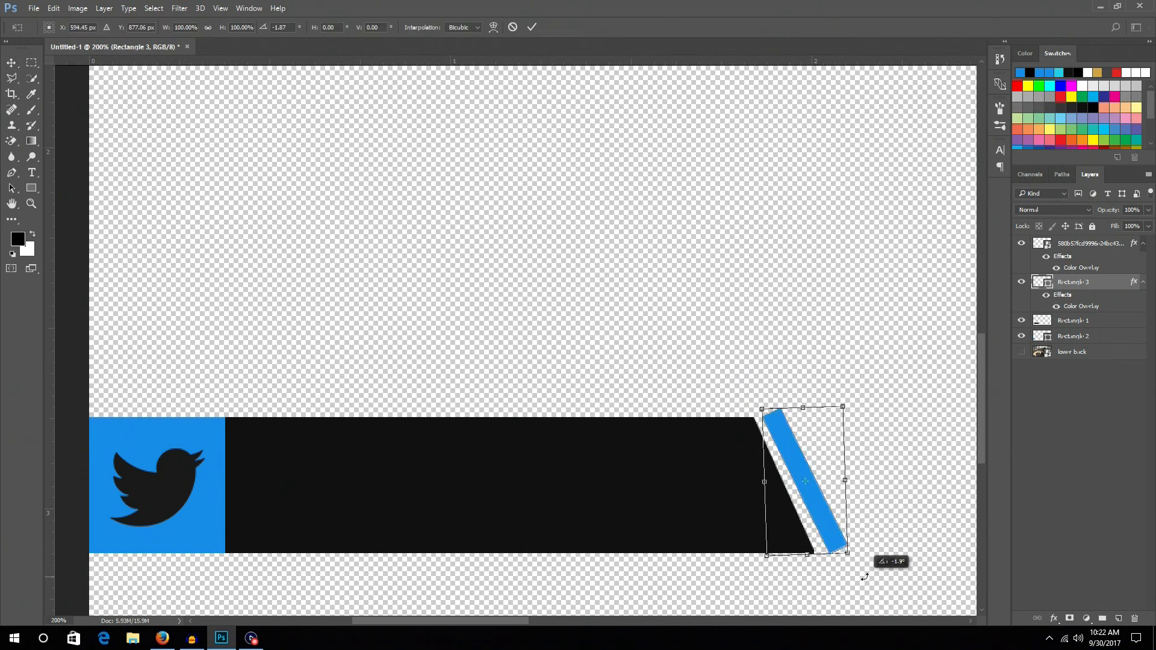
{"action": "key", "text": "Return"}
{"action": "key", "text": "ctrl+minus"}
{"action": "key", "text": "ctrl+minus"}
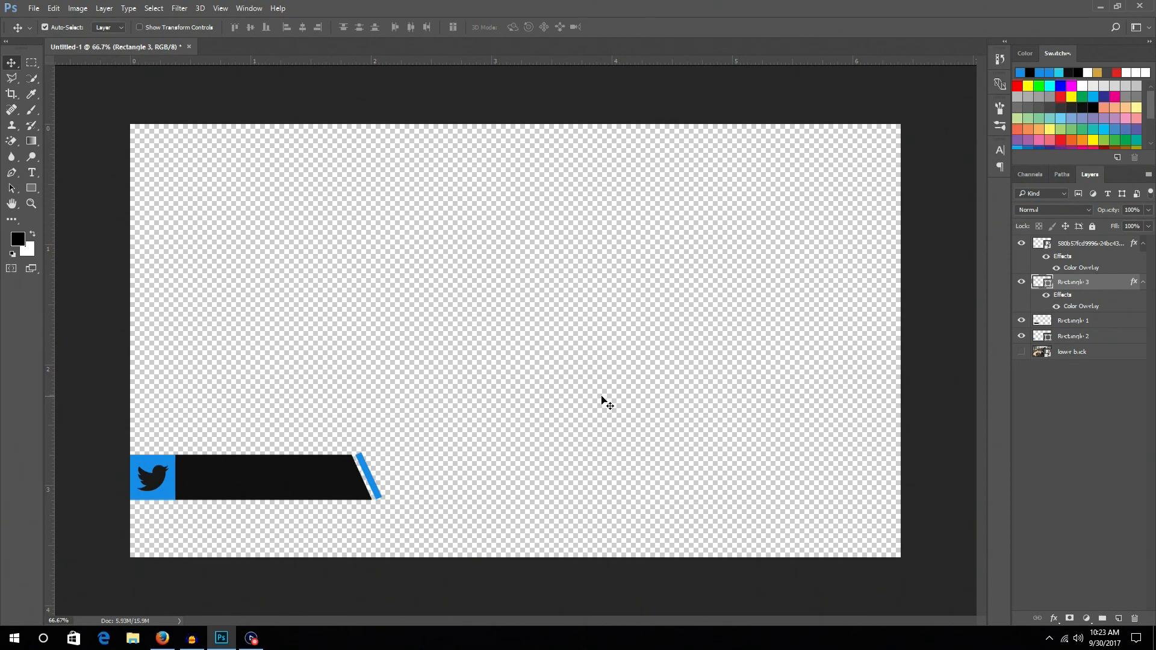
{"action": "key", "text": "ctrl+plus"}
{"action": "key", "text": "space"}
{"action": "left_click_drag", "start_coordinate": [324, 429], "coordinate": [634, 287]}
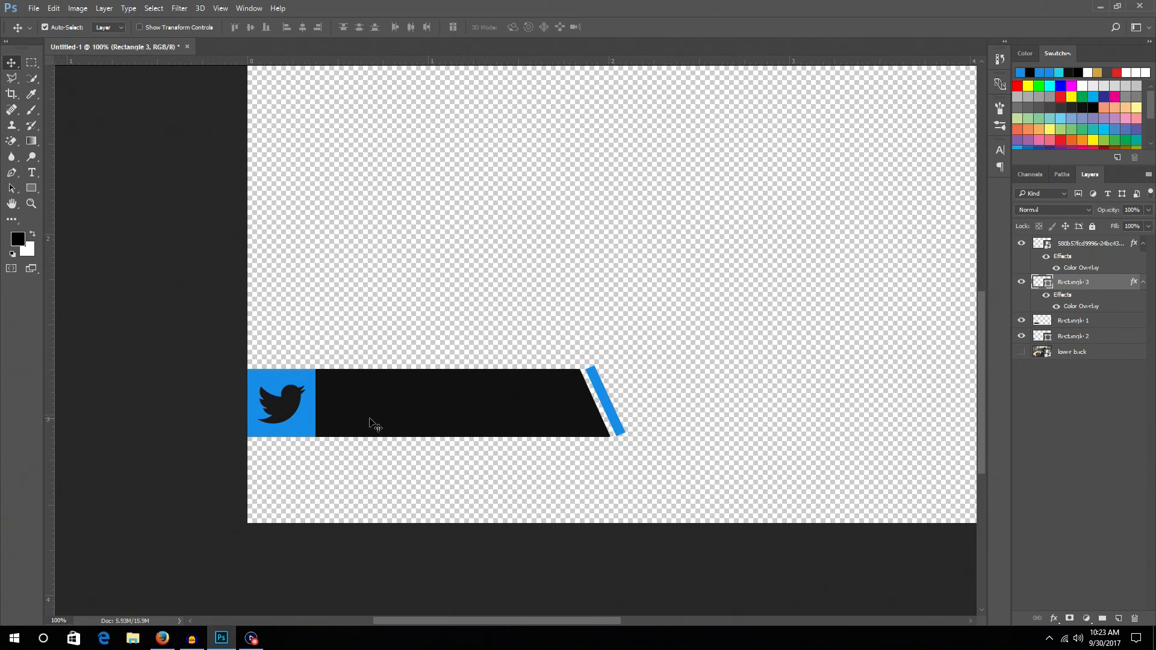
{"action": "left_click", "coordinate": [32, 173]}
{"action": "left_click", "coordinate": [362, 408]}
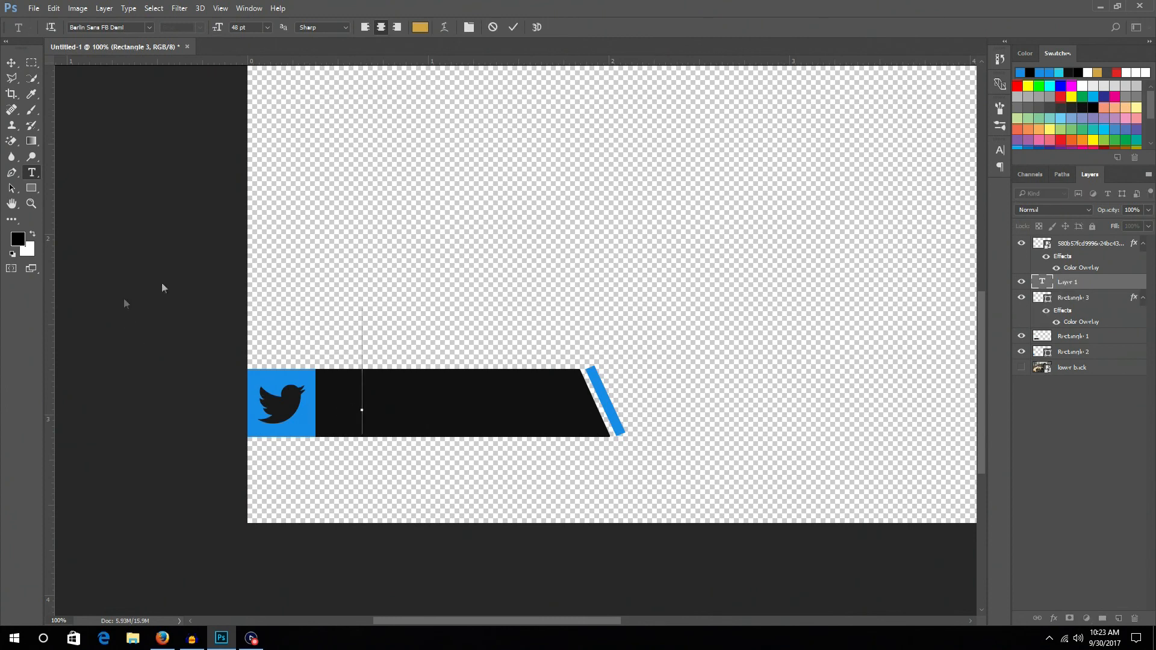
{"action": "left_click", "coordinate": [420, 28]}
{"action": "type", "text": "ffffff"}
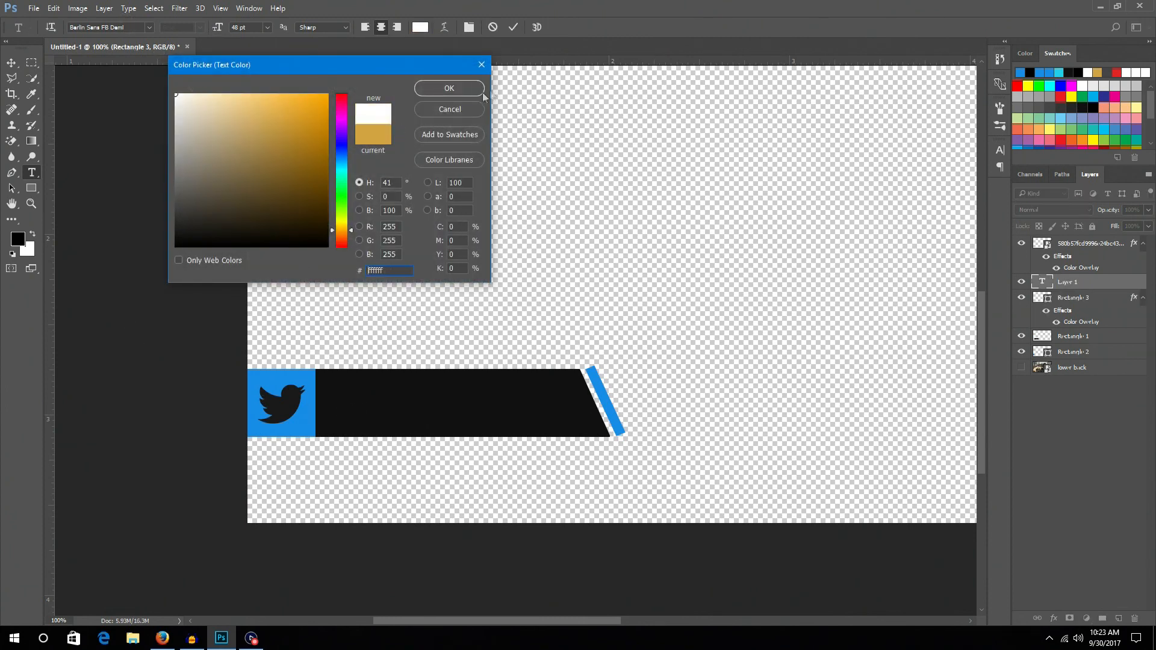
{"action": "left_click", "coordinate": [456, 92]}
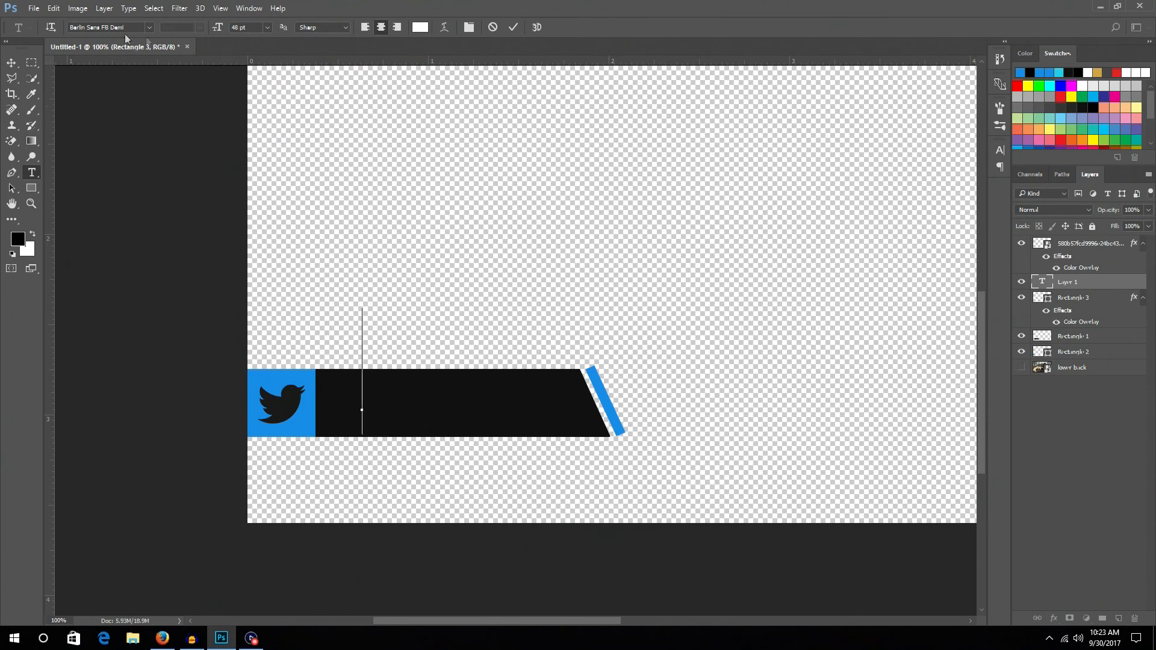
{"action": "type", "text": "@flow_gfx"}
{"action": "left_click", "coordinate": [11, 65]}
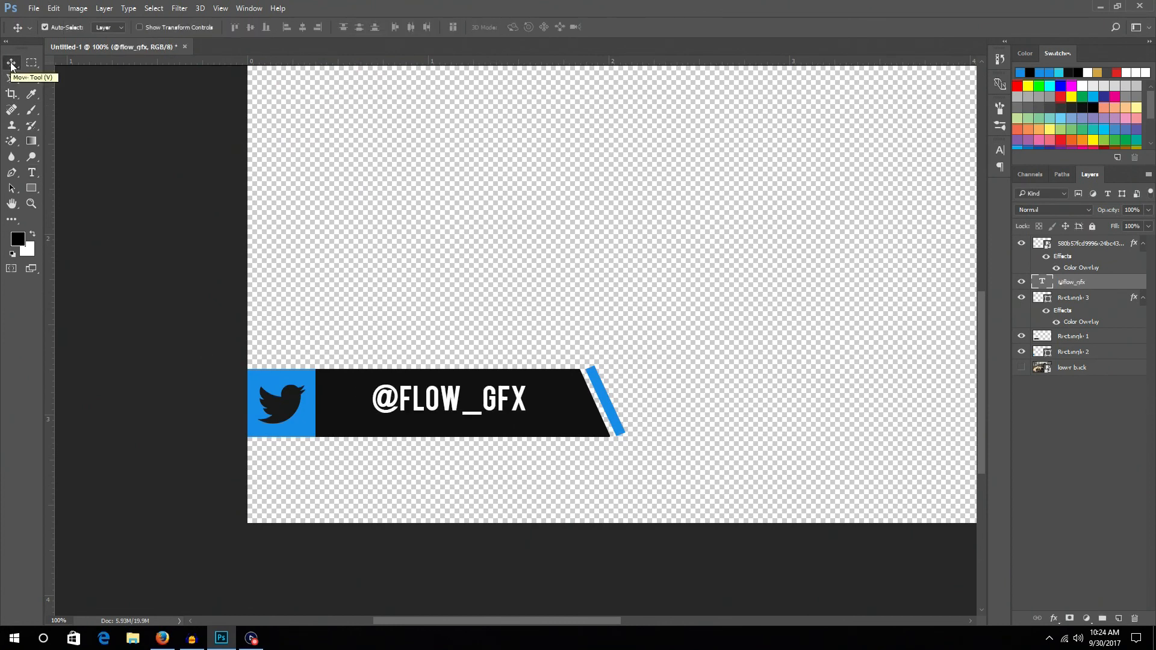
{"action": "left_click_drag", "start_coordinate": [433, 409], "coordinate": [387, 397]}
{"action": "key", "text": "ctrl+t"}
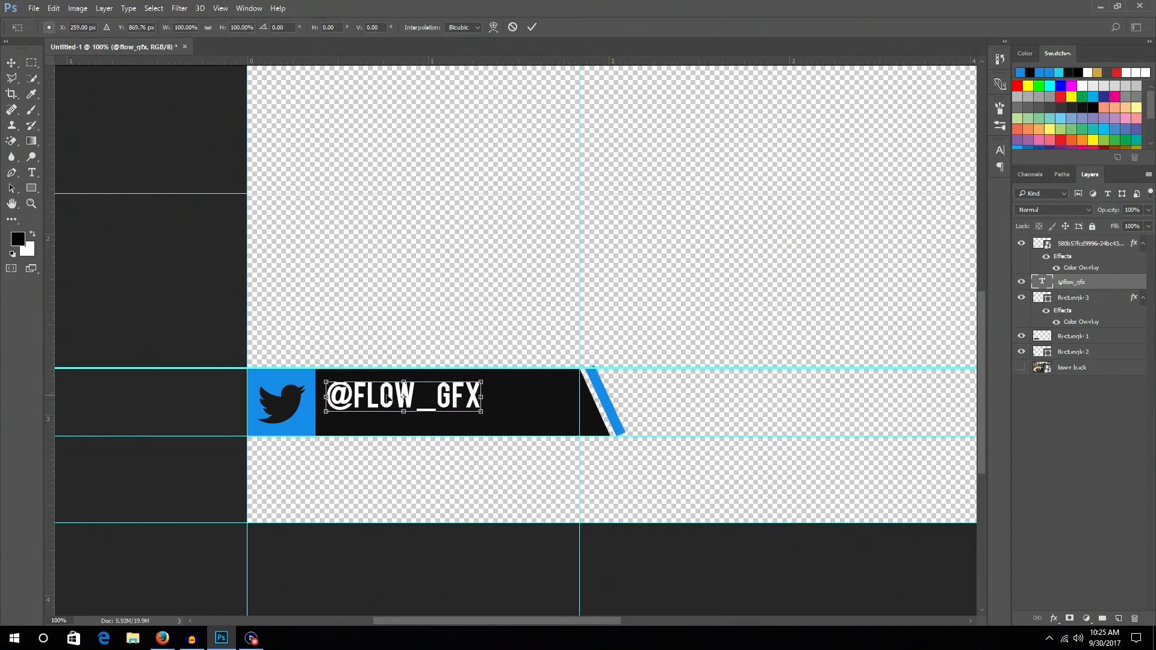
{"action": "left_click_drag", "start_coordinate": [319, 381], "coordinate": [354, 388]}
{"action": "left_click_drag", "start_coordinate": [442, 407], "coordinate": [491, 416]}
{"action": "key", "text": "Return"}
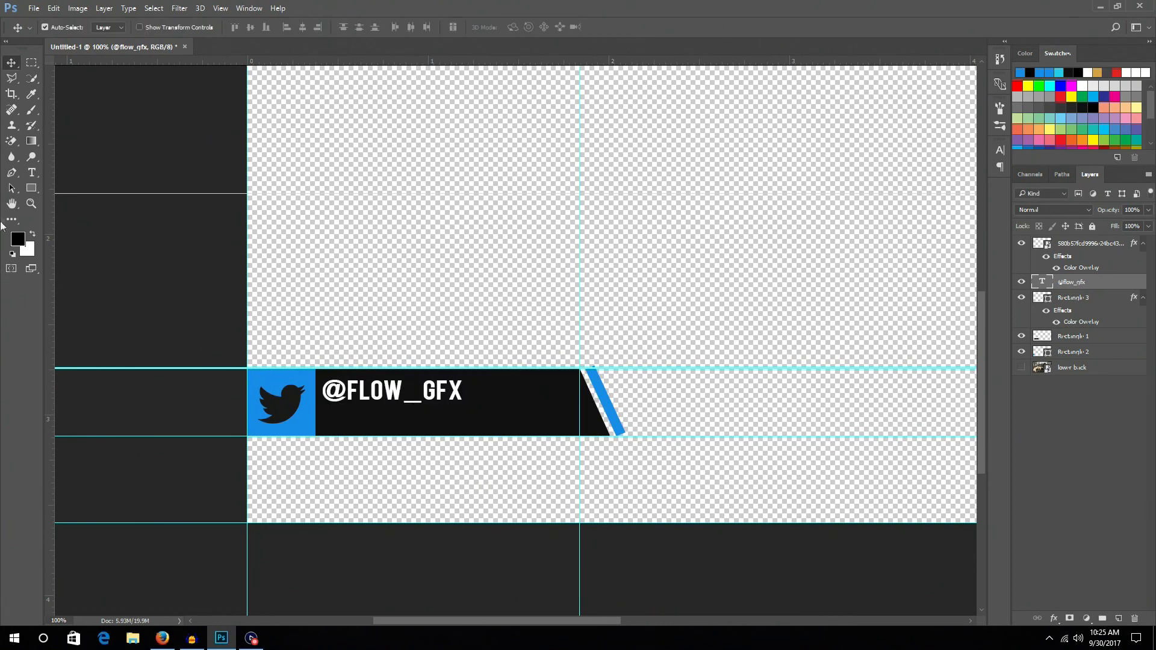
{"action": "left_click", "coordinate": [32, 174]}
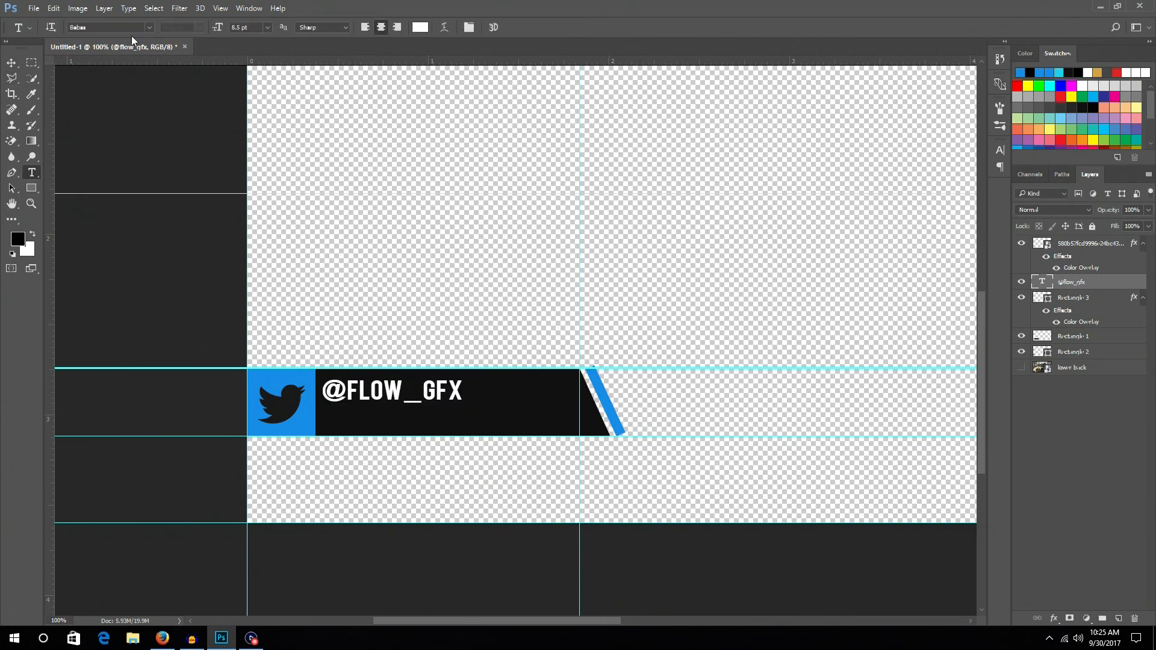
{"action": "left_click", "coordinate": [150, 31]}
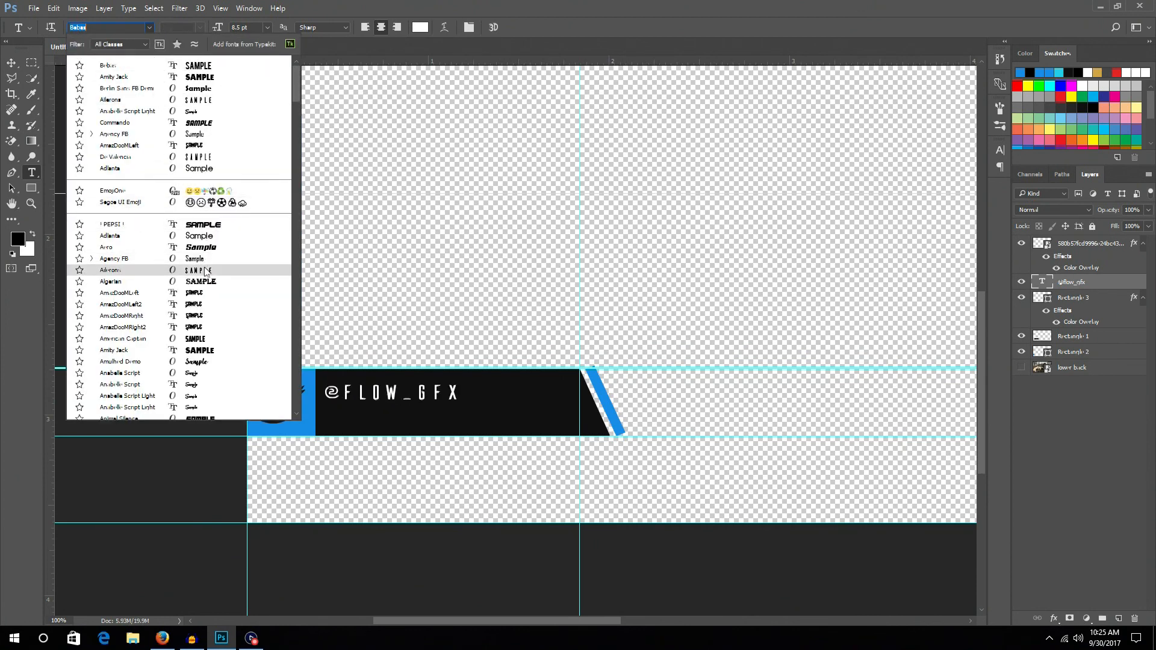
{"action": "left_click", "coordinate": [11, 63]}
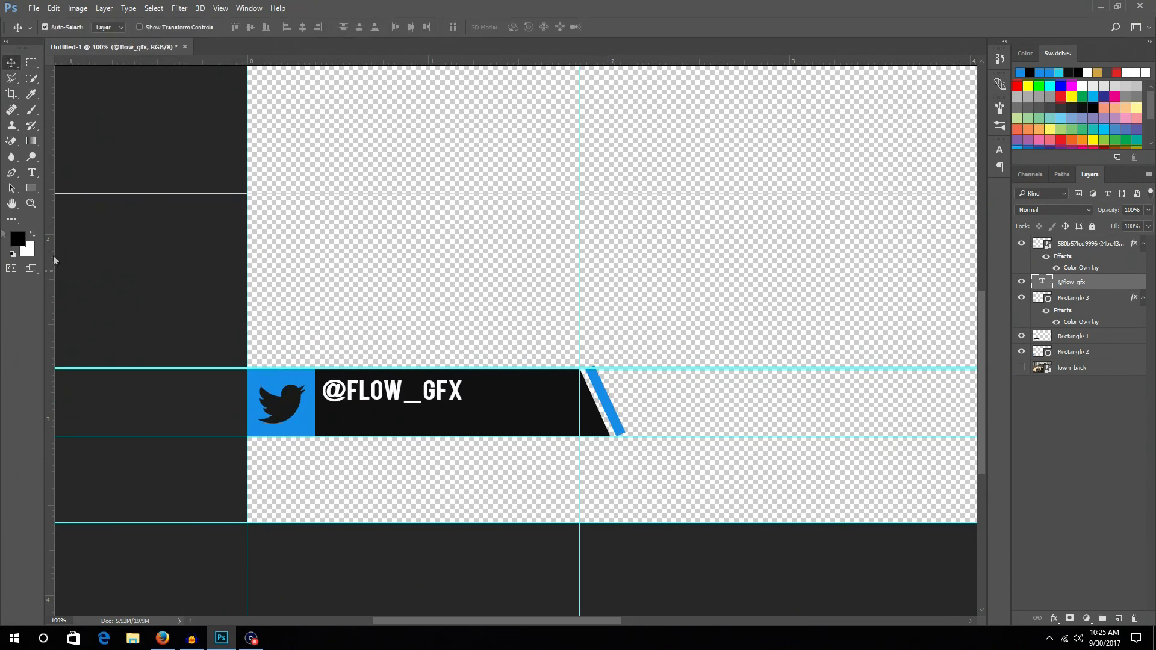
{"action": "left_click", "coordinate": [30, 173]}
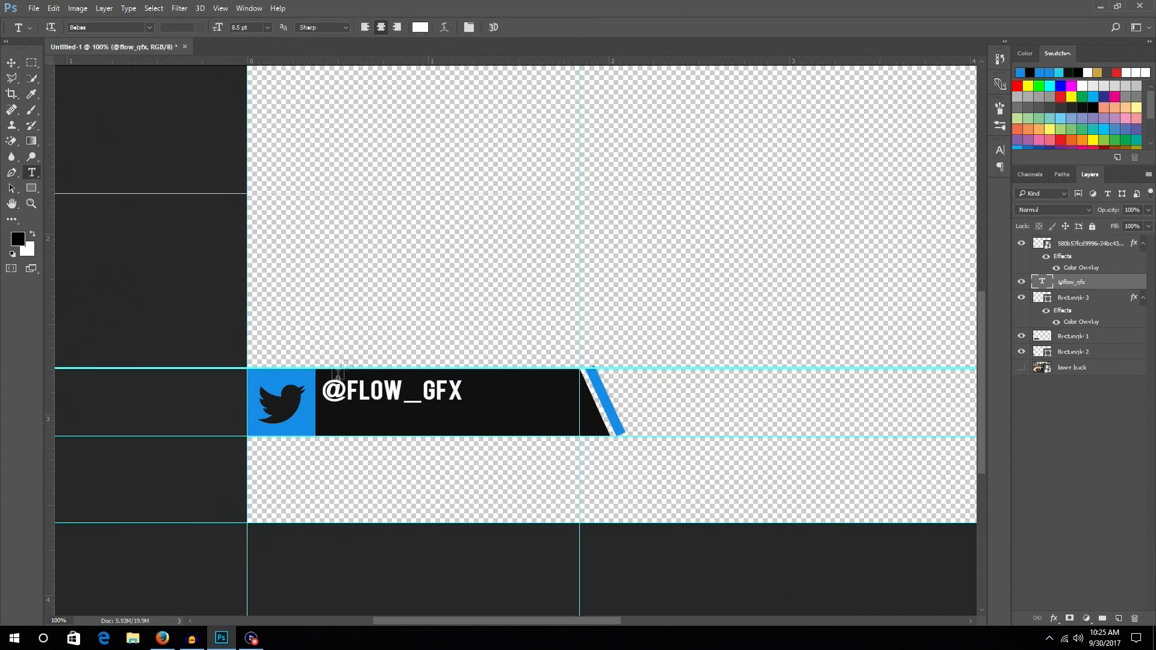
{"action": "left_click", "coordinate": [347, 325]}
{"action": "left_click", "coordinate": [150, 27]}
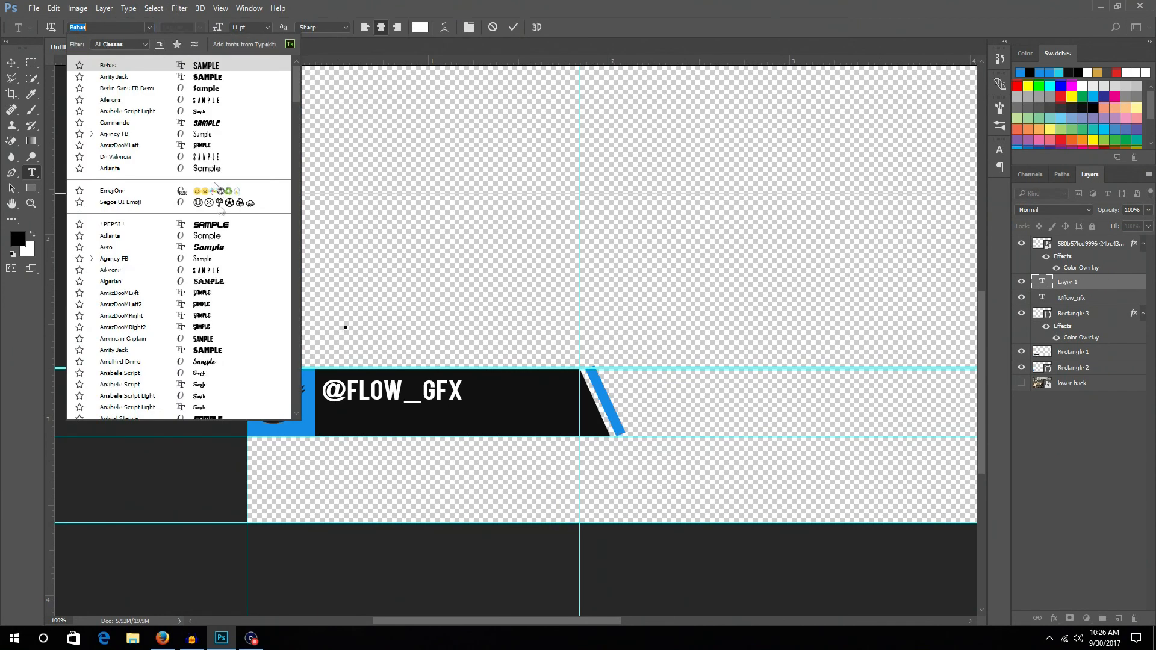
{"action": "scroll", "coordinate": [229, 274], "scroll_direction": "down", "scroll_amount": 6}
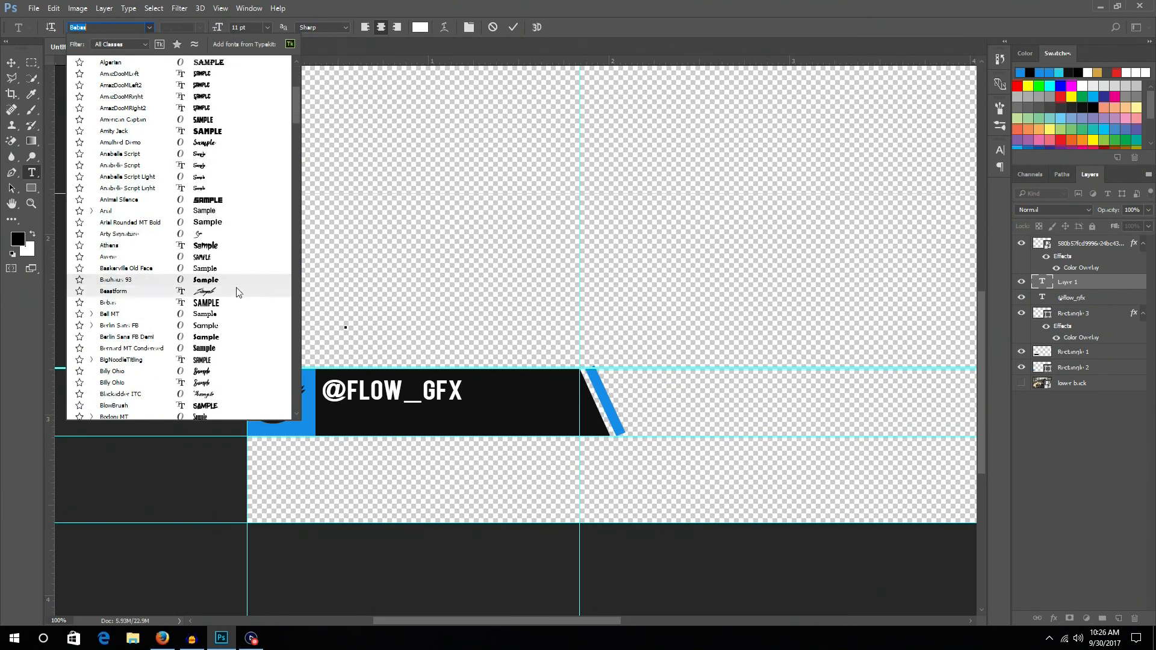
{"action": "left_click", "coordinate": [121, 165]}
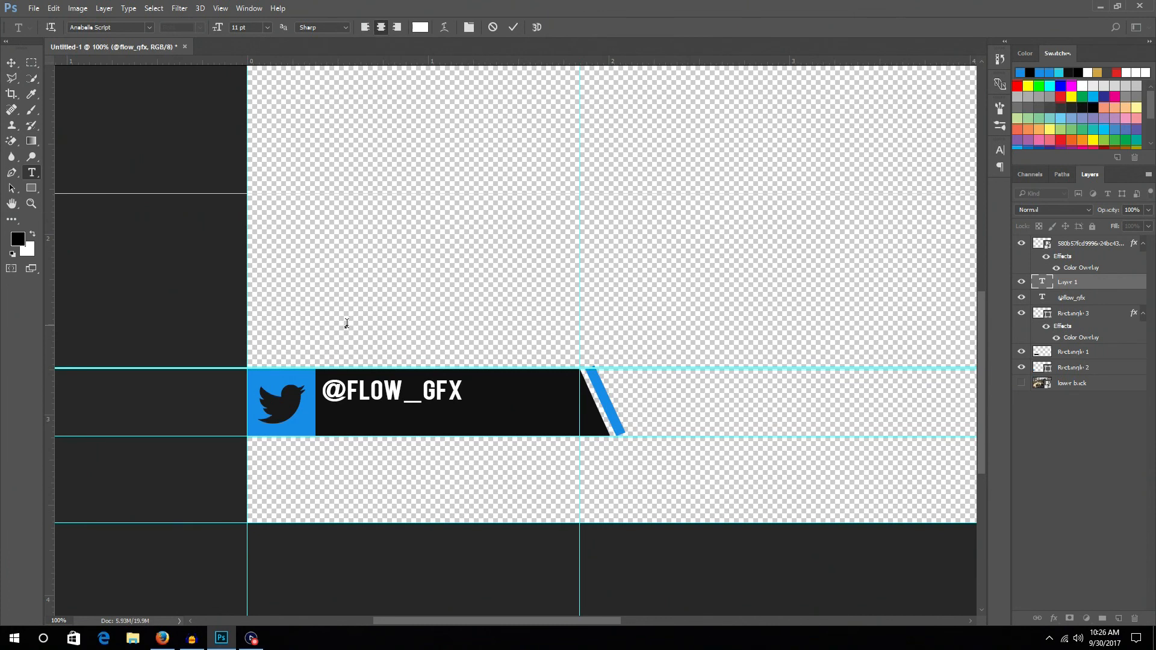
{"action": "type", "text": "follow me on Twitter"}
{"action": "key", "text": "ctrl+a"}
{"action": "left_click", "coordinate": [11, 62]}
{"action": "left_click_drag", "start_coordinate": [362, 310], "coordinate": [419, 447]}
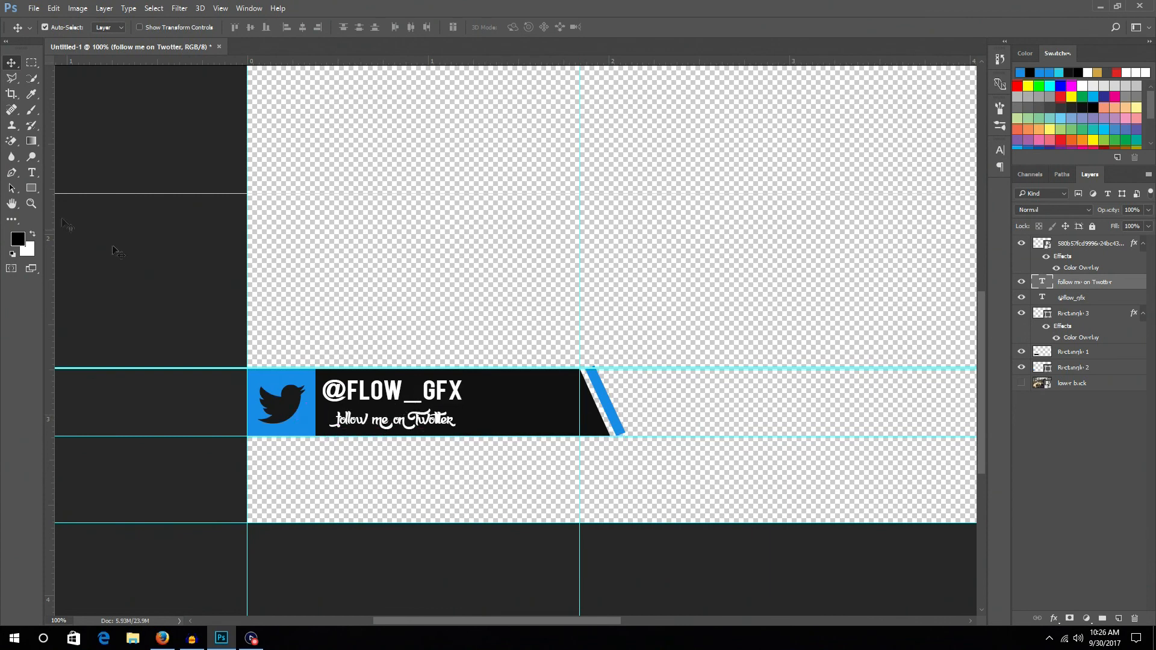
{"action": "left_click", "coordinate": [29, 174]}
{"action": "left_click_drag", "start_coordinate": [335, 420], "coordinate": [503, 419]}
{"action": "left_click", "coordinate": [149, 27]}
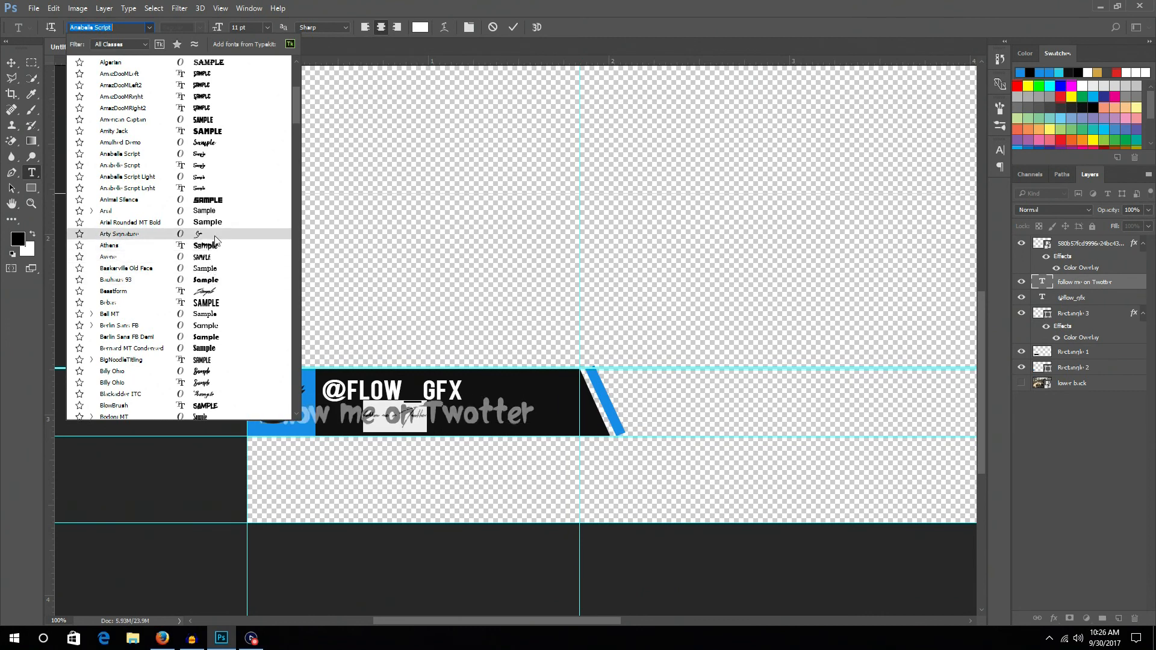
{"action": "scroll", "coordinate": [215, 206], "scroll_direction": "down", "scroll_amount": 5}
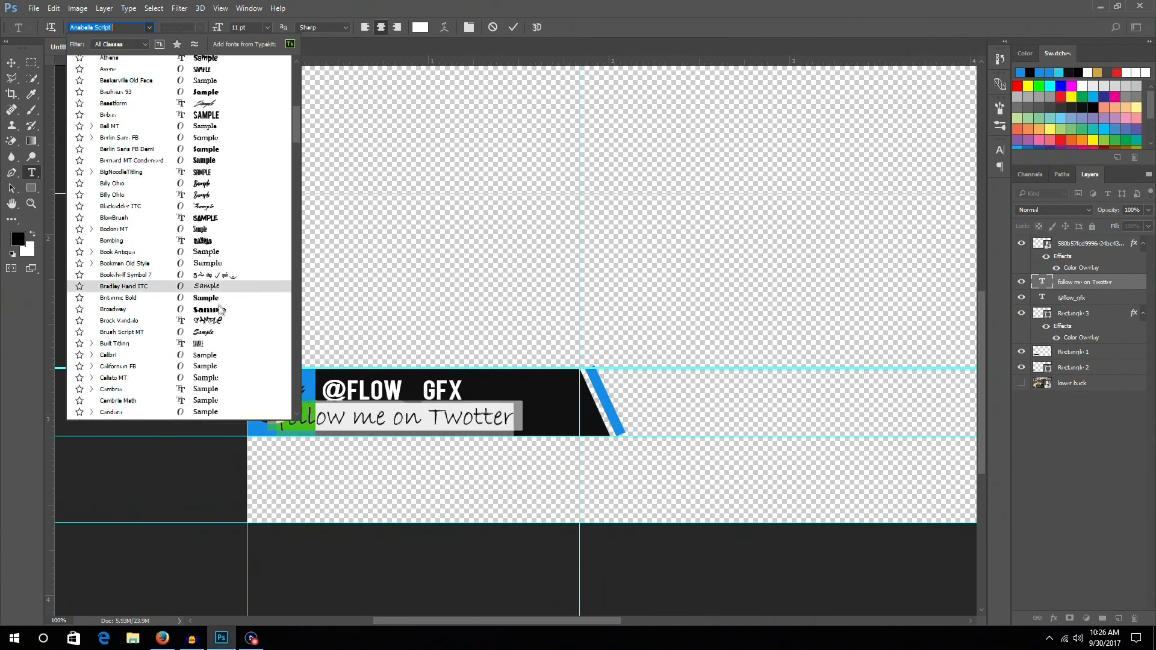
{"action": "left_click", "coordinate": [212, 343]}
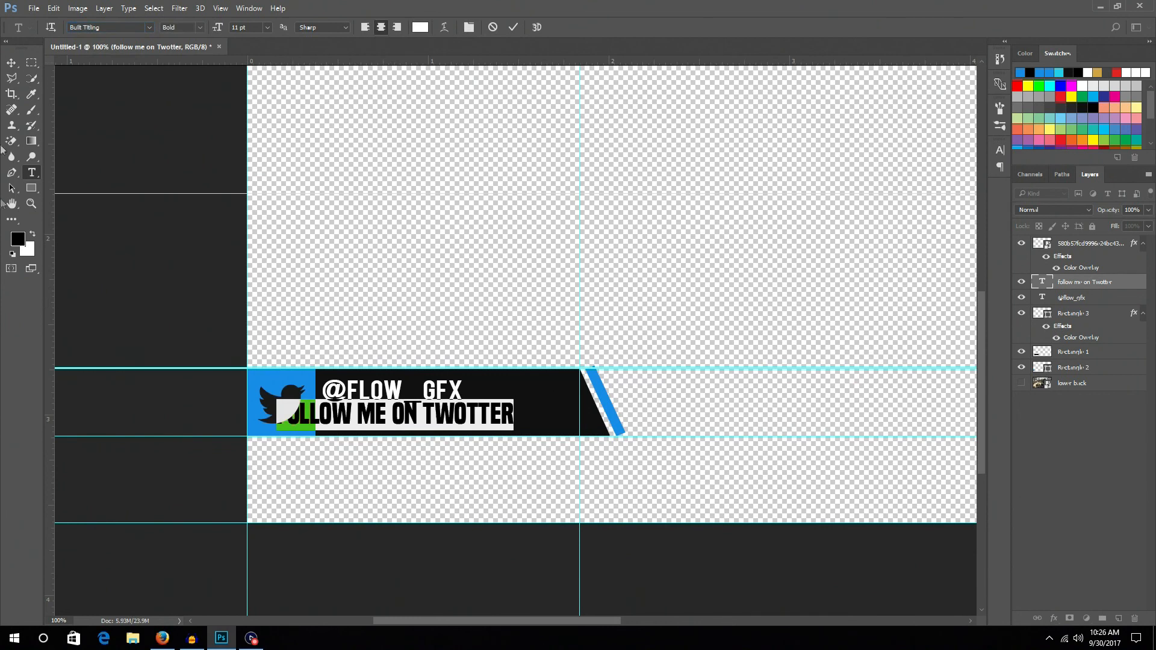
{"action": "left_click", "coordinate": [12, 63]}
{"action": "left_click_drag", "start_coordinate": [451, 417], "coordinate": [493, 427]}
{"action": "key", "text": "ctrl+t"}
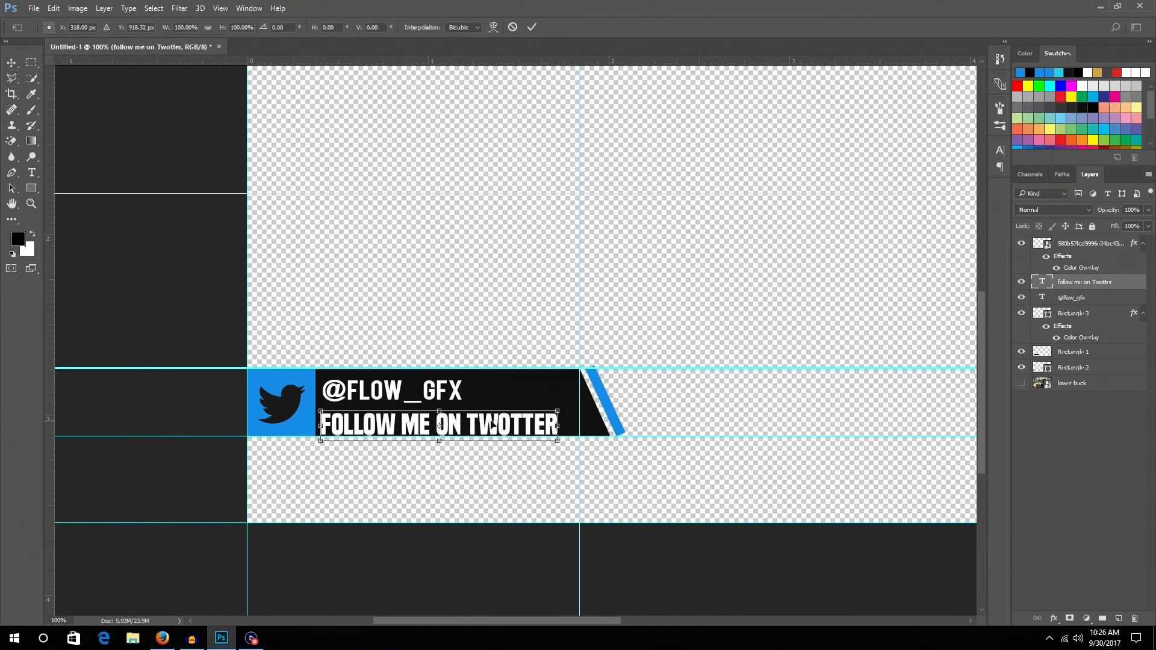
{"action": "key", "text": "Return"}
{"action": "left_click", "coordinate": [32, 172]}
{"action": "left_click", "coordinate": [376, 428]}
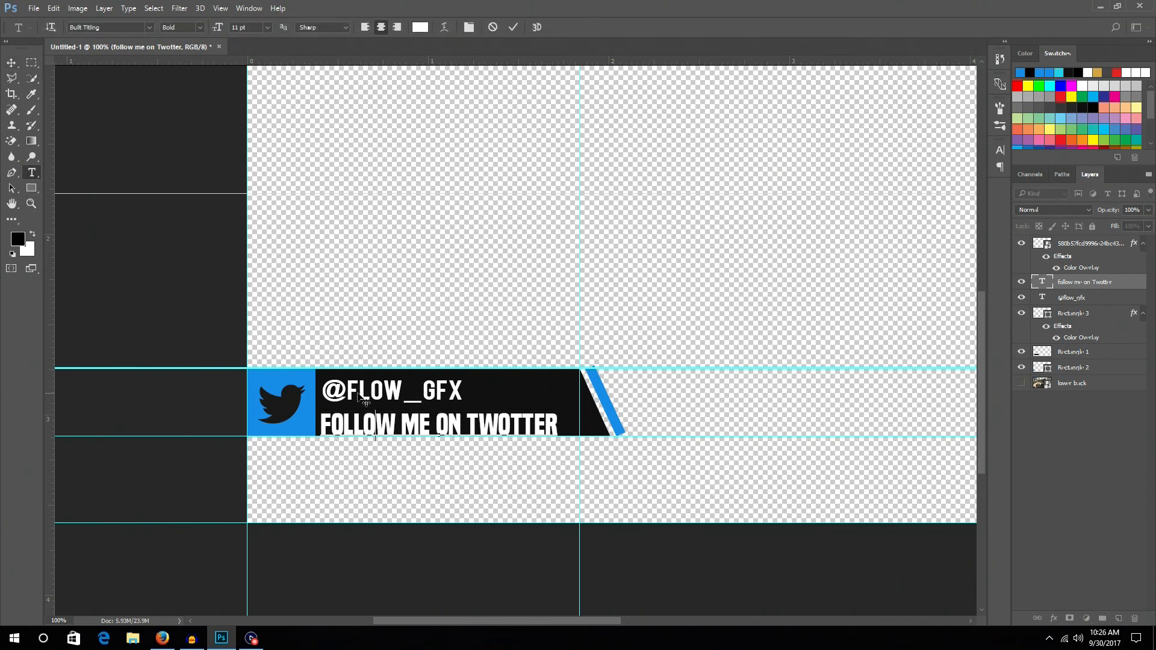
{"action": "left_click", "coordinate": [11, 62]}
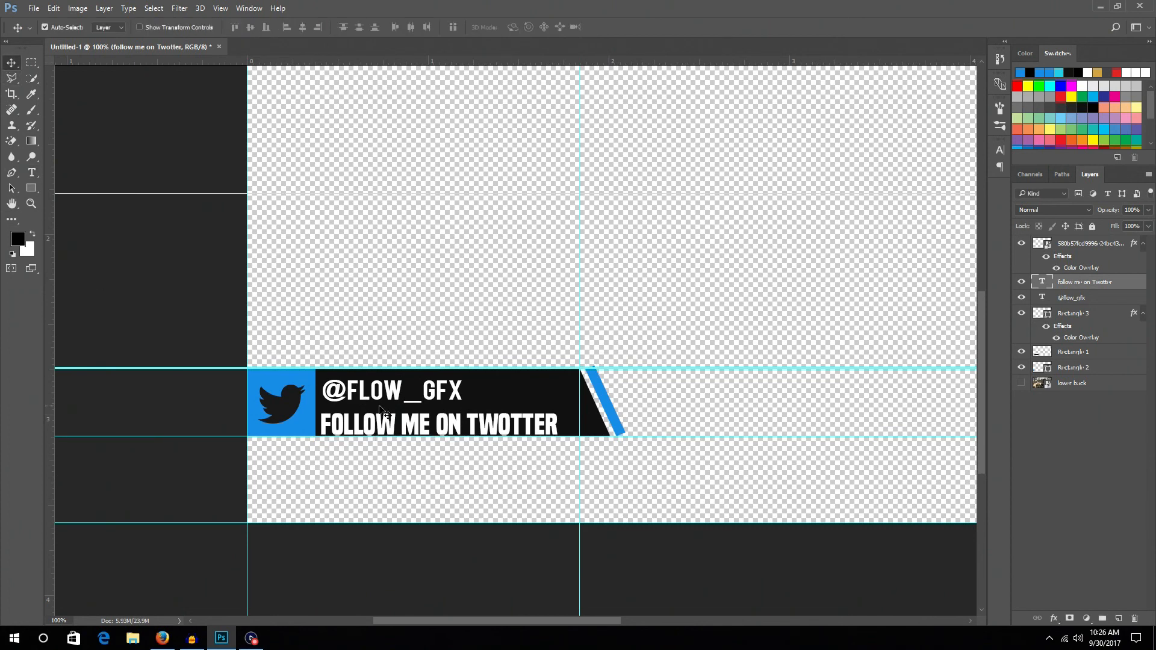
Scale the tagline down to about 7 pt and place it within the dark bar's lower part
{"action": "key", "text": "ctrl+t"}
{"action": "left_click_drag", "start_coordinate": [560, 443], "coordinate": [504, 433]}
{"action": "left_click_drag", "start_coordinate": [413, 433], "coordinate": [439, 427]}
{"action": "key", "text": "Return"}
Correct the misspelled last word of the tagline so it reads "follow me on Twitter"
{"action": "left_click", "coordinate": [32, 173]}
{"action": "left_click", "coordinate": [499, 422]}
{"action": "key", "text": "BackSpace"}
{"action": "key", "text": "BackSpace"}
{"action": "key", "text": "BackSpace"}
{"action": "key", "text": "BackSpace"}
{"action": "key", "text": "BackSpace"}
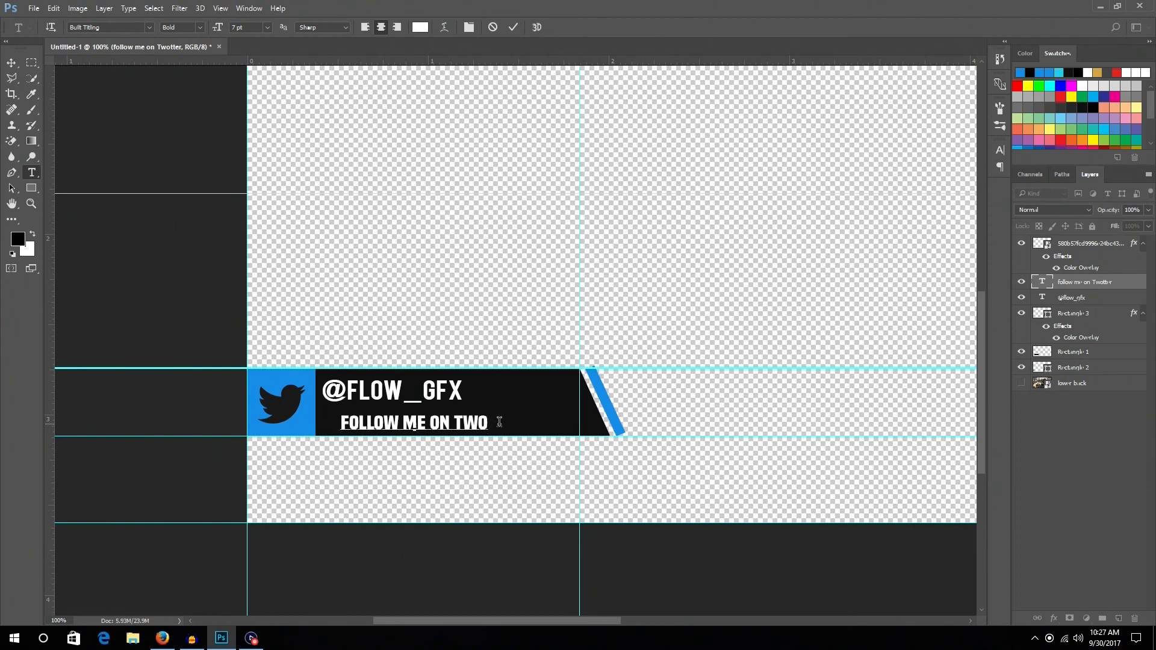
{"action": "type", "text": "itter"}
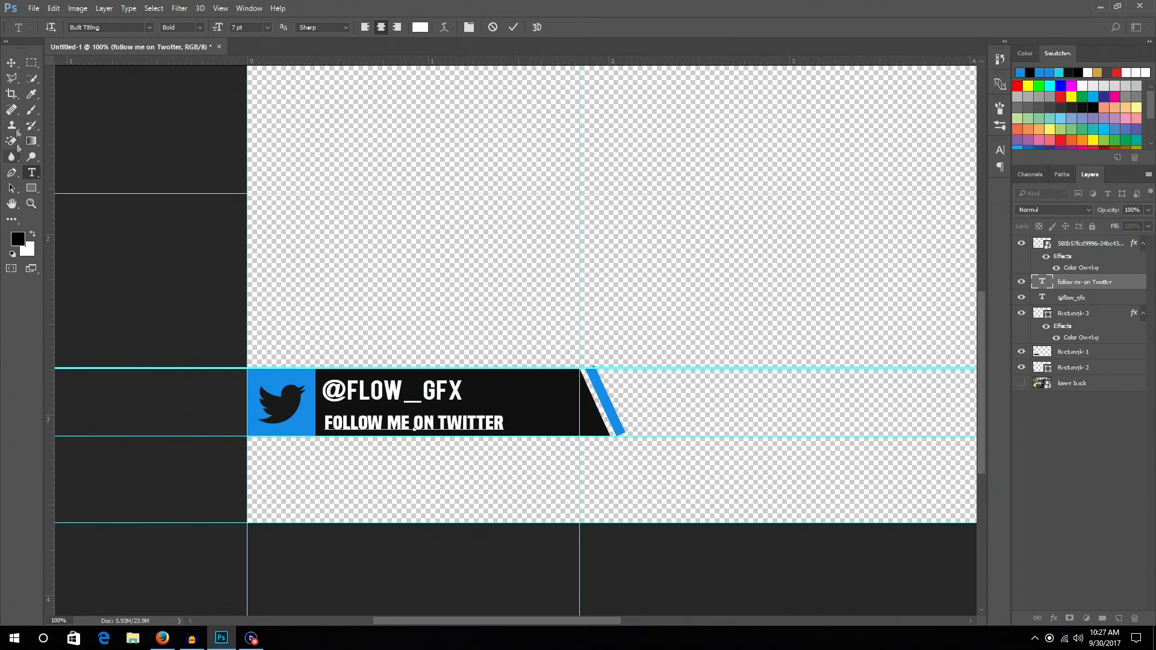
{"action": "left_click", "coordinate": [11, 62]}
Add a single exclamation mark at the end of the tagline
{"action": "left_click", "coordinate": [32, 172]}
{"action": "left_click", "coordinate": [494, 427]}
{"action": "type", "text": "!!"}
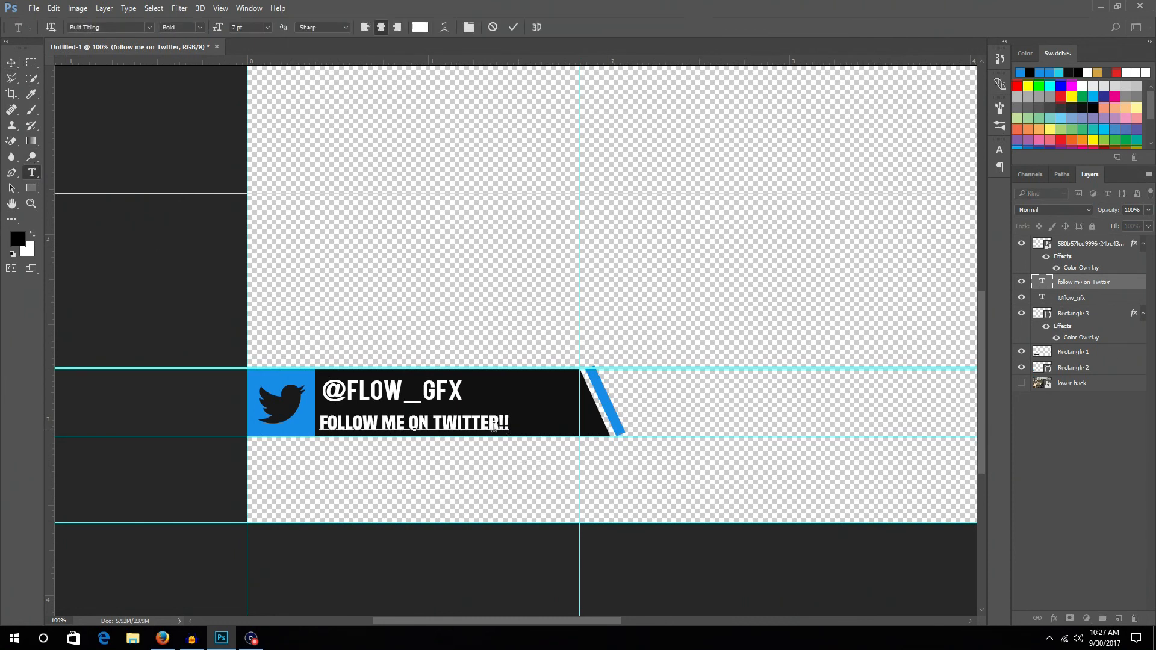
{"action": "key", "text": "BackSpace"}
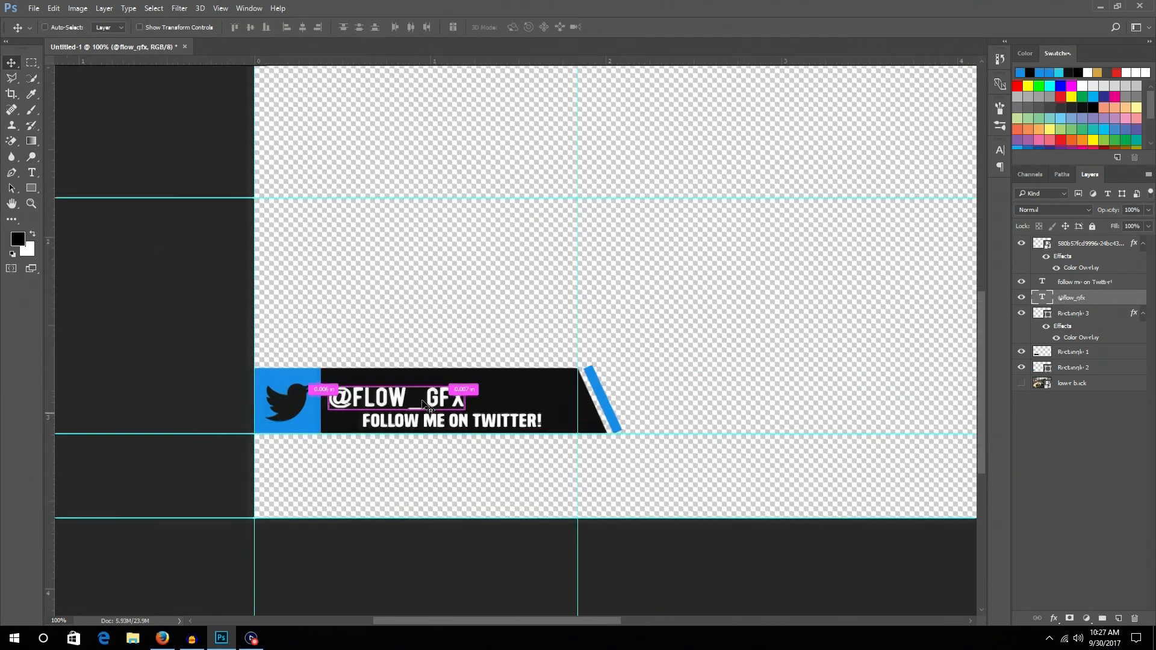
Hide the guides on the canvas
{"action": "key", "text": "ctrl+minus"}
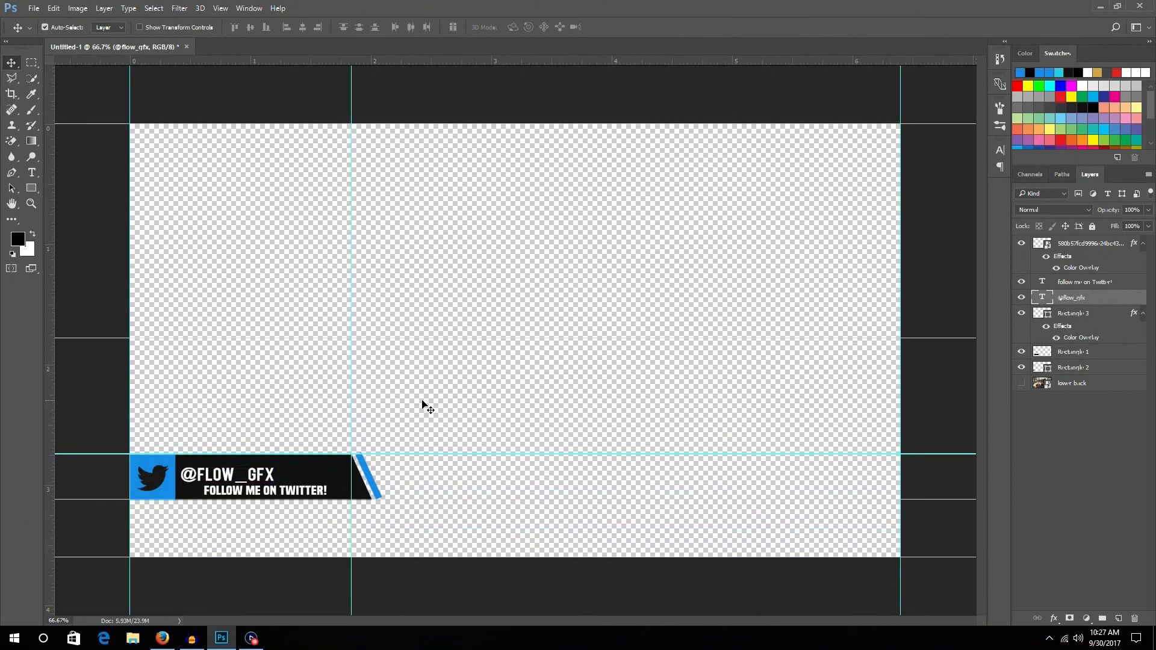
{"action": "key", "text": "ctrl+semicolon"}
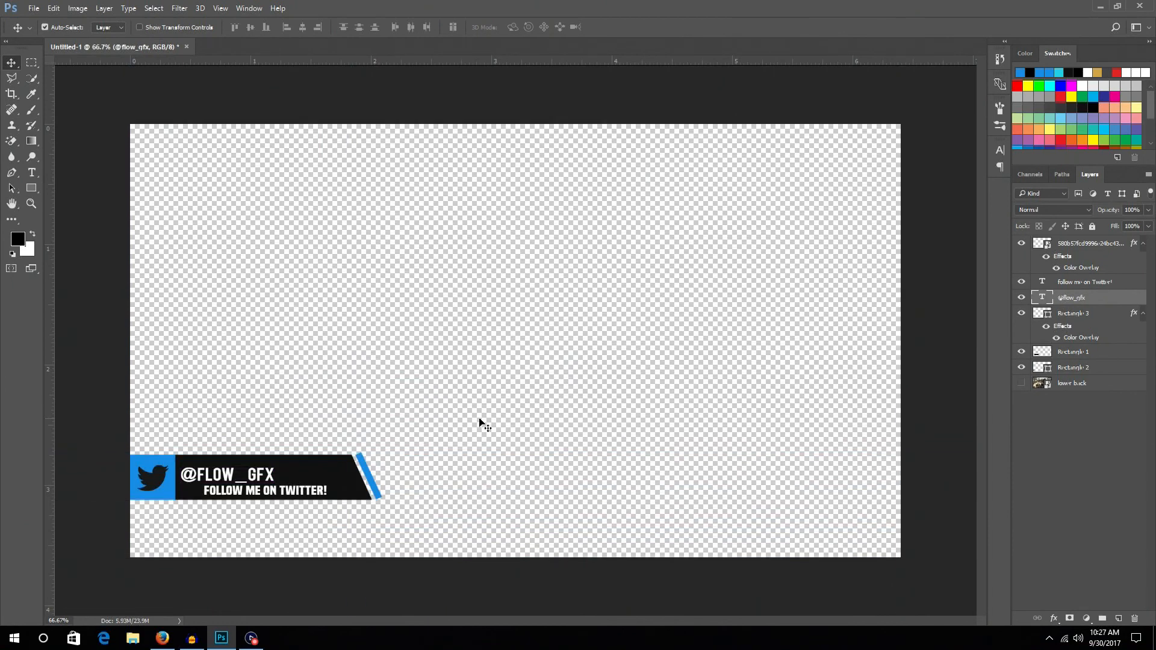
{"action": "key", "text": "ctrl+plus"}
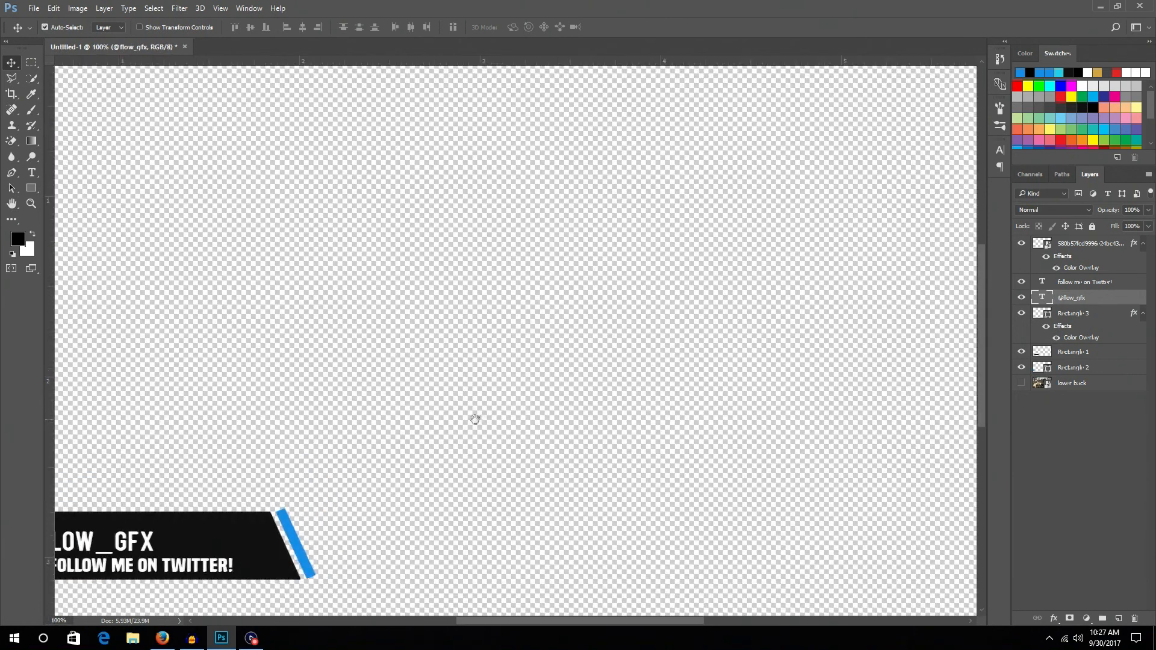
{"action": "left_click_drag", "start_coordinate": [476, 419], "coordinate": [777, 298]}
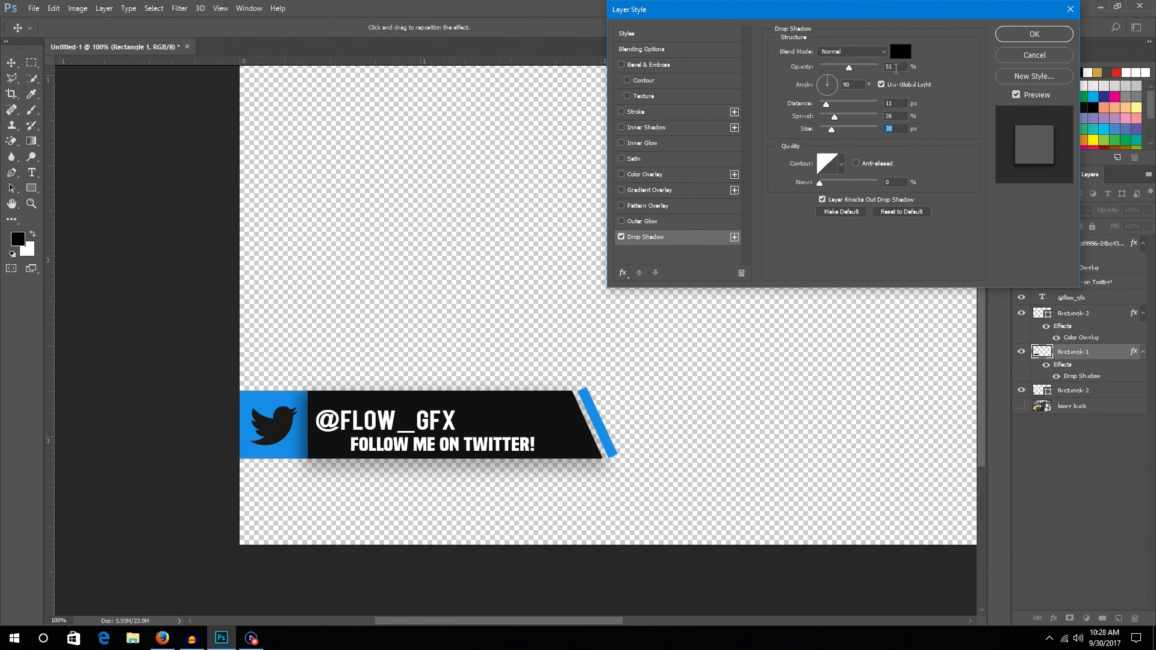
Lower the opacity of the dark bar's drop shadow to about 35%
{"action": "double_click", "coordinate": [895, 103]}
{"action": "left_click_drag", "start_coordinate": [844, 67], "coordinate": [840, 67]}
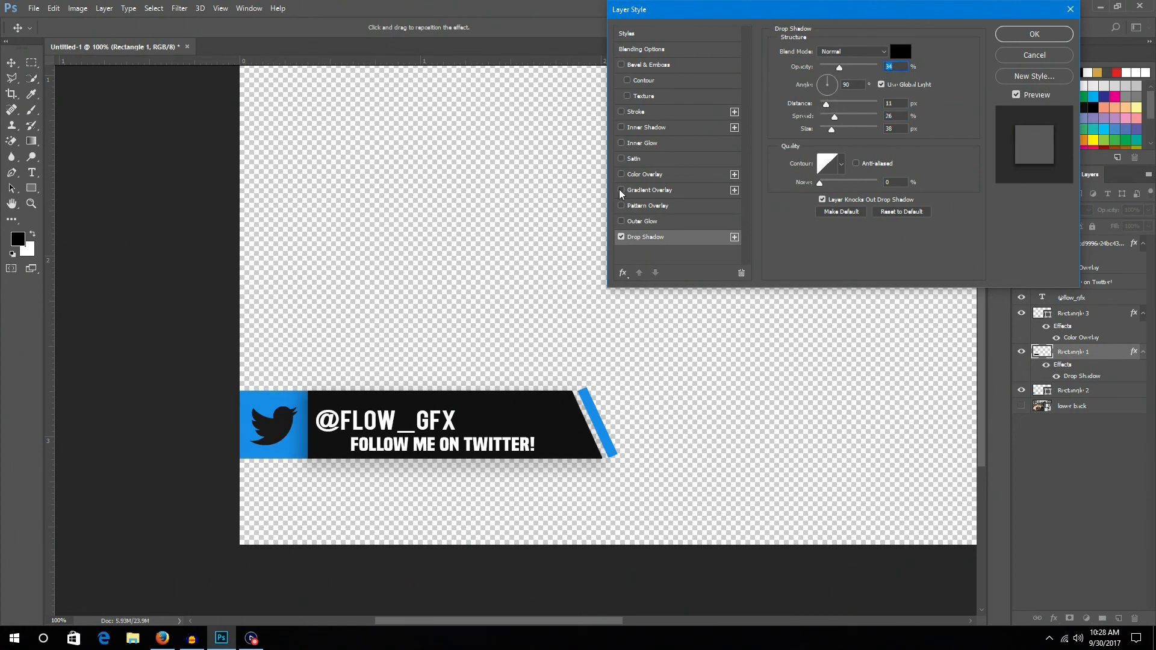
Add an inner shadow to the dark bar in grey 656565 and raise its opacity slightly
{"action": "left_click_drag", "start_coordinate": [620, 191], "coordinate": [619, 177]}
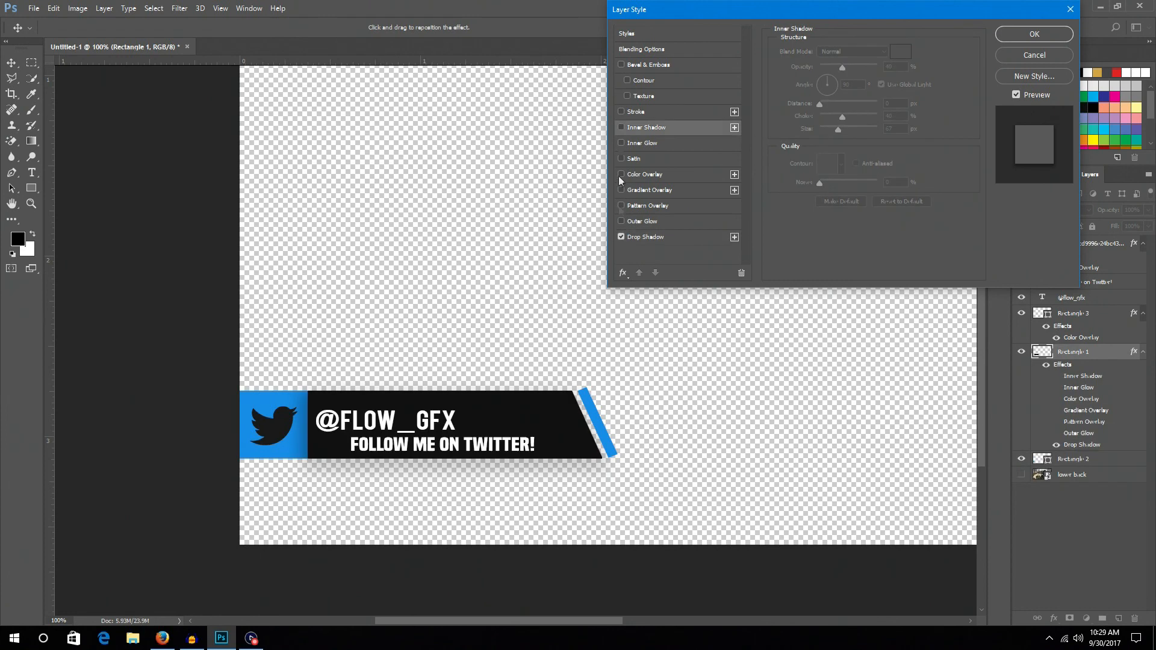
{"action": "left_click", "coordinate": [620, 127]}
{"action": "left_click", "coordinate": [898, 53]}
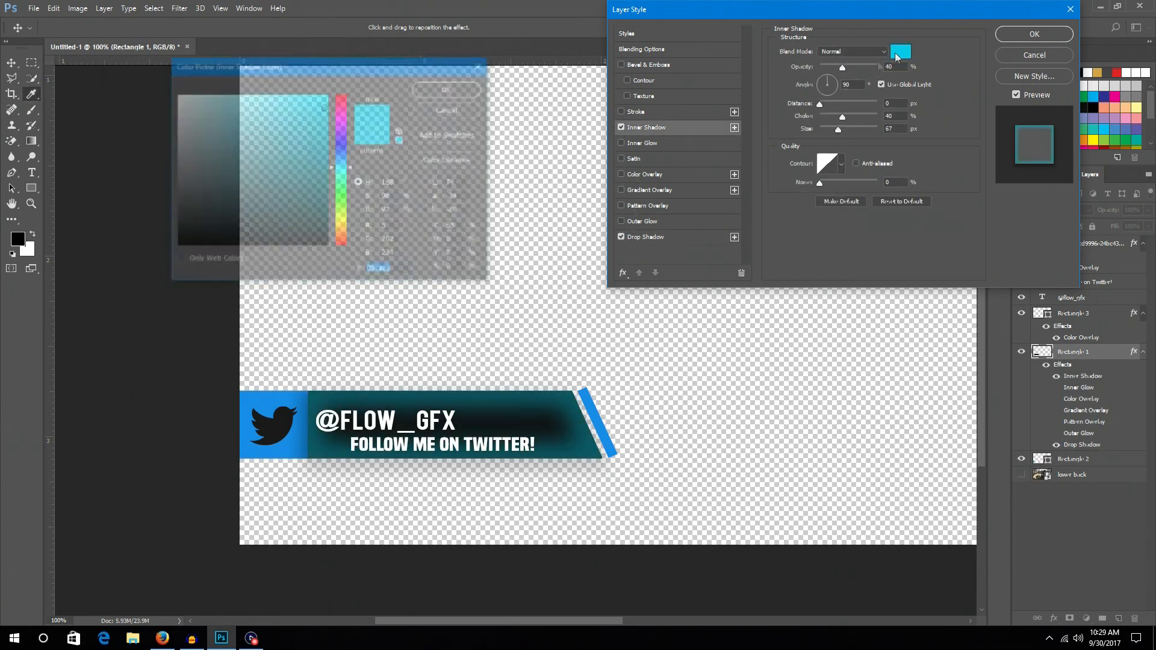
{"action": "mouse_move", "coordinate": [192, 210]}
{"action": "left_mouse_down"}
{"action": "mouse_move", "coordinate": [145, 203]}
{"action": "mouse_move", "coordinate": [189, 195]}
{"action": "mouse_move", "coordinate": [173, 187]}
{"action": "left_mouse_up"}
{"action": "left_click", "coordinate": [150, 194]}
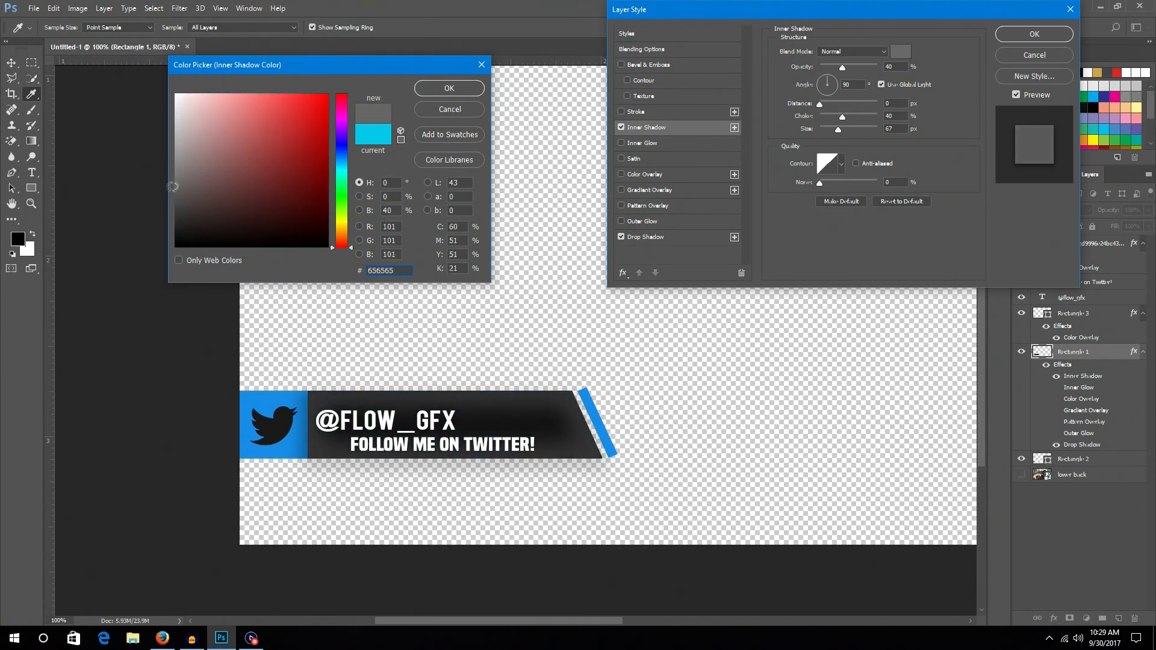
{"action": "left_click", "coordinate": [449, 88]}
{"action": "mouse_move", "coordinate": [822, 108]}
{"action": "left_mouse_down"}
{"action": "mouse_move", "coordinate": [839, 105]}
{"action": "mouse_move", "coordinate": [825, 107]}
{"action": "mouse_move", "coordinate": [835, 118]}
{"action": "mouse_move", "coordinate": [820, 116]}
{"action": "left_mouse_up"}
{"action": "left_click_drag", "start_coordinate": [842, 67], "coordinate": [849, 67]}
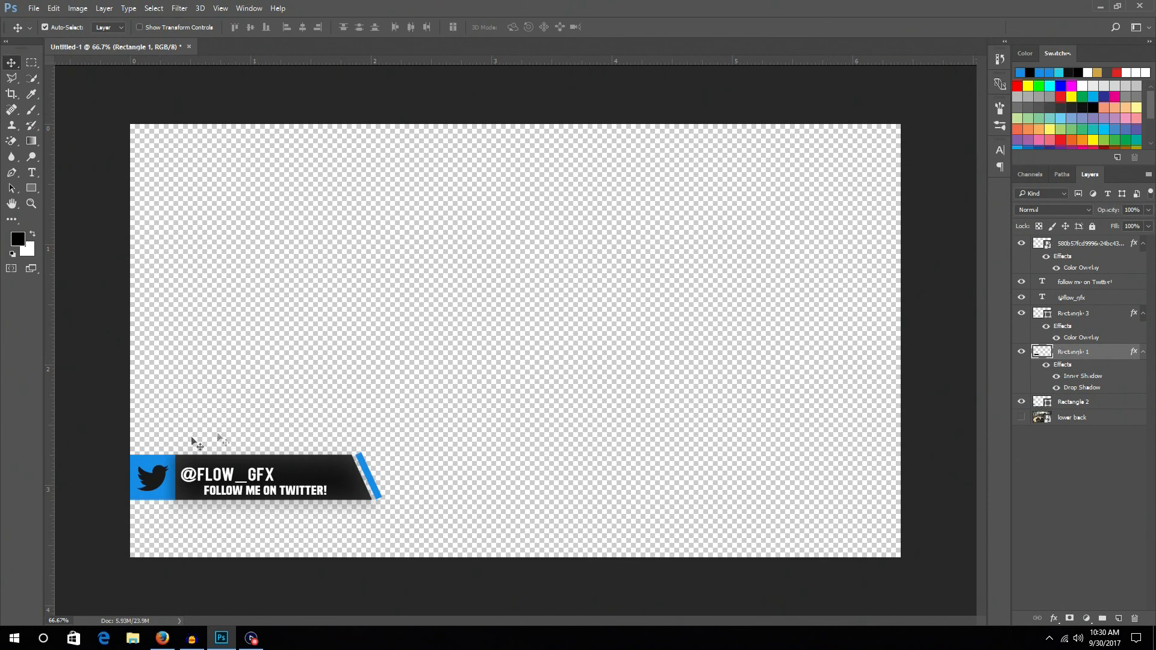
{"action": "left_click", "coordinate": [33, 8]}
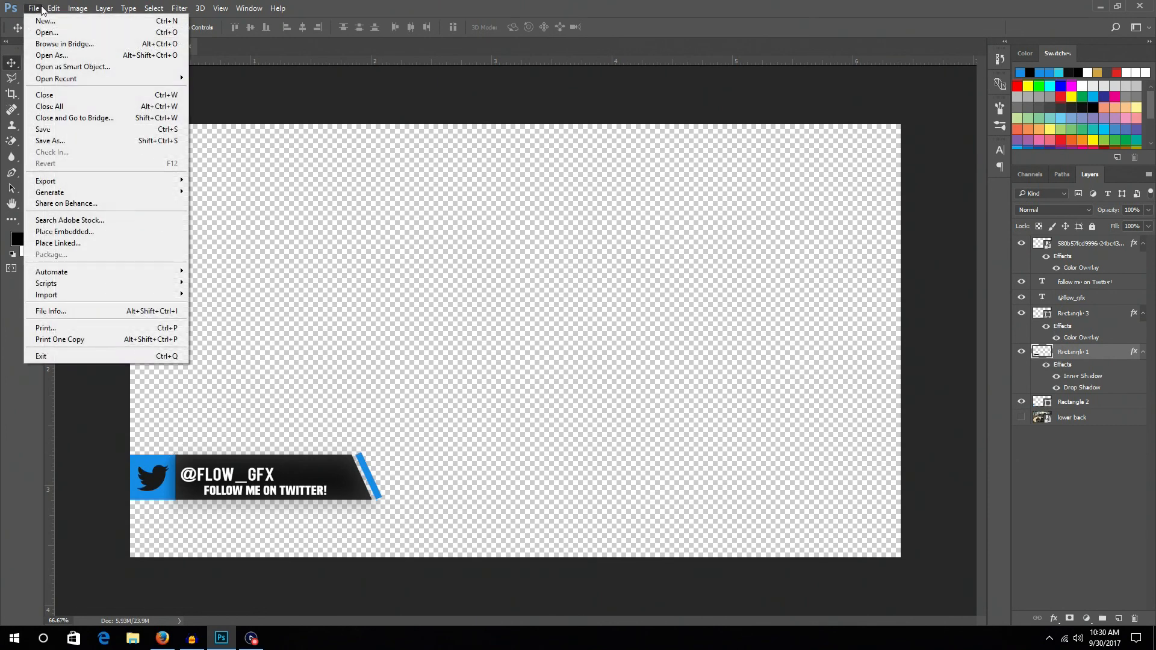
{"action": "left_click", "coordinate": [61, 140]}
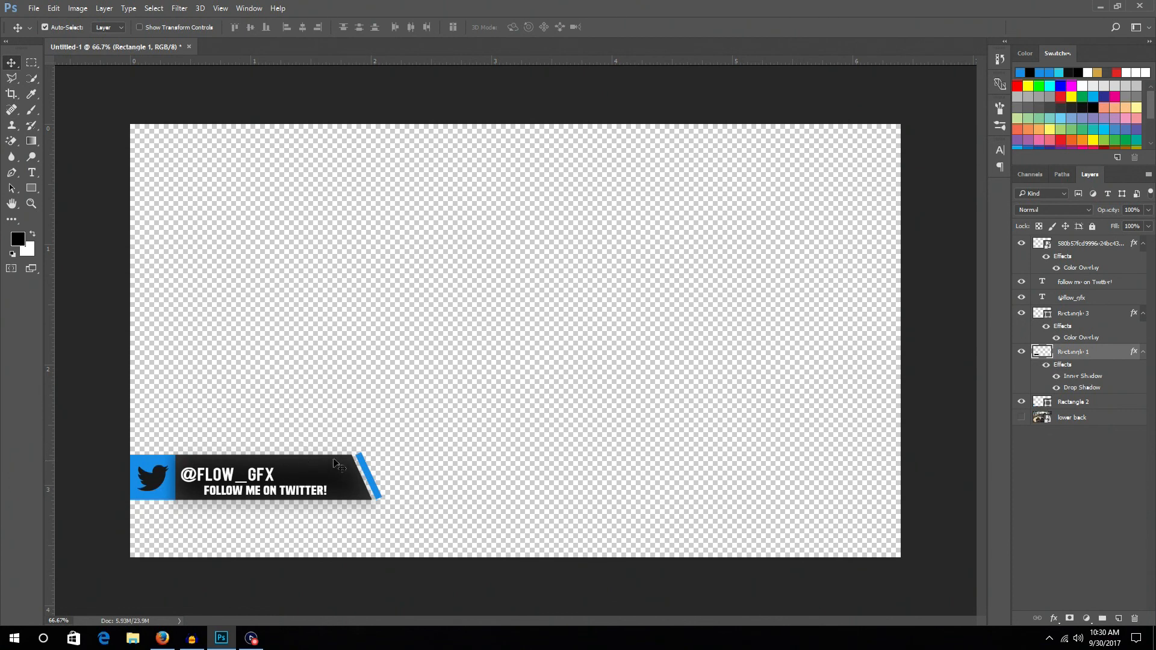
{"action": "left_click", "coordinate": [34, 8]}
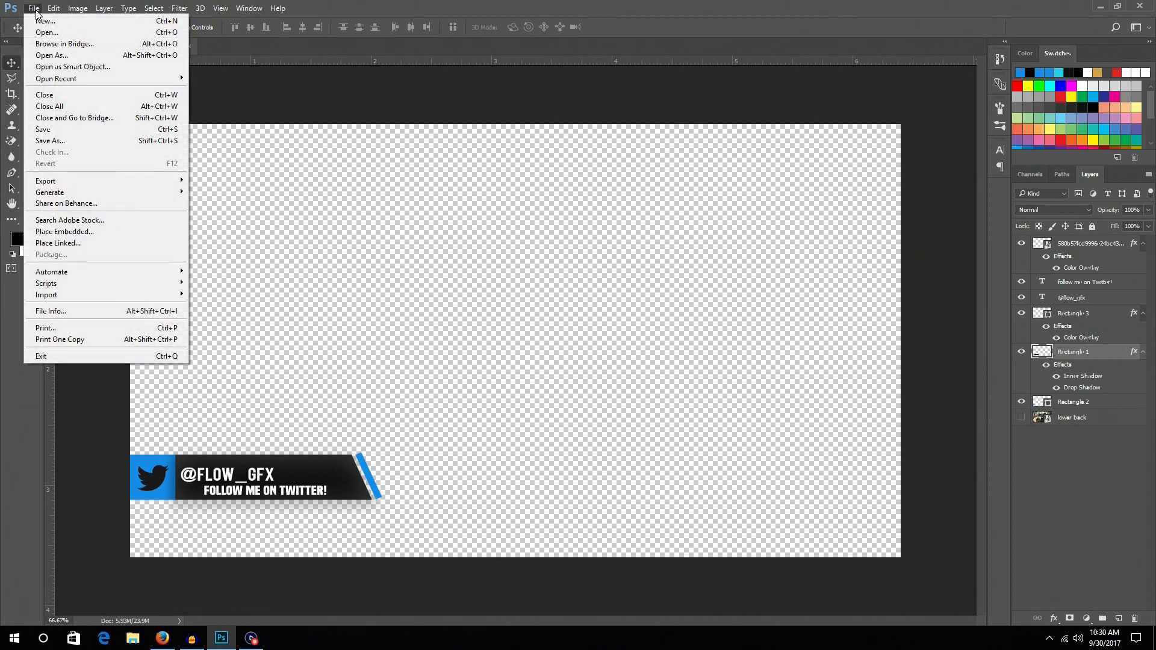
{"action": "left_click", "coordinate": [34, 8]}
{"action": "left_click", "coordinate": [34, 9]}
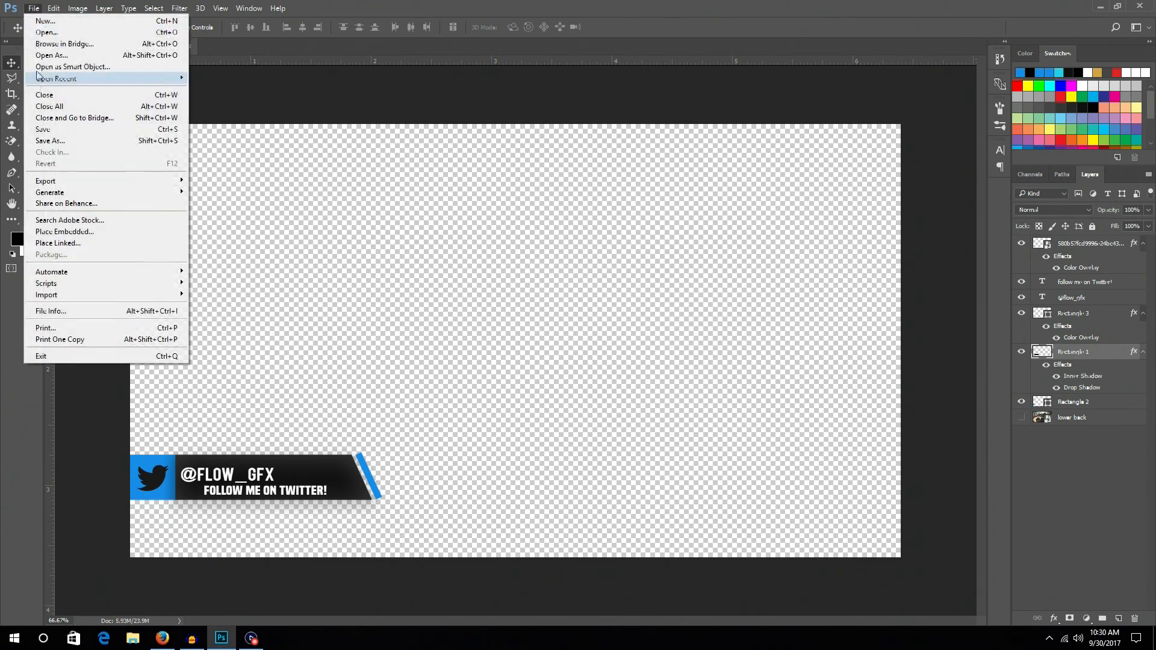
{"action": "left_click", "coordinate": [51, 140]}
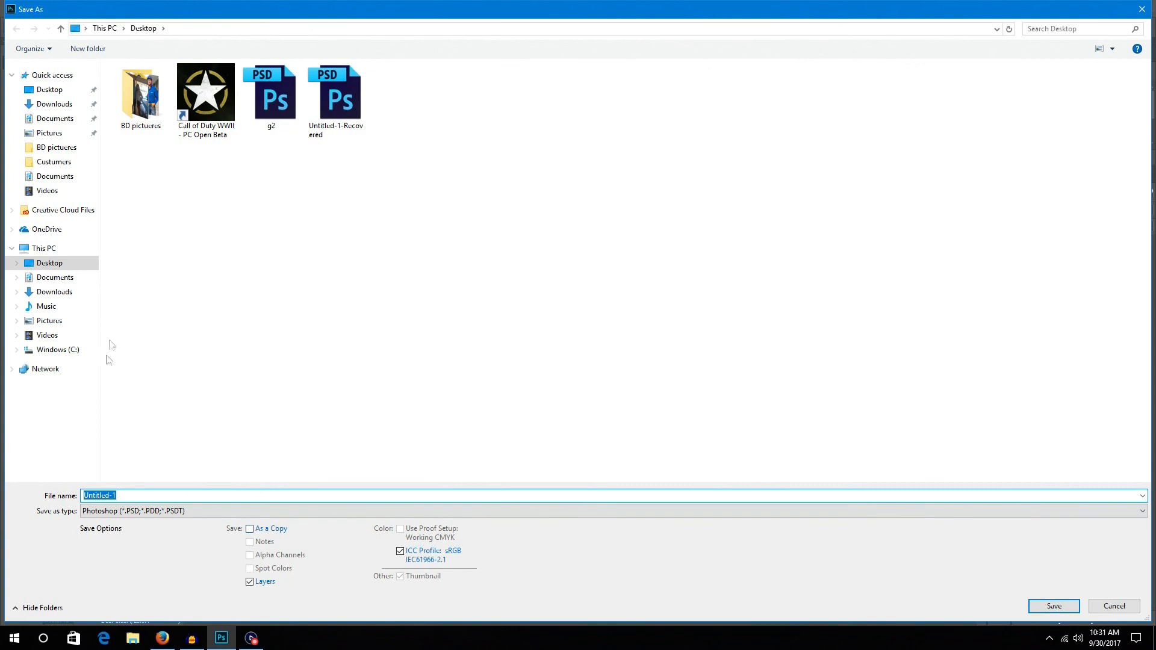
{"action": "left_click", "coordinate": [149, 511]}
{"action": "left_click", "coordinate": [128, 473]}
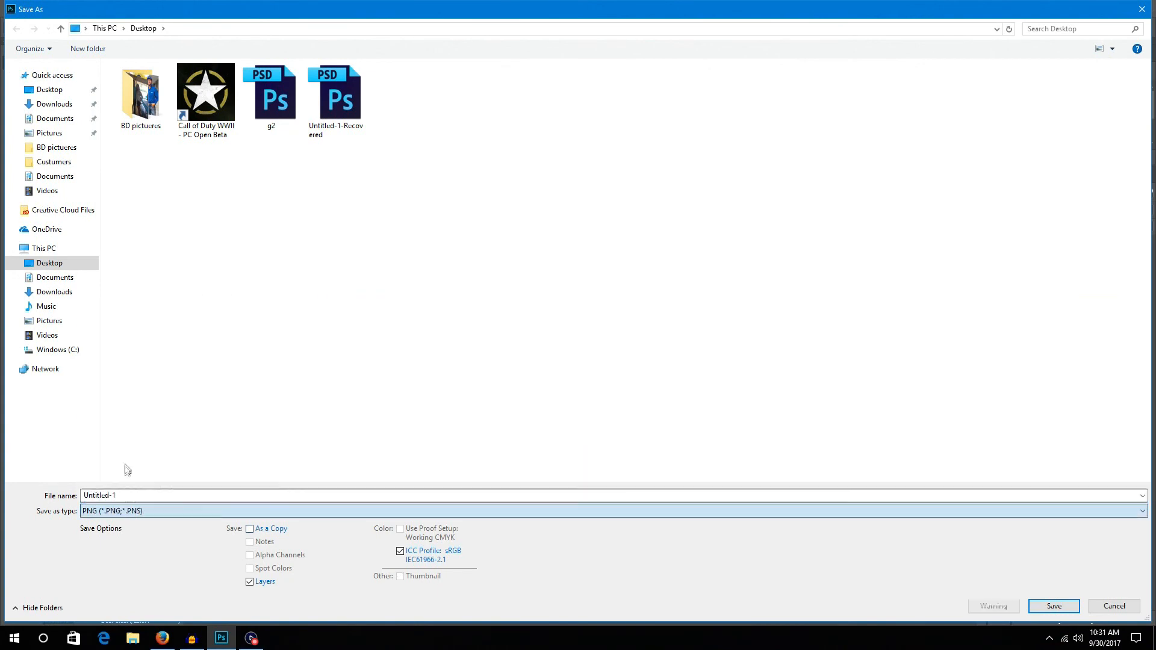
{"action": "left_click", "coordinate": [130, 512]}
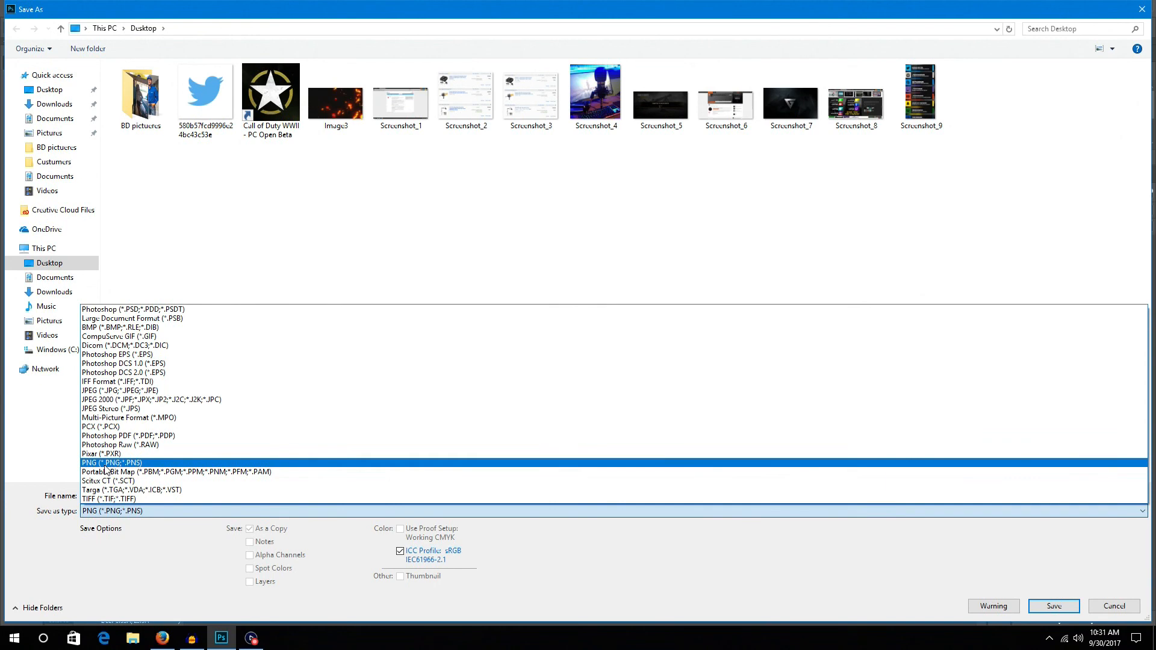
{"action": "left_click", "coordinate": [105, 463]}
{"action": "left_click", "coordinate": [143, 498]}
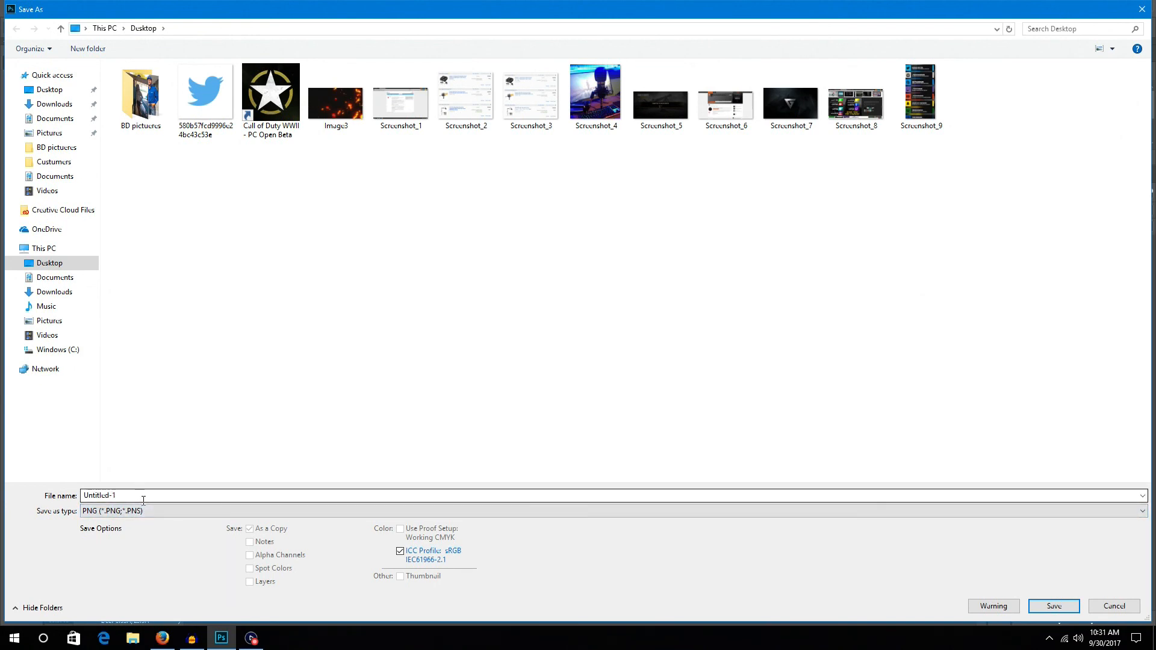
{"action": "left_click", "coordinate": [1142, 8]}
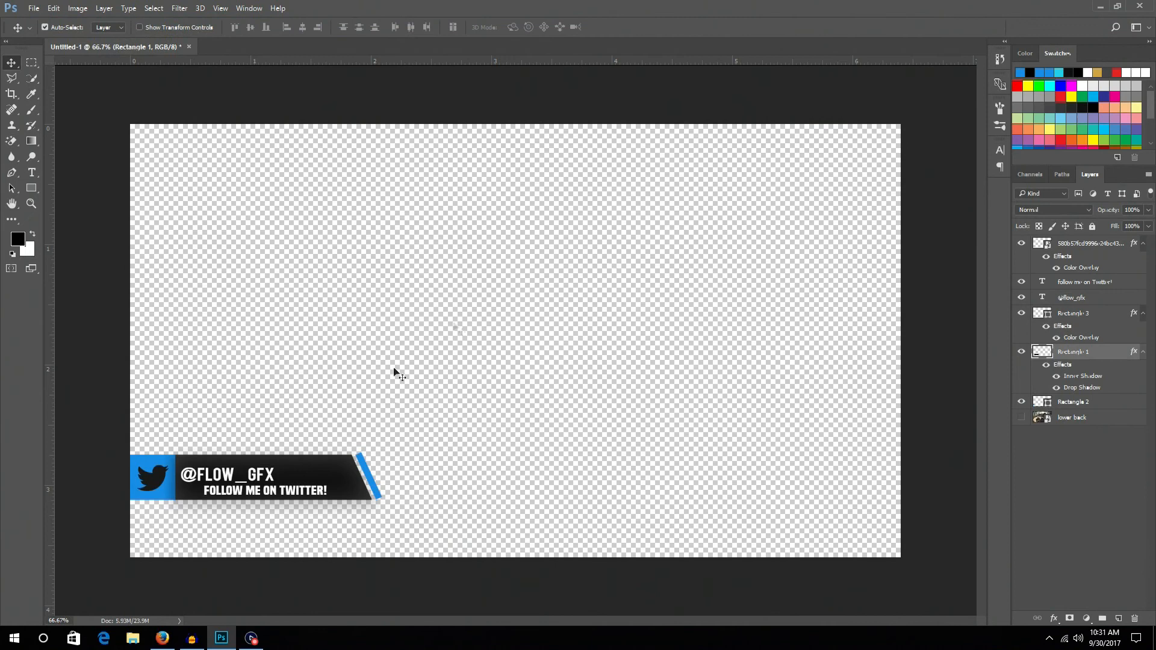
Save the design to the Desktop as a PNG named "lower third" with smallest compression and no interlacing
{"action": "left_click", "coordinate": [1022, 418]}
{"action": "left_click", "coordinate": [33, 9]}
{"action": "left_click", "coordinate": [68, 140]}
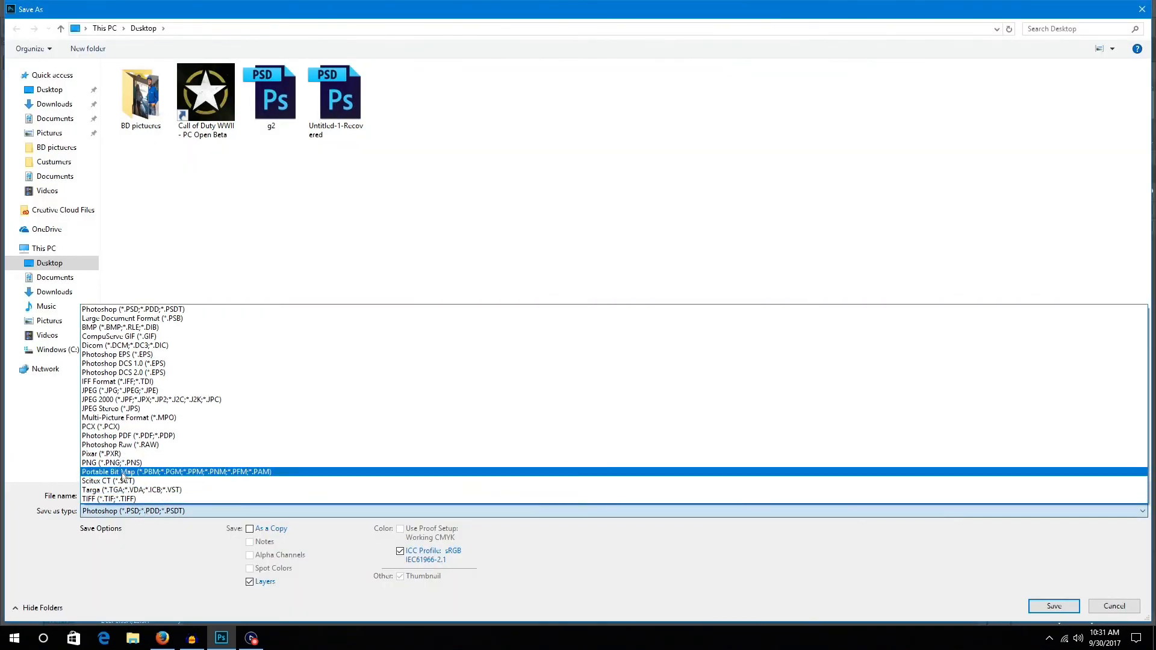
{"action": "left_click", "coordinate": [121, 474]}
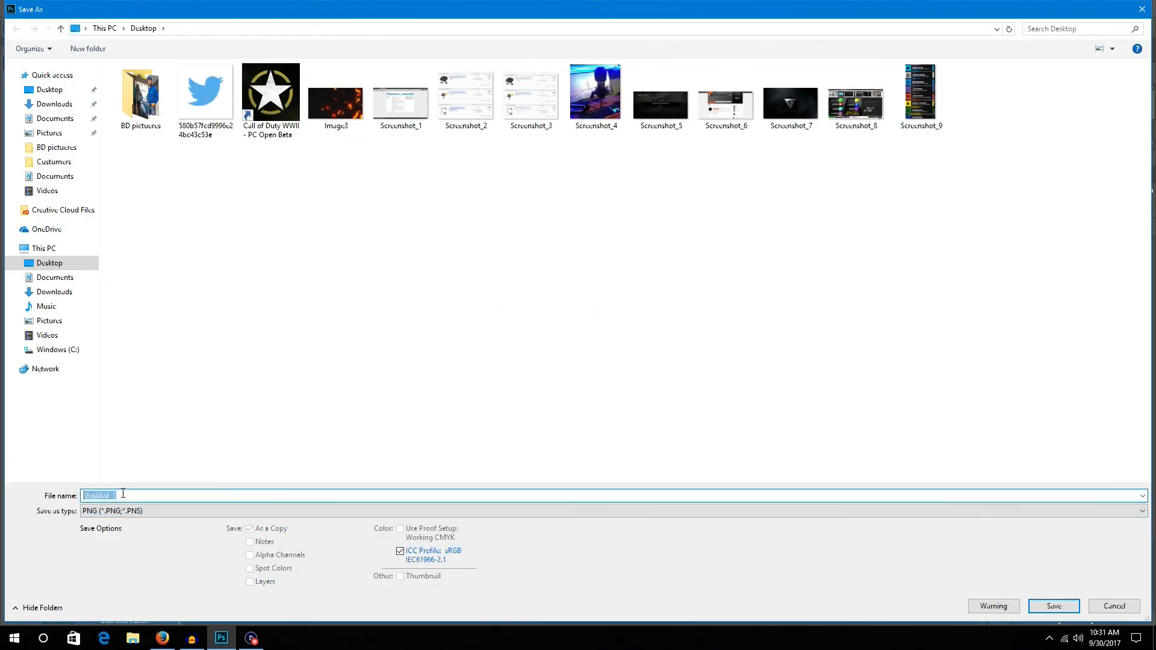
{"action": "type", "text": "lower third"}
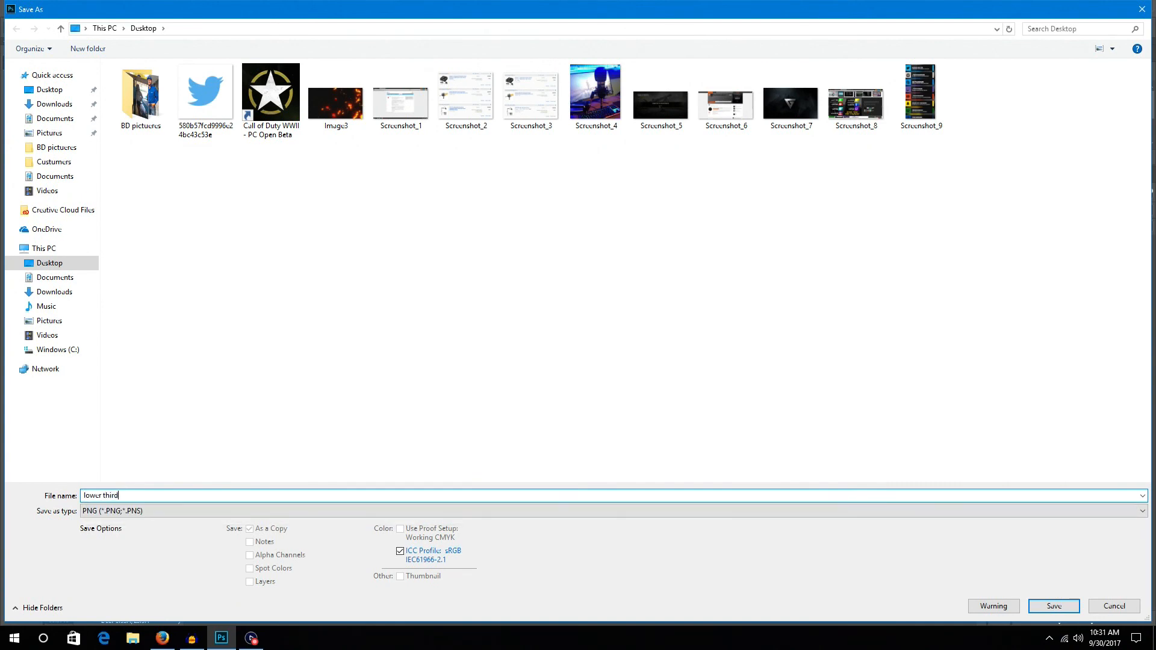
{"action": "key", "text": "Return"}
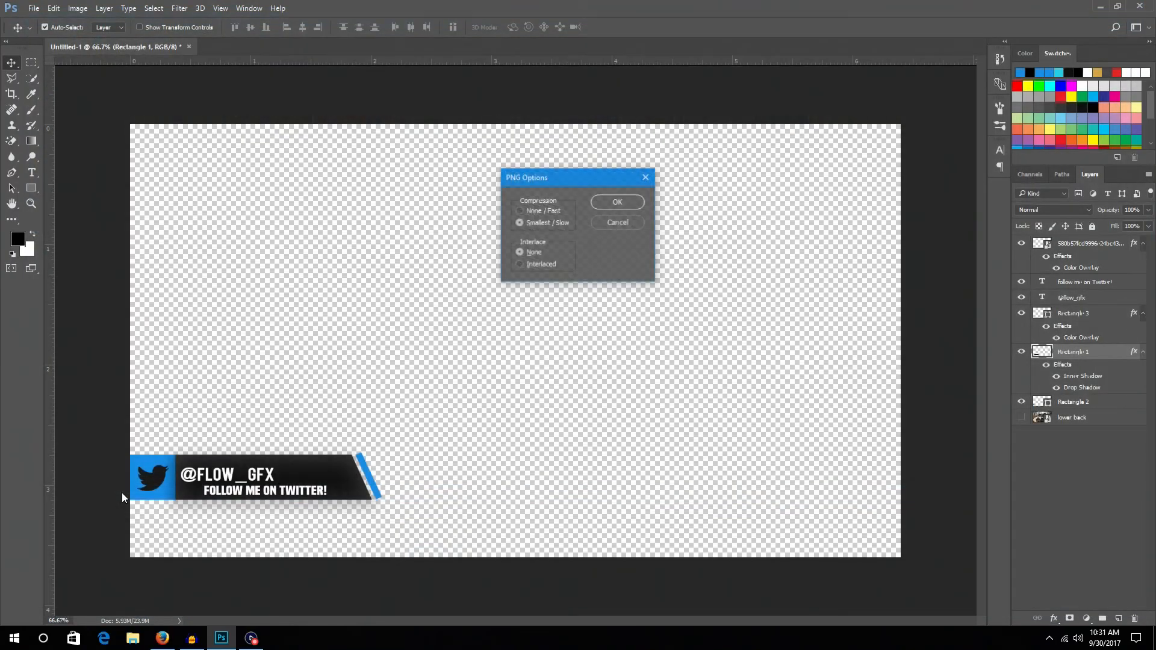
{"action": "key", "text": "Return"}
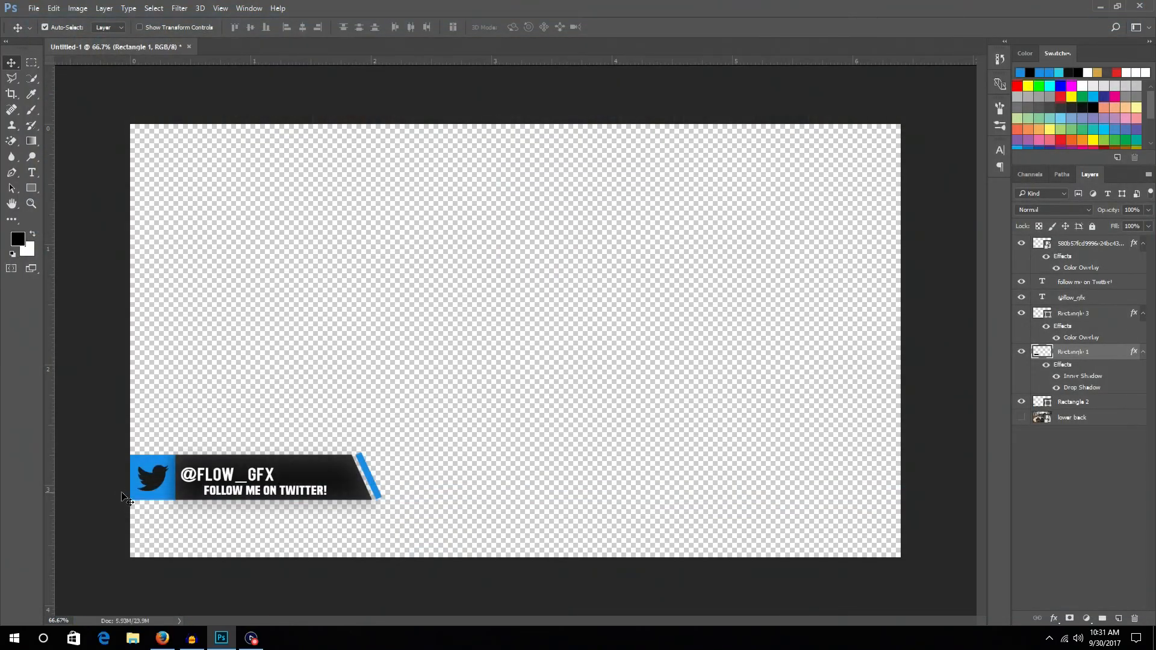
Switch to VEGAS Pro and import lower third.png from the Desktop into the project media
{"action": "double_click", "coordinate": [1086, 12]}
{"action": "left_click", "coordinate": [1061, 22]}
{"action": "left_click", "coordinate": [1087, 9]}
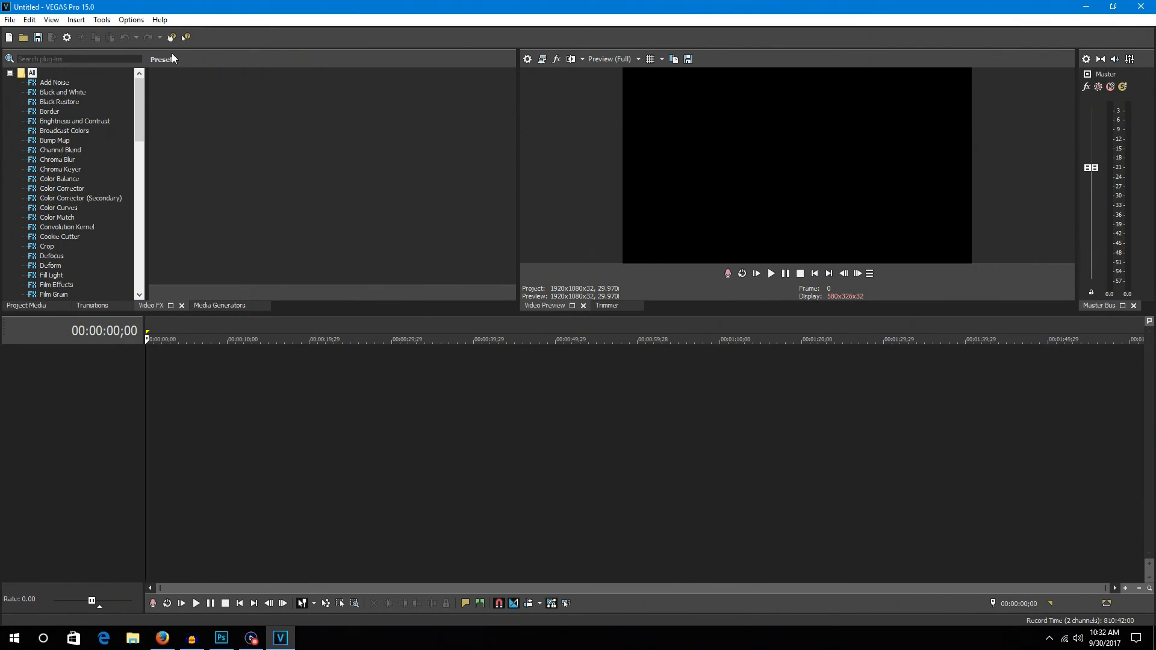
{"action": "left_click_drag", "start_coordinate": [285, 3], "coordinate": [406, 1]}
{"action": "left_click", "coordinate": [9, 19]}
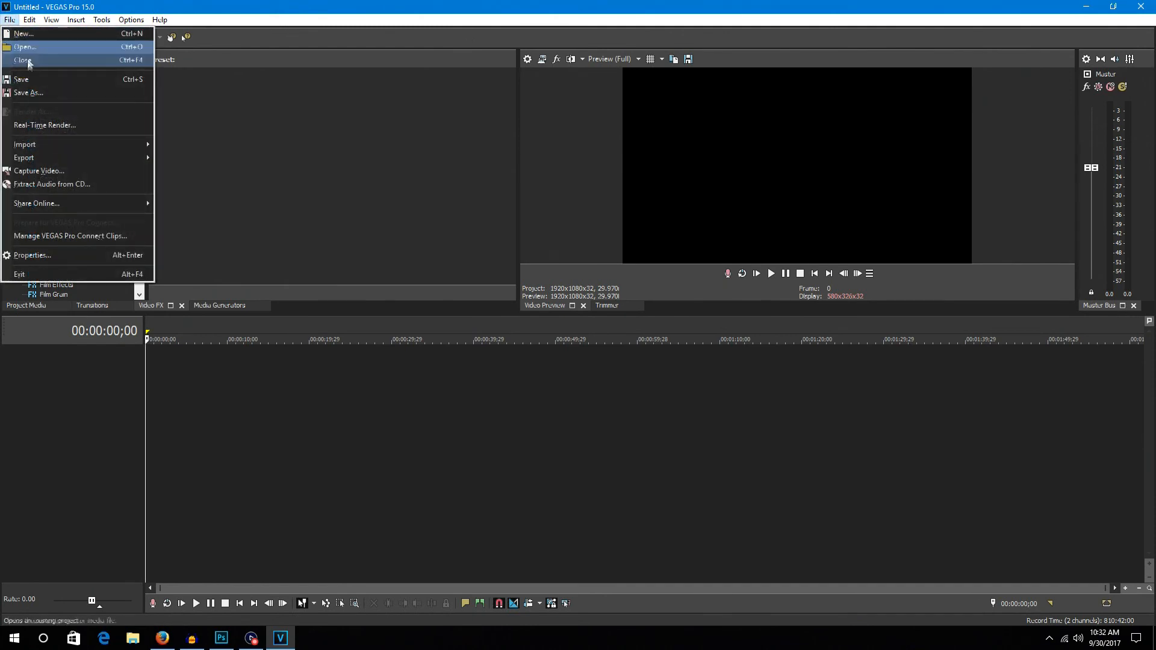
{"action": "double_click", "coordinate": [155, 9]}
{"action": "left_click", "coordinate": [12, 24]}
{"action": "mouse_move", "coordinate": [41, 150]}
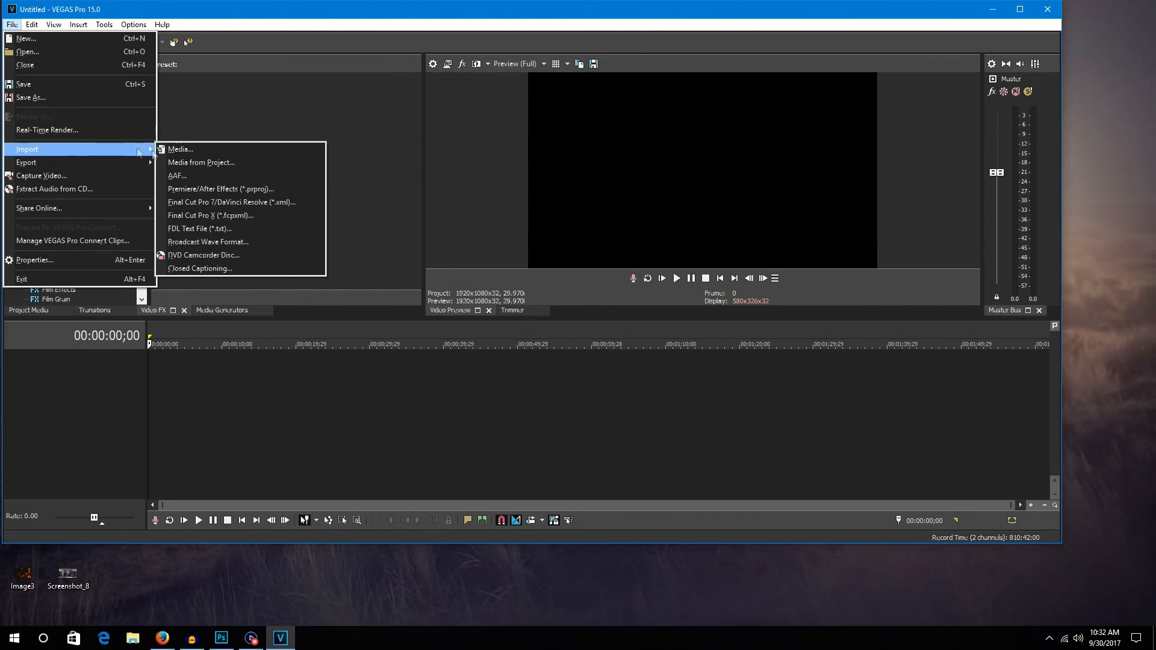
{"action": "left_click", "coordinate": [186, 154]}
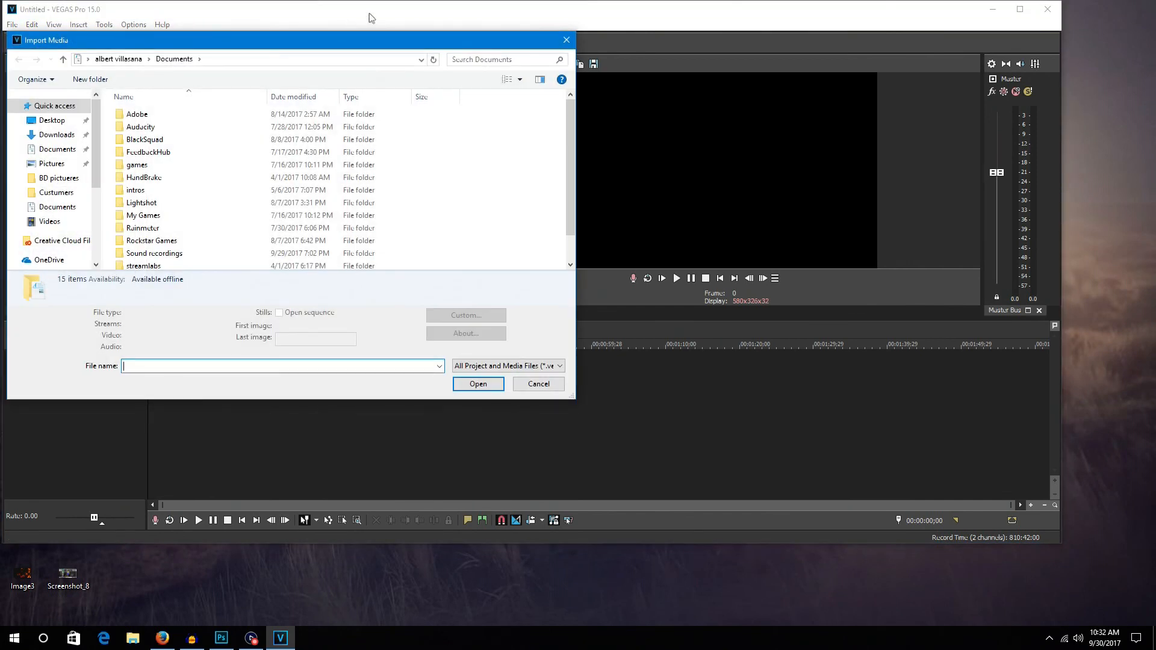
{"action": "scroll", "coordinate": [58, 238], "scroll_direction": "down", "scroll_amount": 2}
{"action": "left_click", "coordinate": [53, 228]}
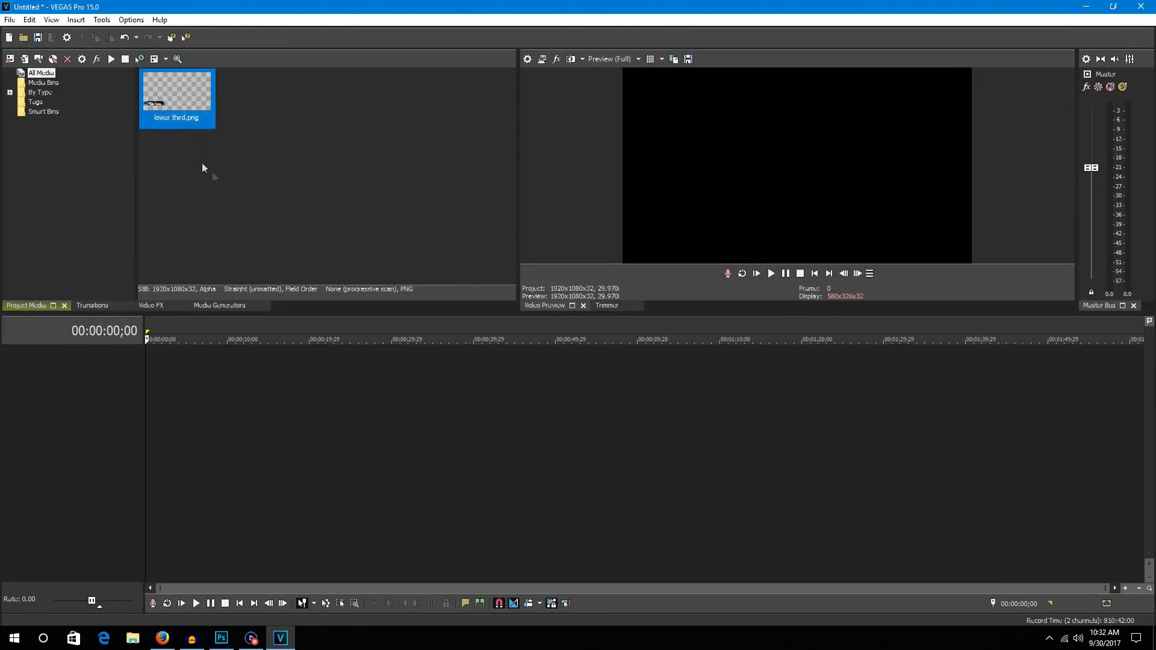
Place lower third.png on the timeline, stretch it to about 20 seconds and shift it to start about 2.5 seconds in
{"action": "left_click_drag", "start_coordinate": [177, 118], "coordinate": [155, 382]}
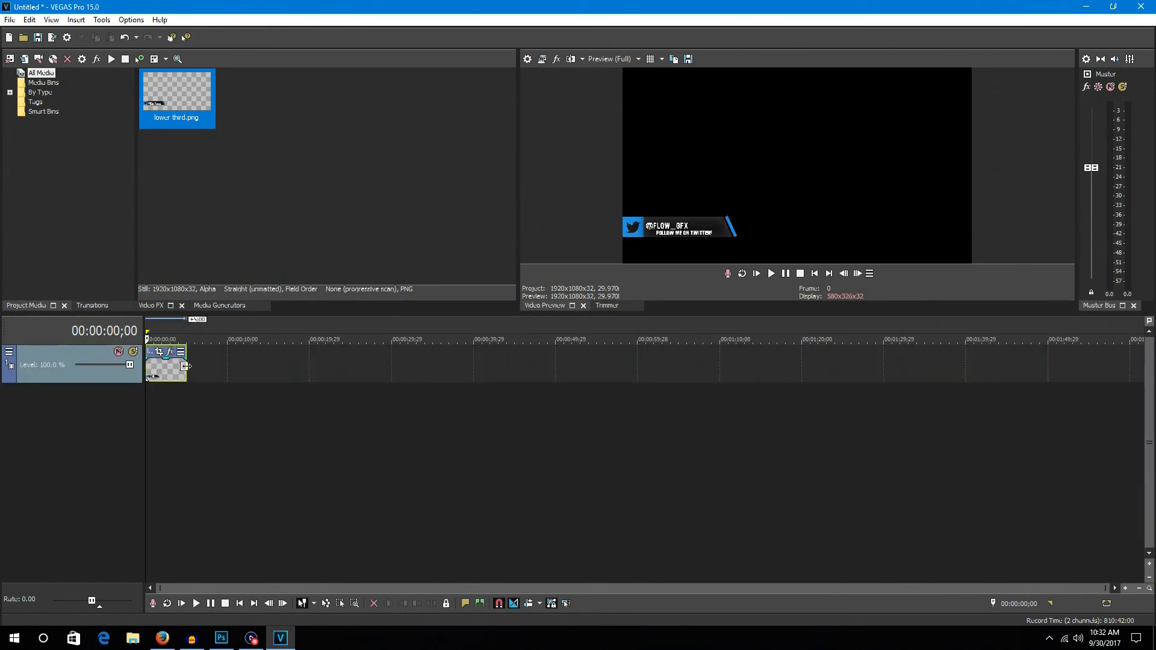
{"action": "left_click_drag", "start_coordinate": [185, 367], "coordinate": [310, 367]}
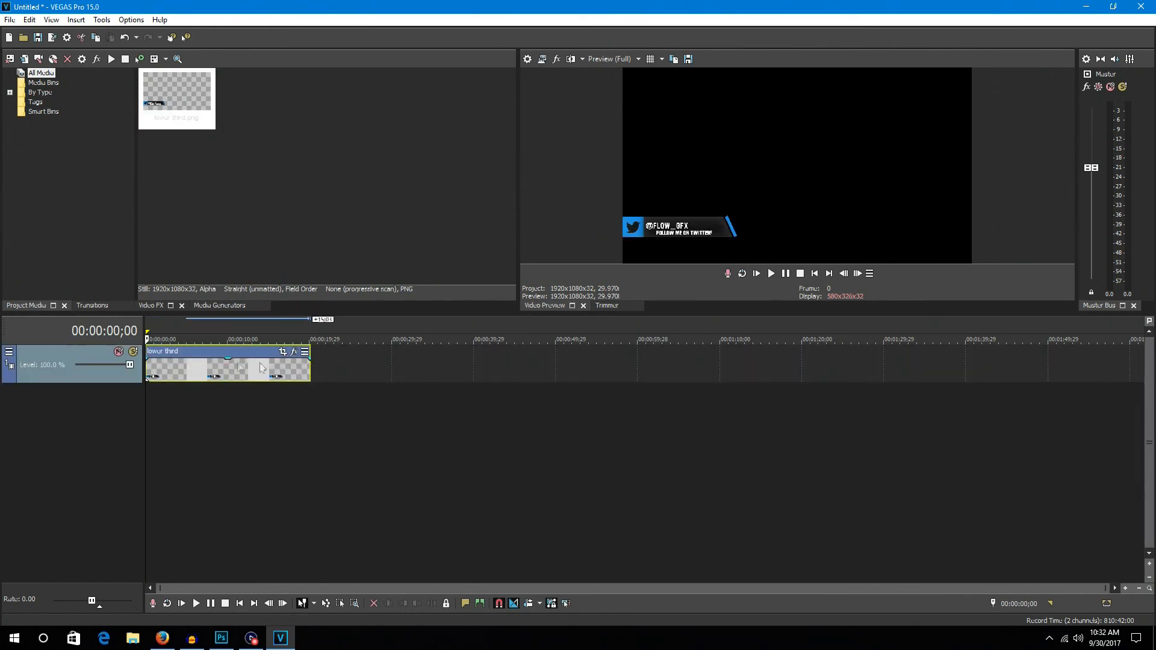
{"action": "left_click_drag", "start_coordinate": [235, 365], "coordinate": [254, 364]}
{"action": "left_click", "coordinate": [10, 19]}
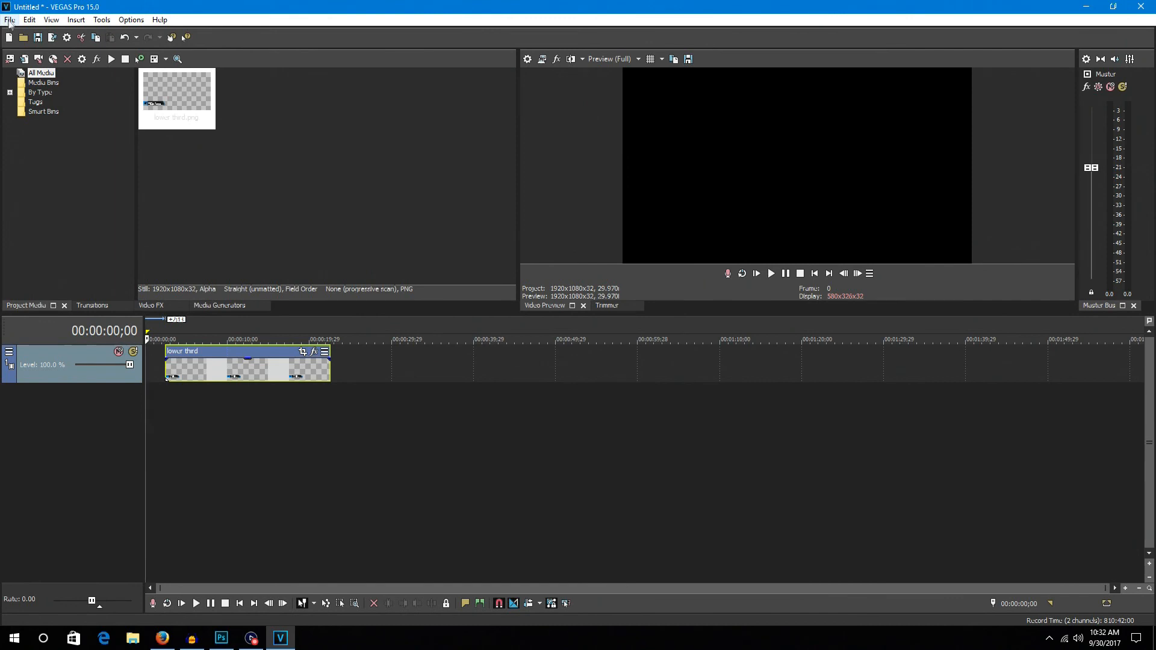
{"action": "mouse_move", "coordinate": [31, 147]}
{"action": "left_click", "coordinate": [172, 147]}
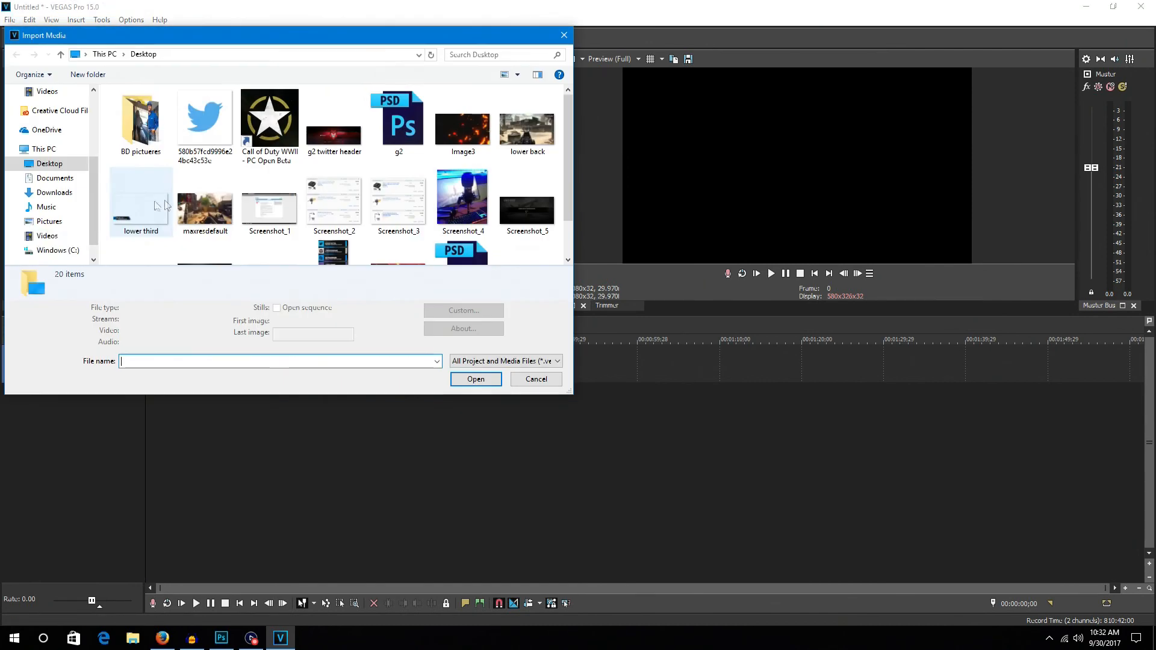
{"action": "left_click", "coordinate": [45, 202]}
{"action": "left_click", "coordinate": [55, 189]}
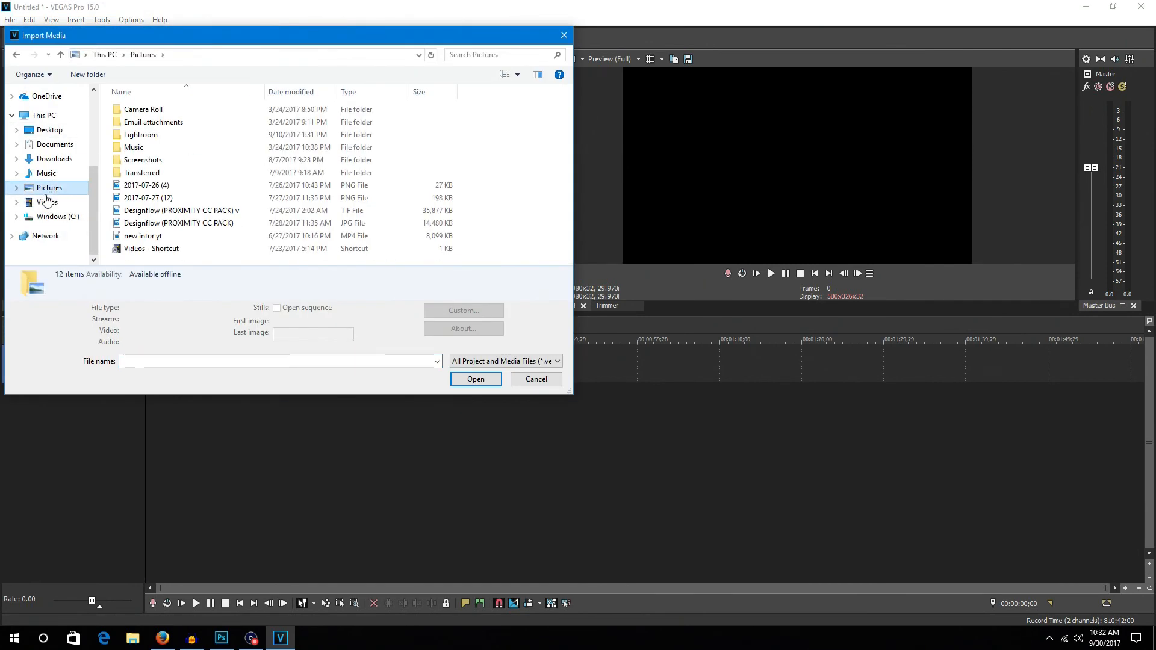
{"action": "left_click", "coordinate": [45, 201]}
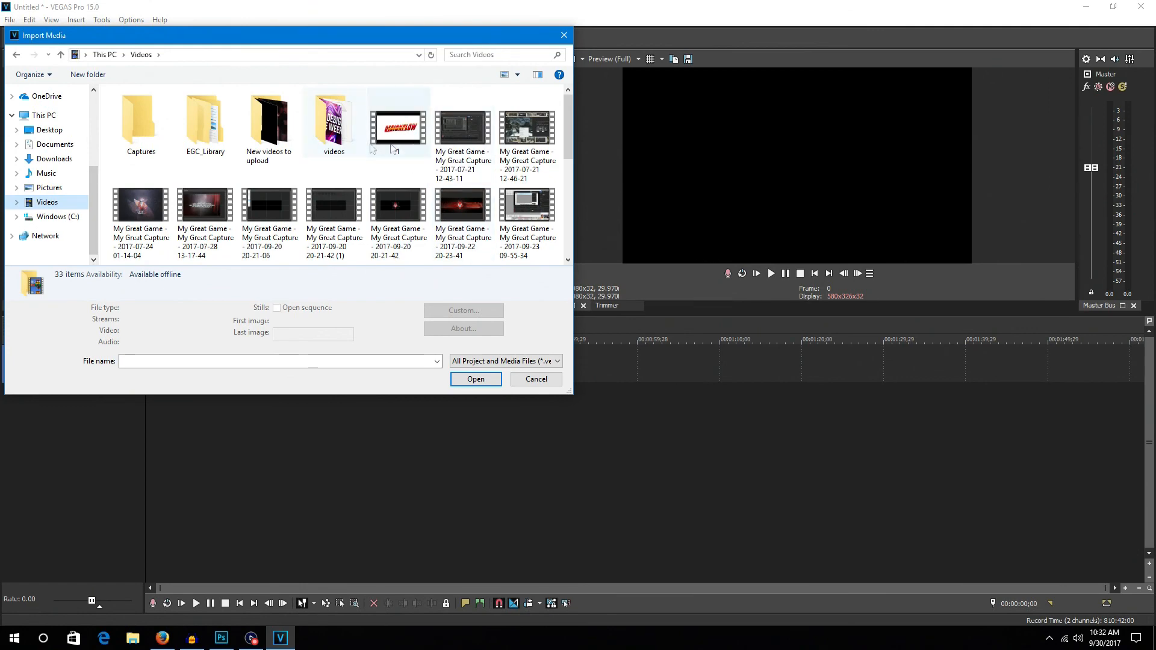
{"action": "scroll", "coordinate": [386, 199], "scroll_direction": "down", "scroll_amount": 5}
{"action": "scroll", "coordinate": [355, 216], "scroll_direction": "up", "scroll_amount": 6}
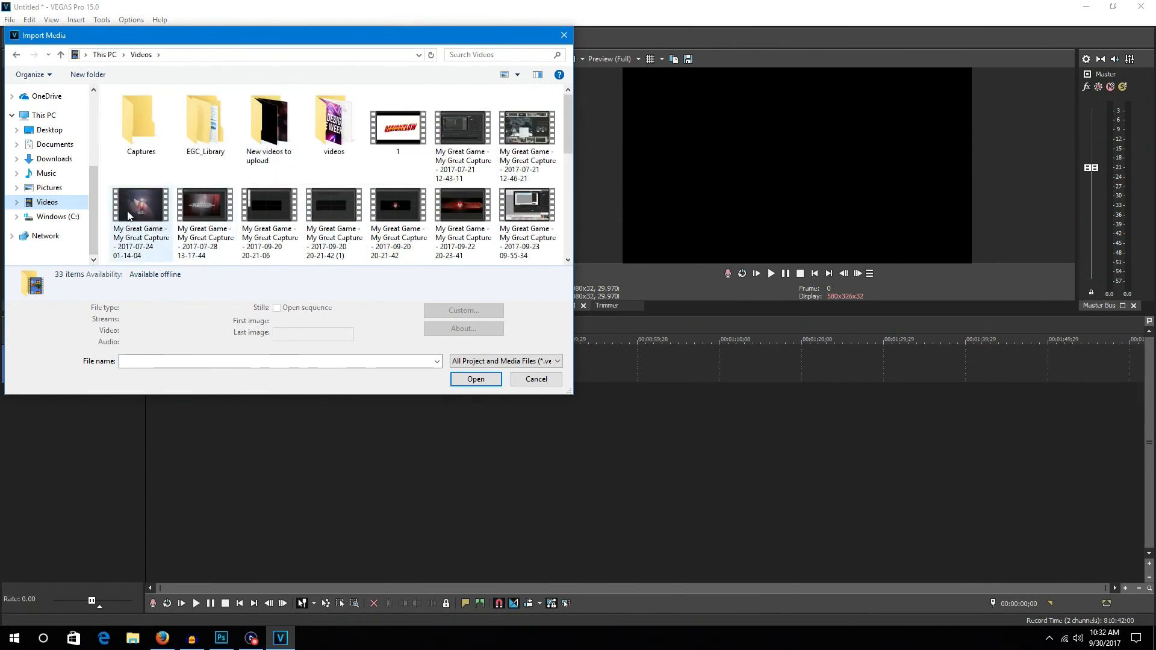
{"action": "double_click", "coordinate": [128, 214]}
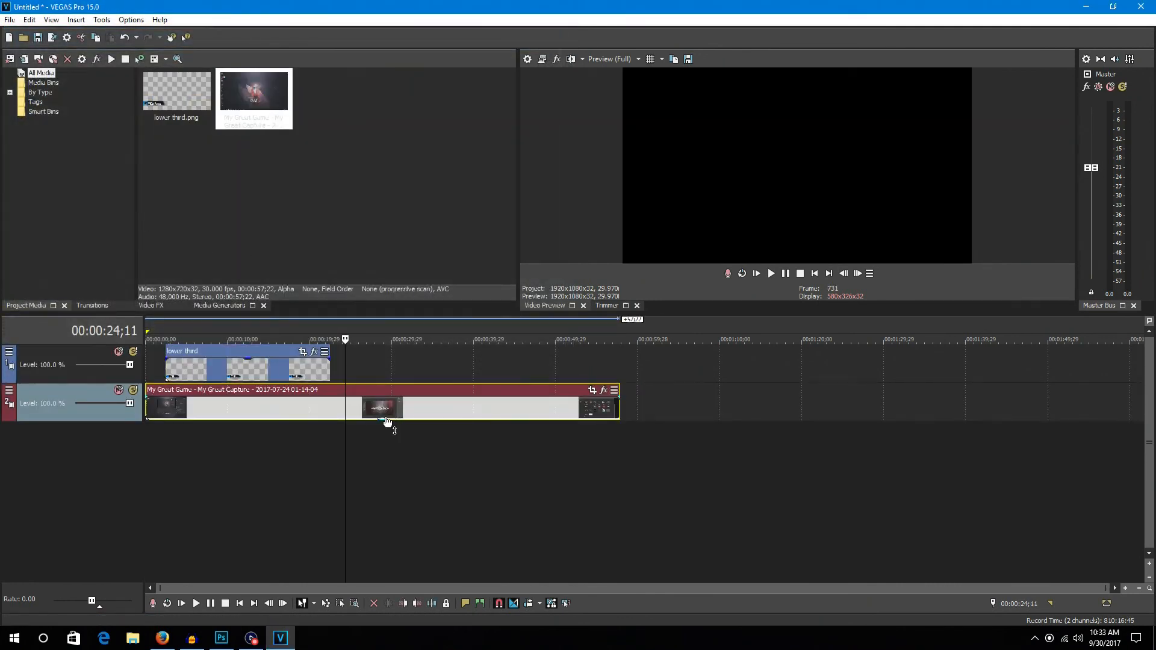
Shift the lower third clip to start about 3 seconds in and trim its end to about 9 seconds
{"action": "scroll", "coordinate": [394, 418], "scroll_direction": "up", "scroll_amount": 4}
{"action": "left_click", "coordinate": [345, 371]}
{"action": "mouse_move", "coordinate": [345, 369]}
{"action": "left_mouse_down"}
{"action": "mouse_move", "coordinate": [332, 368]}
{"action": "mouse_move", "coordinate": [353, 370]}
{"action": "left_mouse_up"}
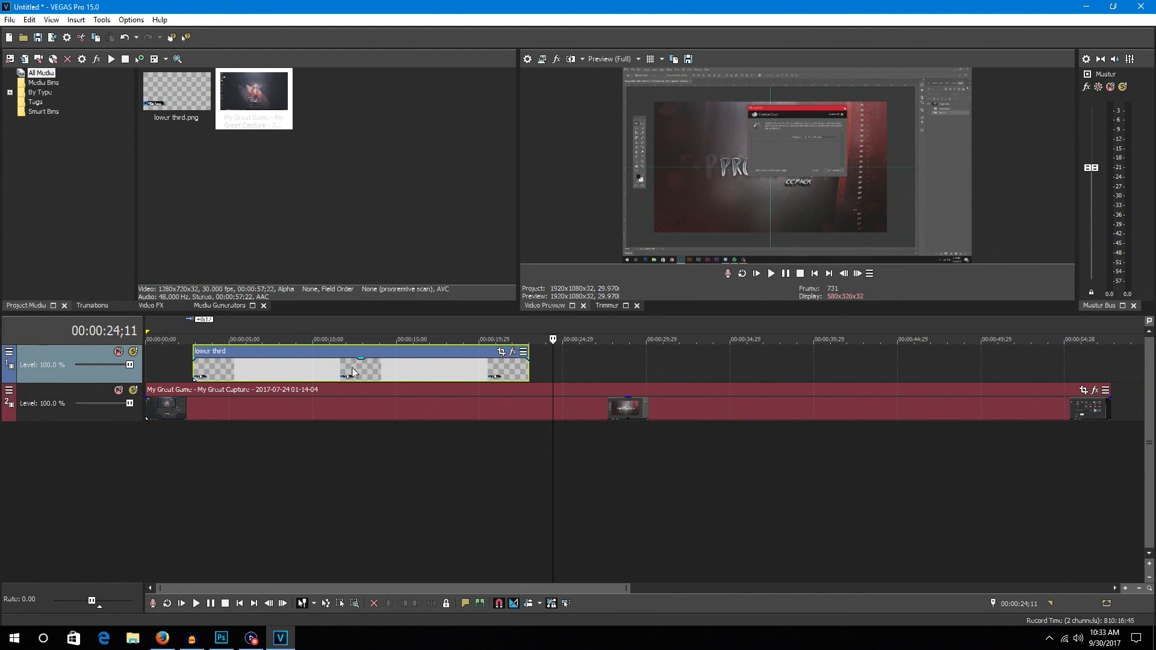
{"action": "left_click_drag", "start_coordinate": [528, 369], "coordinate": [299, 368]}
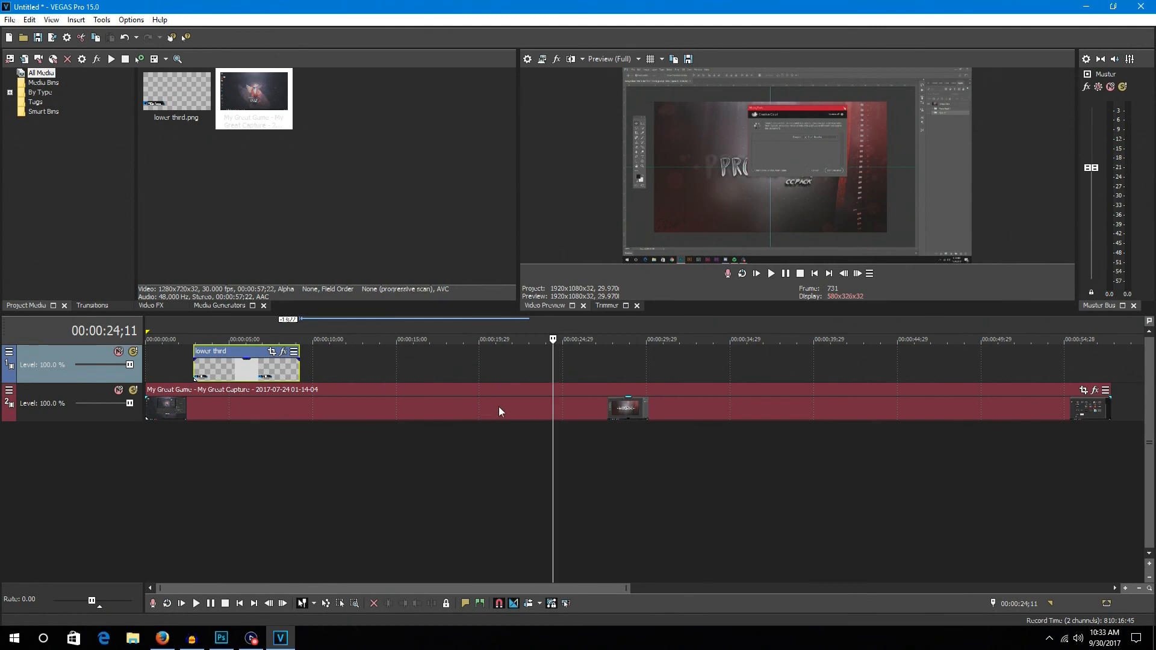
Preview several frames of the background video, ending with the lower third overlay at about 7 seconds
{"action": "left_click", "coordinate": [462, 408]}
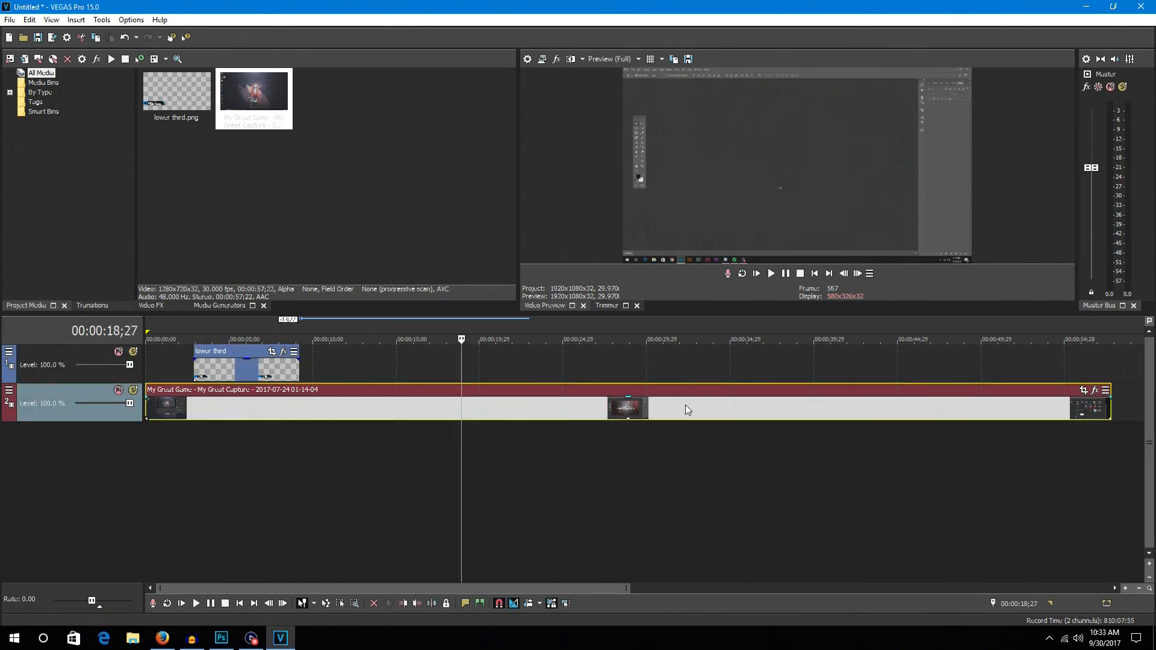
{"action": "left_click", "coordinate": [686, 407]}
{"action": "left_click", "coordinate": [309, 408]}
{"action": "left_click", "coordinate": [713, 407]}
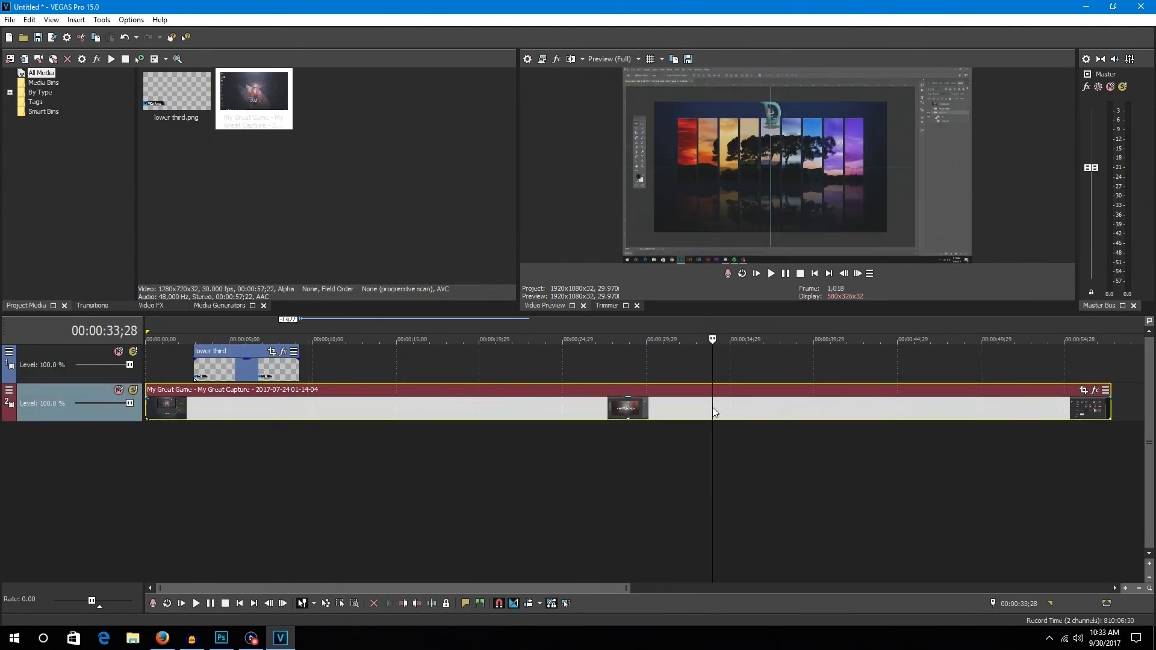
{"action": "left_click", "coordinate": [268, 364]}
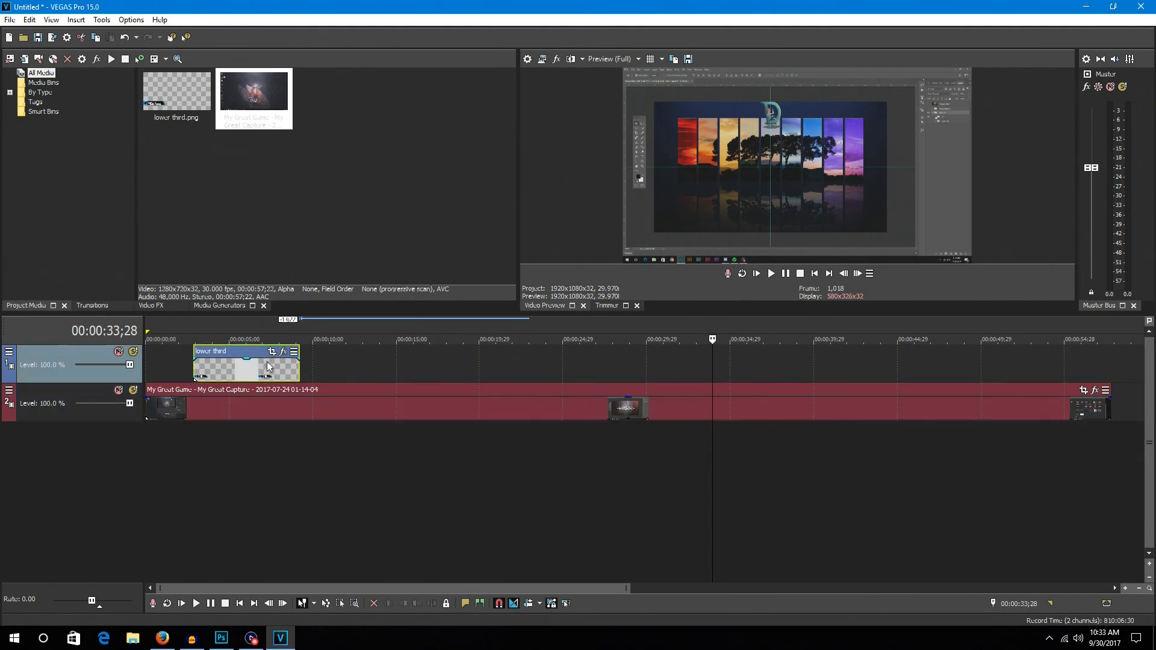
{"action": "left_click", "coordinate": [264, 335]}
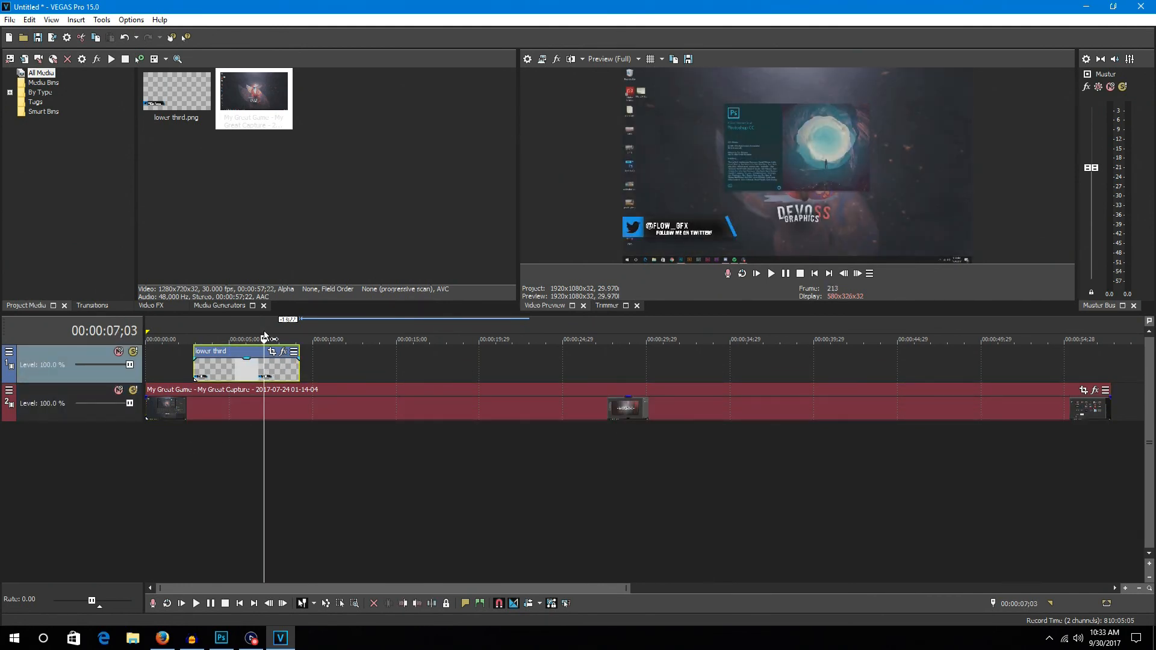
Move the lower third clip slightly earlier to start at about 2.5 seconds, and check frames inside and outside the overlay
{"action": "left_click_drag", "start_coordinate": [293, 366], "coordinate": [255, 367]}
{"action": "left_click", "coordinate": [234, 330]}
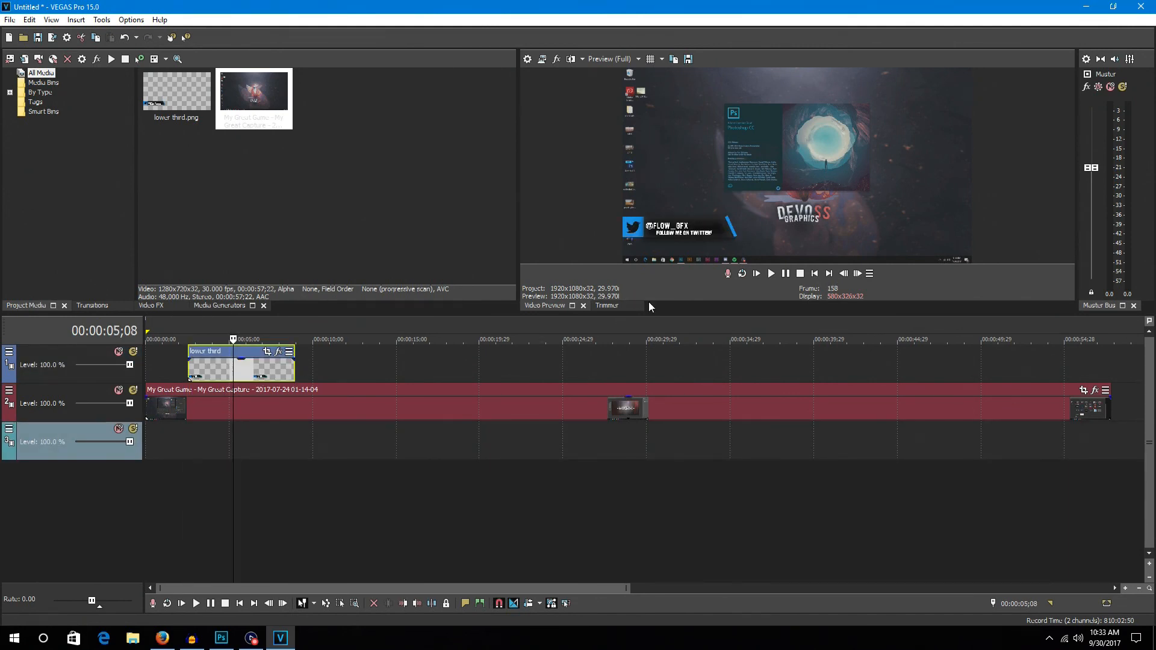
{"action": "left_click", "coordinate": [440, 416]}
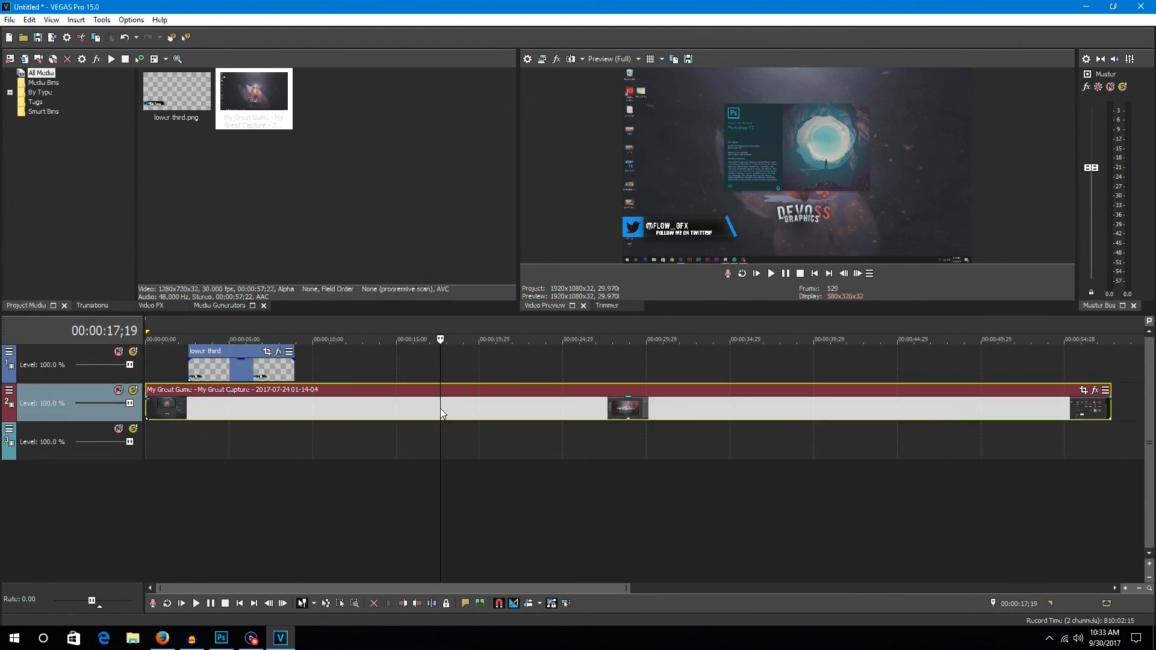
{"action": "left_click", "coordinate": [262, 372]}
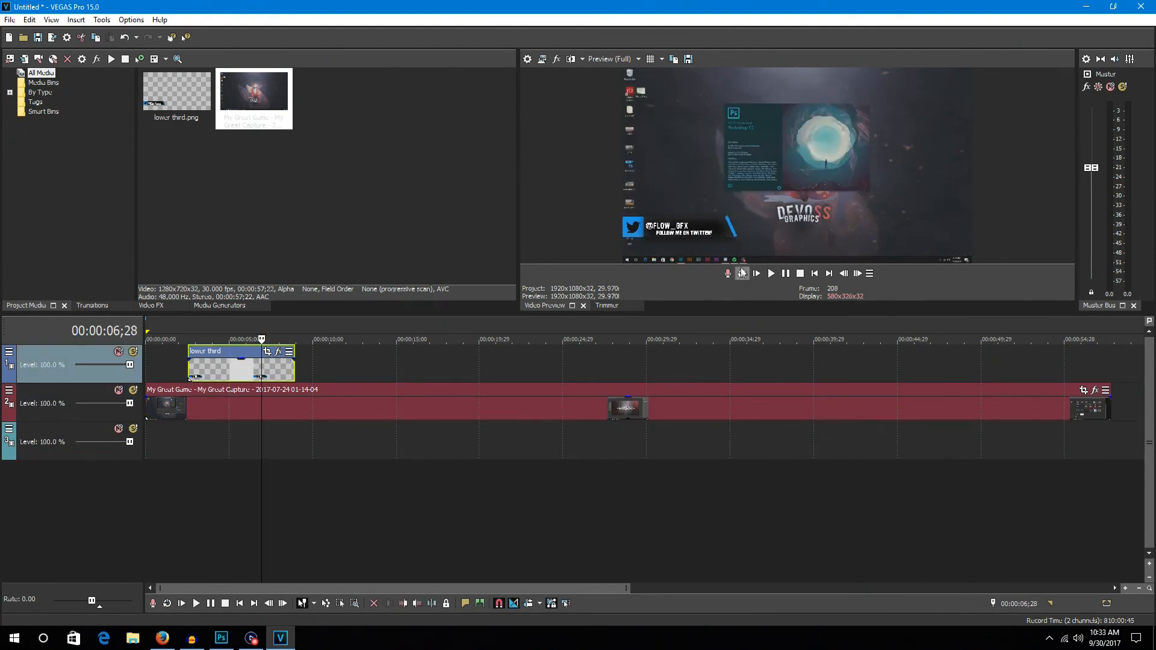
Enlarge the video preview area in width and height and show the lower third at about 4 seconds
{"action": "left_click_drag", "start_coordinate": [519, 186], "coordinate": [356, 186]}
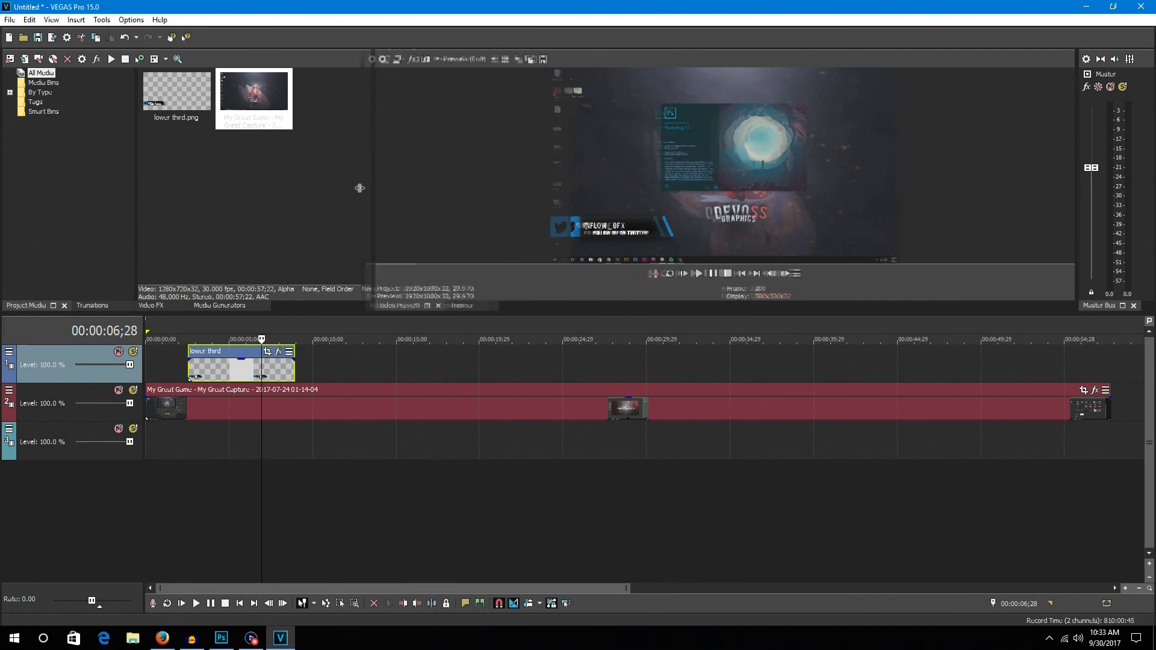
{"action": "left_click", "coordinate": [554, 319]}
{"action": "left_click_drag", "start_coordinate": [562, 314], "coordinate": [562, 399]}
{"action": "left_click", "coordinate": [211, 411]}
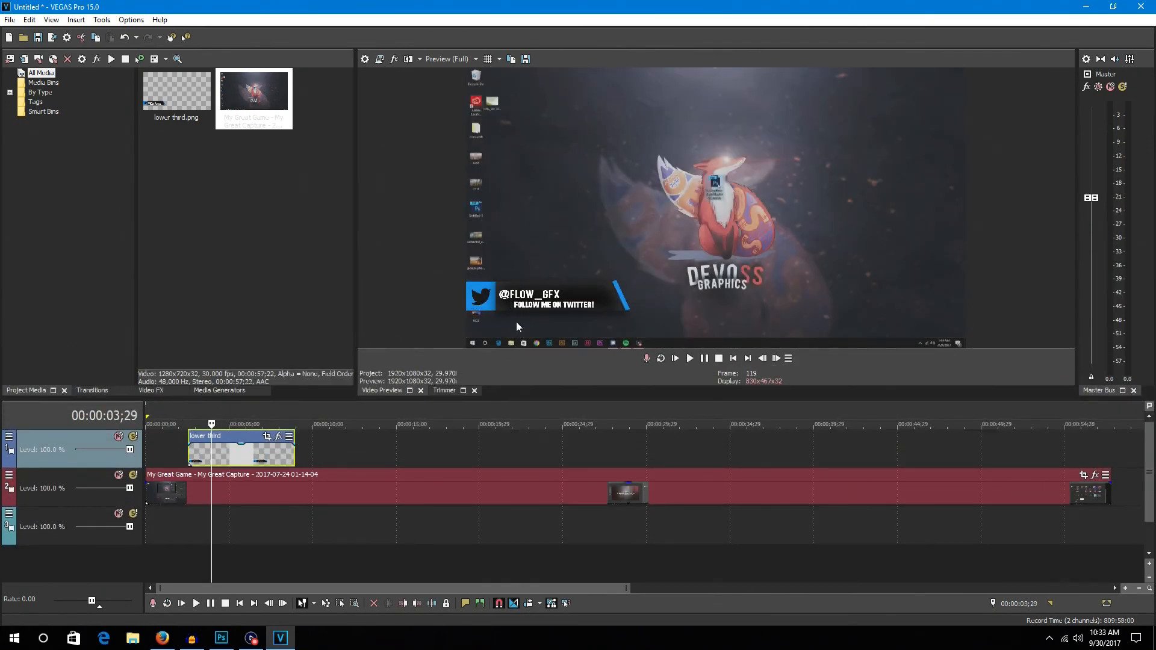
Choose Preview (Full) playback quality, trim the lower third clip's end to about 8 seconds, and play the overlay
{"action": "left_click", "coordinate": [449, 59]}
{"action": "mouse_move", "coordinate": [452, 84]}
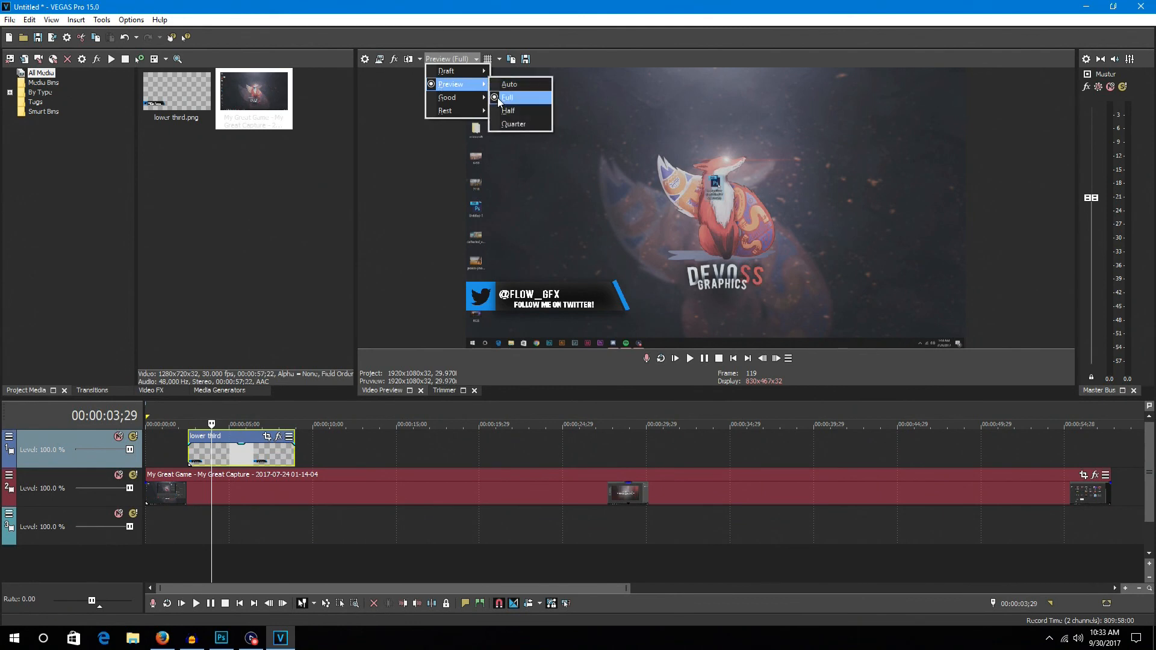
{"action": "left_click", "coordinate": [500, 99]}
{"action": "left_click", "coordinate": [691, 359]}
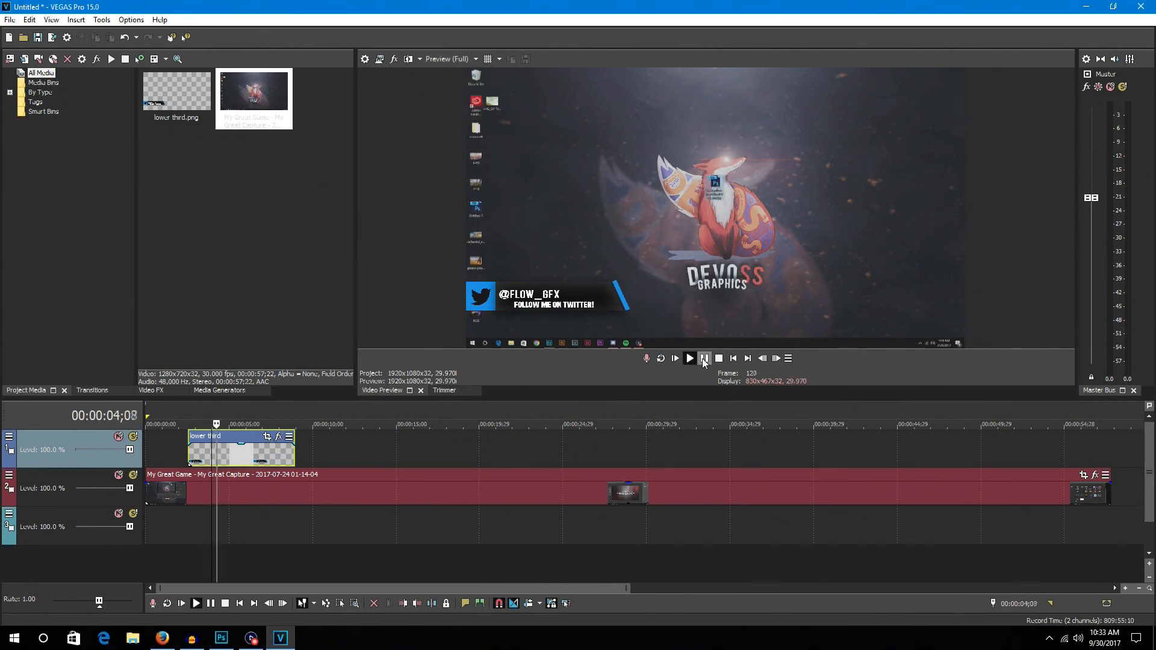
{"action": "left_click_drag", "start_coordinate": [295, 452], "coordinate": [280, 453]}
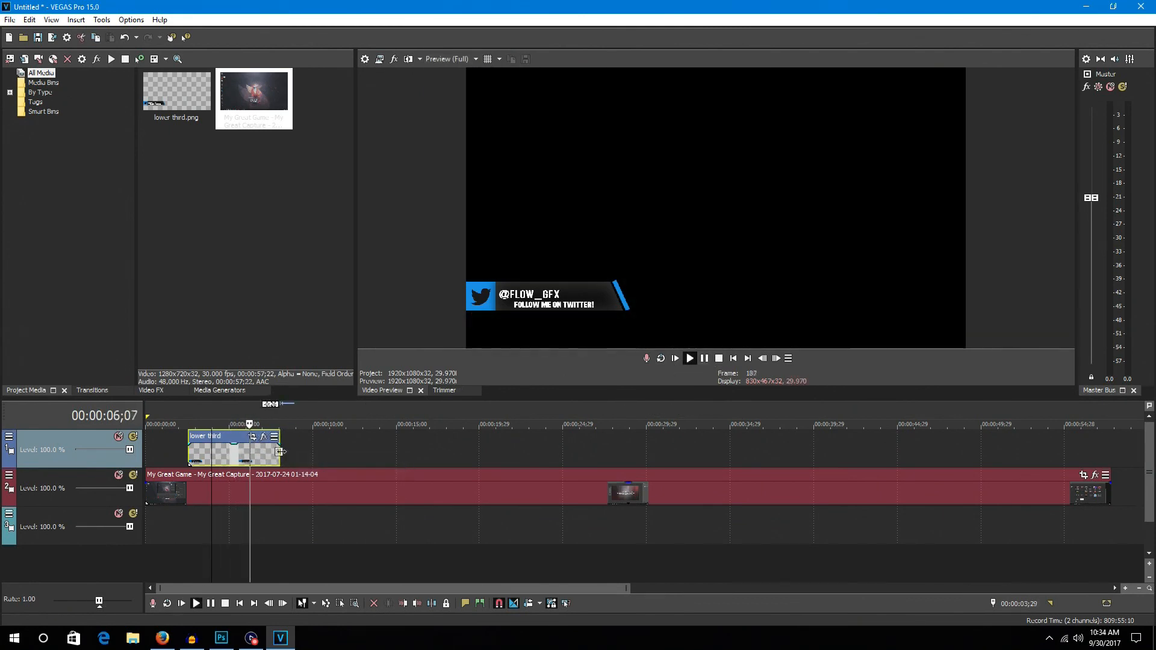
{"action": "left_click", "coordinate": [201, 411]}
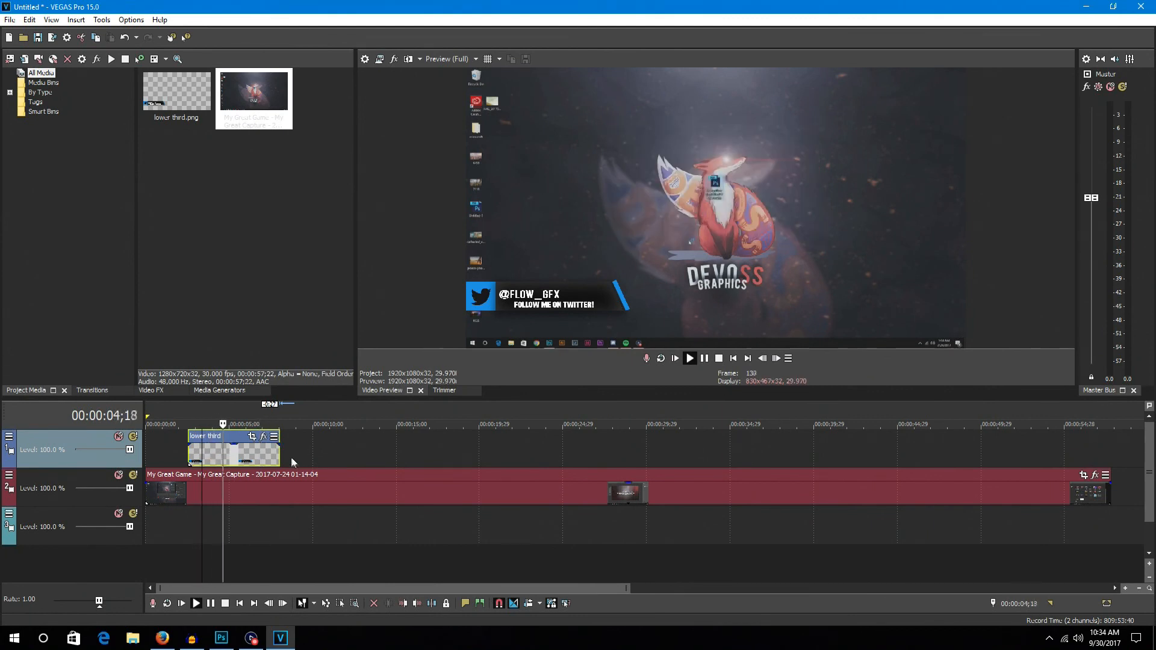
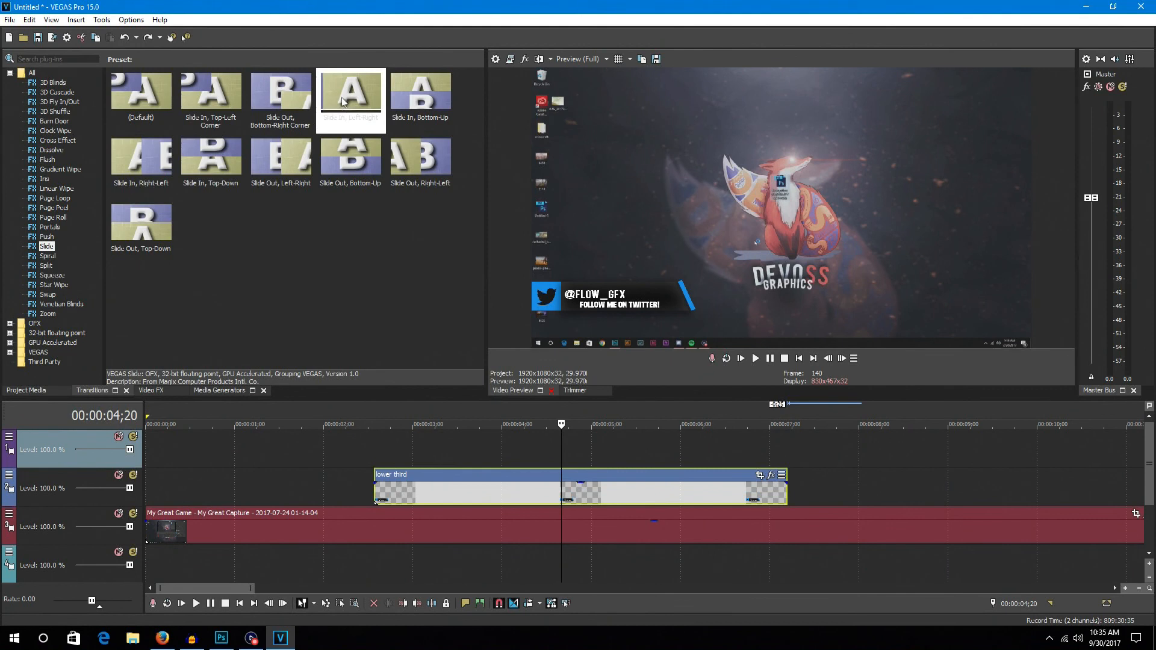
Add the Slide In, Left-Right transition to the lower third's start, shorten it to about half a second, and play it
{"action": "left_click", "coordinate": [349, 238]}
{"action": "left_click_drag", "start_coordinate": [345, 127], "coordinate": [378, 499]}
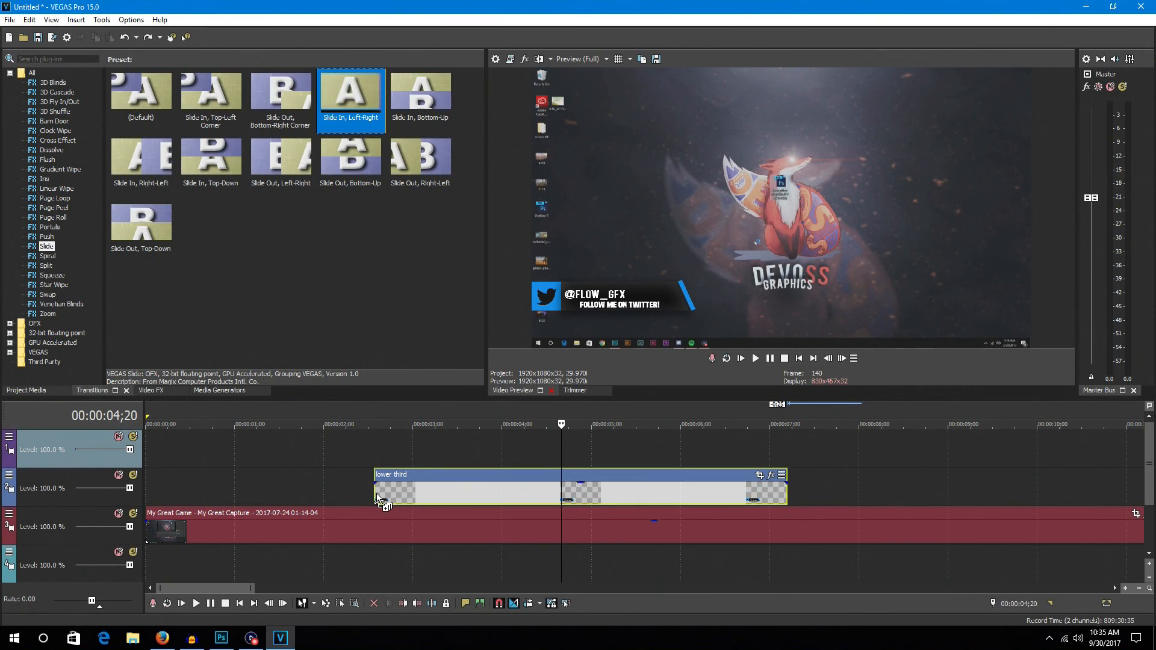
{"action": "left_click_drag", "start_coordinate": [378, 498], "coordinate": [378, 499]}
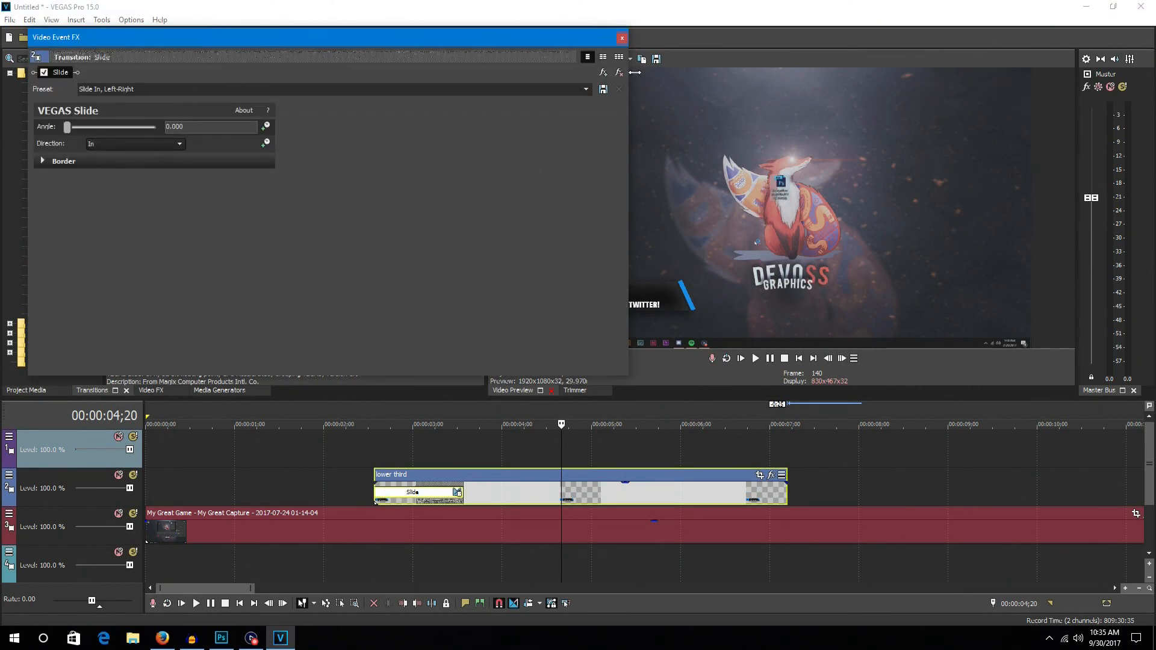
{"action": "left_click", "coordinate": [621, 39]}
{"action": "left_click_drag", "start_coordinate": [460, 492], "coordinate": [417, 492]}
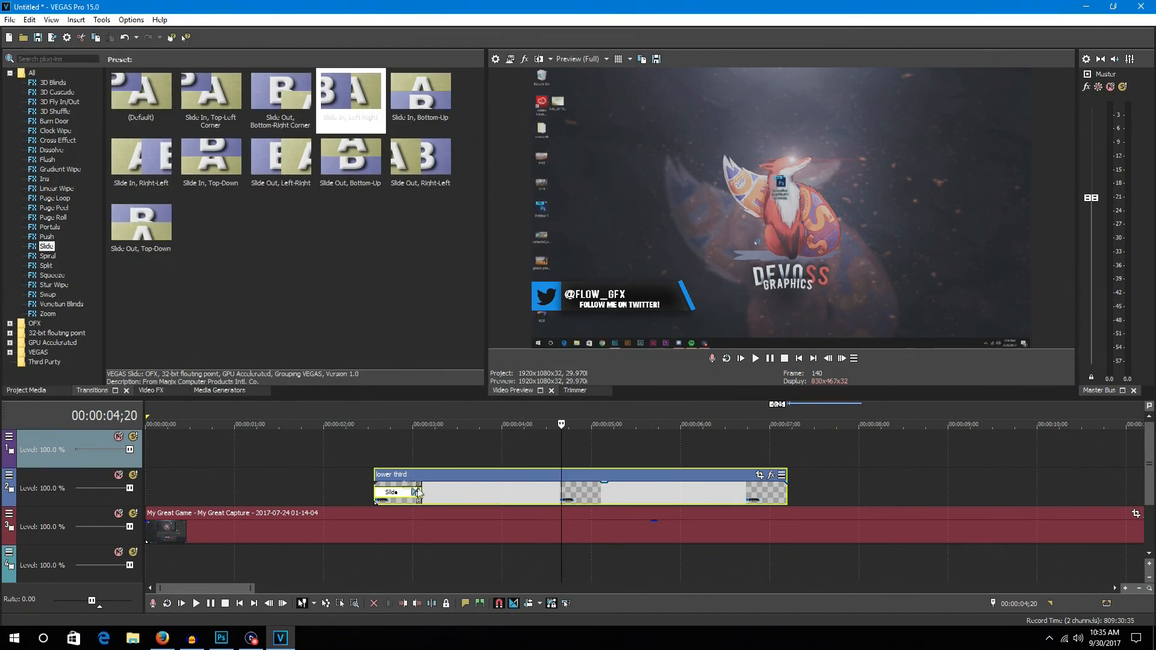
{"action": "left_click", "coordinate": [368, 422]}
{"action": "key", "text": "space"}
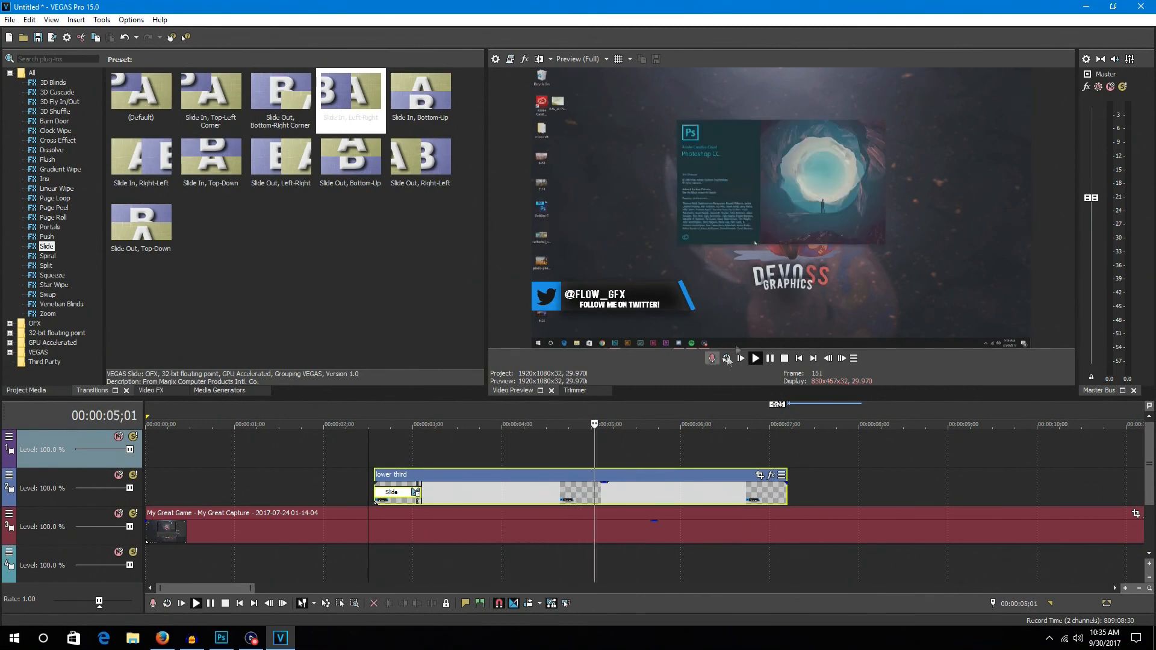
{"action": "left_click", "coordinate": [767, 361]}
Add the Slide In, Right-Left transition to the lower third's end and shorten it to about 0.6 seconds
{"action": "left_click_drag", "start_coordinate": [147, 166], "coordinate": [151, 218]}
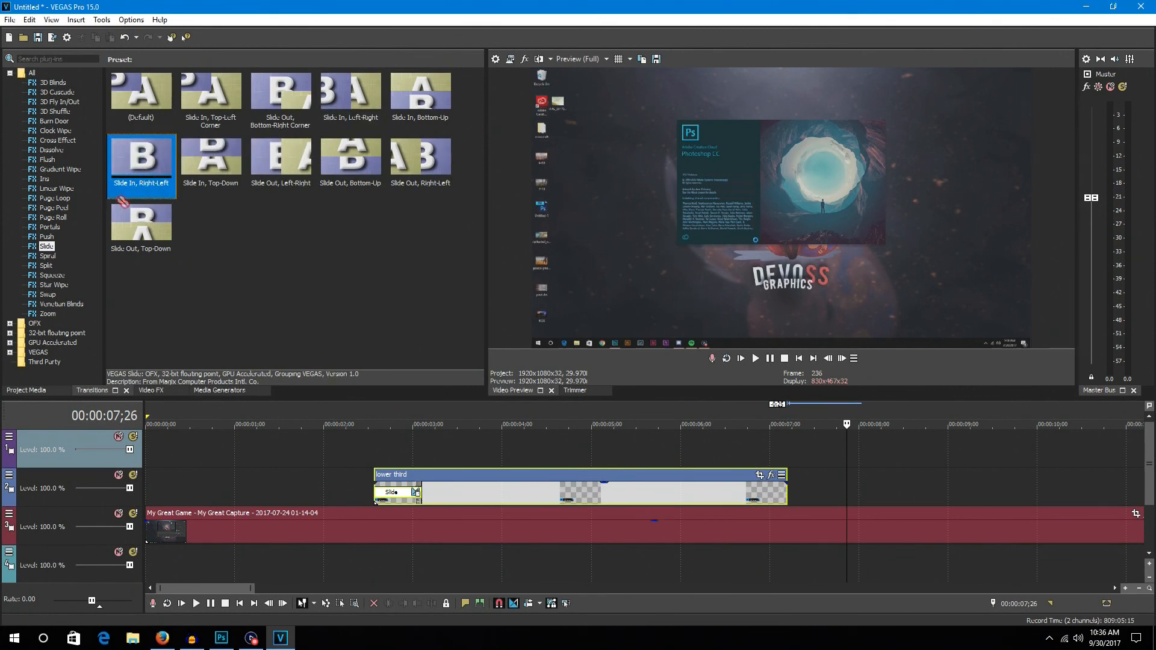
{"action": "left_click", "coordinate": [251, 272]}
{"action": "left_click_drag", "start_coordinate": [147, 160], "coordinate": [786, 496]}
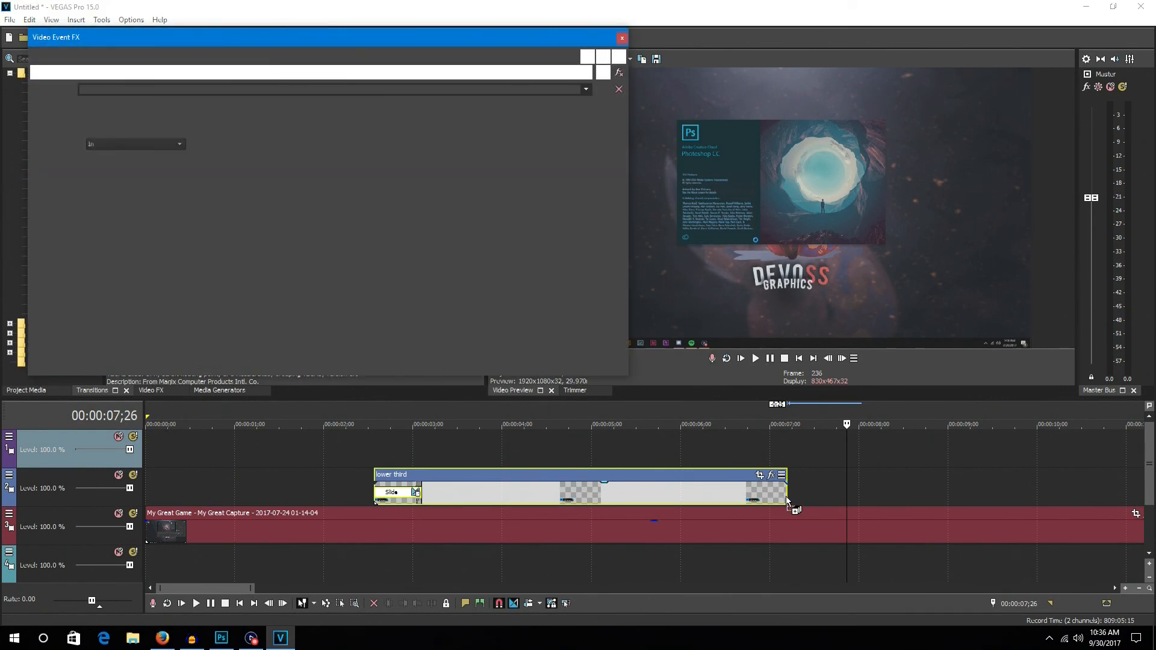
{"action": "left_click", "coordinate": [622, 38]}
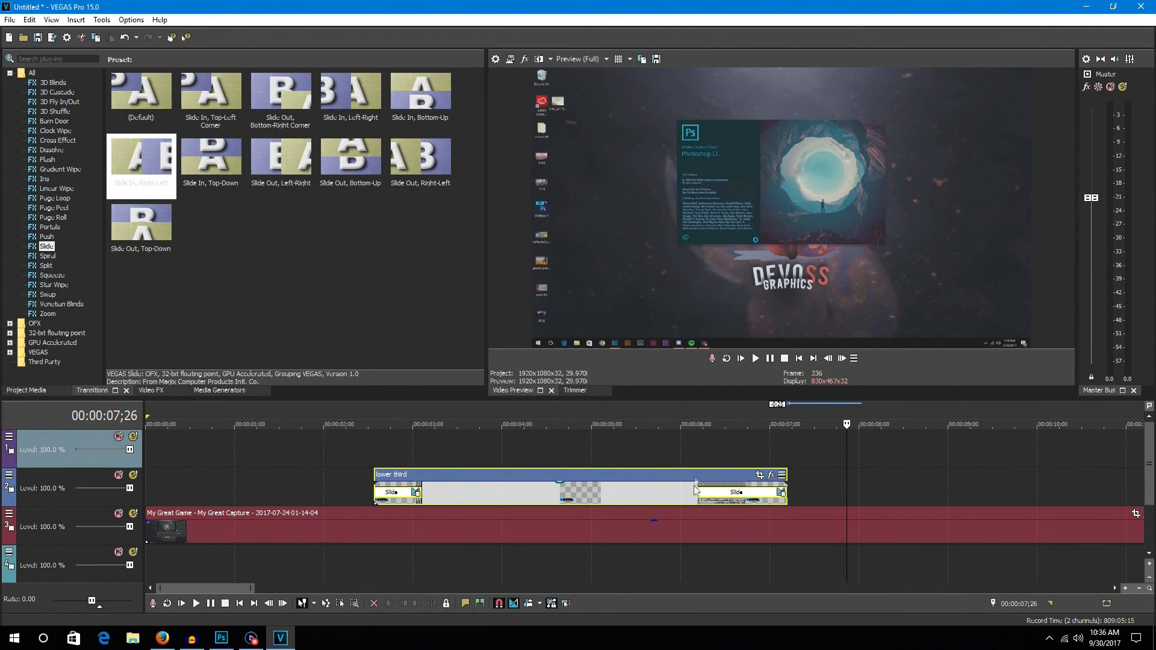
{"action": "left_click_drag", "start_coordinate": [701, 492], "coordinate": [735, 492]}
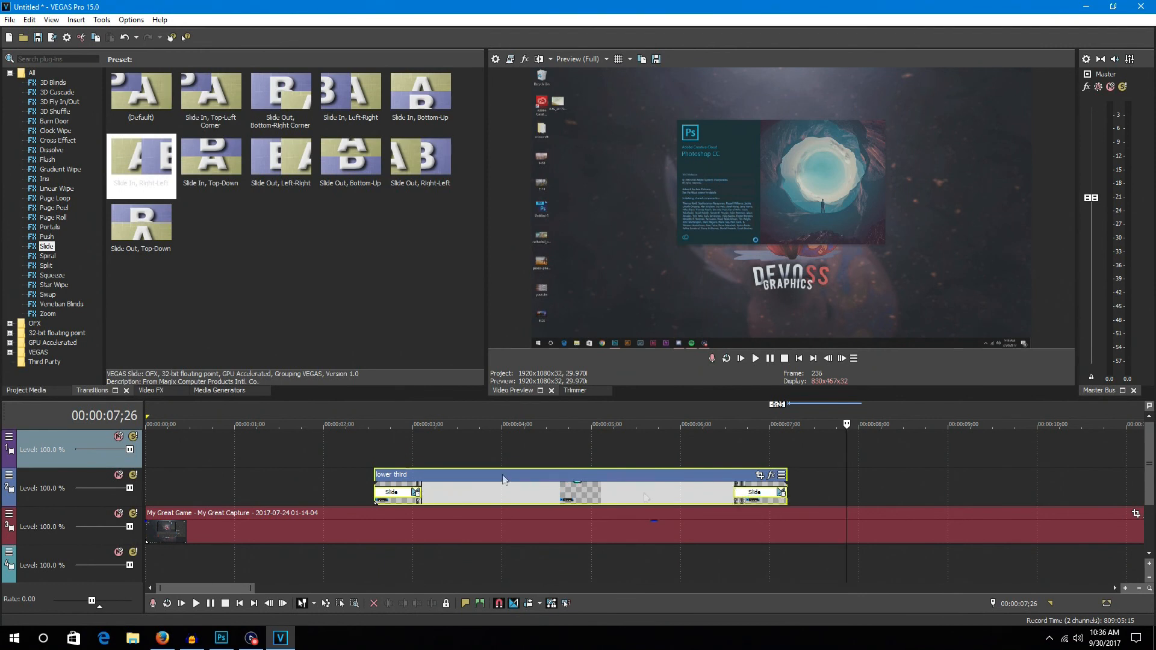
Play back the lower third from just before its start to past its end, including in a full-screen preview
{"action": "left_click", "coordinate": [391, 492]}
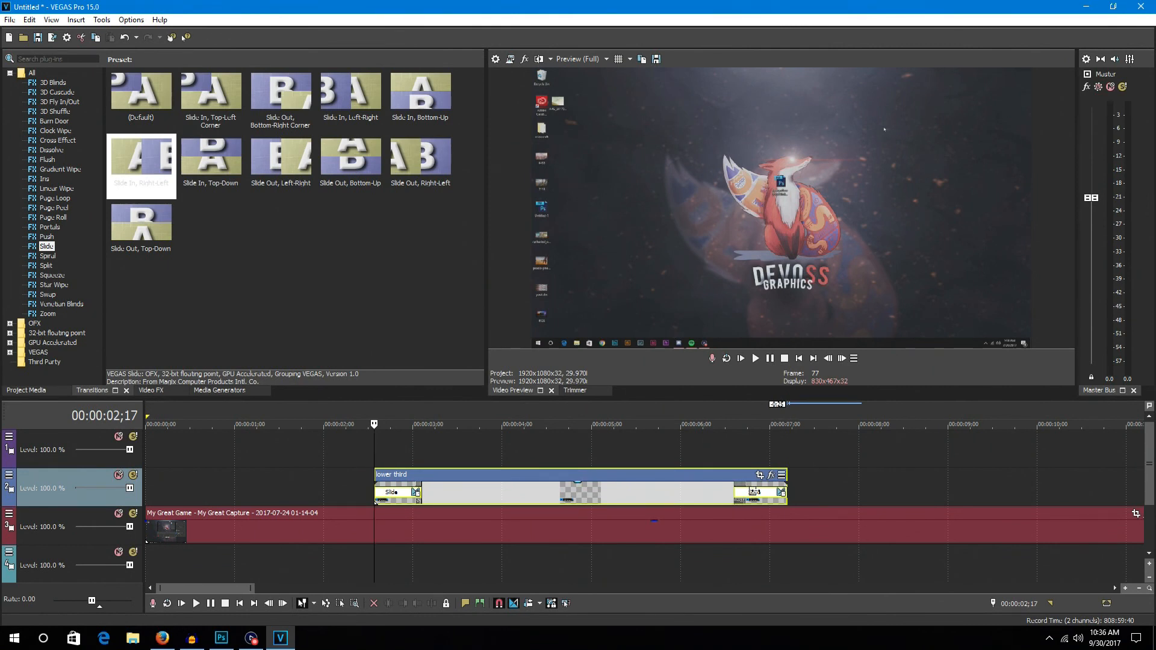
{"action": "left_click", "coordinate": [559, 420]}
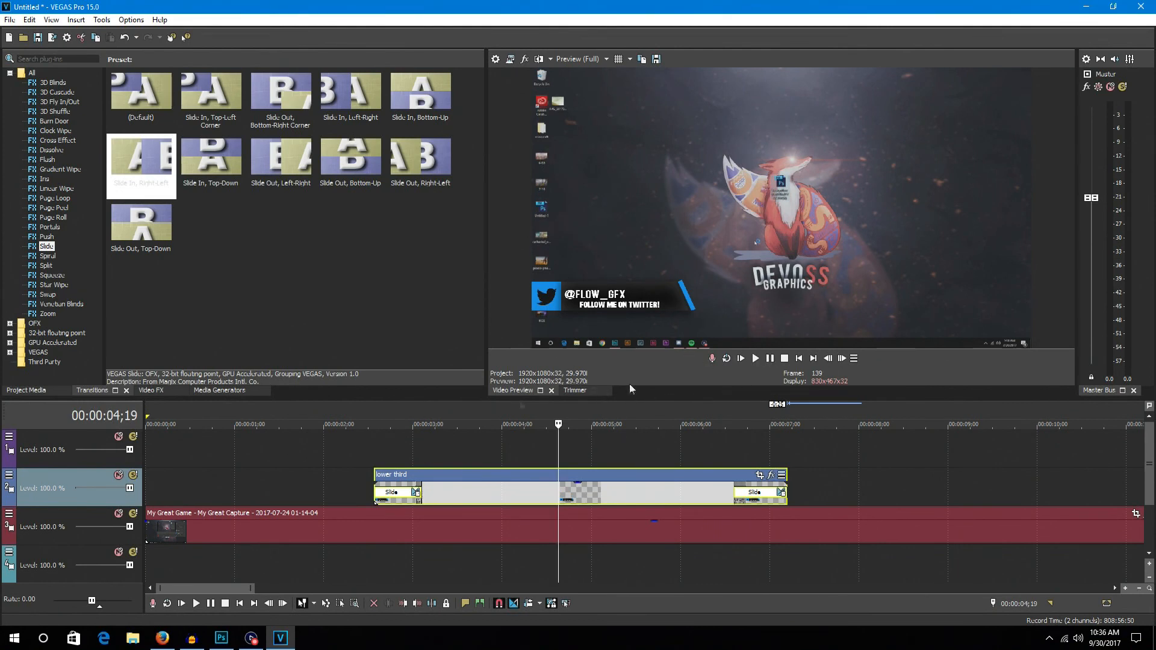
{"action": "left_click", "coordinate": [371, 409]}
{"action": "key", "text": "space"}
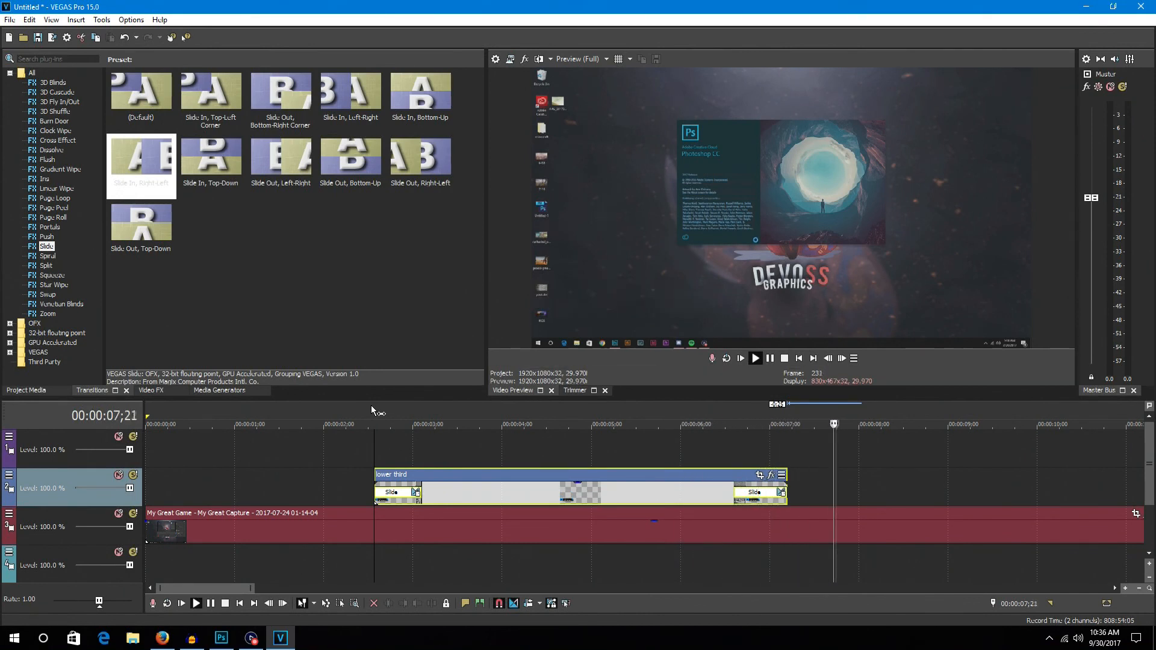
{"action": "key", "text": "Return"}
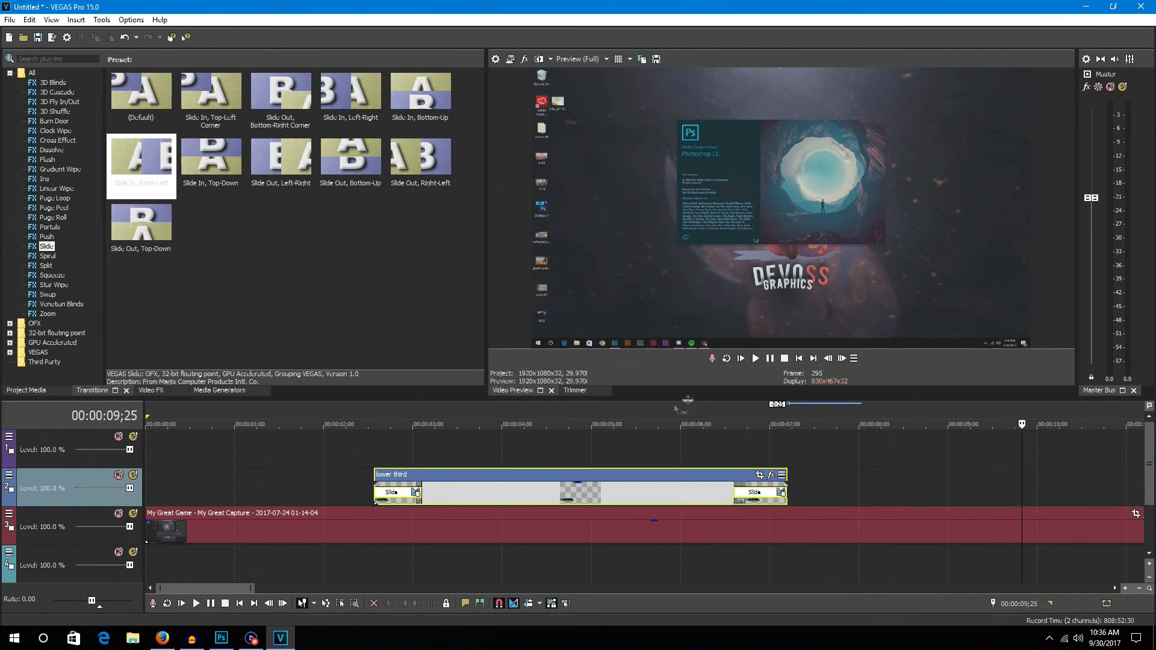
{"action": "left_click", "coordinate": [349, 407]}
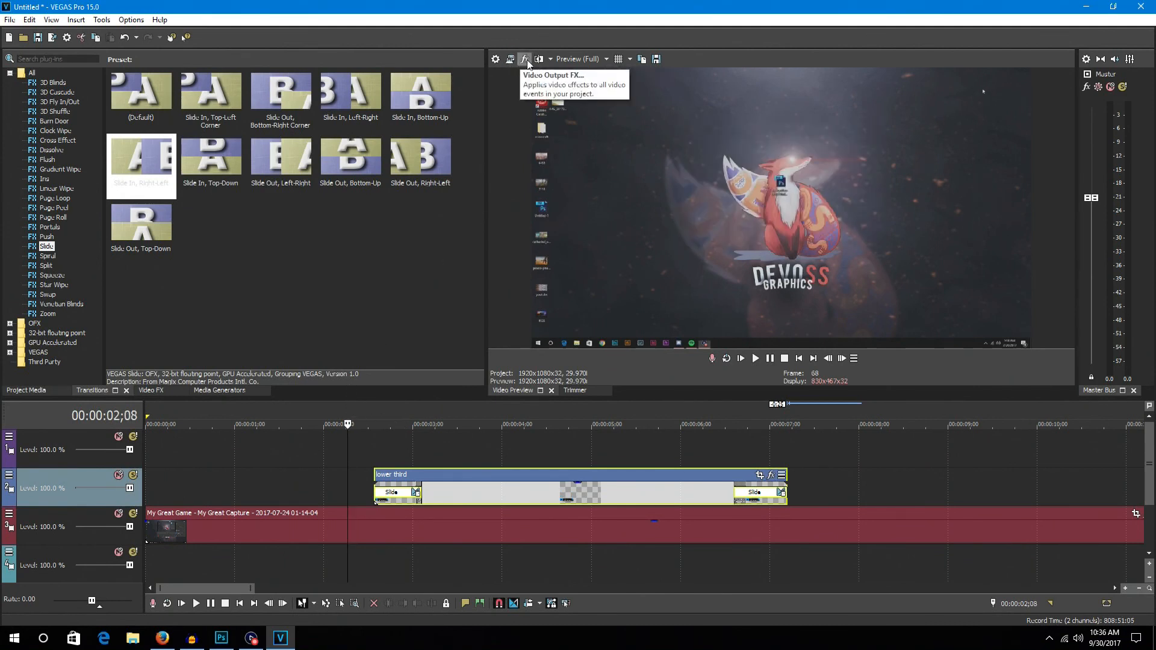
{"action": "left_click", "coordinate": [507, 60]}
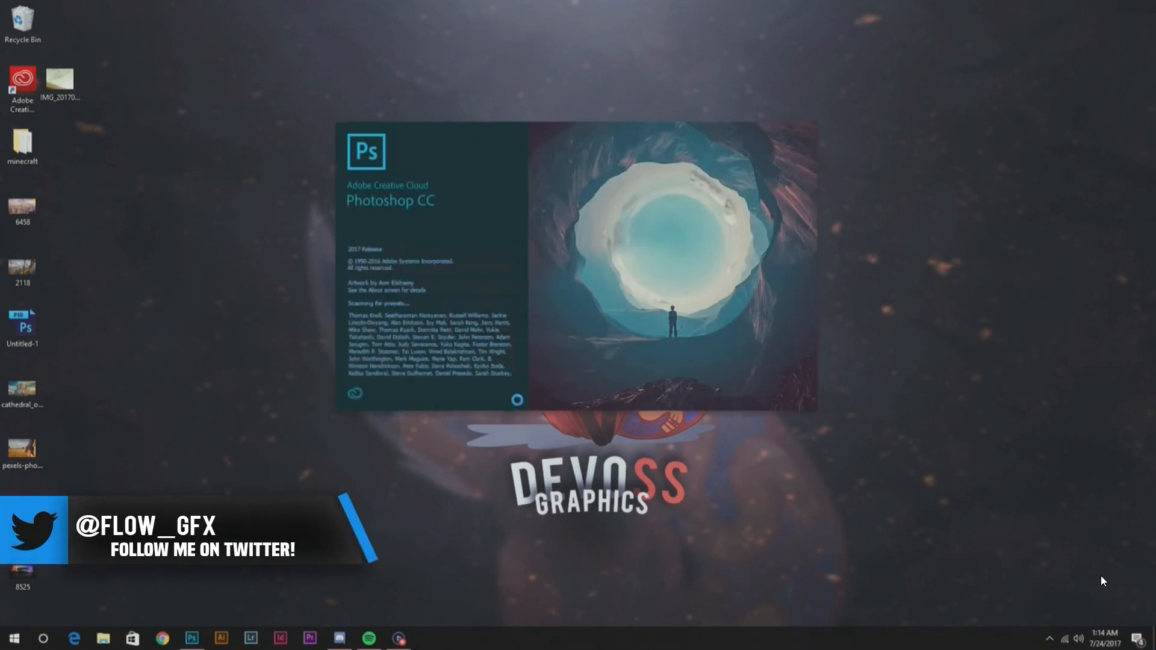
{"action": "key", "text": "Escape"}
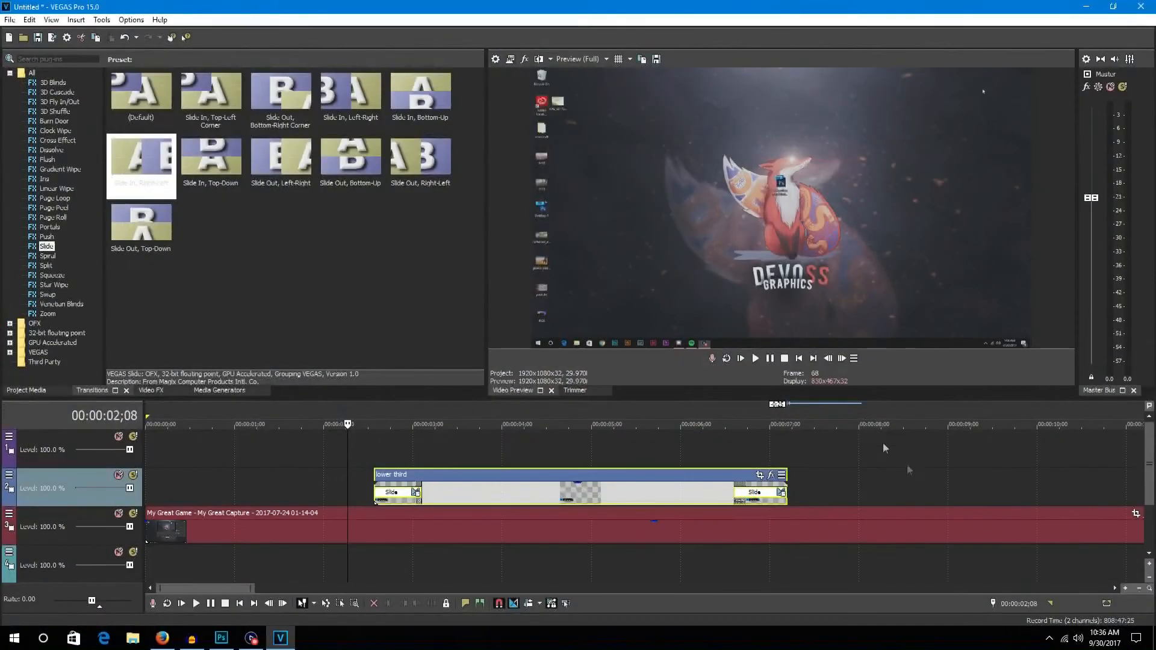
Lengthen the lower third's opening slide to about 1.3 seconds and its closing slide to about 1 second, checking playback
{"action": "key", "text": "space"}
{"action": "scroll", "coordinate": [404, 504], "scroll_direction": "up", "scroll_amount": 1}
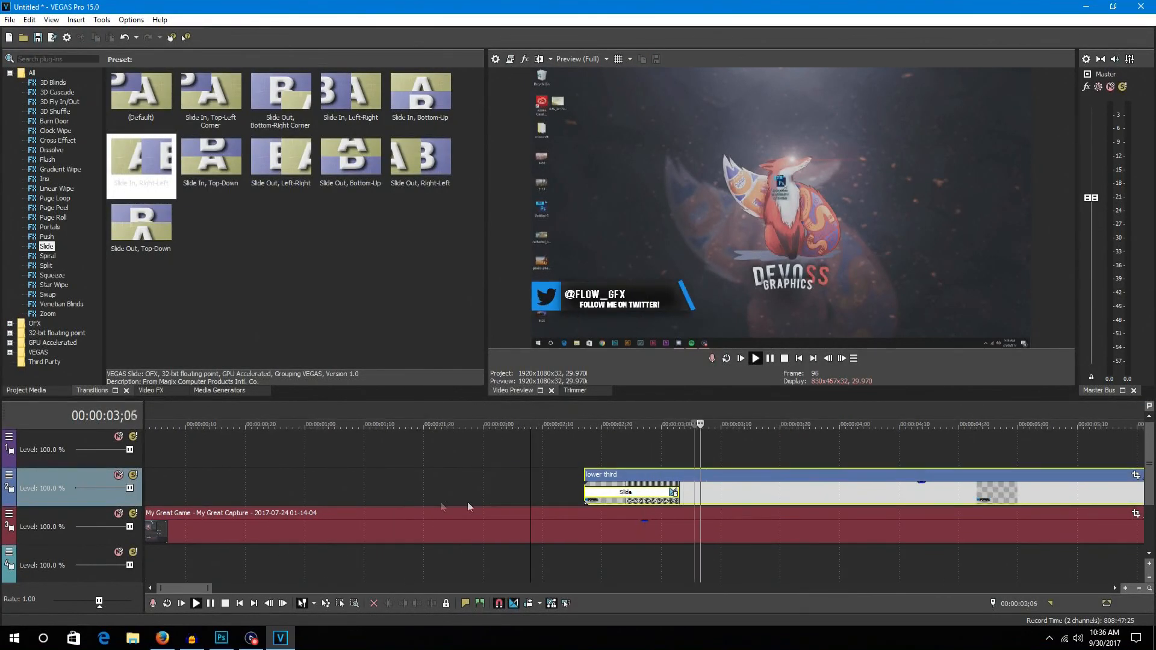
{"action": "left_click_drag", "start_coordinate": [679, 492], "coordinate": [810, 493]}
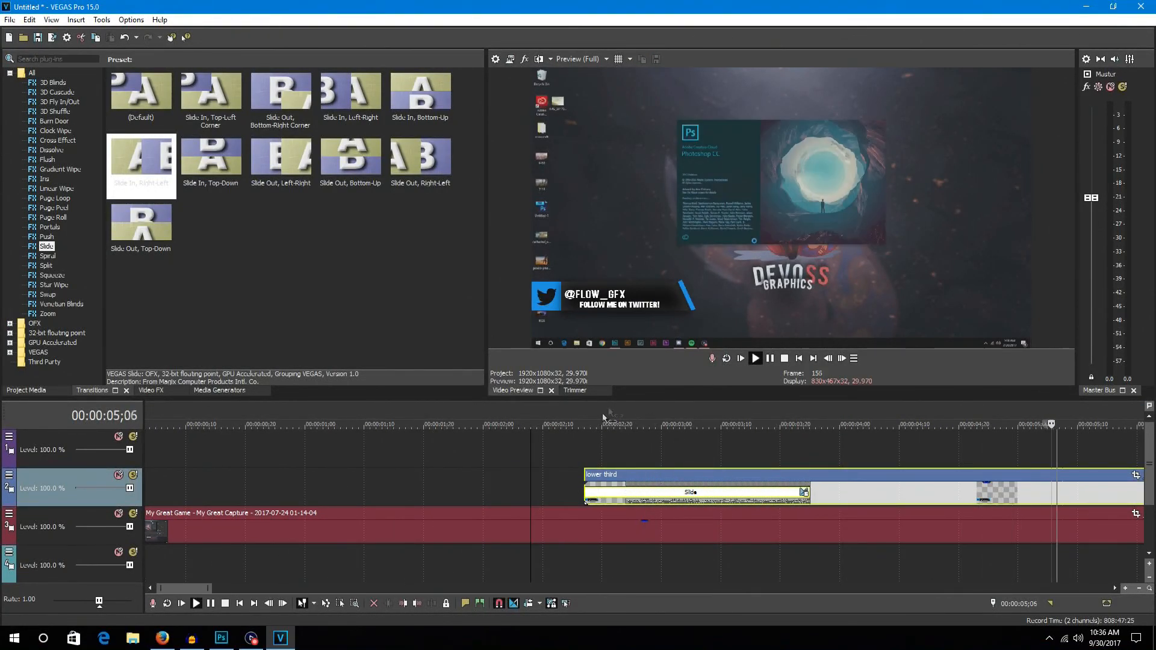
{"action": "left_click", "coordinate": [583, 415]}
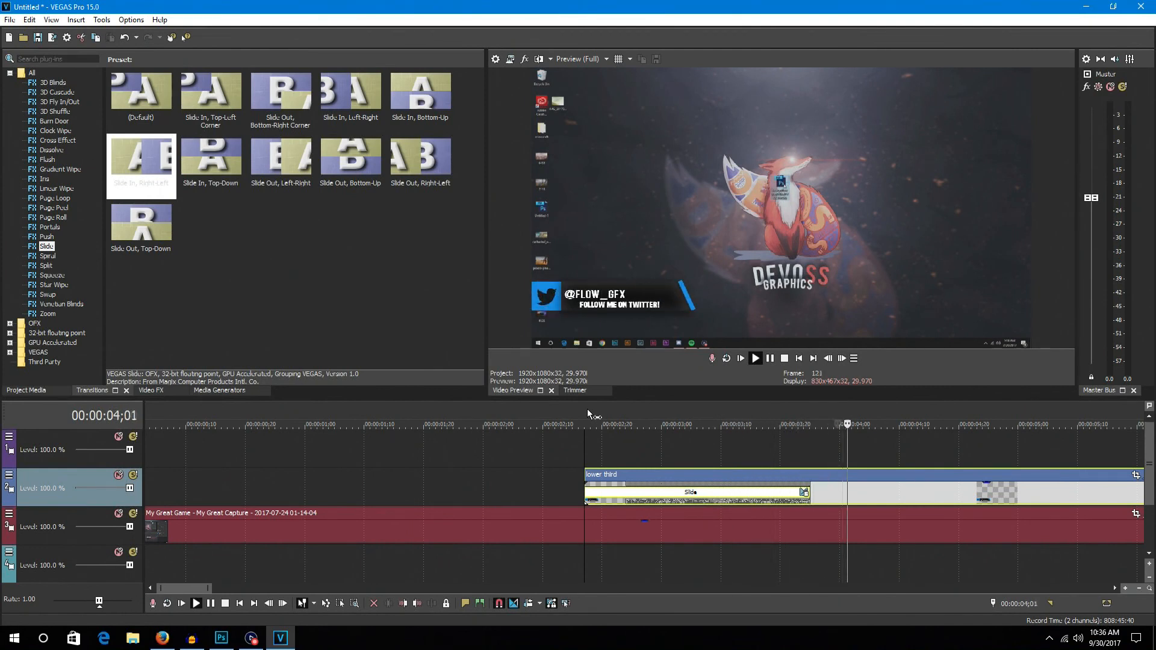
{"action": "scroll", "coordinate": [699, 445], "scroll_direction": "down", "scroll_amount": 5}
{"action": "scroll", "coordinate": [394, 520], "scroll_direction": "up", "scroll_amount": 3}
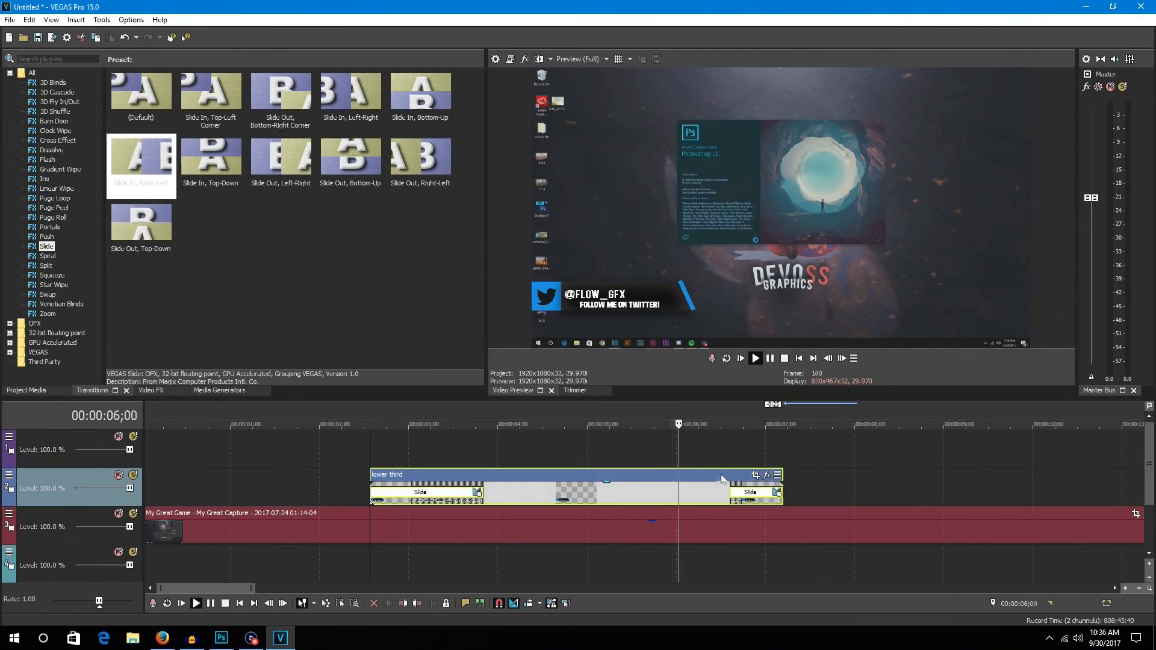
{"action": "left_click_drag", "start_coordinate": [732, 492], "coordinate": [696, 492]}
{"action": "left_click", "coordinate": [671, 407]}
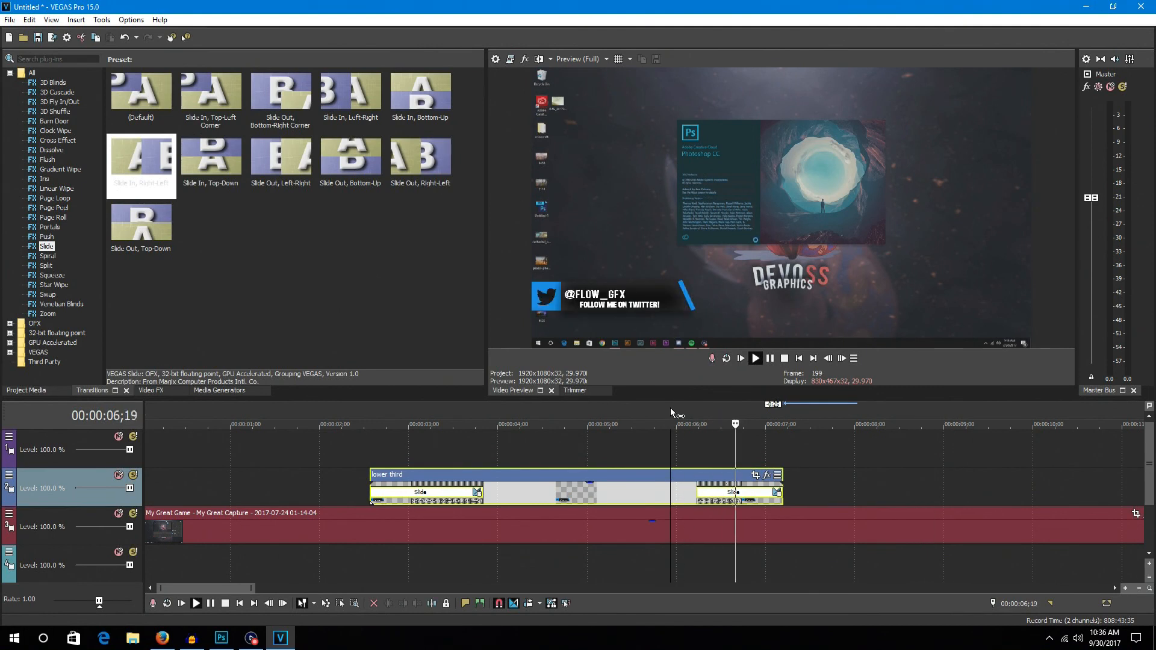
{"action": "left_click", "coordinate": [769, 360]}
Play the lower third on its own and set the time selection to the clip's full length
{"action": "scroll", "coordinate": [674, 476], "scroll_direction": "down", "scroll_amount": 2}
{"action": "scroll", "coordinate": [613, 486], "scroll_direction": "down", "scroll_amount": 4}
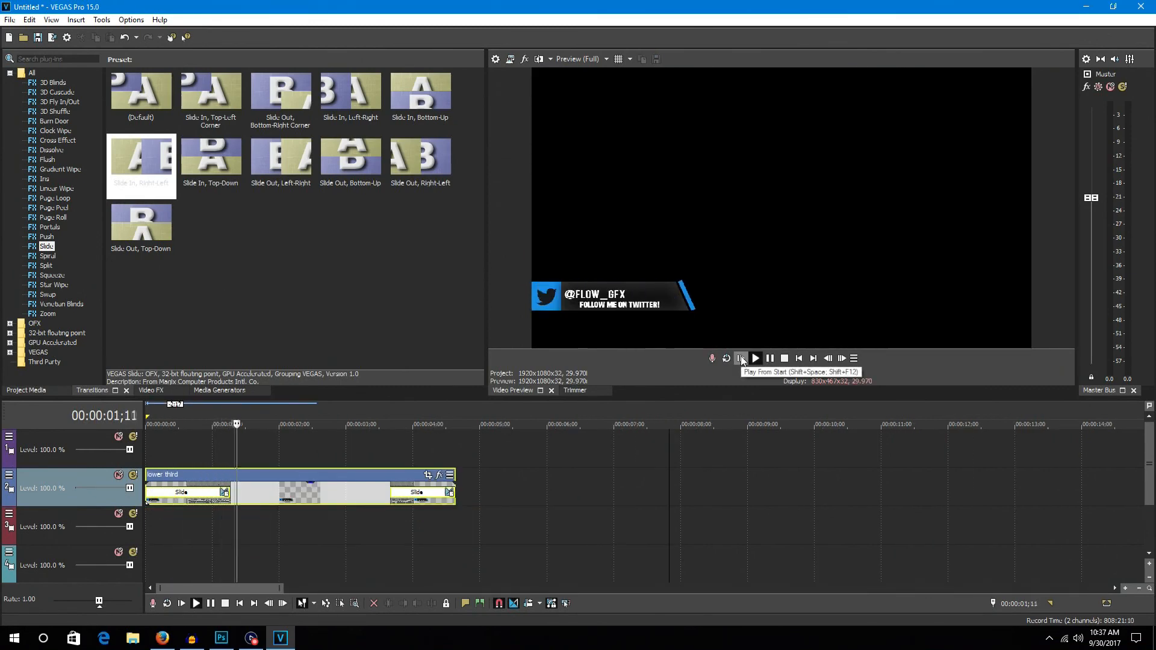
{"action": "left_click", "coordinate": [770, 358]}
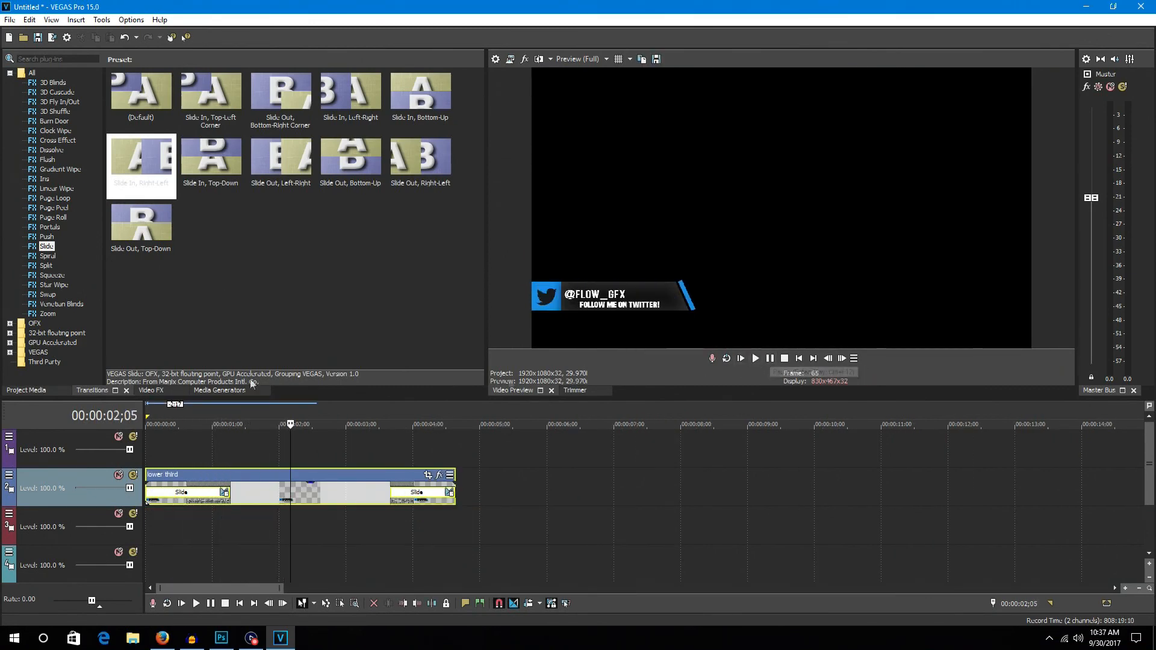
{"action": "left_click", "coordinate": [15, 21]}
{"action": "double_click", "coordinate": [201, 407]}
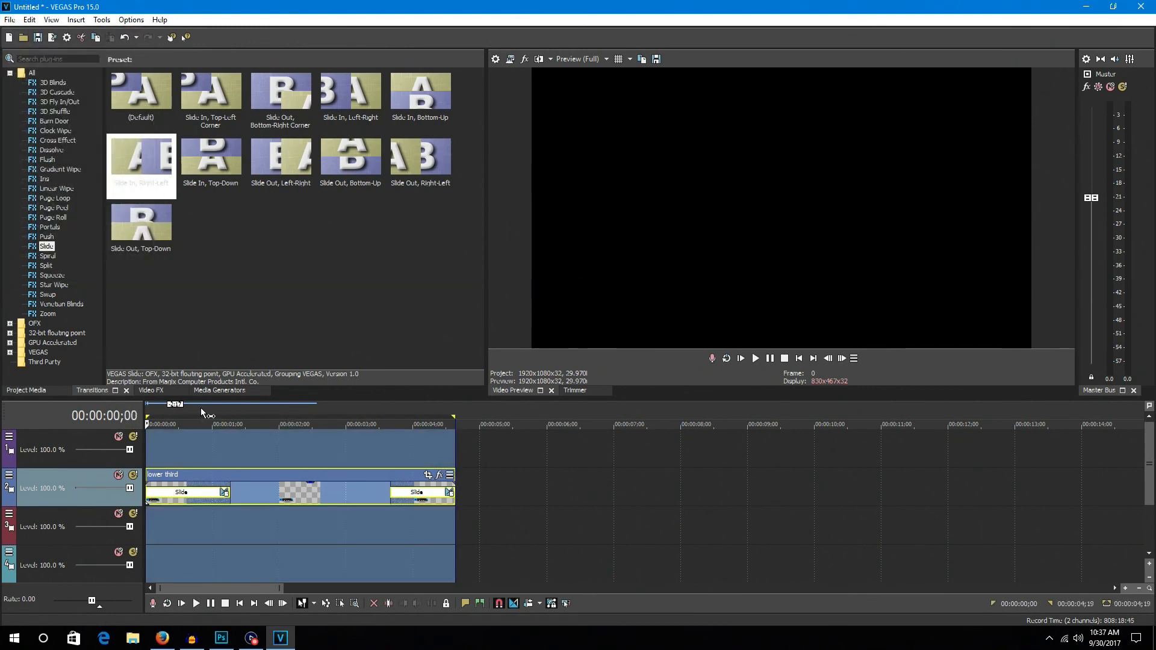
Render the selection to the Desktop as Untitled.m2ts in Sony AVC/MVC format, 1920x1080 at 29.970 fps and 16 Mbps
{"action": "left_click", "coordinate": [9, 20]}
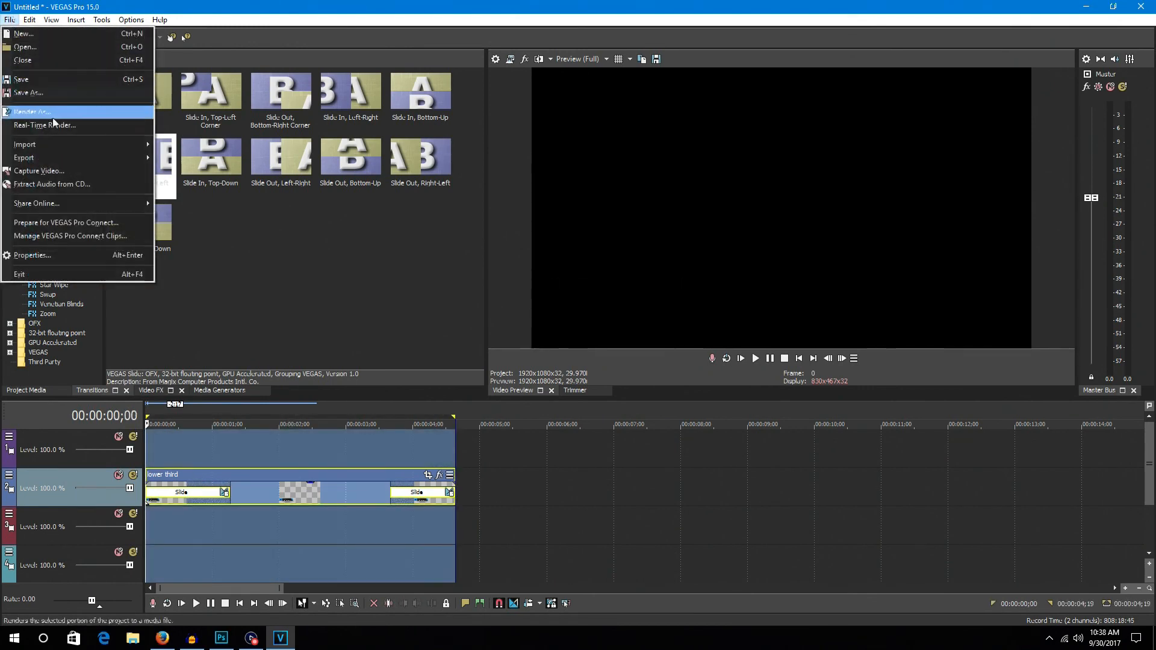
{"action": "left_click", "coordinate": [35, 111]}
{"action": "left_click_drag", "start_coordinate": [342, 67], "coordinate": [404, 54]}
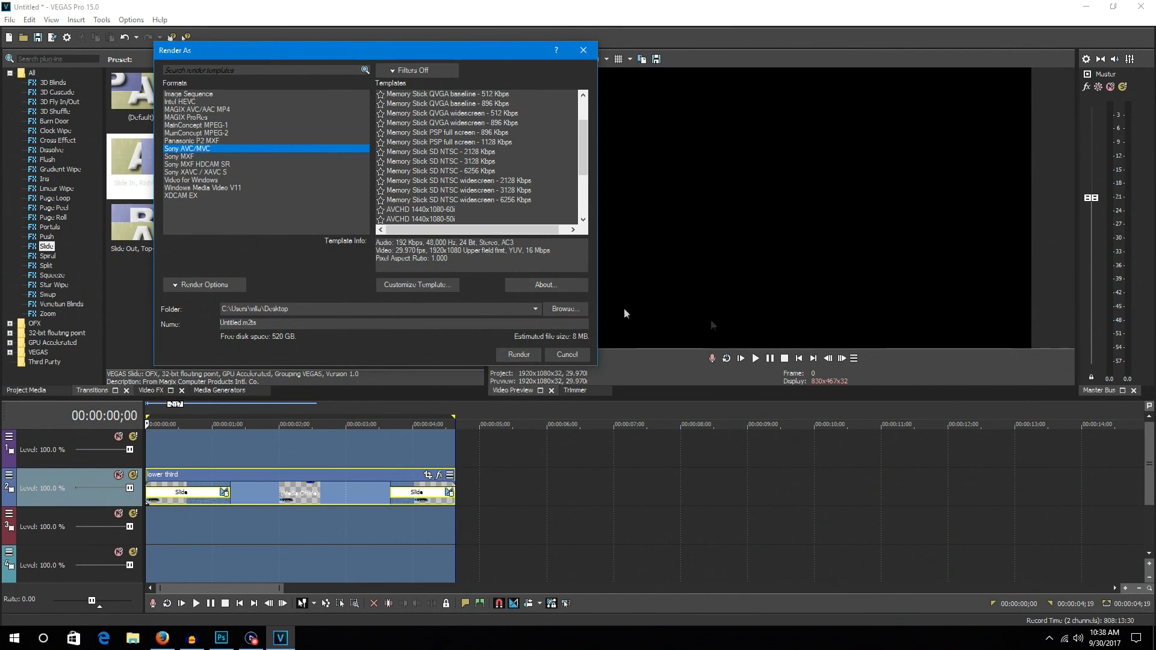
{"action": "left_click_drag", "start_coordinate": [268, 321], "coordinate": [224, 320]}
{"action": "left_click", "coordinate": [515, 355]}
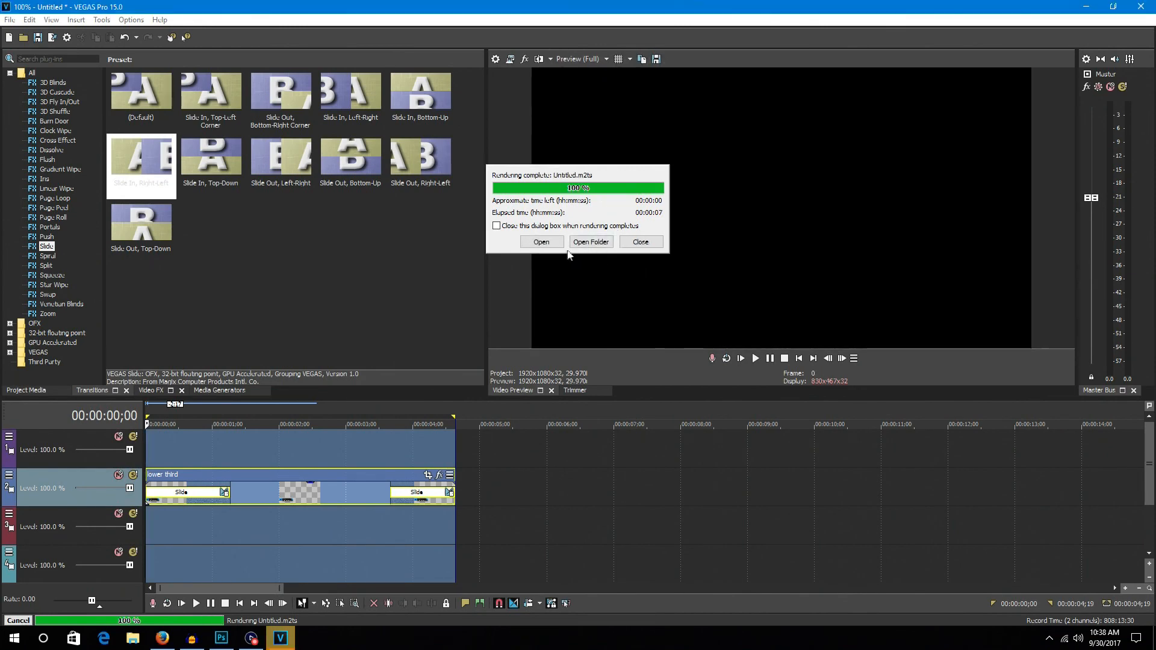
{"action": "left_click", "coordinate": [641, 241]}
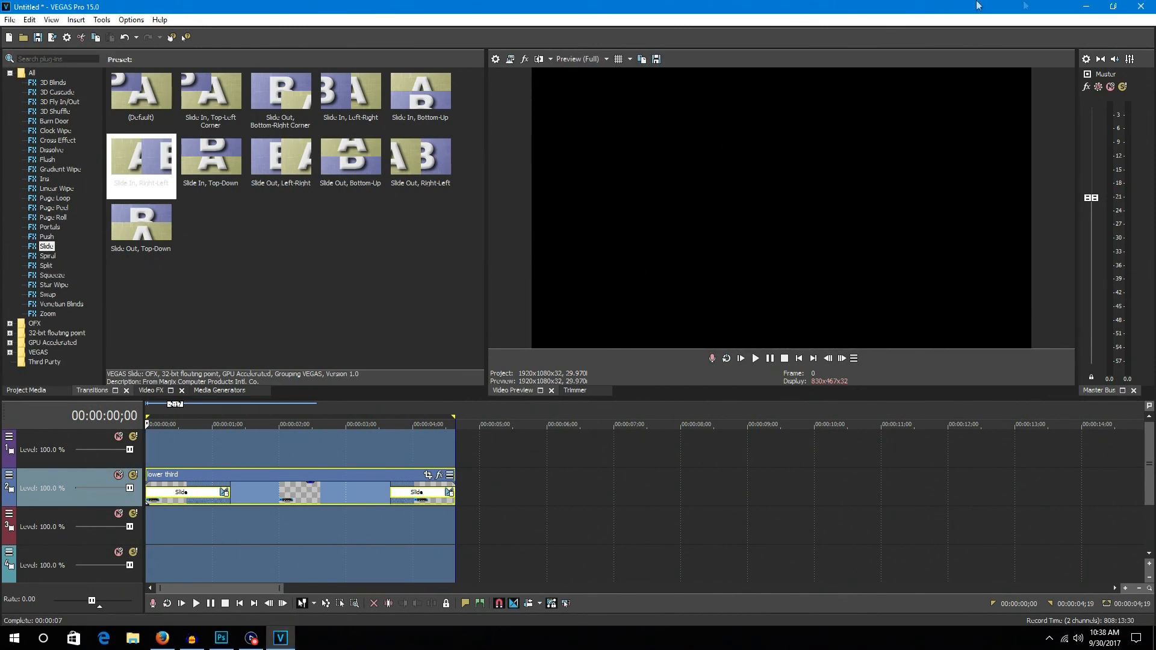
Switch to the desktop, play the rendered Untitled video, replay it from the beginning, and close the player
{"action": "left_click", "coordinate": [1095, 11]}
{"action": "left_click_drag", "start_coordinate": [666, 158], "coordinate": [298, 478]}
{"action": "left_click_drag", "start_coordinate": [181, 206], "coordinate": [129, 488]}
{"action": "double_click", "coordinate": [117, 232]}
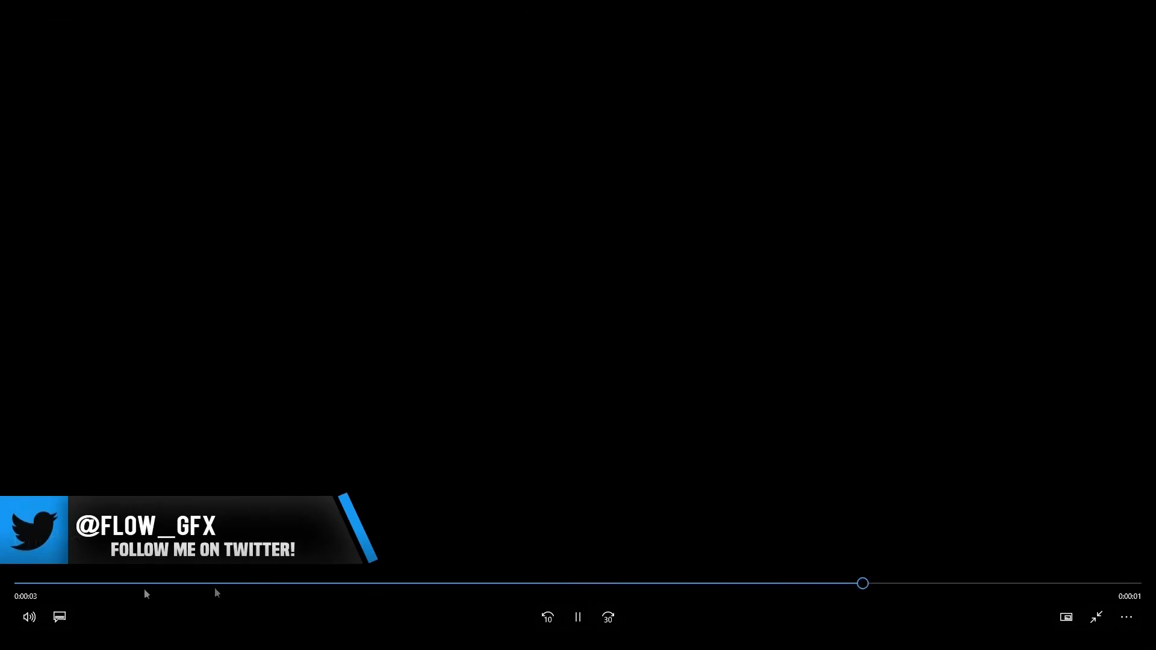
{"action": "left_click", "coordinate": [10, 592]}
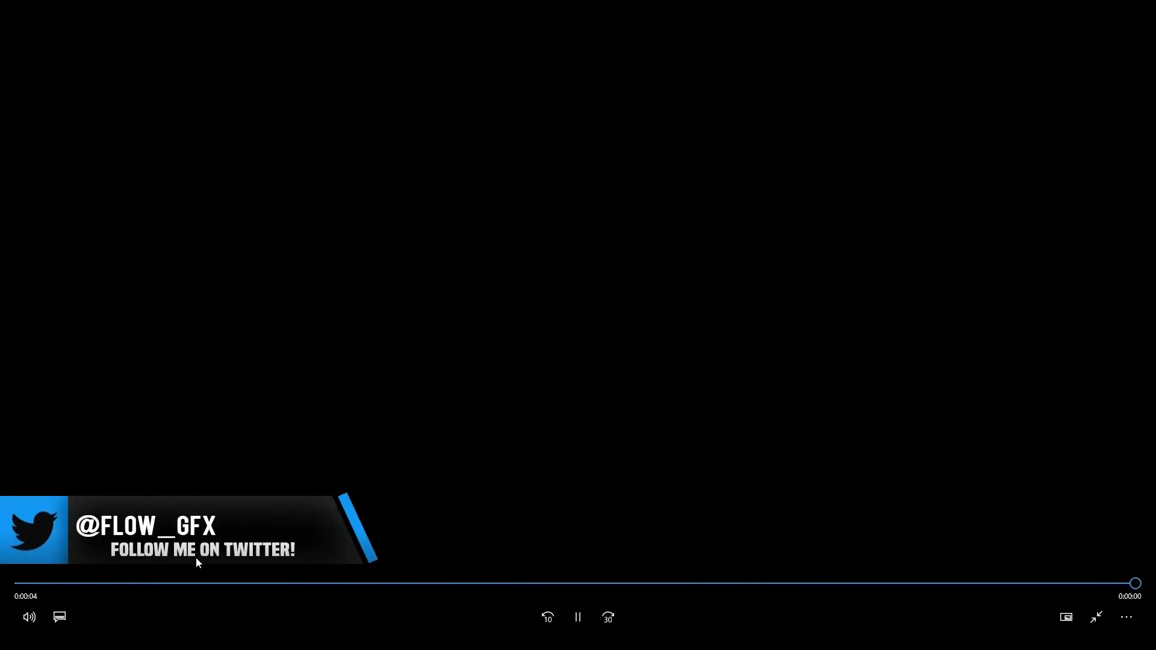
{"action": "key", "text": "alt+F4"}
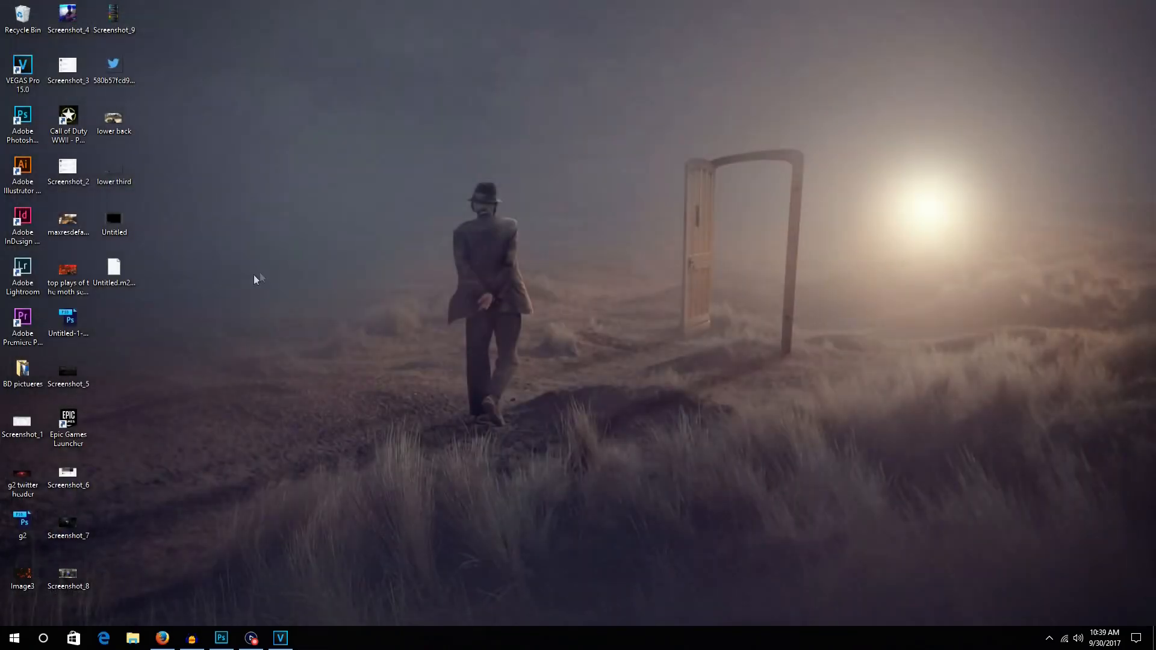
Switch to VEGAS Pro, maximize its window, and delete the lower third event from the second track
{"action": "left_click", "coordinate": [280, 638]}
{"action": "left_click_drag", "start_coordinate": [334, 10], "coordinate": [485, 15]}
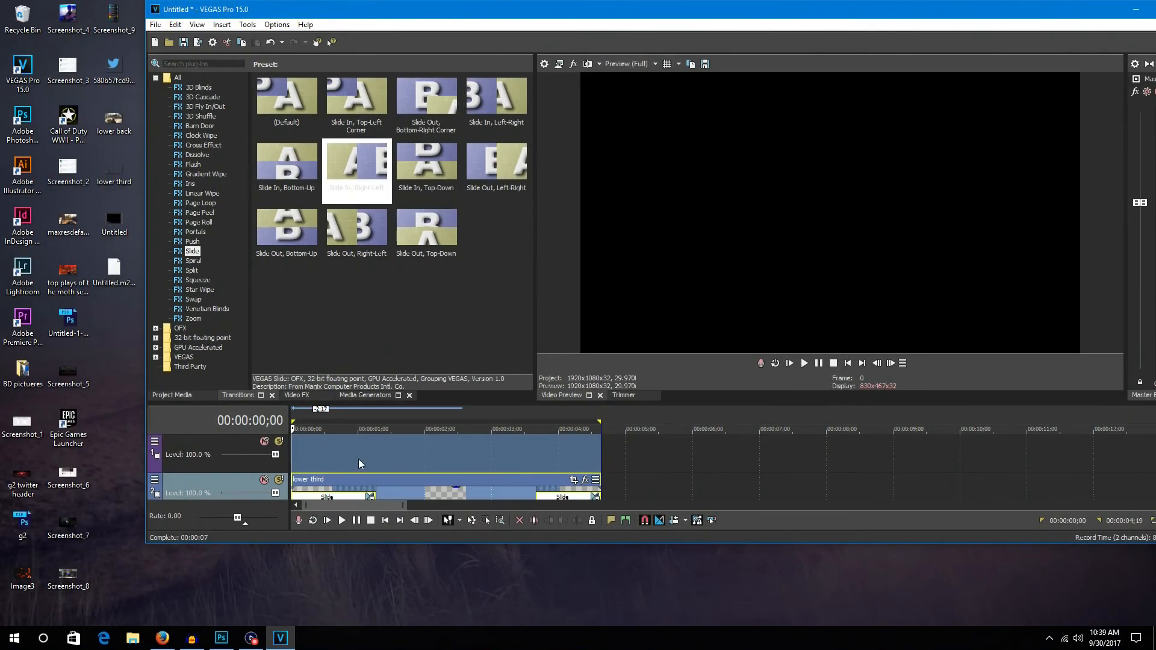
{"action": "double_click", "coordinate": [411, 479]}
{"action": "double_click", "coordinate": [903, 16]}
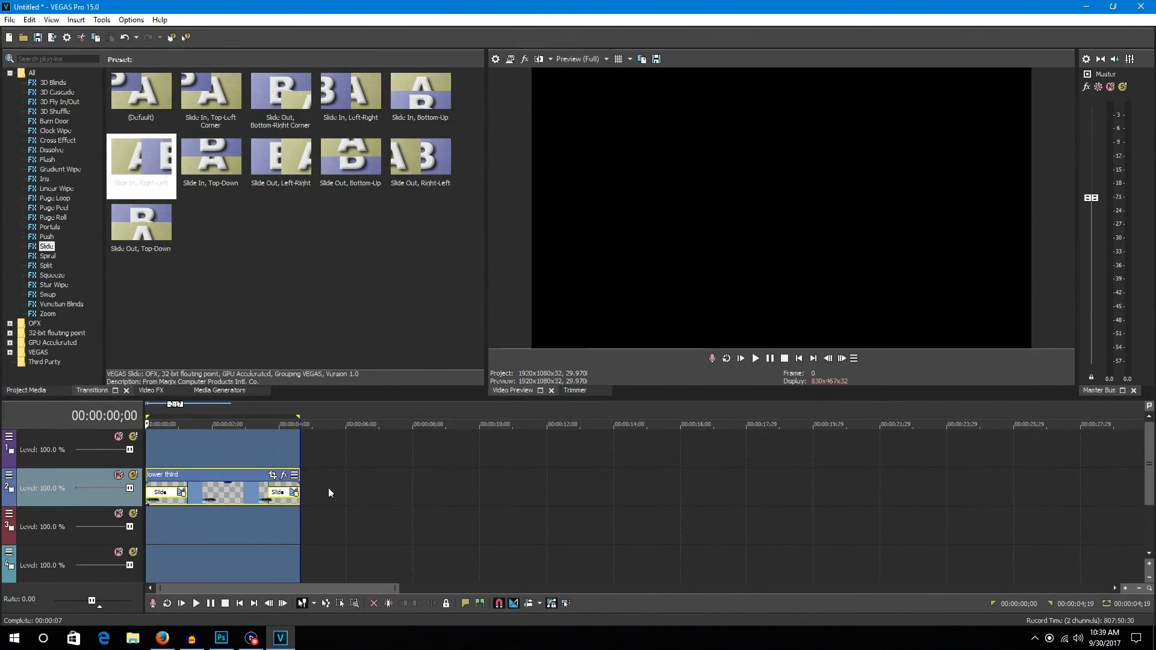
{"action": "right_click", "coordinate": [223, 486]}
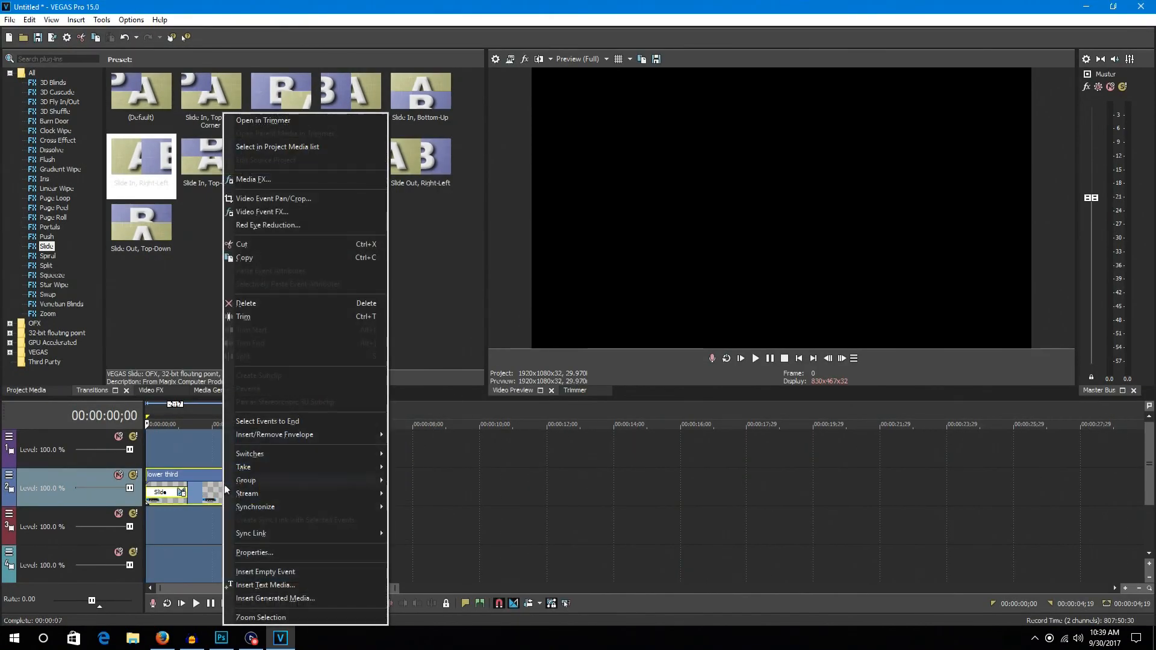
{"action": "left_click", "coordinate": [269, 305]}
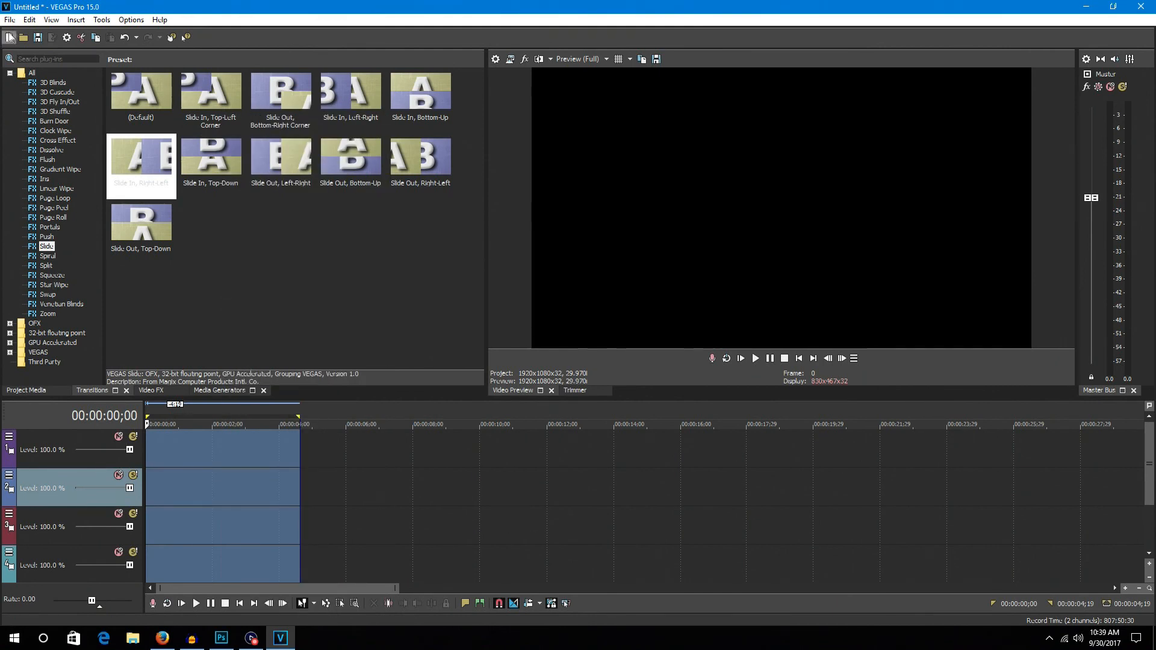
{"action": "left_click", "coordinate": [359, 506]}
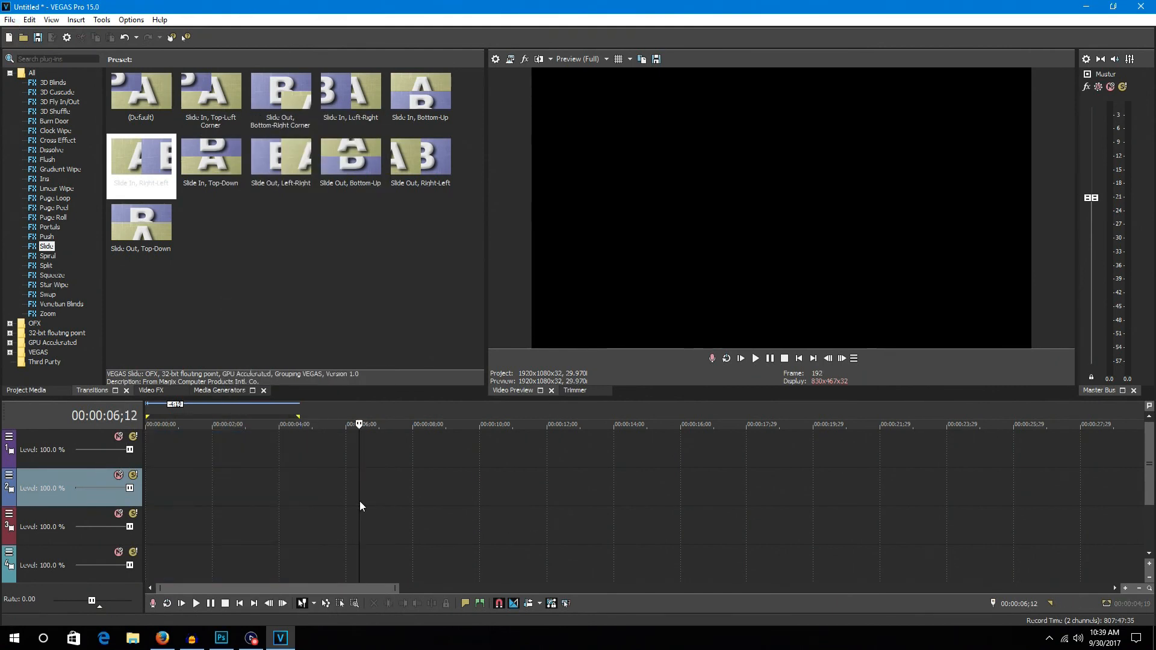
Import the rendered Untitled video from the Desktop and place it at the start of the timeline on the second track
{"action": "left_click", "coordinate": [10, 24]}
{"action": "mouse_move", "coordinate": [37, 142]}
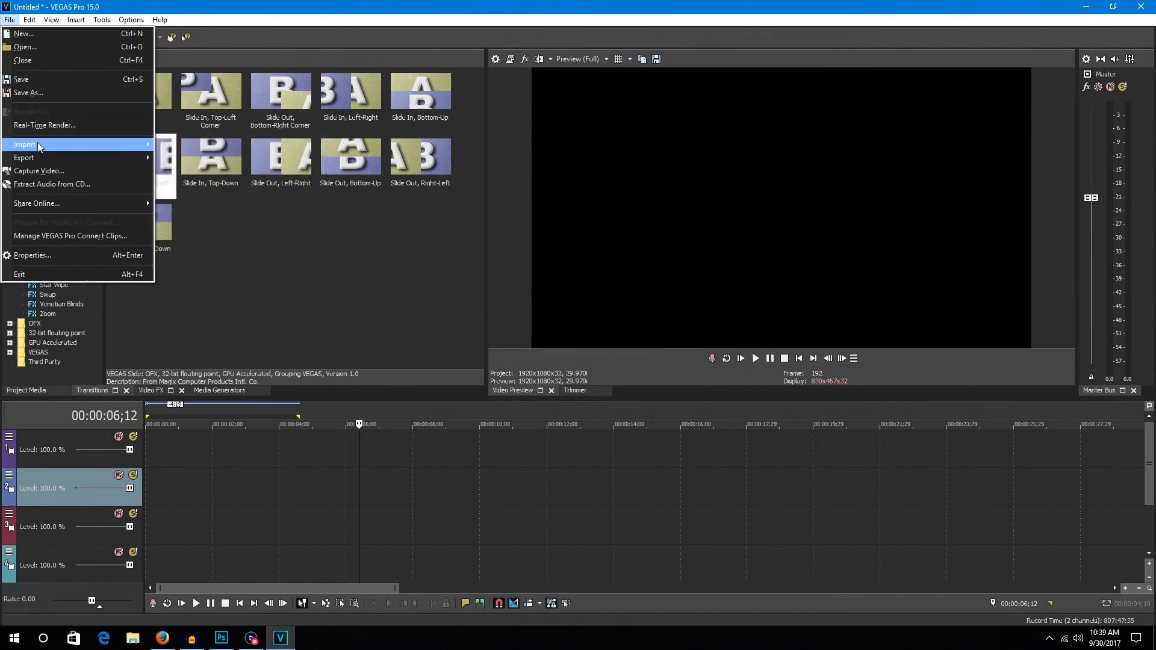
{"action": "left_click", "coordinate": [178, 145]}
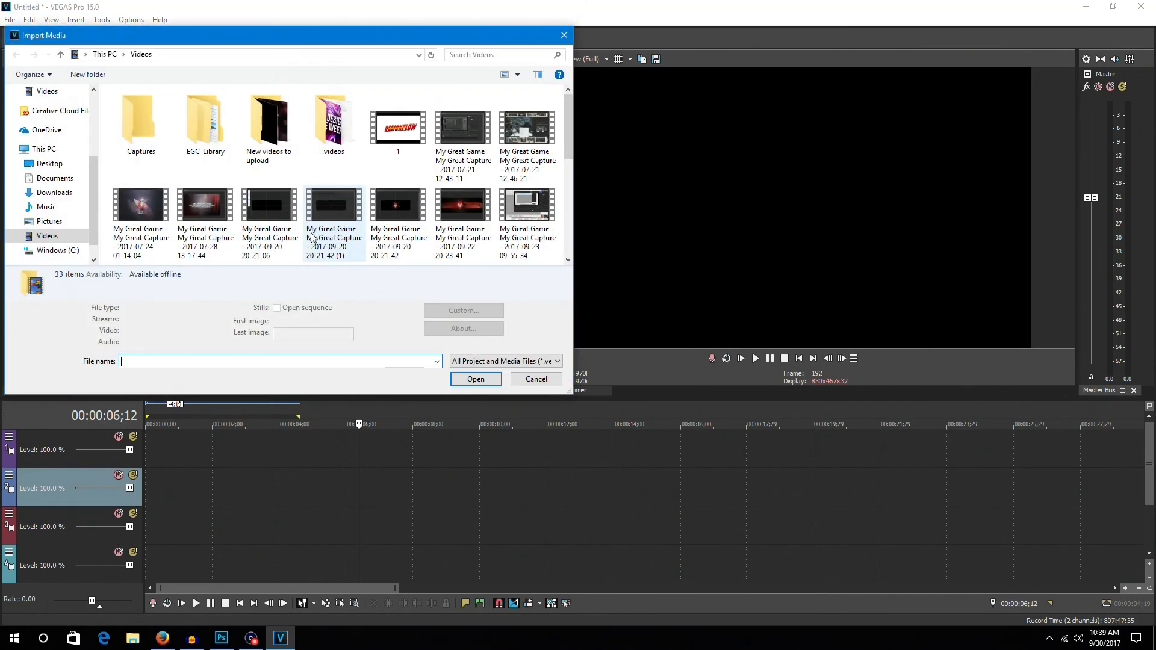
{"action": "left_click", "coordinate": [48, 164]}
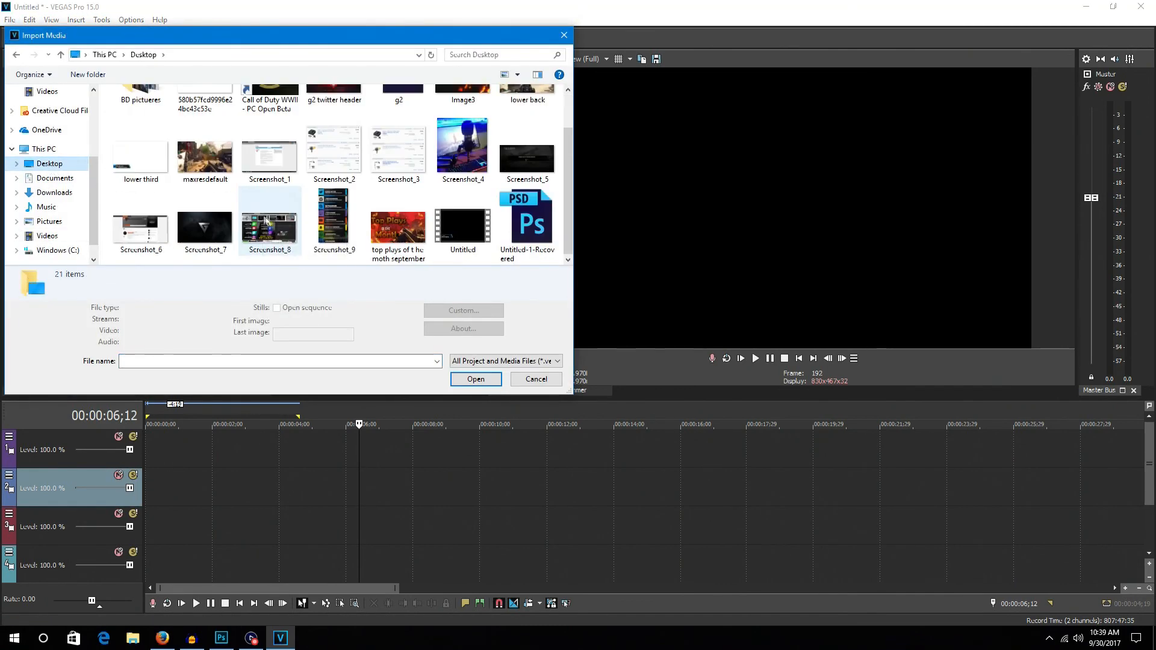
{"action": "double_click", "coordinate": [453, 230]}
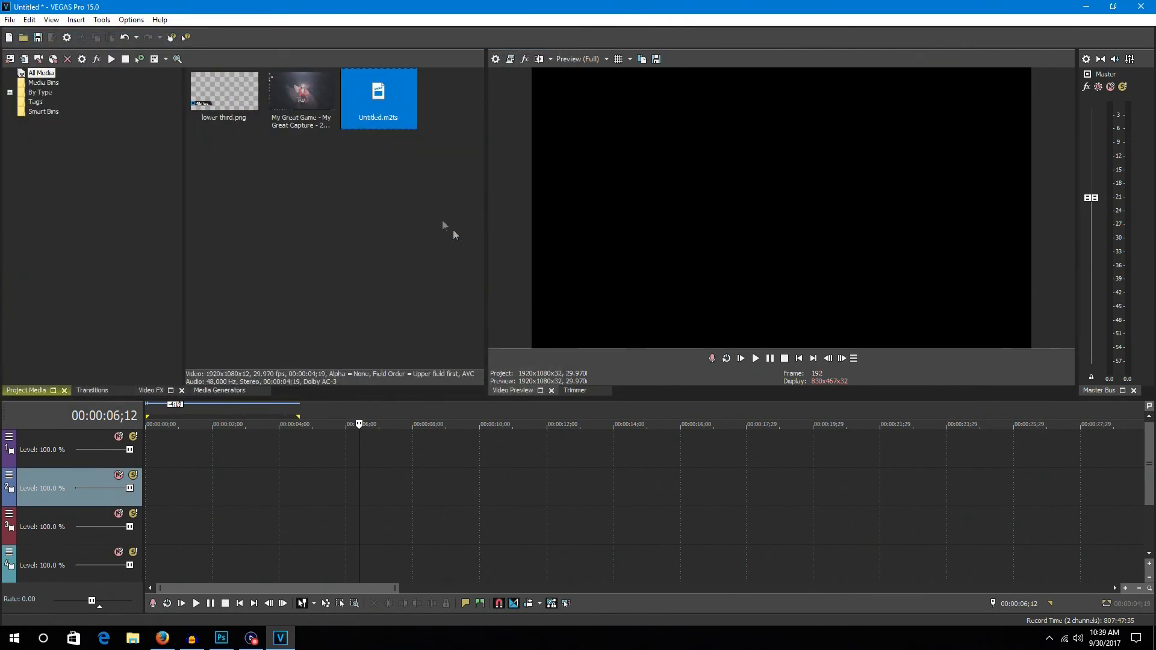
{"action": "left_click_drag", "start_coordinate": [174, 456], "coordinate": [147, 506]}
Play the imported Untitled clip from near its beginning and pause playback past its end
{"action": "left_click", "coordinate": [166, 421]}
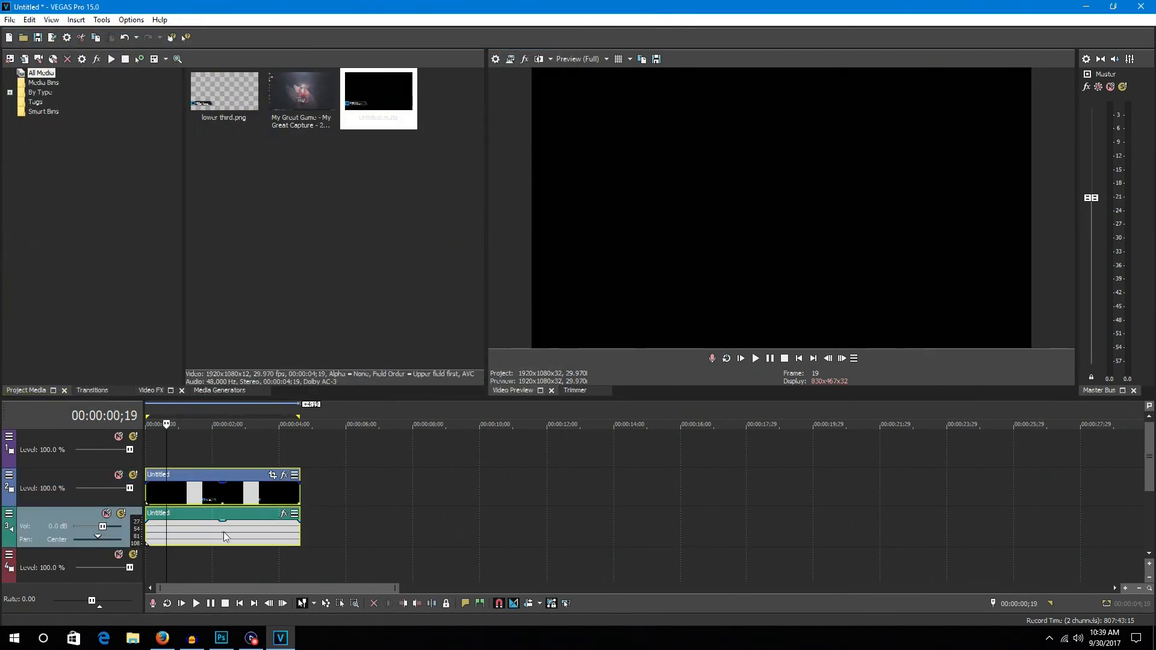
{"action": "left_click", "coordinate": [742, 358]}
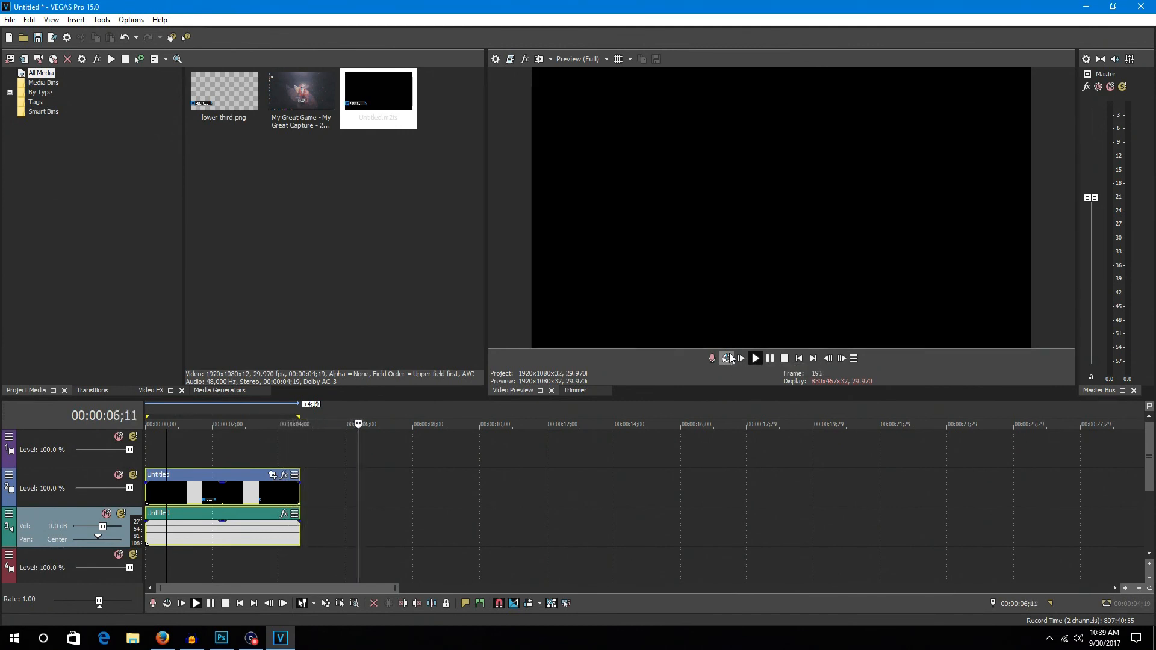
{"action": "left_click", "coordinate": [770, 358]}
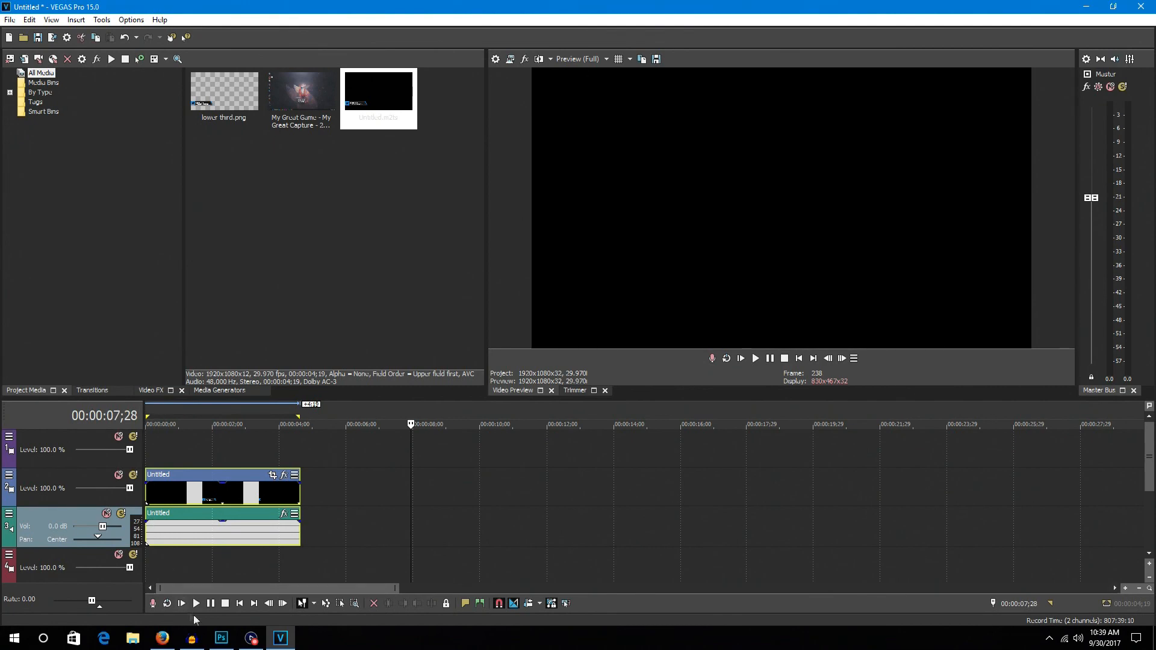
Switch to Photoshop, maximize its window, and examine the Twitter lower third's shapes, selecting the Rectangle 2 layer
{"action": "left_click", "coordinate": [222, 639]}
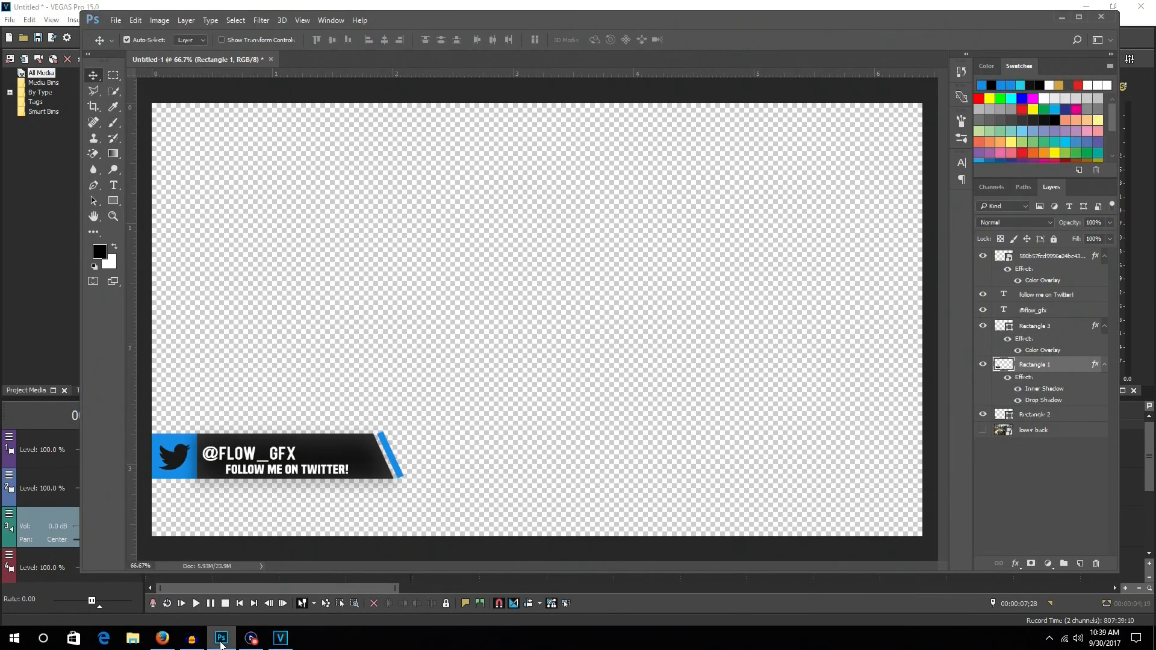
{"action": "double_click", "coordinate": [504, 22]}
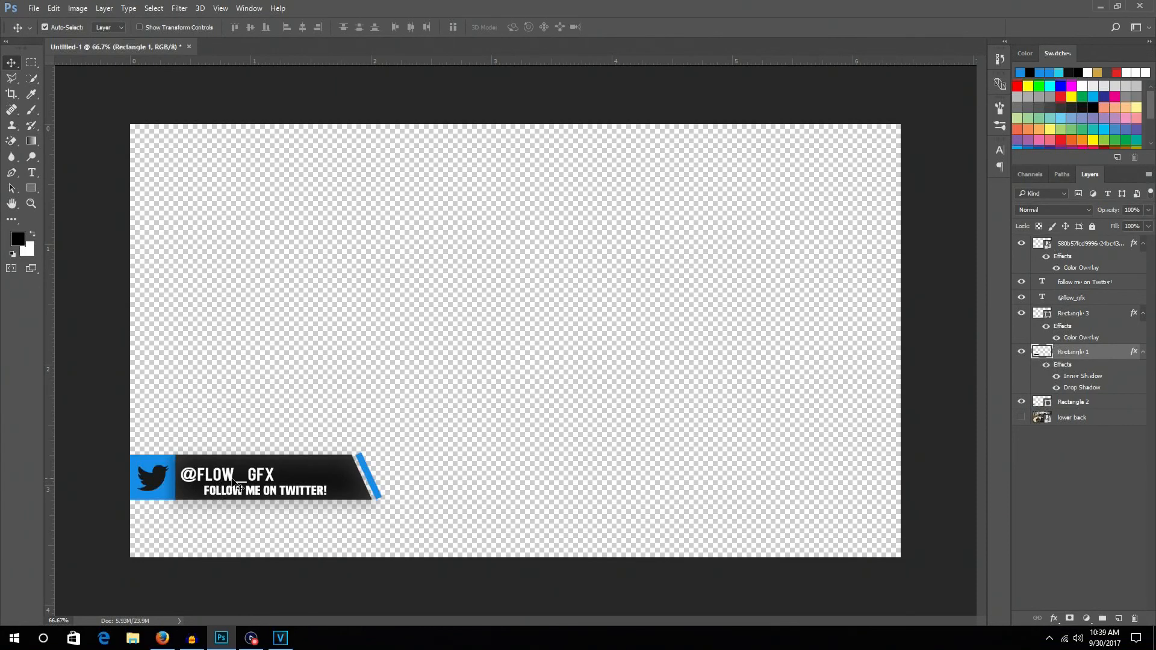
{"action": "left_click", "coordinate": [375, 487]}
{"action": "left_click", "coordinate": [155, 501]}
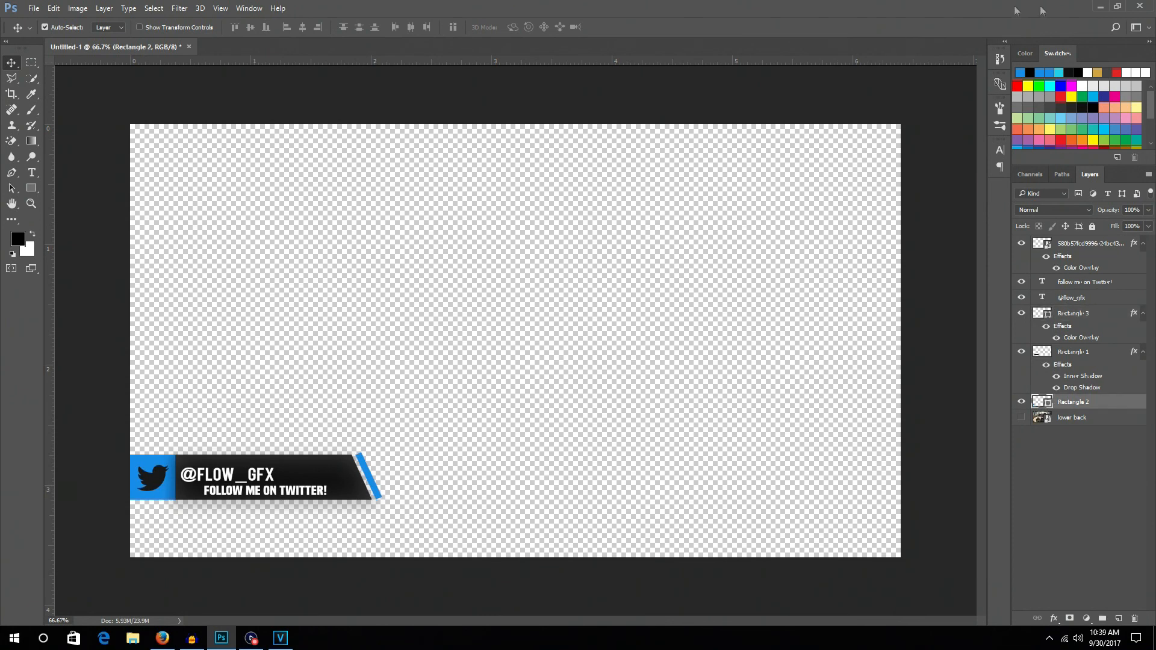
Return to VEGAS Pro and preview the rendered lower third at 00:00:02;06
{"action": "left_click", "coordinate": [1107, 8]}
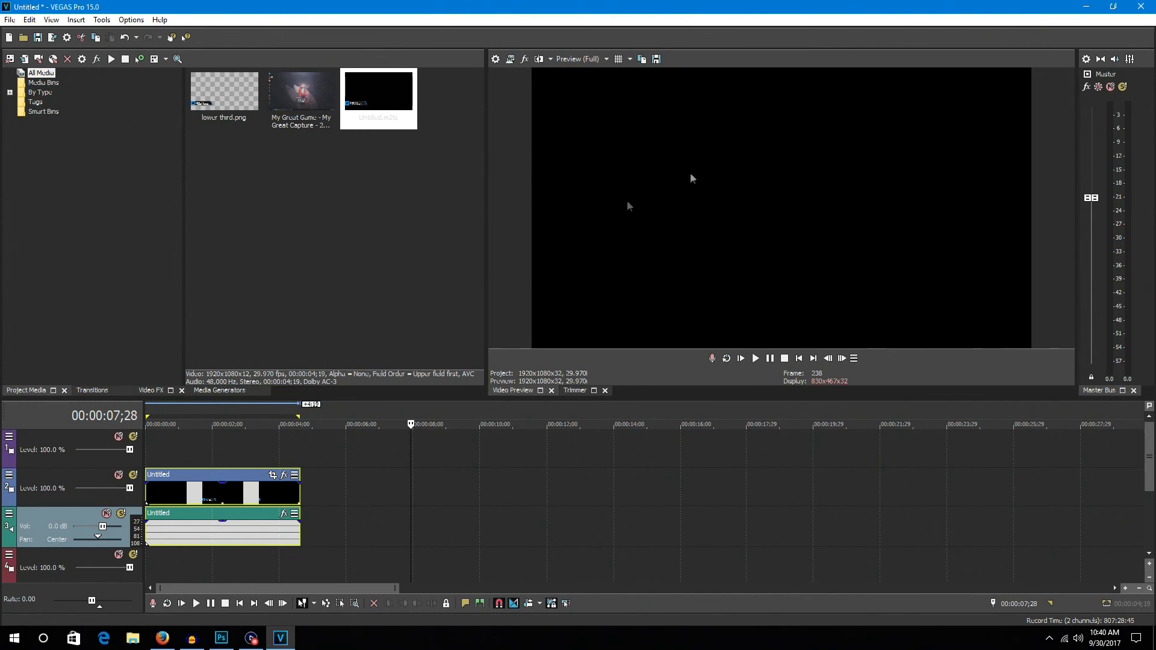
{"action": "left_click", "coordinate": [220, 417]}
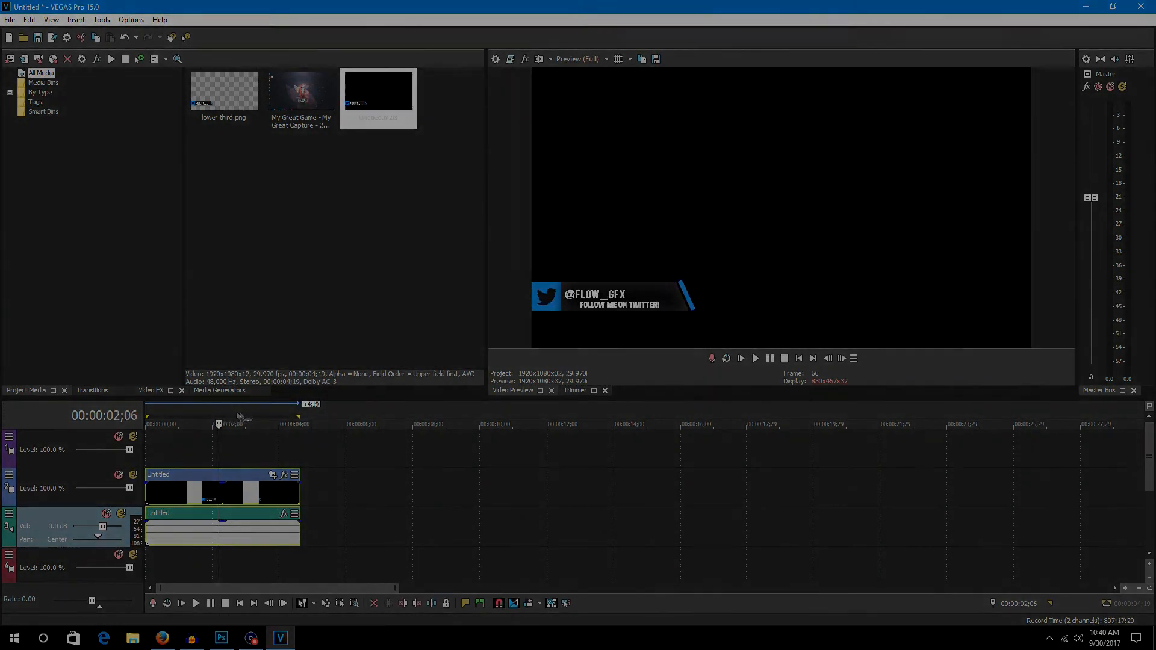